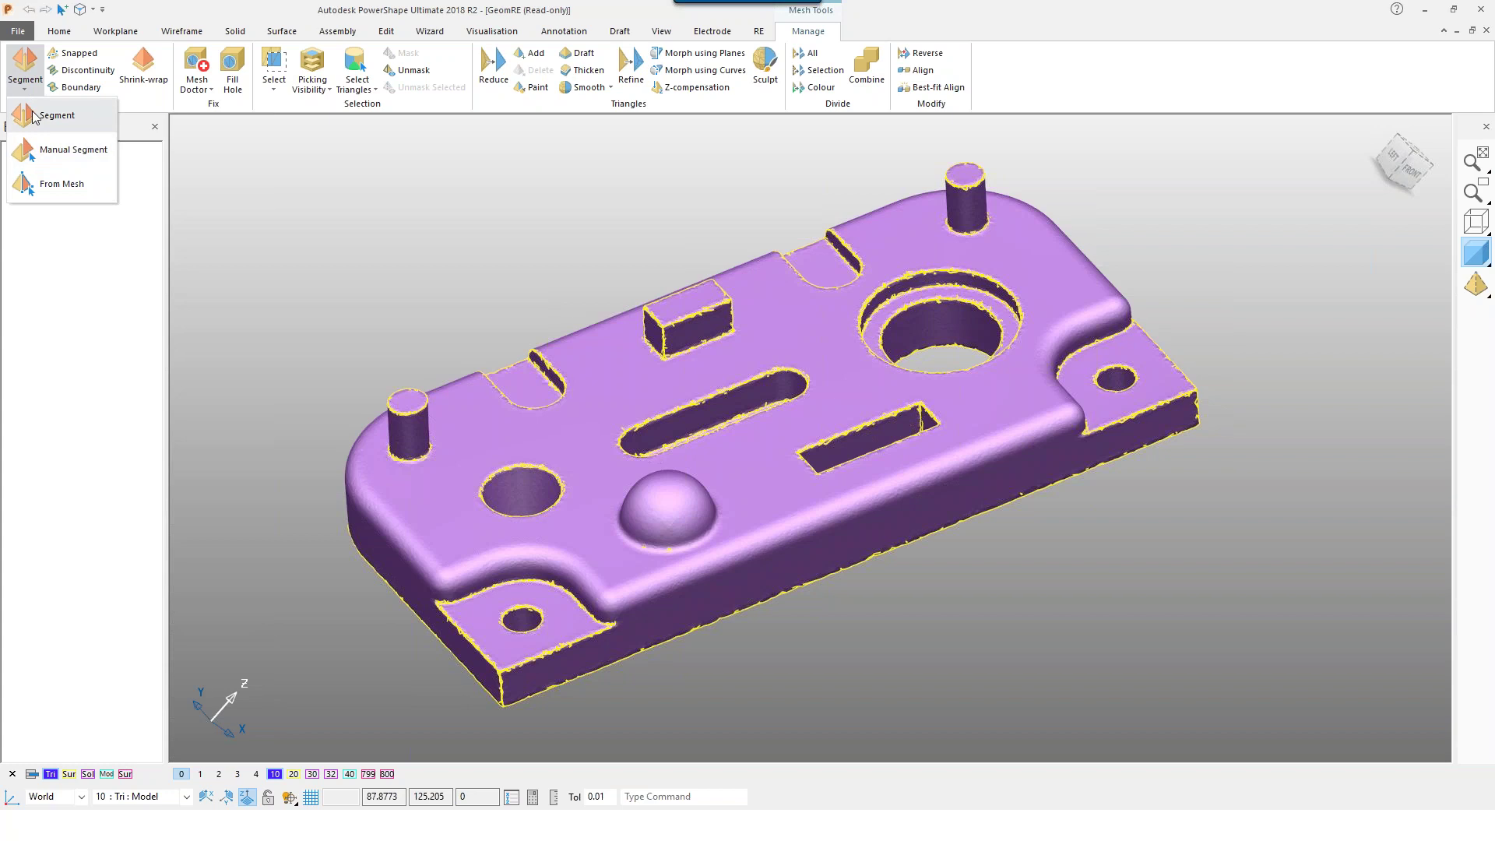
# Run the automatic segmentation on the mesh with similarity angle 1 and fit tolerance 0.2, and review the fitted primitives.
pyautogui.click(224, 179)
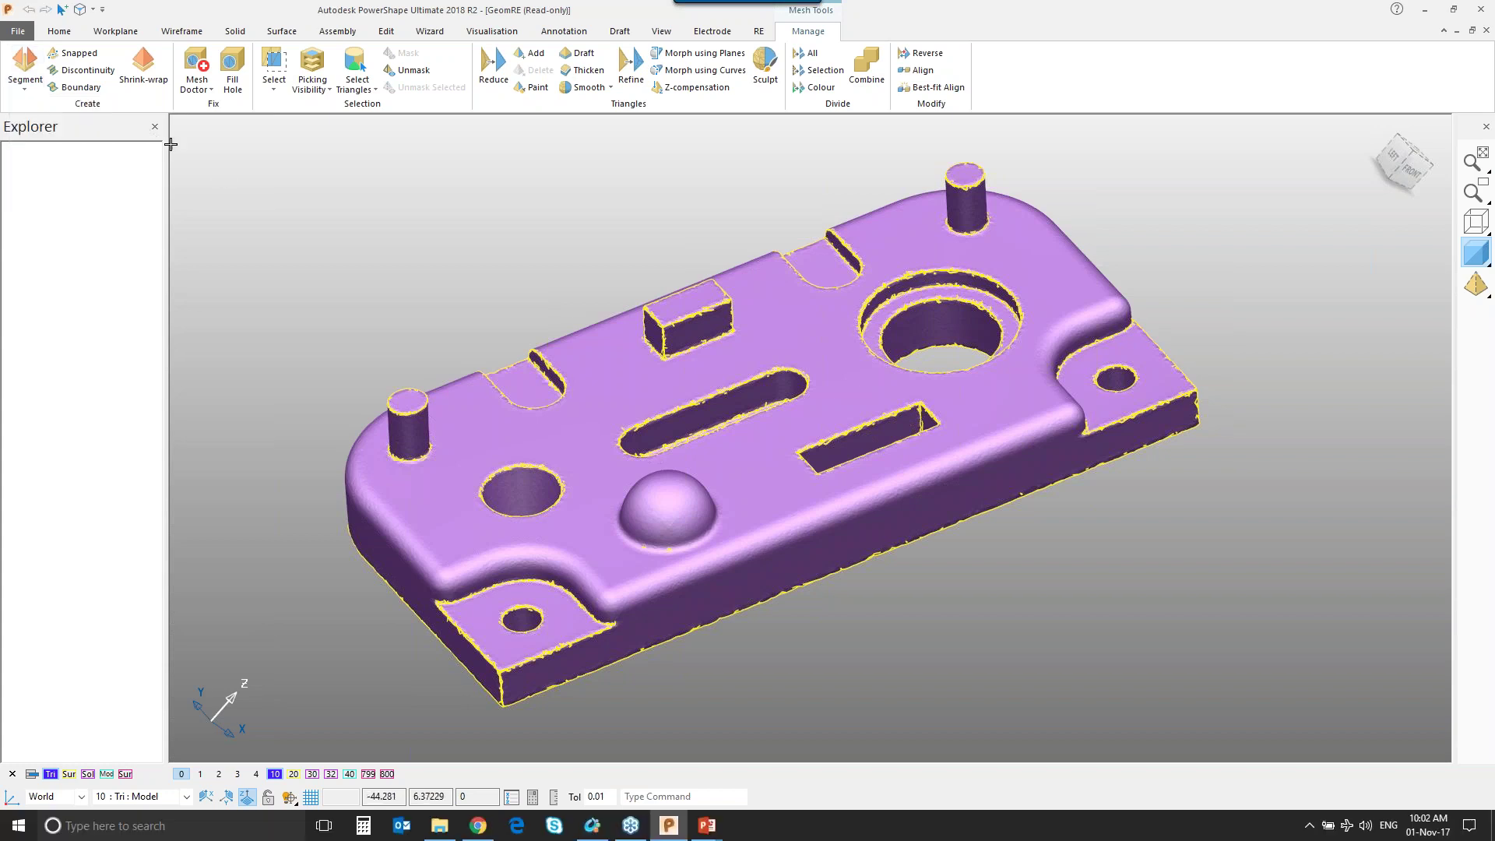
pyautogui.click(26, 69)
pyautogui.click(33, 115)
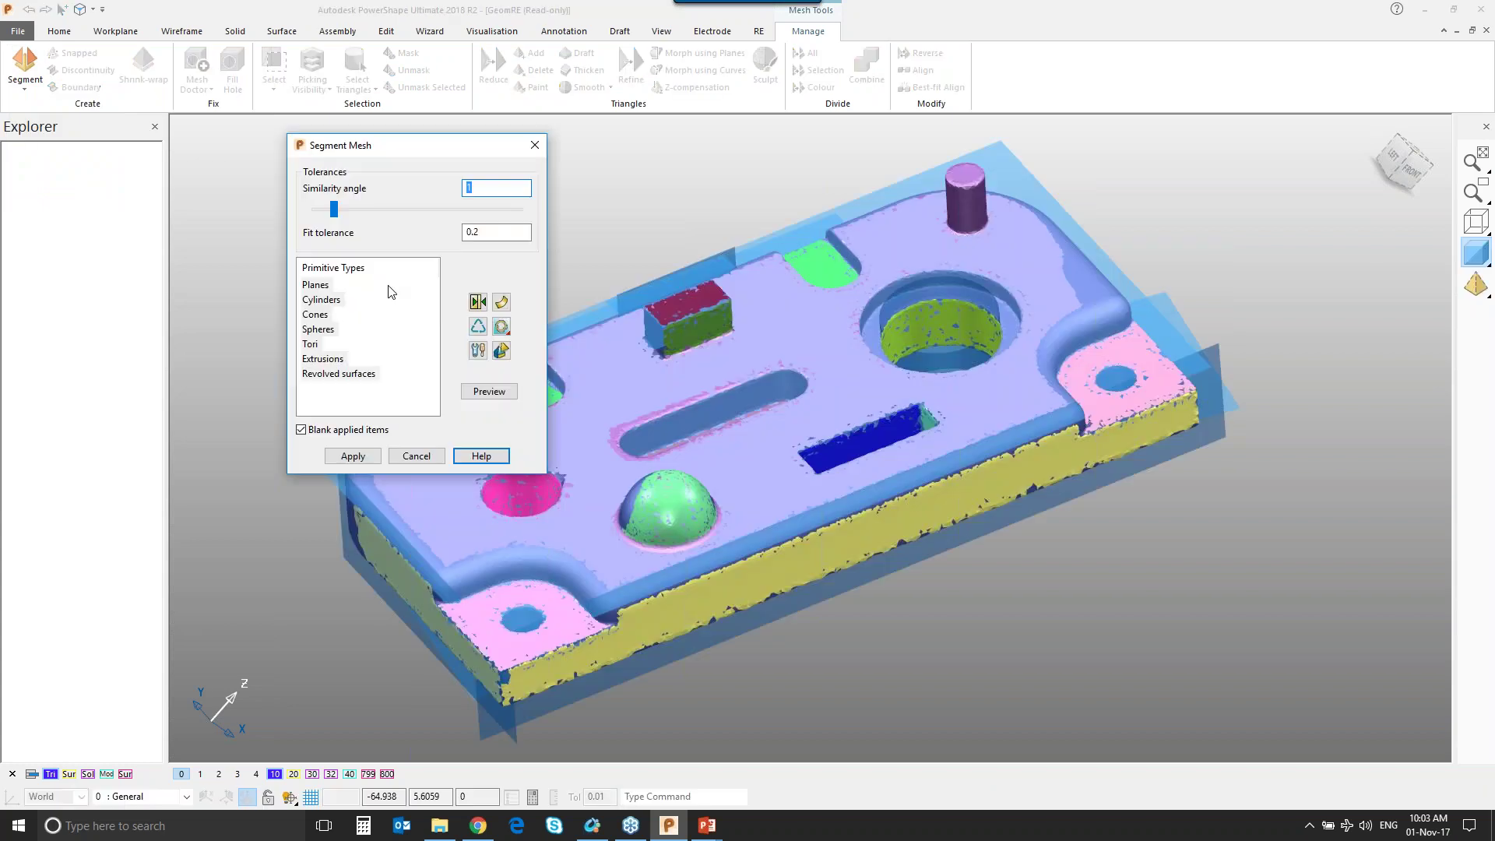
pyautogui.moveTo(768, 492); pyautogui.dragTo(728, 409, button='middle')
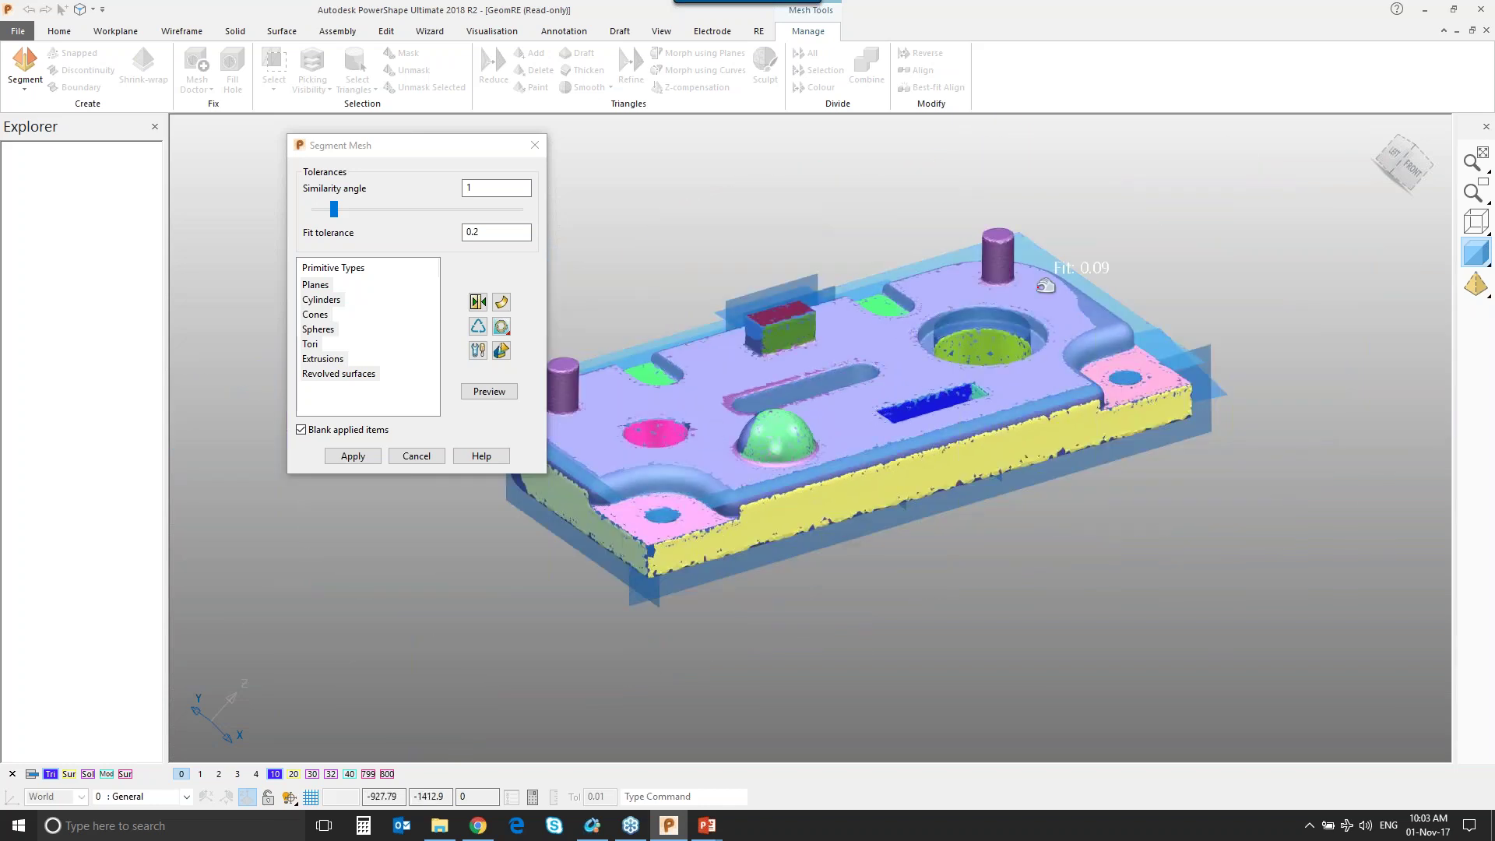
pyautogui.keyDown('shift'); pyautogui.moveTo(753, 416); pyautogui.dragTo(814, 390, button='middle'); pyautogui.keyUp('shift')
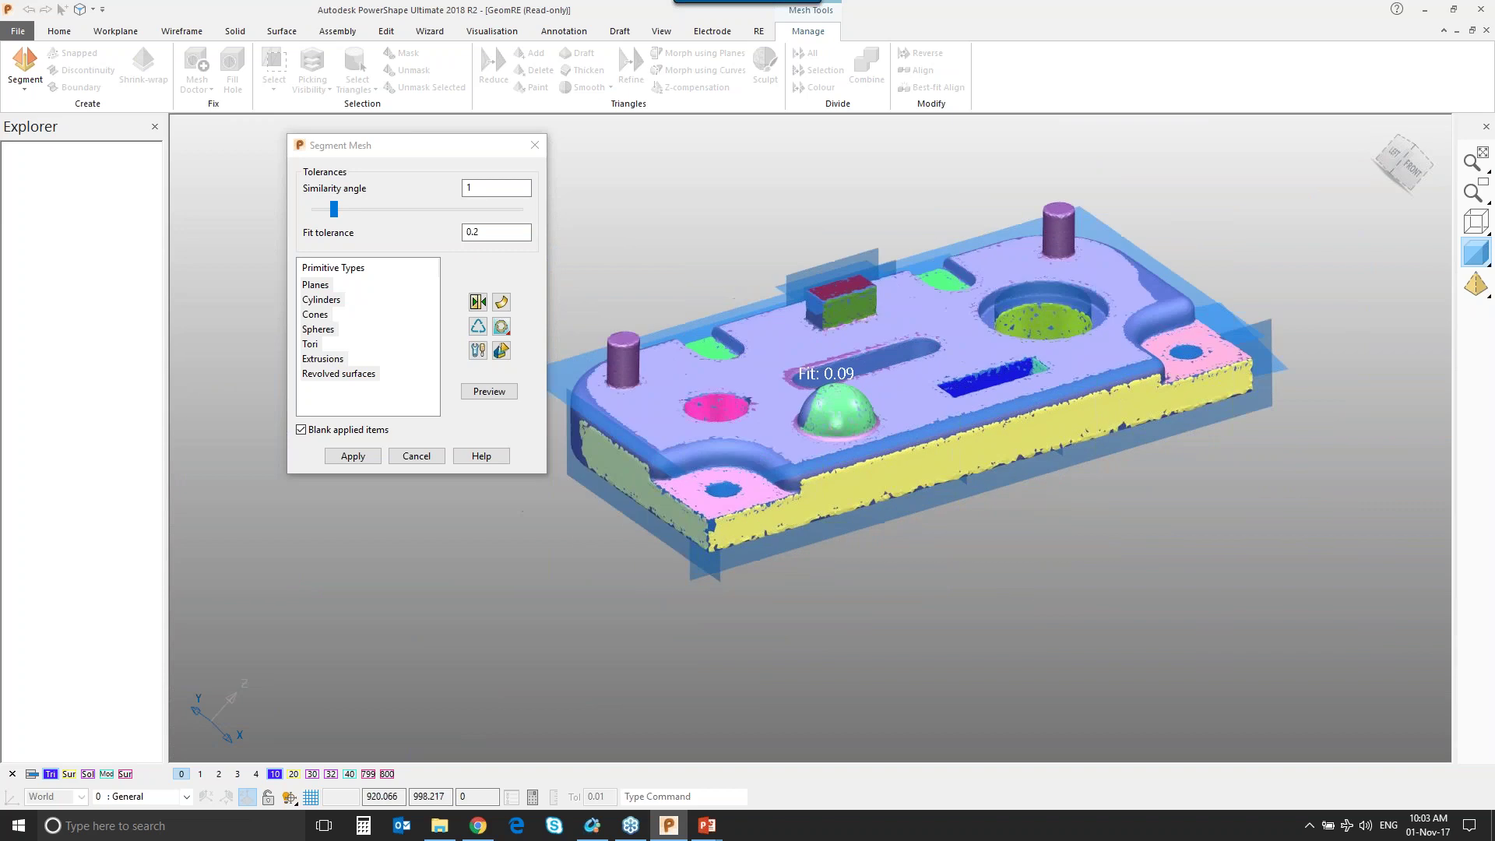
pyautogui.keyDown('shift'); pyautogui.moveTo(715, 384); pyautogui.dragTo(766, 384, button='middle'); pyautogui.keyUp('shift')
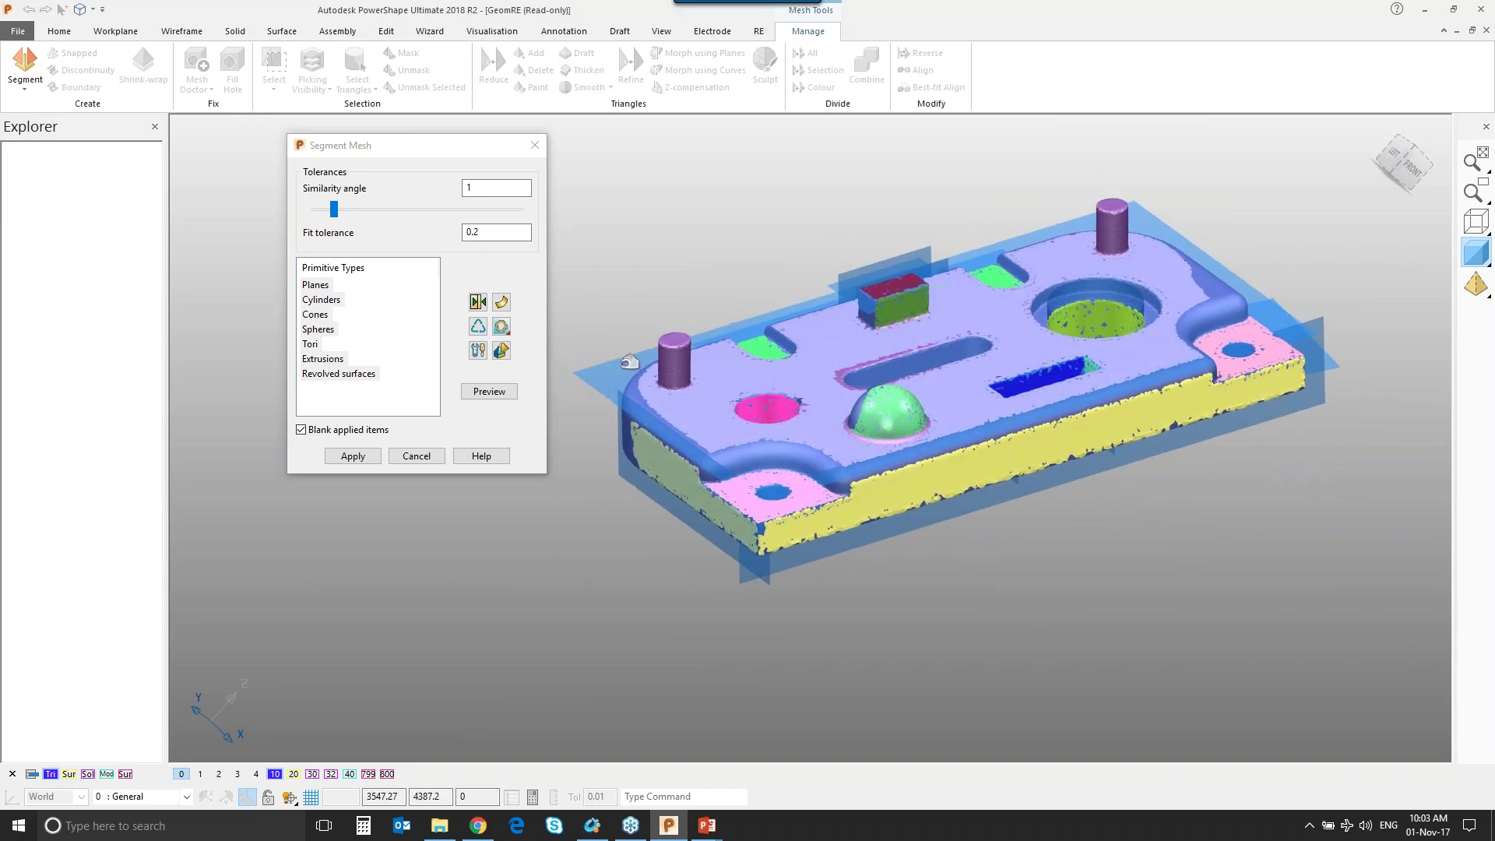
pyautogui.moveTo(751, 441); pyautogui.dragTo(796, 410, button='middle')
pyautogui.scroll(2, 828, 482)
pyautogui.scroll(-2, 771, 478)
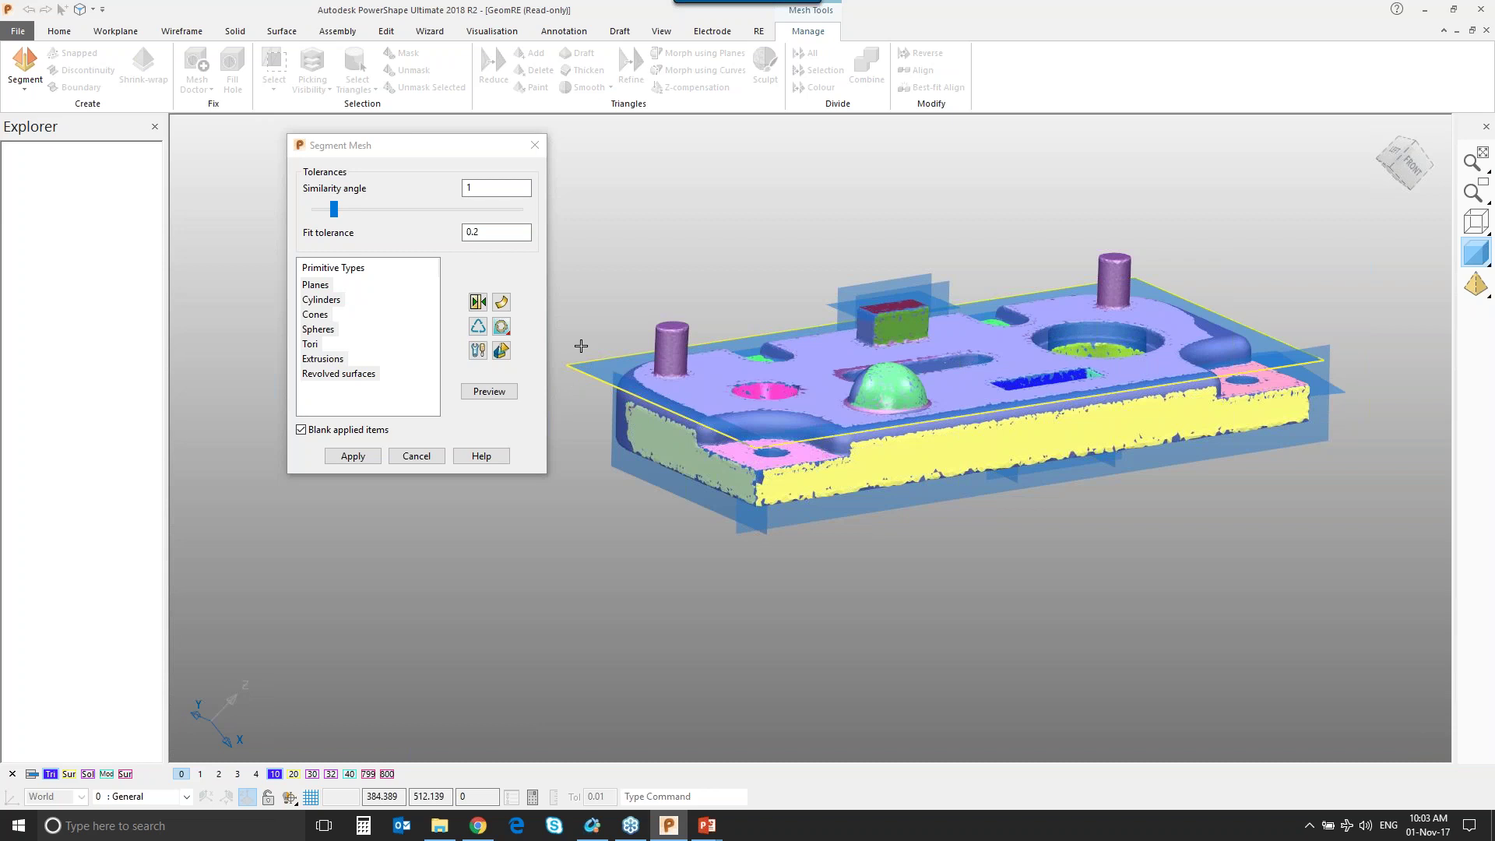
# Accept the planes fitted to the part's large top face and its long front side.
pyautogui.moveTo(660, 233); pyautogui.dragTo(612, 228, button='middle')
pyautogui.press('Delete')
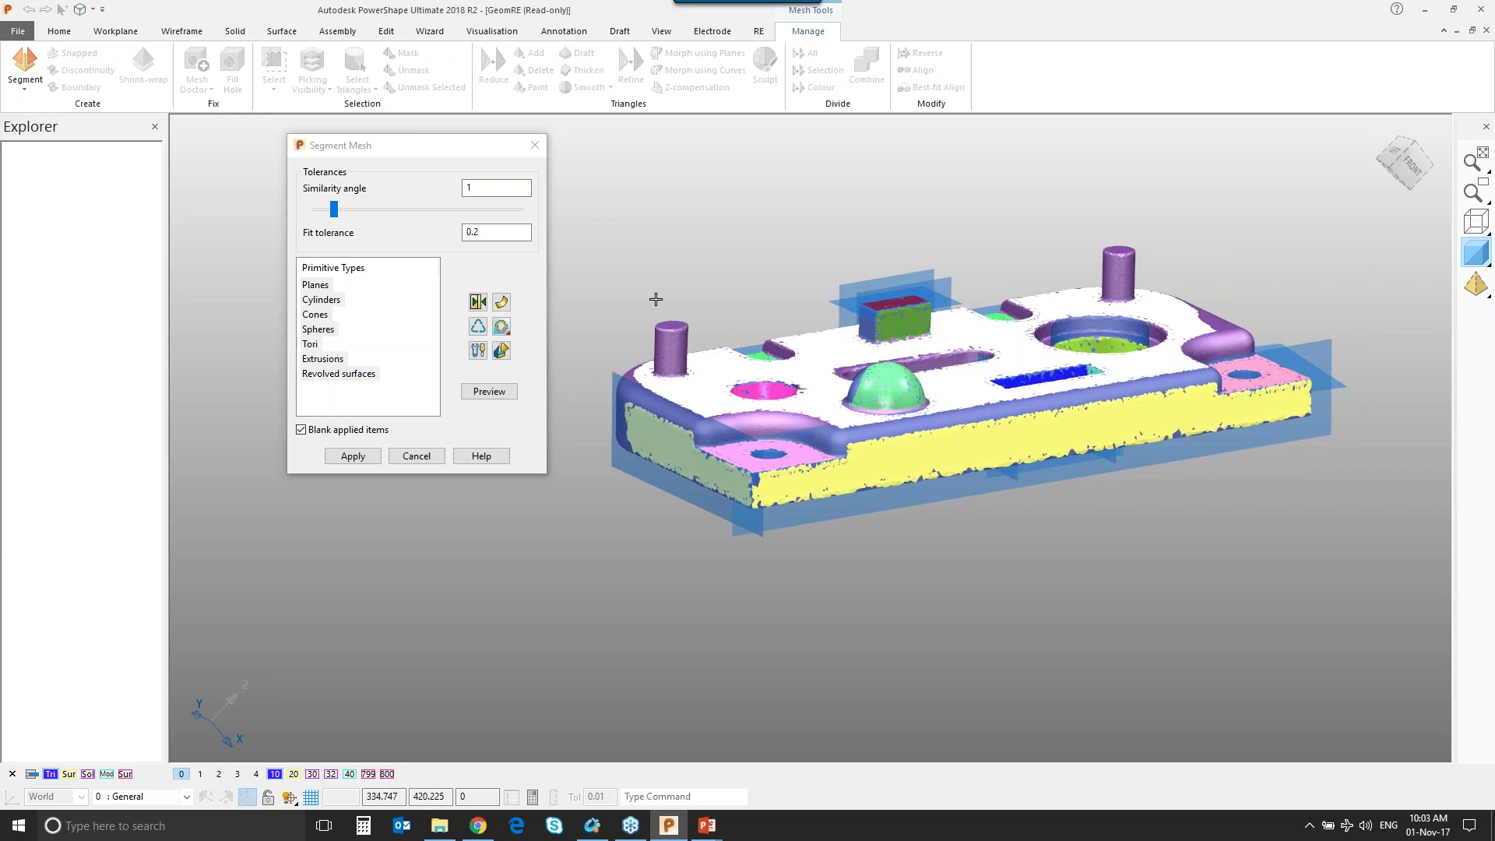
pyautogui.moveTo(1146, 462); pyautogui.dragTo(841, 424, button='middle')
pyautogui.moveTo(802, 354); pyautogui.dragTo(767, 383, button='middle')
pyautogui.keyDown('shift'); pyautogui.moveTo(676, 489); pyautogui.dragTo(878, 410, button='middle'); pyautogui.keyUp('shift')
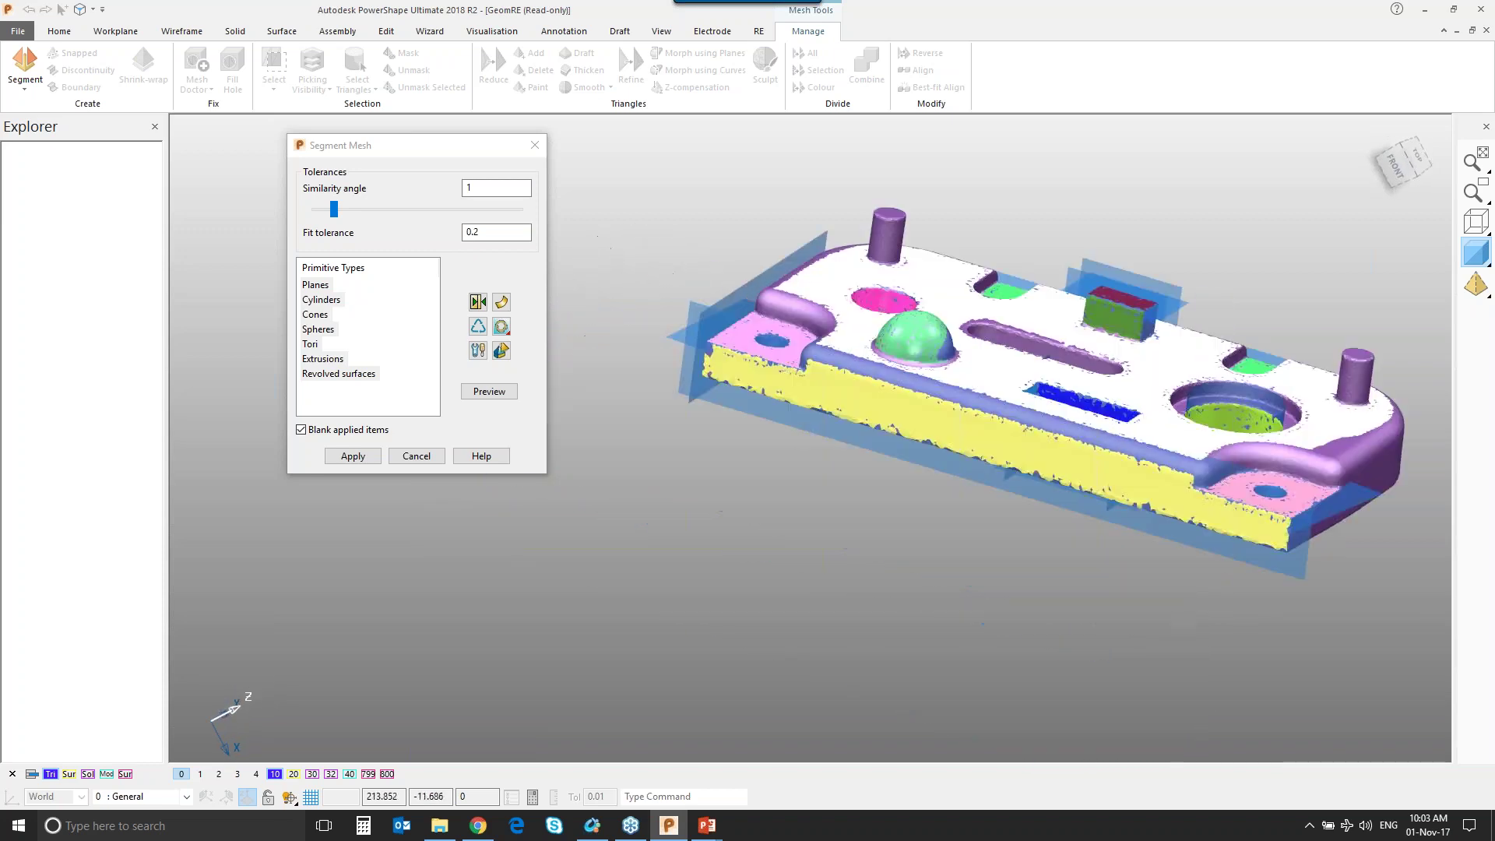
pyautogui.click(749, 473)
pyautogui.moveTo(819, 464)
pyautogui.mouseDown(button='middle')
pyautogui.moveTo(744, 467)
pyautogui.moveTo(820, 471)
pyautogui.mouseUp(button='middle')
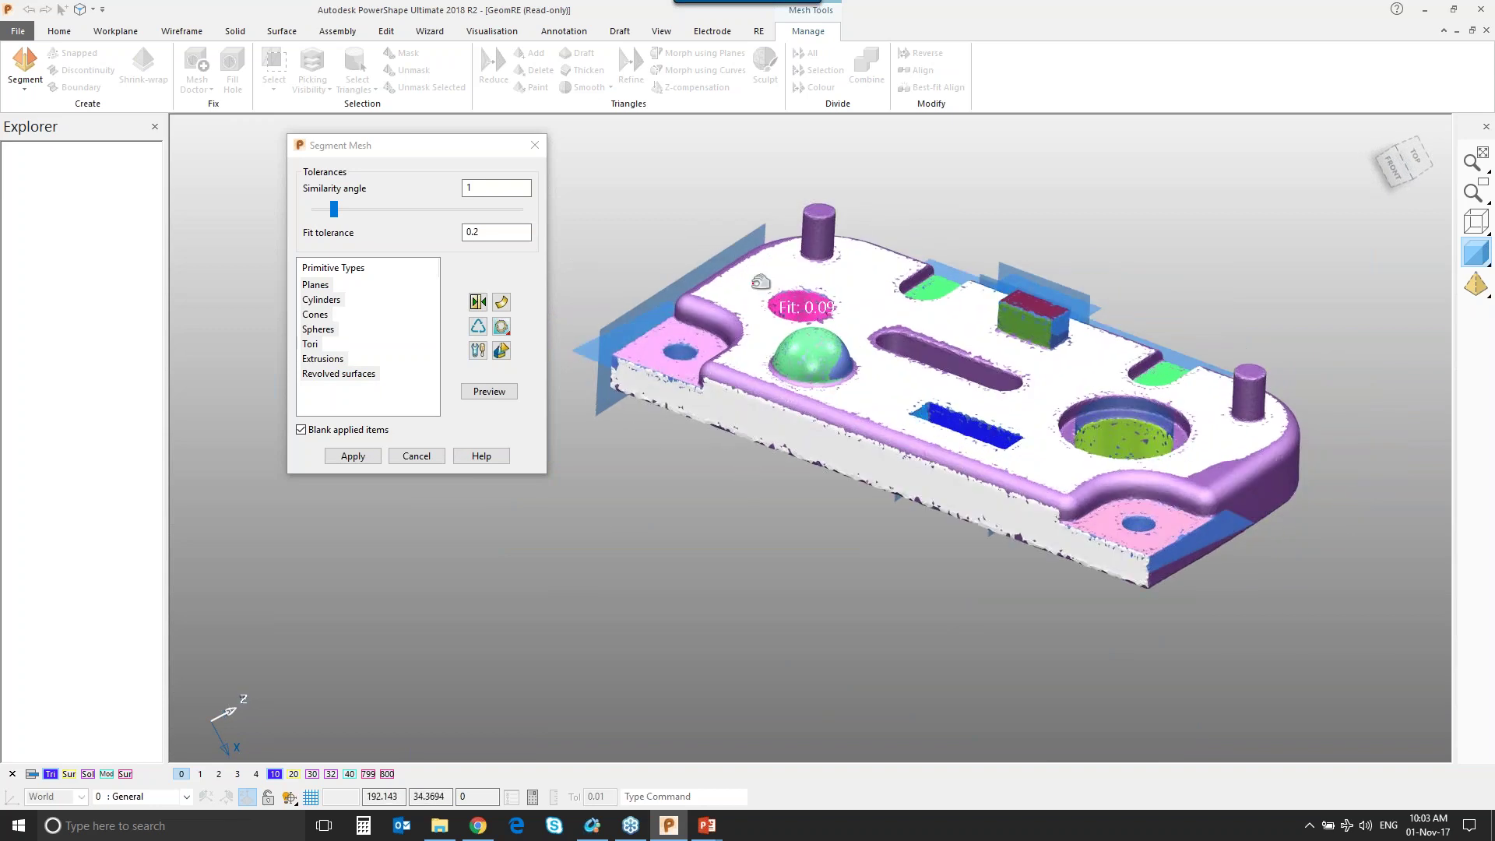
# Accept the plane fitted to the part's short end face on the dome side.
pyautogui.moveTo(952, 460)
pyautogui.mouseDown(button='middle')
pyautogui.moveTo(944, 438)
pyautogui.moveTo(911, 458)
pyautogui.moveTo(943, 455)
pyautogui.mouseUp(button='middle')
pyautogui.moveTo(638, 442); pyautogui.dragTo(934, 542, button='middle')
pyautogui.scroll(2, 974, 547)
pyautogui.click(848, 560)
pyautogui.press('Delete')
# Accept the planes fitted to the long sides and top of the raised rectangular block.
pyautogui.keyDown('shift'); pyautogui.moveTo(879, 508); pyautogui.dragTo(828, 356, button='middle'); pyautogui.keyUp('shift')
pyautogui.scroll(4, 962, 463)
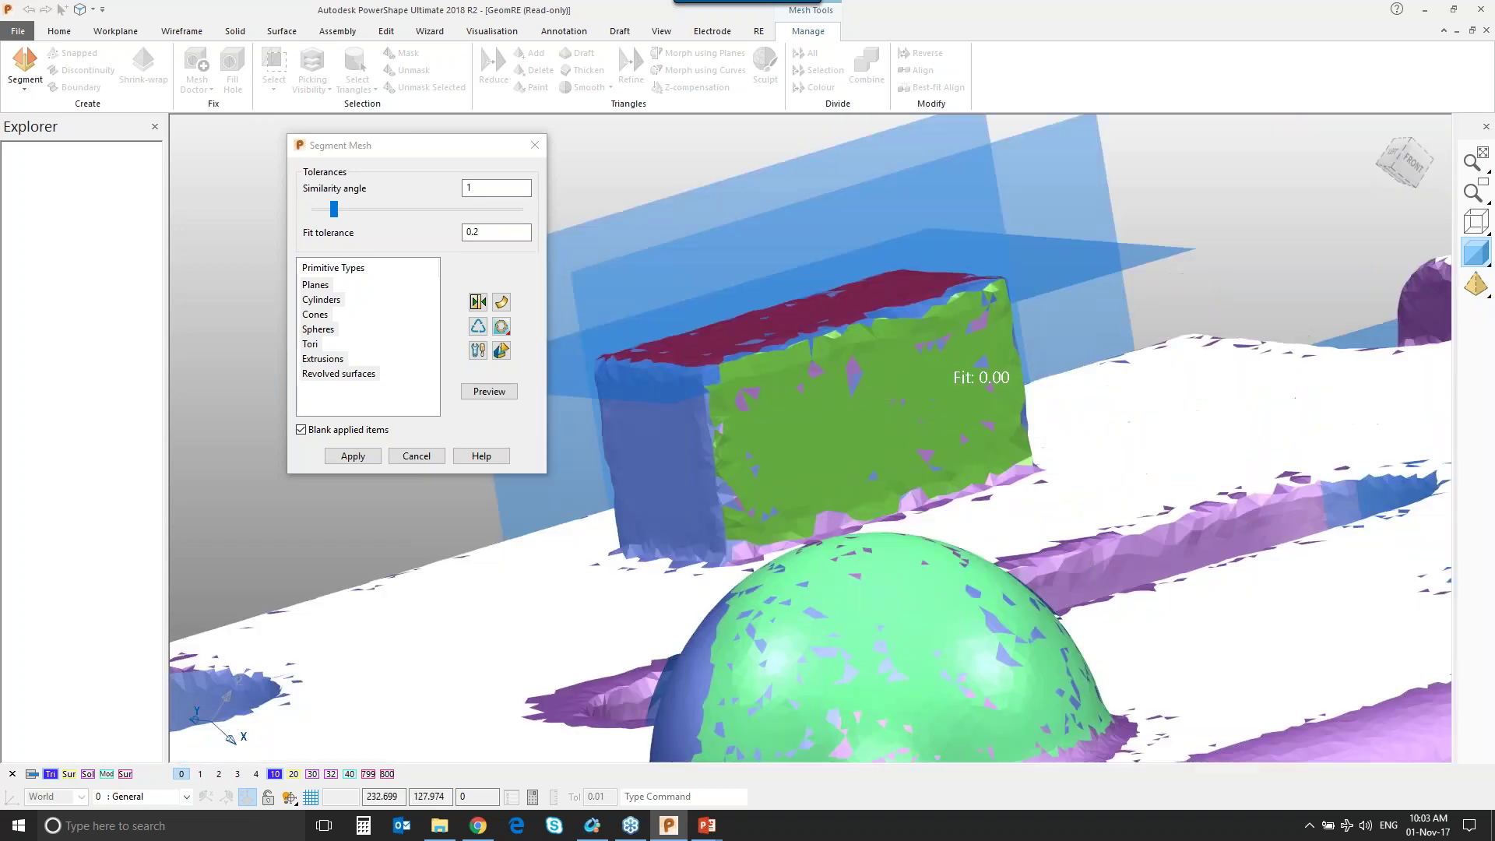
pyautogui.moveTo(721, 277); pyautogui.dragTo(573, 305, button='middle')
pyautogui.press('Delete')
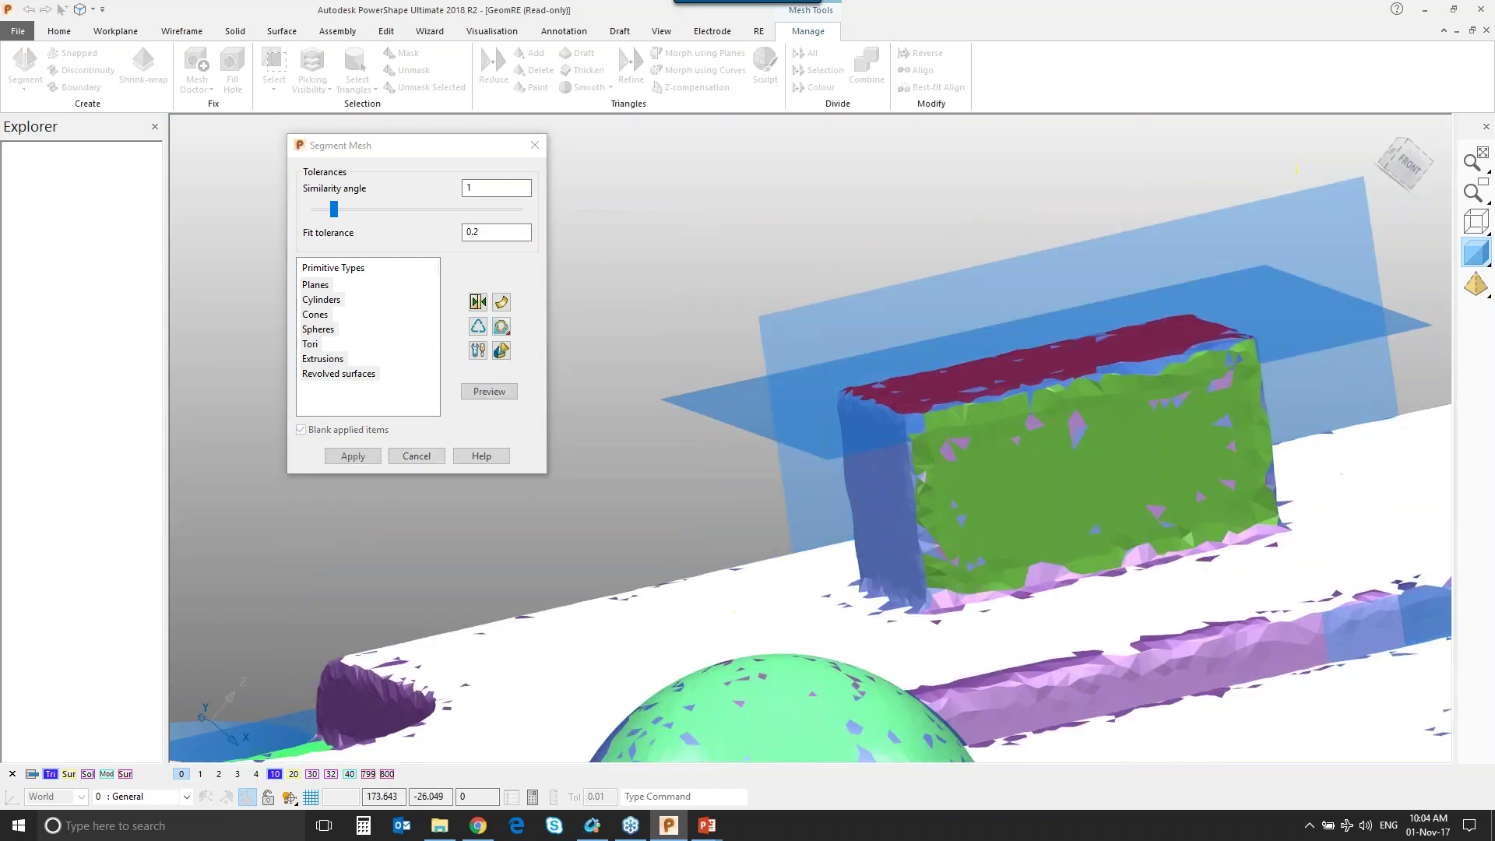
pyautogui.click(983, 282)
pyautogui.press('Delete')
# Raise the segmentation's similarity angle to 1.47 and preview the fitted primitives again.
pyautogui.moveTo(985, 172); pyautogui.dragTo(827, 110, button='middle')
pyautogui.scroll(-3, 804, 172)
pyautogui.scroll(-3, 802, 196)
pyautogui.moveTo(856, 196); pyautogui.dragTo(818, 265, button='middle')
pyautogui.keyDown('shift'); pyautogui.moveTo(882, 227); pyautogui.dragTo(1018, 385, button='middle'); pyautogui.keyUp('shift')
pyautogui.keyDown('shift'); pyautogui.moveTo(1018, 386); pyautogui.dragTo(931, 370, button='middle'); pyautogui.keyUp('shift')
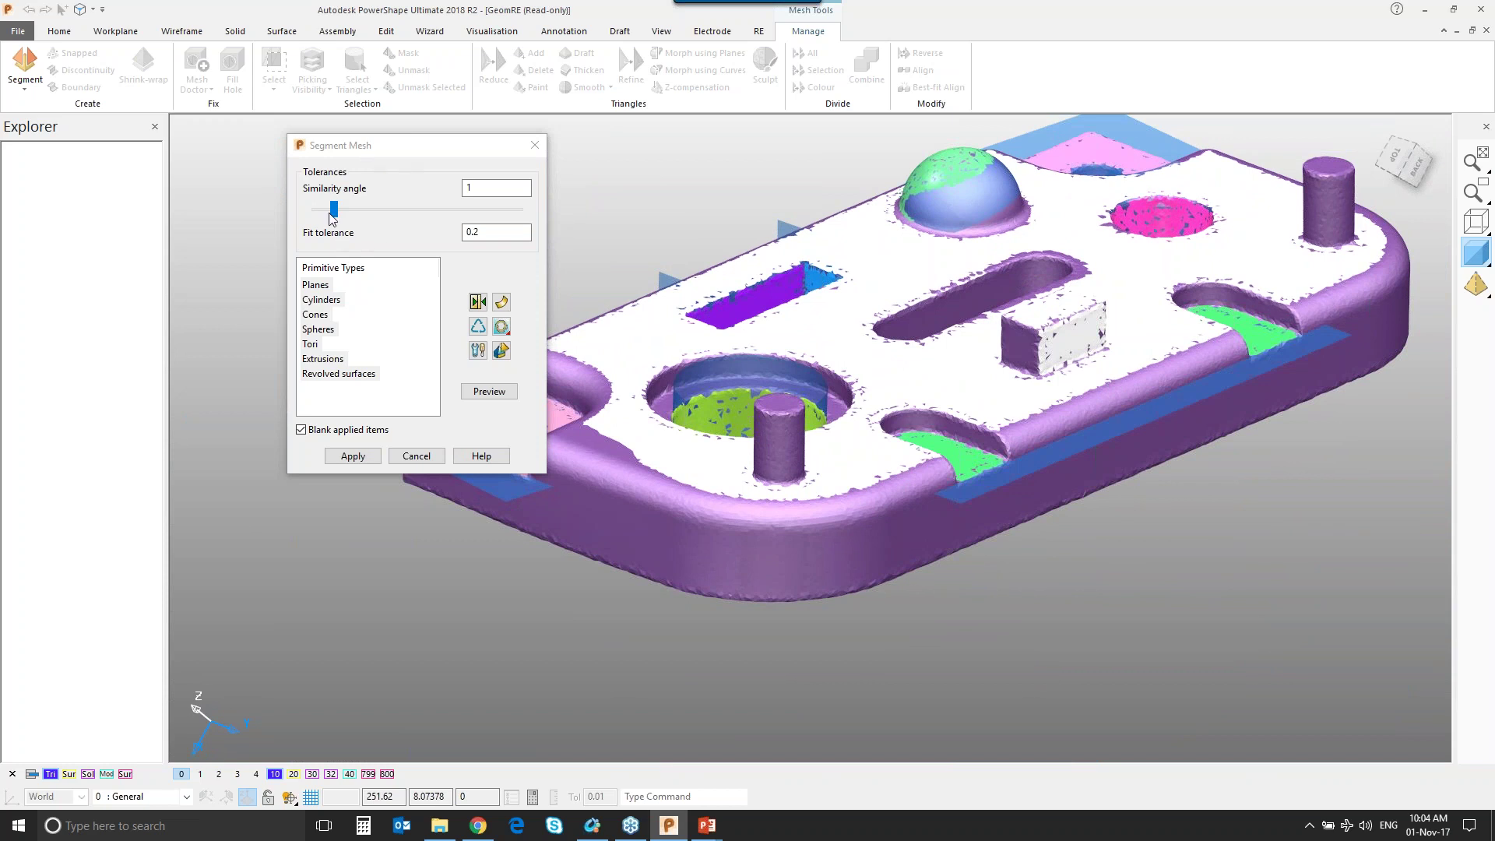
pyautogui.moveTo(335, 208); pyautogui.dragTo(343, 210)
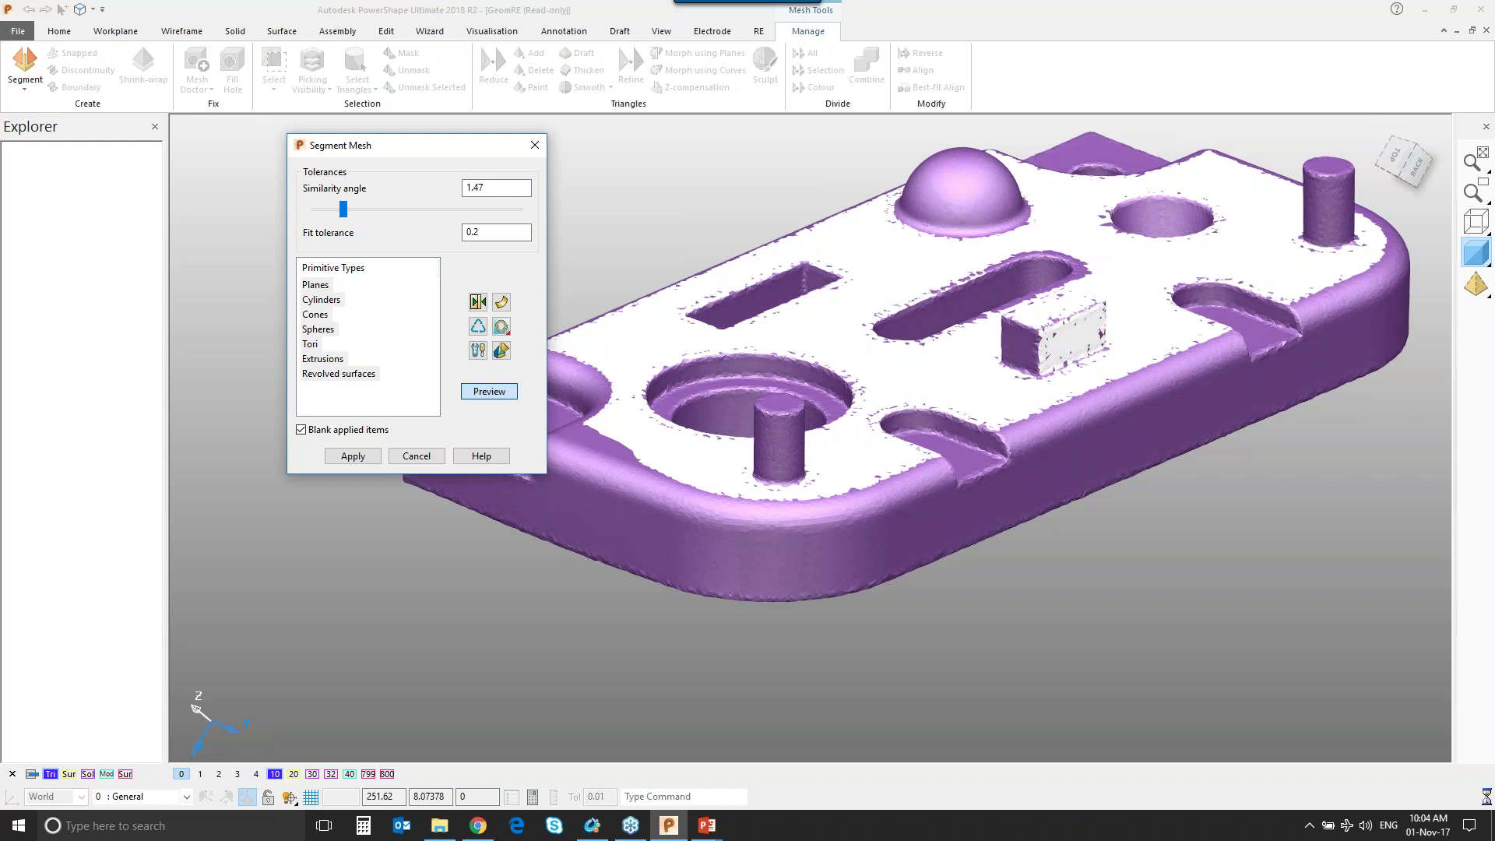
# Accept the planes fitted to the walls of the rectangular pocket.
pyautogui.moveTo(1011, 407); pyautogui.dragTo(910, 253, button='middle')
pyautogui.scroll(3, 961, 421)
pyautogui.moveTo(915, 197); pyautogui.dragTo(804, 543, button='middle')
pyautogui.click(1175, 634)
pyautogui.click(971, 418)
pyautogui.scroll(-3, 969, 436)
pyautogui.moveTo(968, 444); pyautogui.dragTo(849, 505, button='middle')
pyautogui.moveTo(848, 506); pyautogui.dragTo(662, 429, button='middle')
pyautogui.moveTo(661, 428); pyautogui.dragTo(812, 659, button='middle')
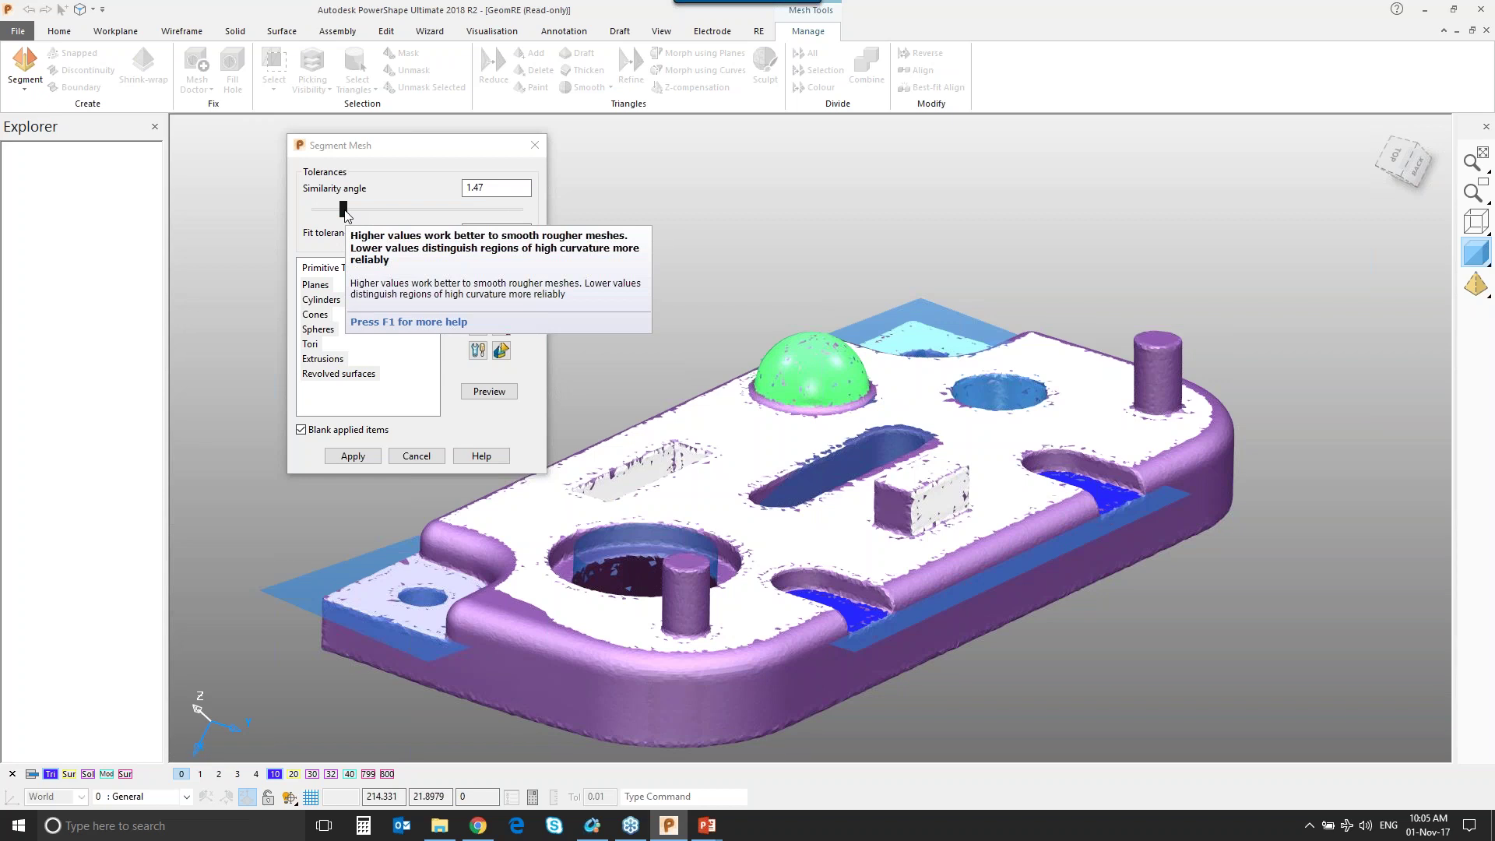
# Preview the segmentation at similarity angle 0.37 and accept the plane on the short end face beside the large stepped bore.
pyautogui.moveTo(345, 210); pyautogui.dragTo(321, 217)
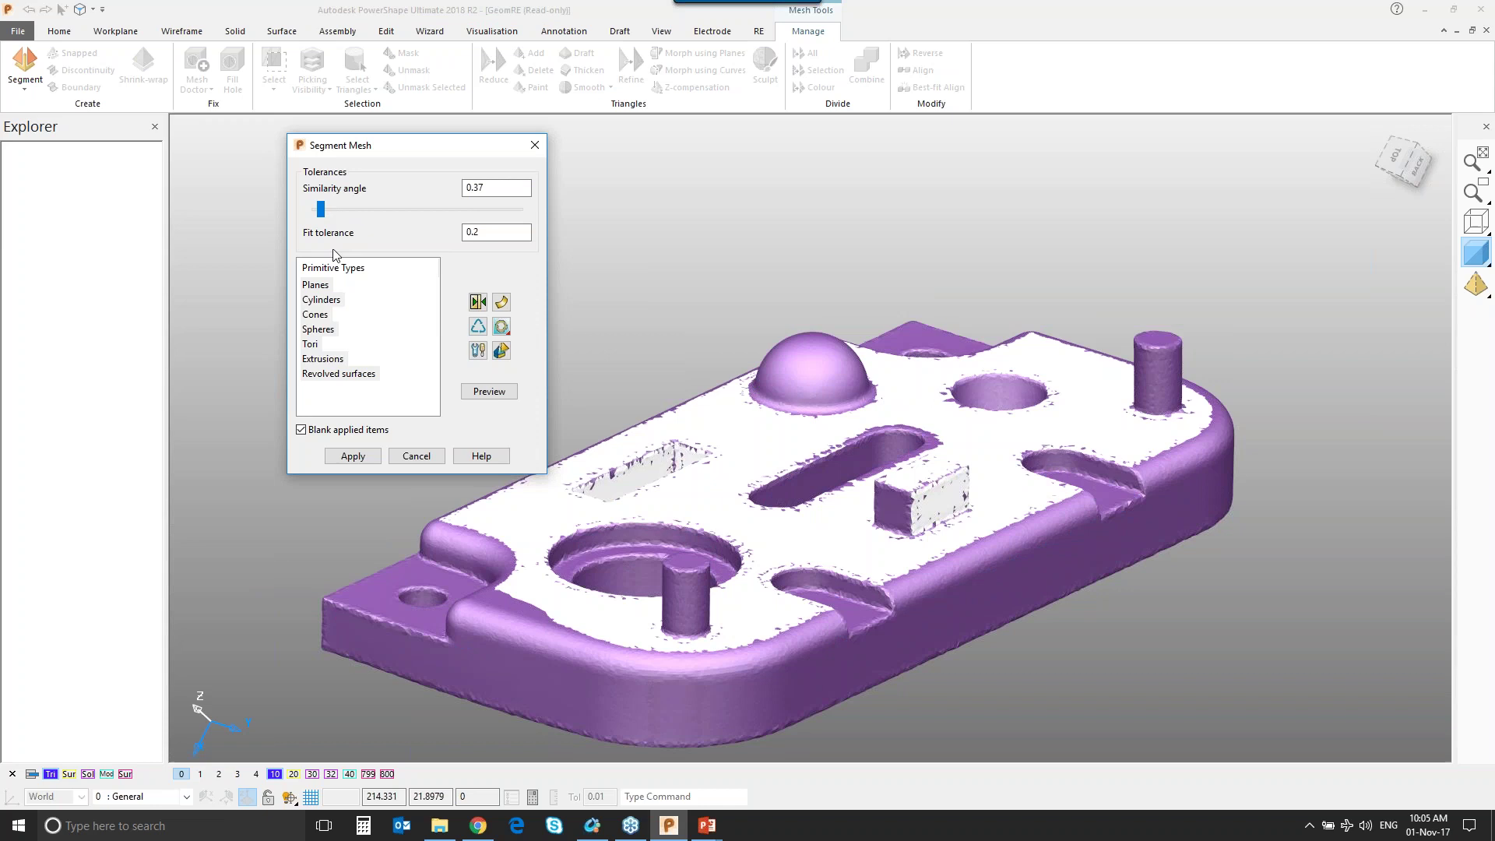
pyautogui.click(489, 391)
pyautogui.keyDown('shift'); pyautogui.moveTo(762, 498); pyautogui.dragTo(941, 271, button='middle'); pyautogui.keyUp('shift')
pyautogui.moveTo(878, 405); pyautogui.dragTo(891, 297, button='middle')
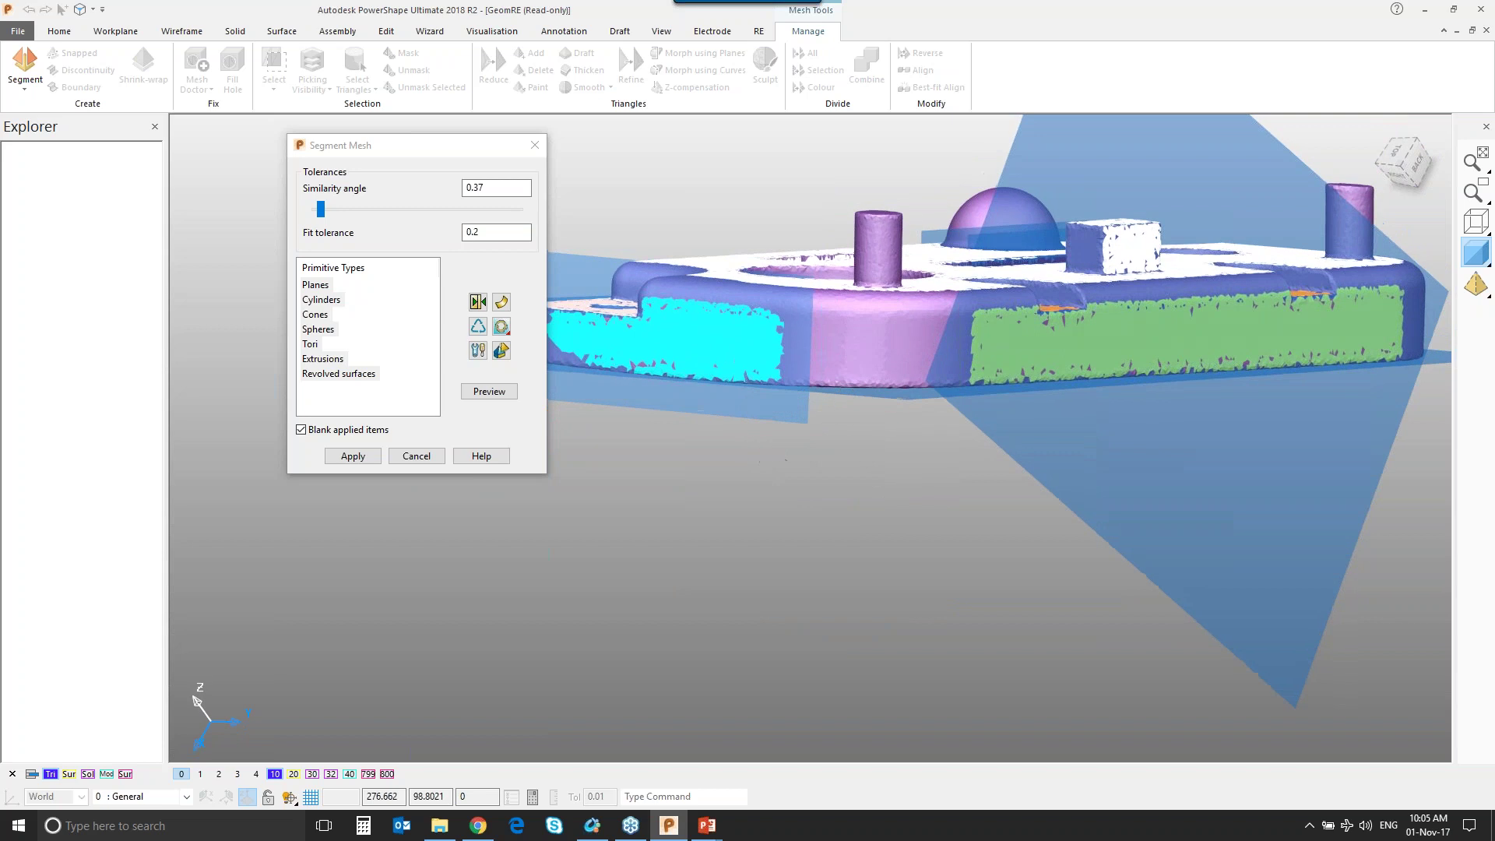
pyautogui.scroll(2, 904, 414)
pyautogui.moveTo(904, 413); pyautogui.dragTo(804, 427, button='middle')
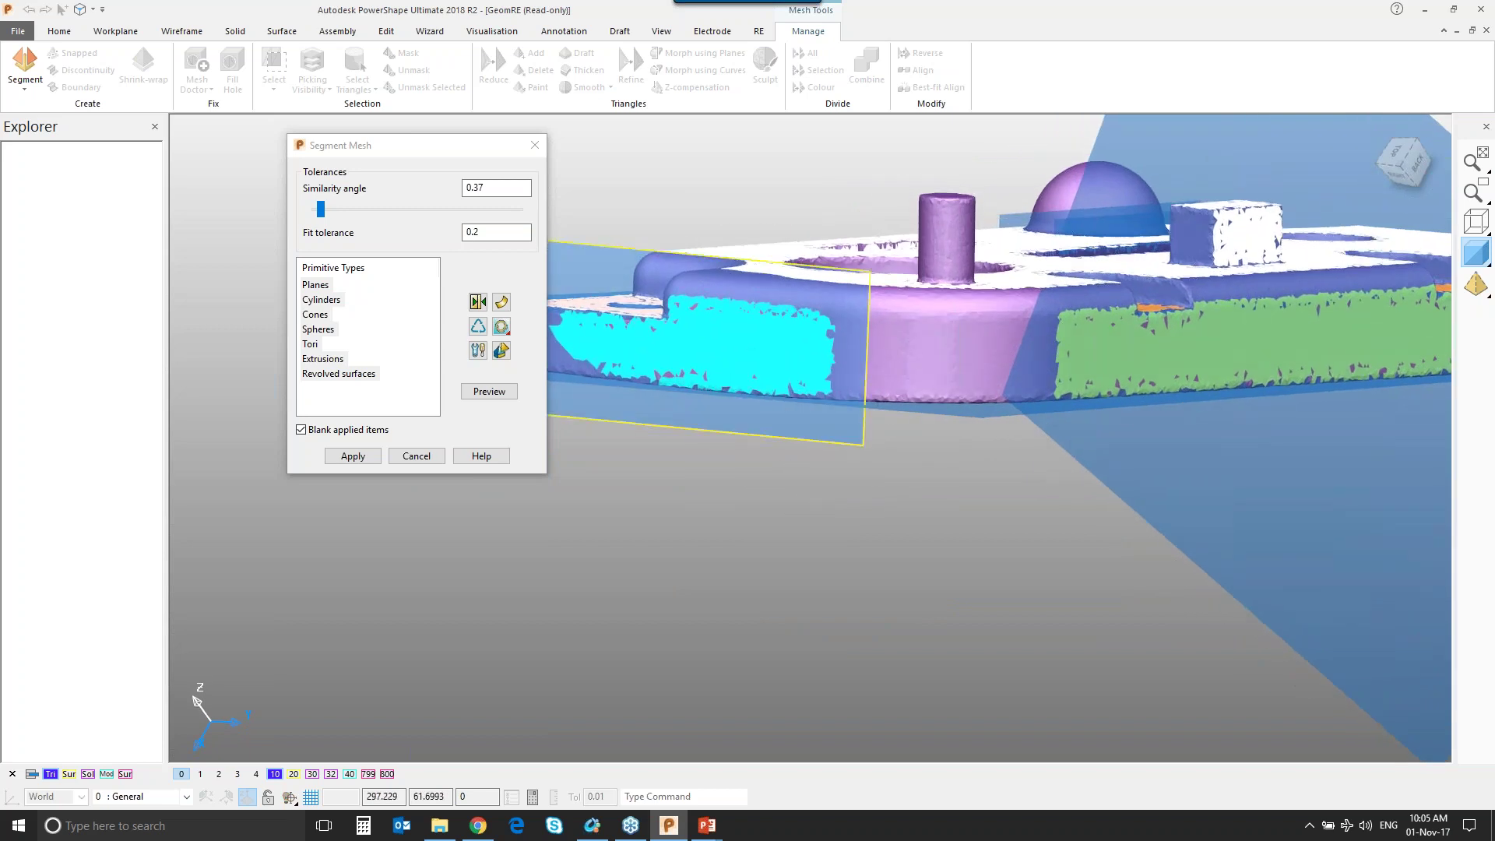
pyautogui.press('Delete')
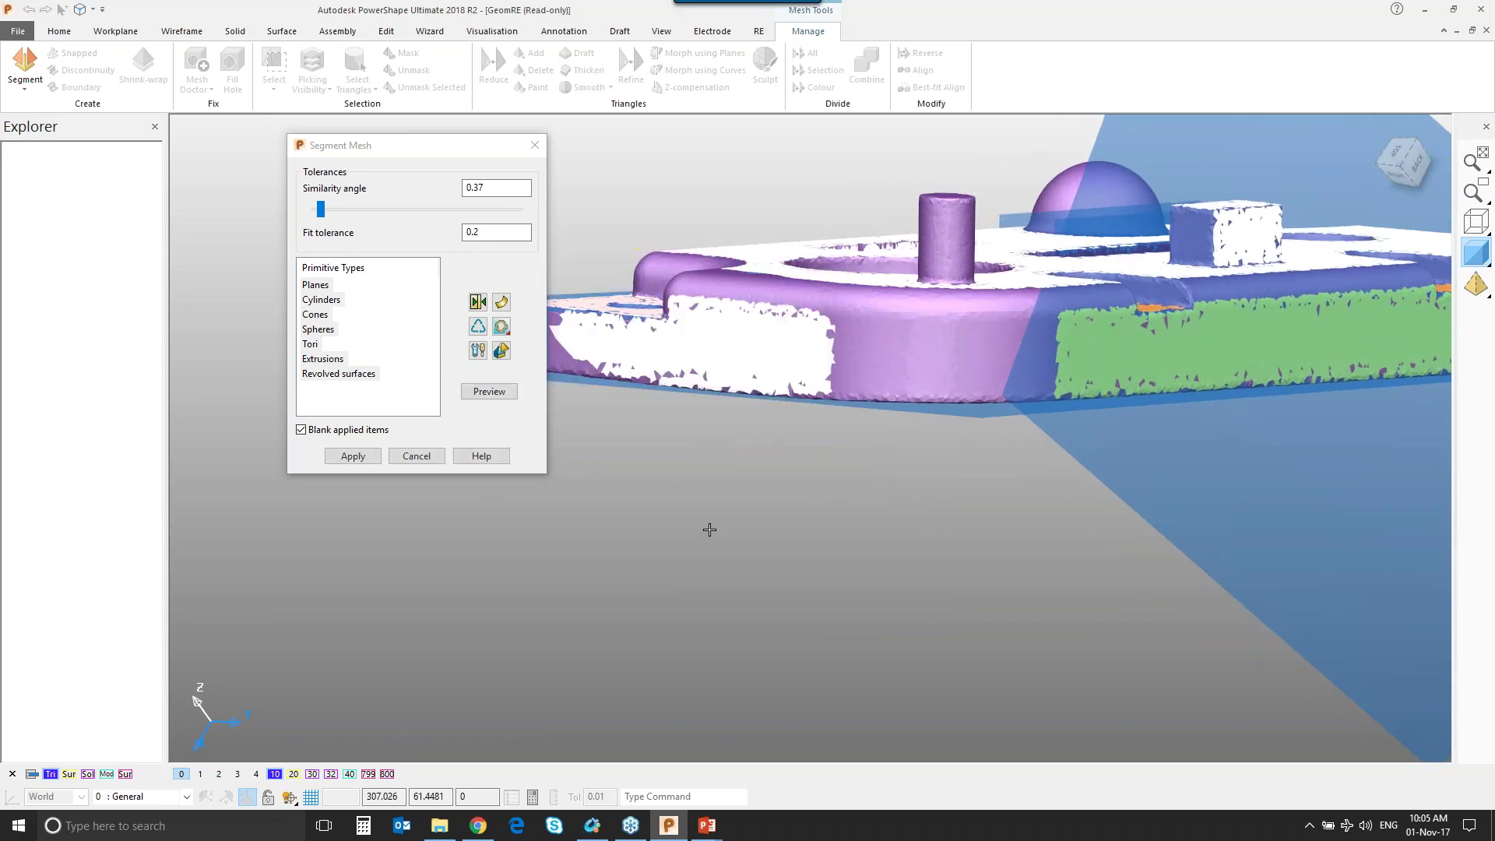
# Set the similarity angle to 0.71 and preview the segmentation again.
pyautogui.keyDown('shift'); pyautogui.moveTo(830, 483); pyautogui.dragTo(521, 534, button='middle'); pyautogui.keyUp('shift')
pyautogui.scroll(-3, 656, 531)
pyautogui.moveTo(655, 531); pyautogui.dragTo(610, 511, button='middle')
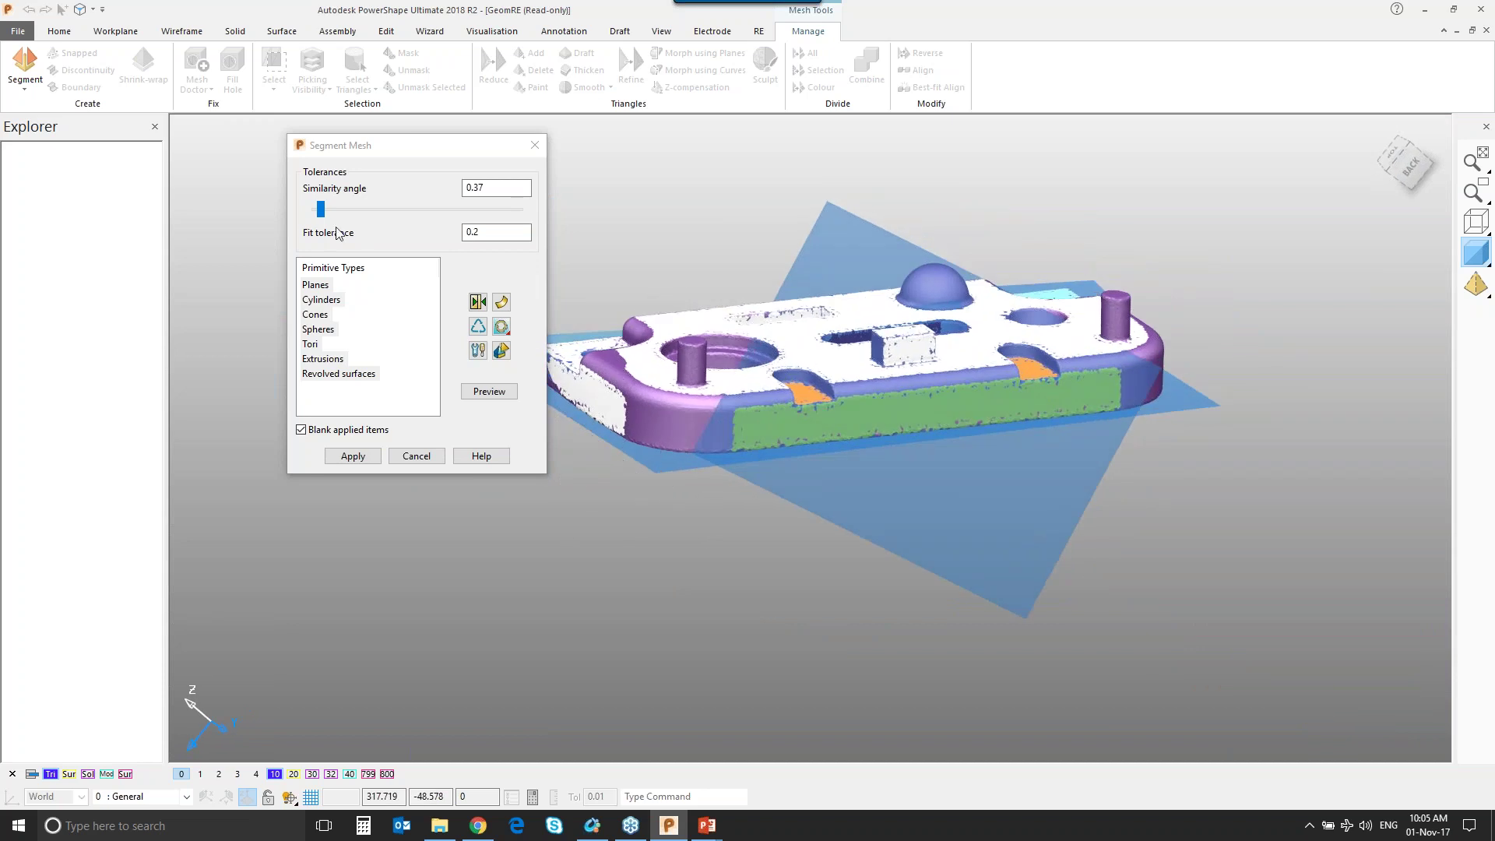
pyautogui.moveTo(324, 218); pyautogui.dragTo(331, 218)
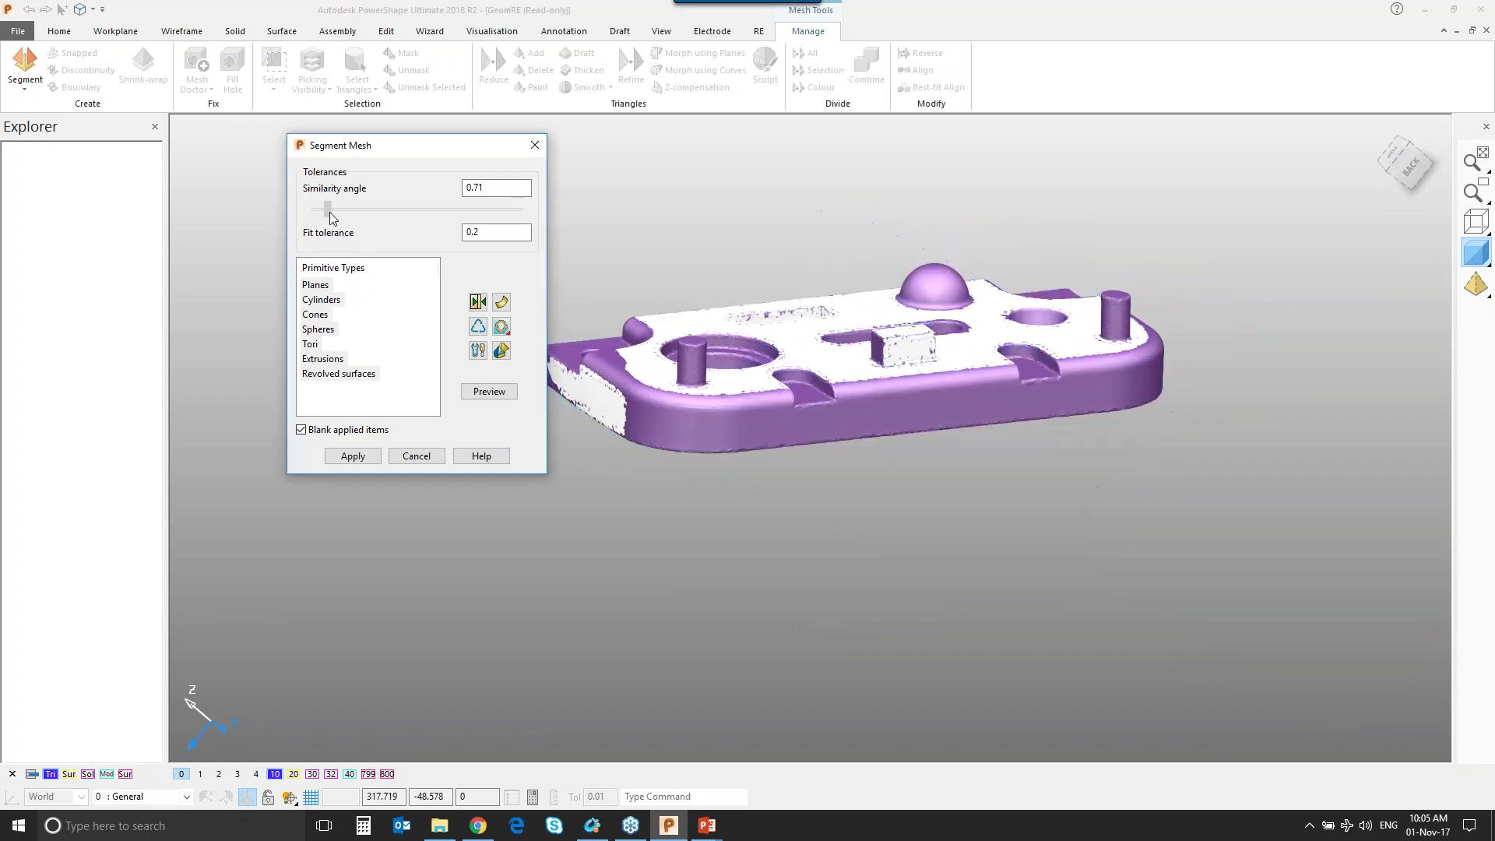
pyautogui.click(489, 391)
# Start a manual segmentation of the mesh with Plane as the primitive type, working at the raised rectangular block.
pyautogui.moveTo(724, 436); pyautogui.dragTo(739, 486, button='middle')
pyautogui.scroll(3, 892, 374)
pyautogui.moveTo(930, 467); pyautogui.dragTo(957, 382, button='middle')
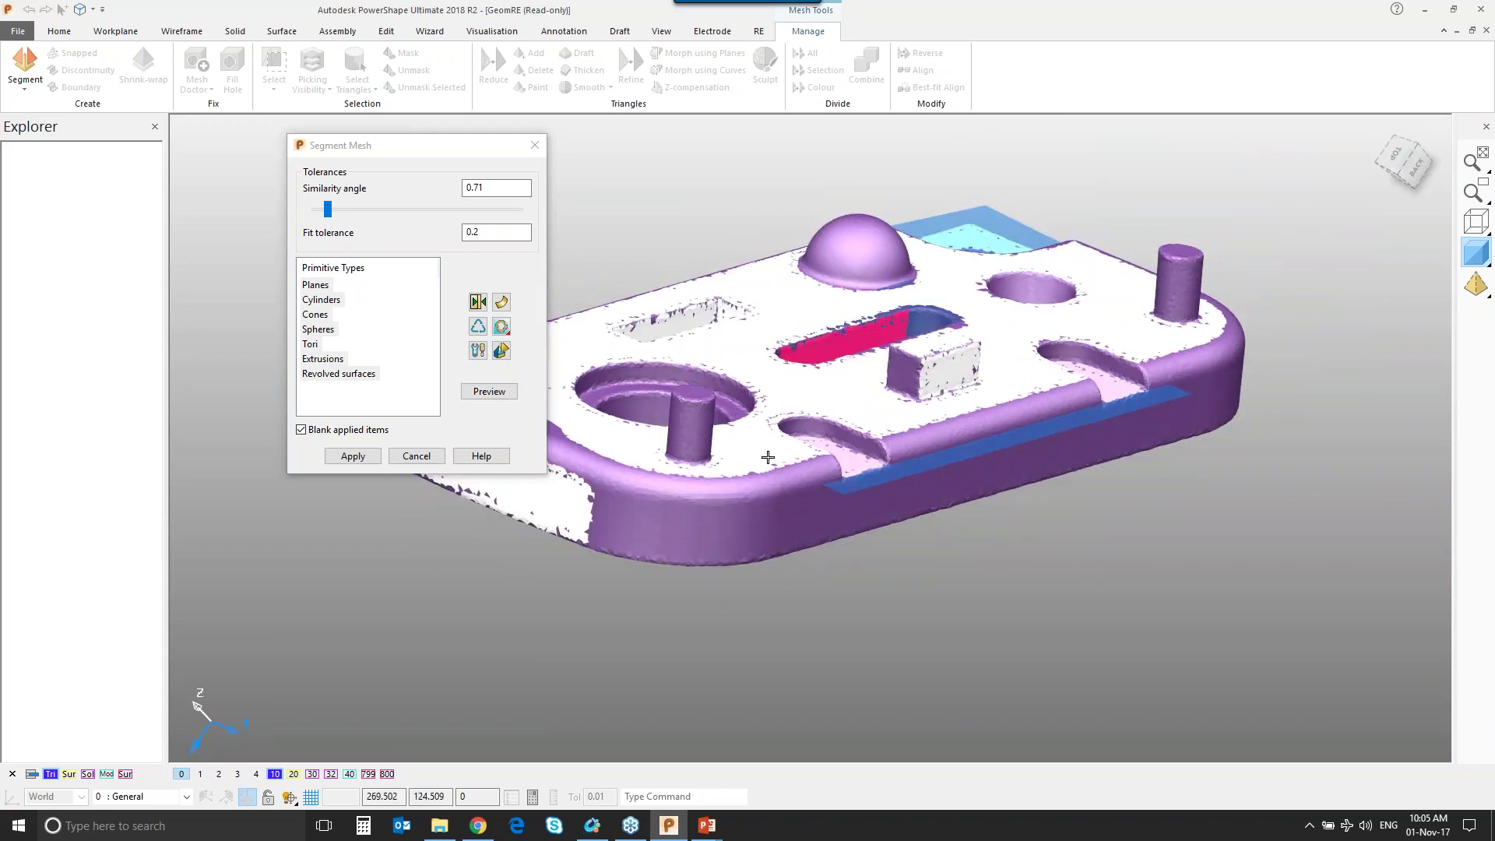
pyautogui.moveTo(857, 335); pyautogui.dragTo(880, 315, button='middle')
pyautogui.scroll(6, 953, 386)
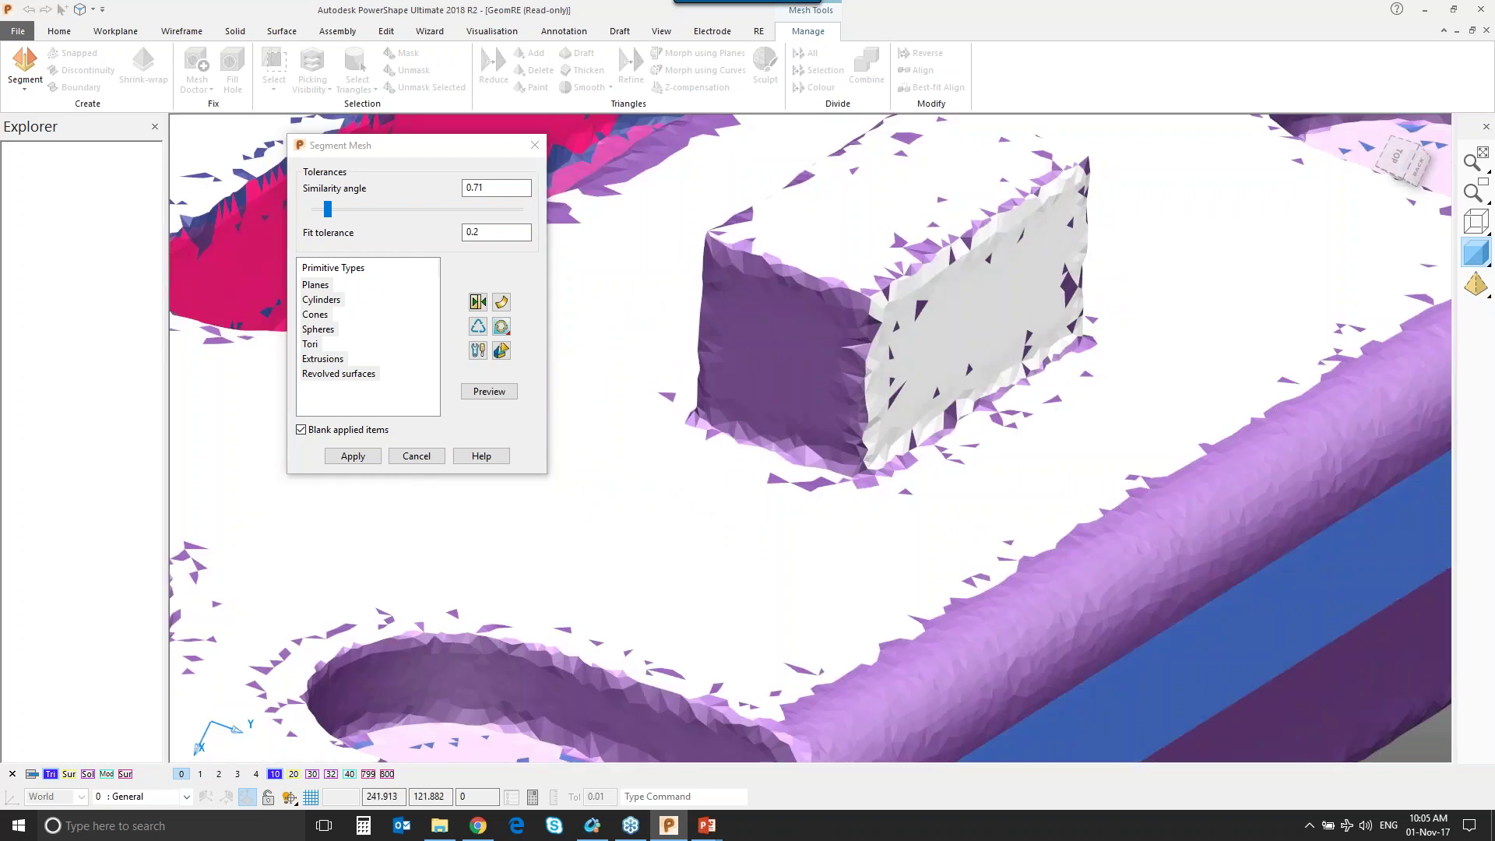
pyautogui.click(501, 352)
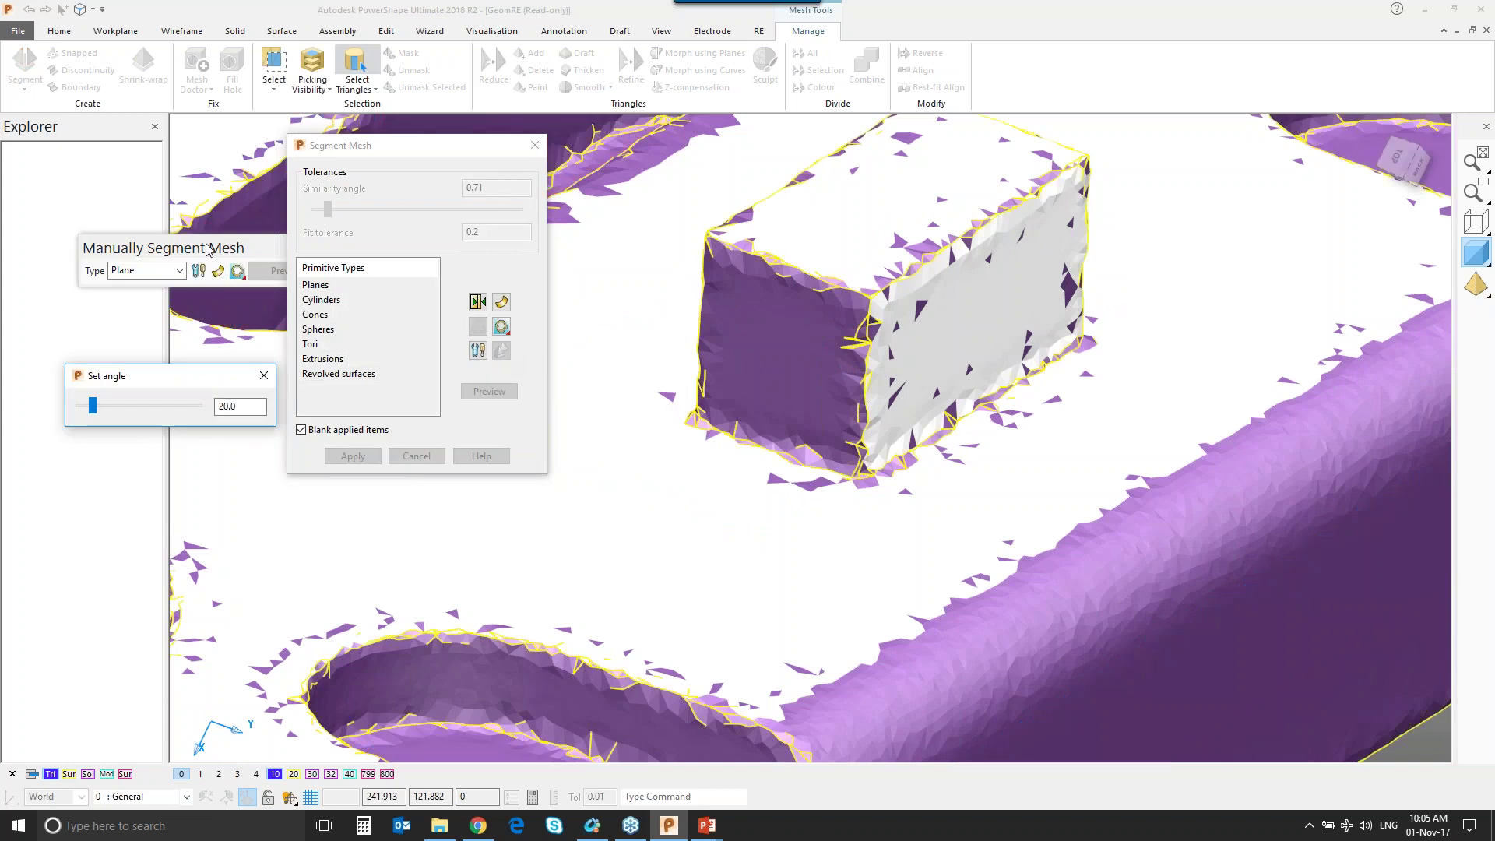
pyautogui.click(207, 244)
pyautogui.click(179, 271)
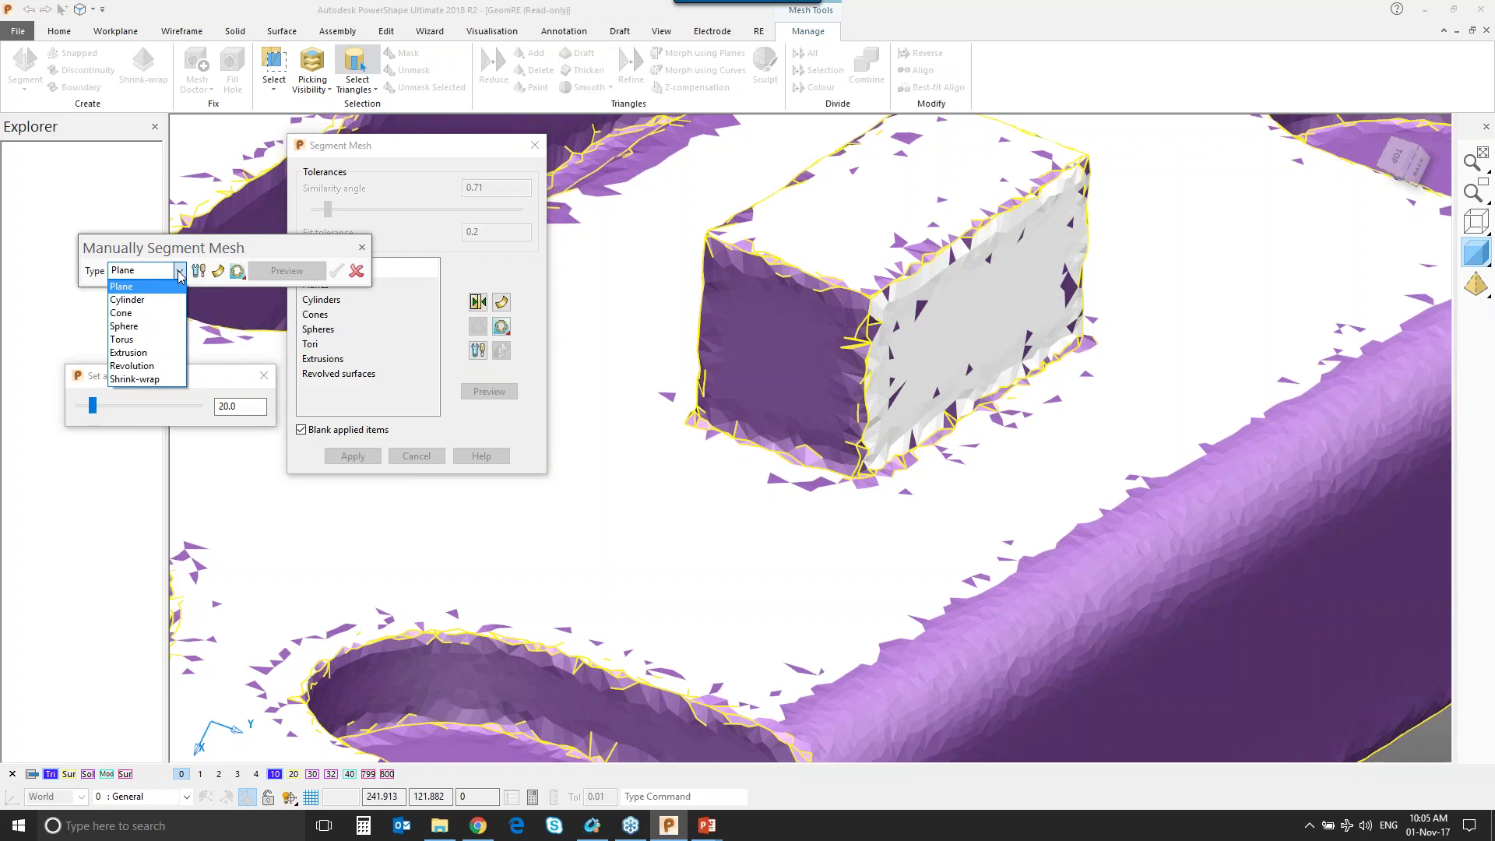
pyautogui.click(143, 288)
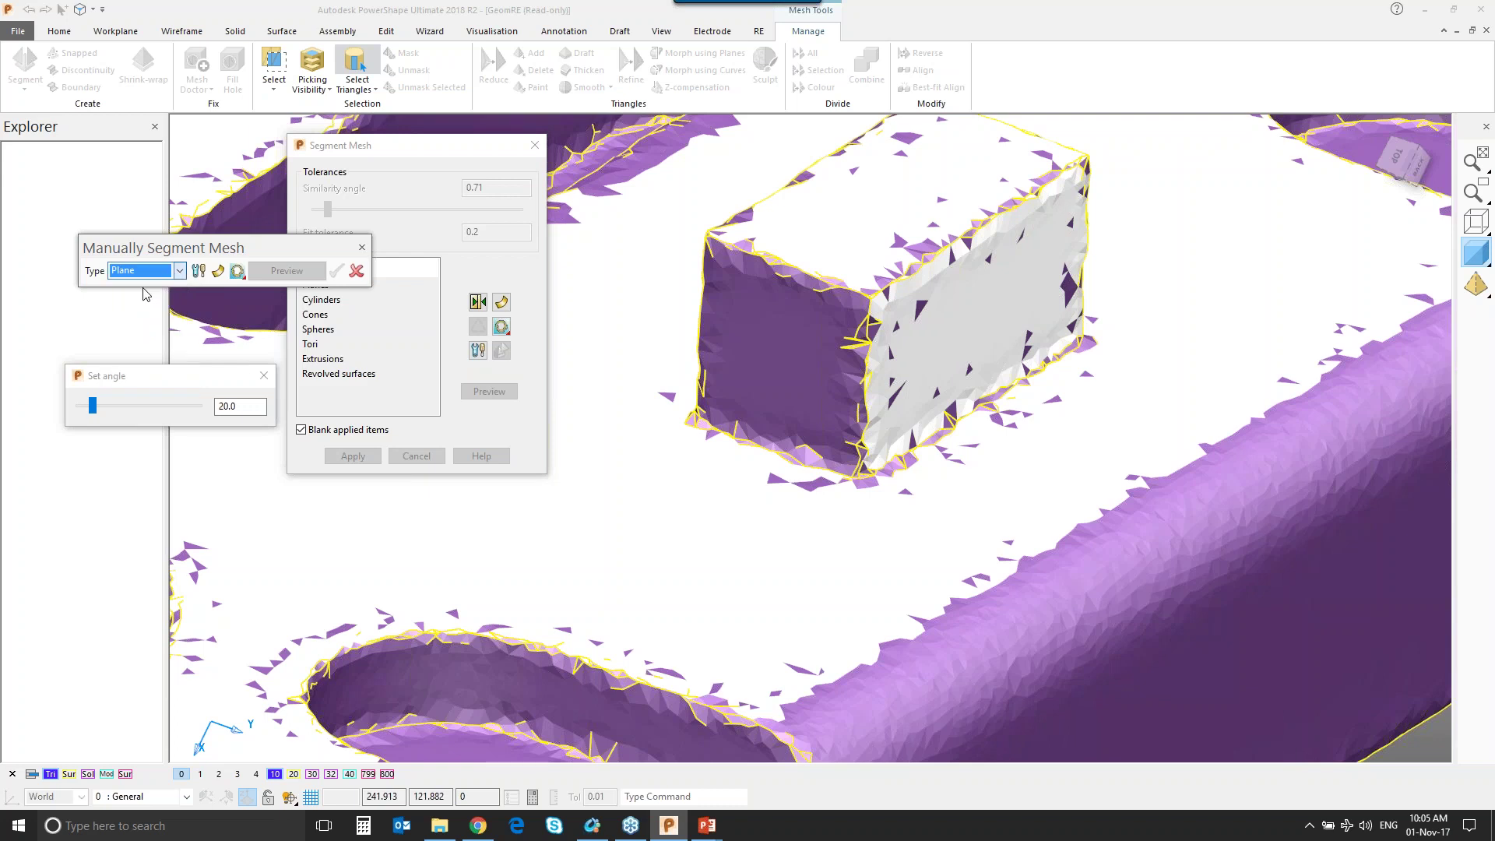
# Fit and accept a plane on the block's unsegmented short side, reducing the triangle selection angle to 8.28.
pyautogui.click(788, 347)
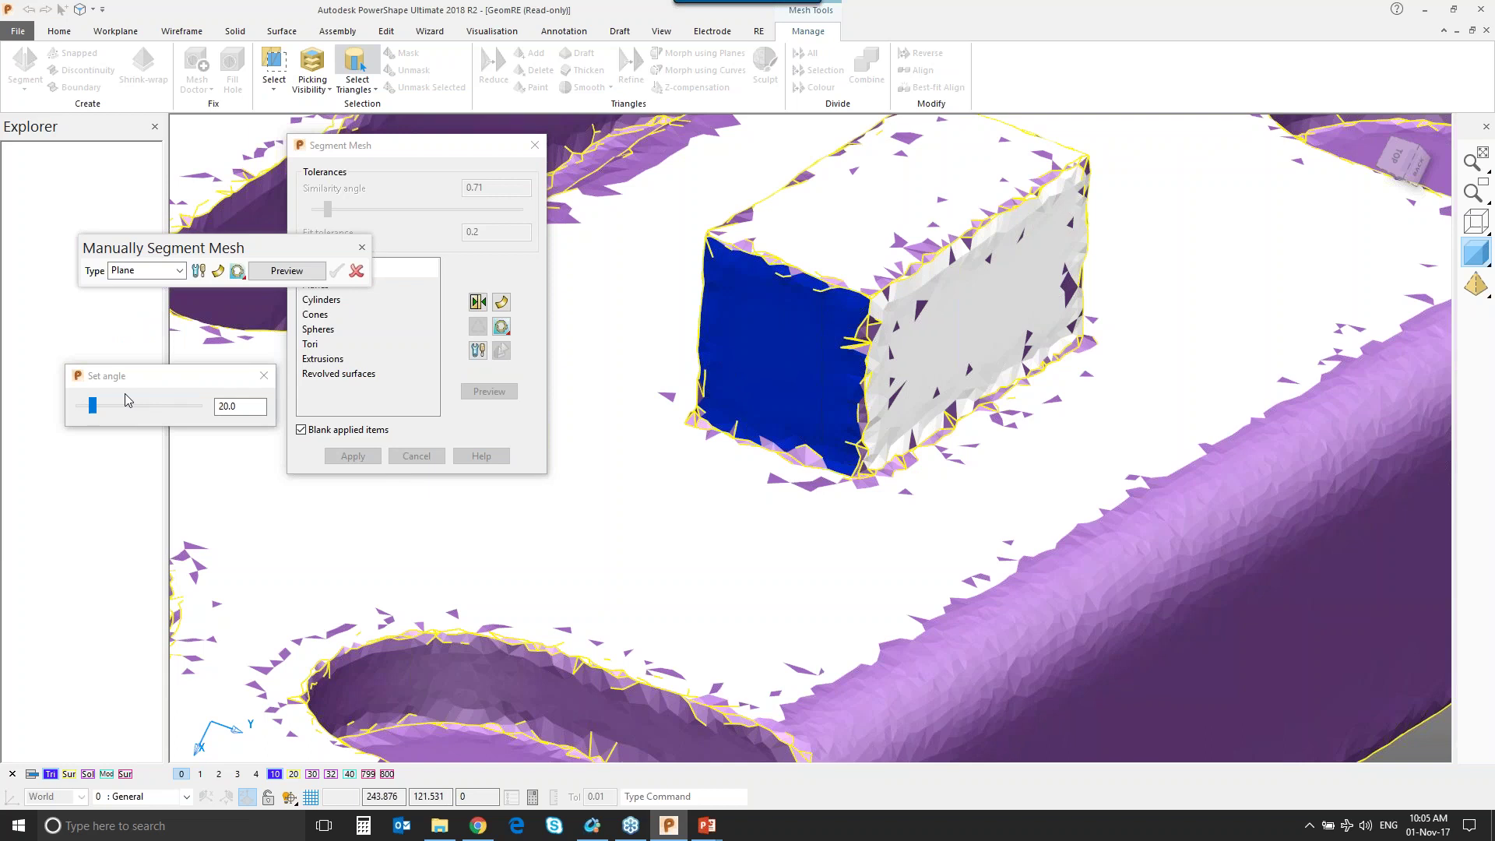
pyautogui.moveTo(92, 407); pyautogui.dragTo(86, 411)
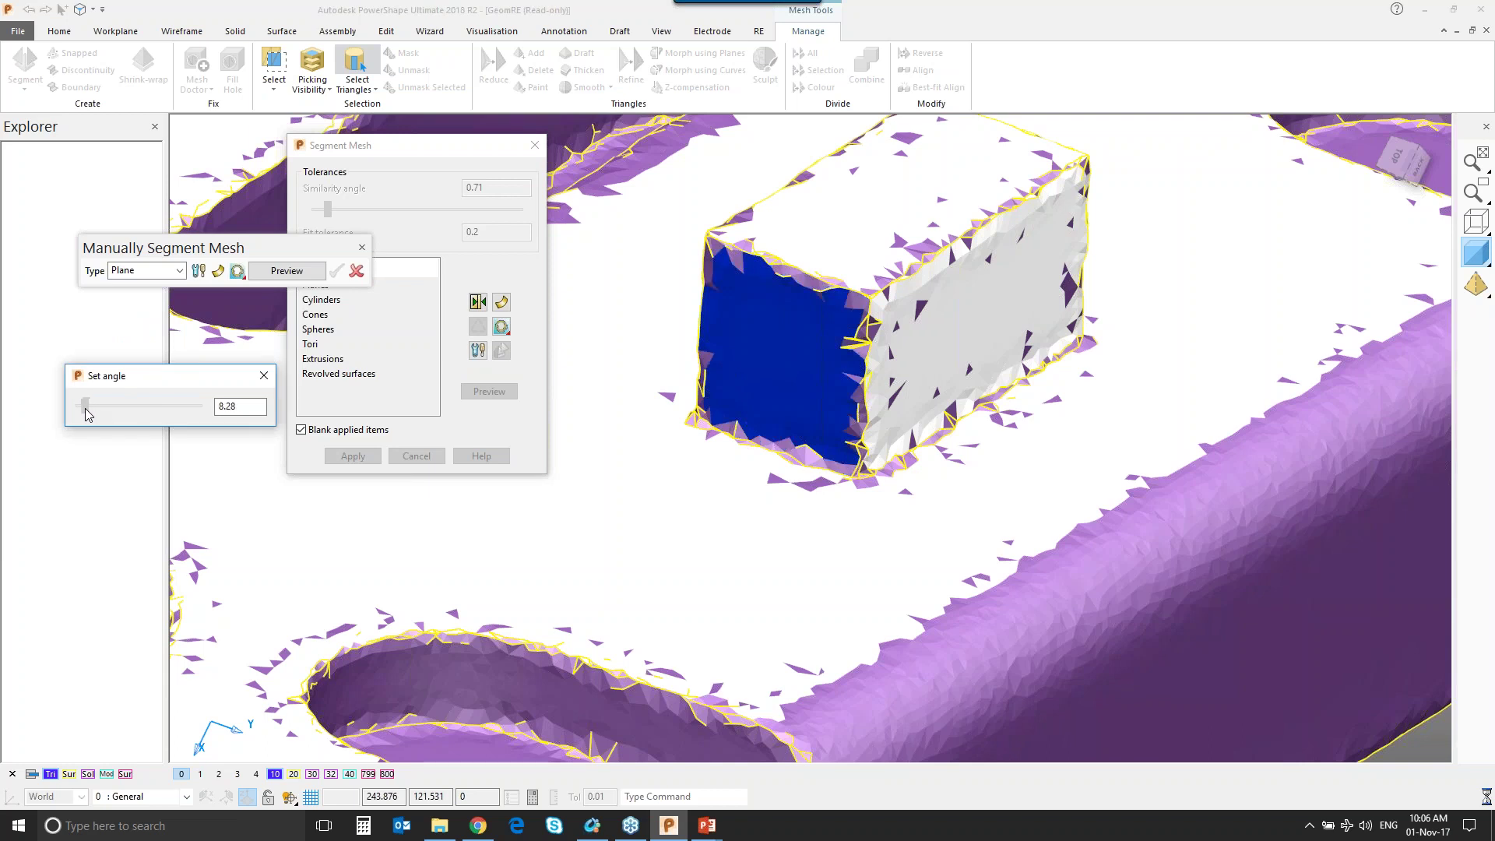
pyautogui.click(292, 277)
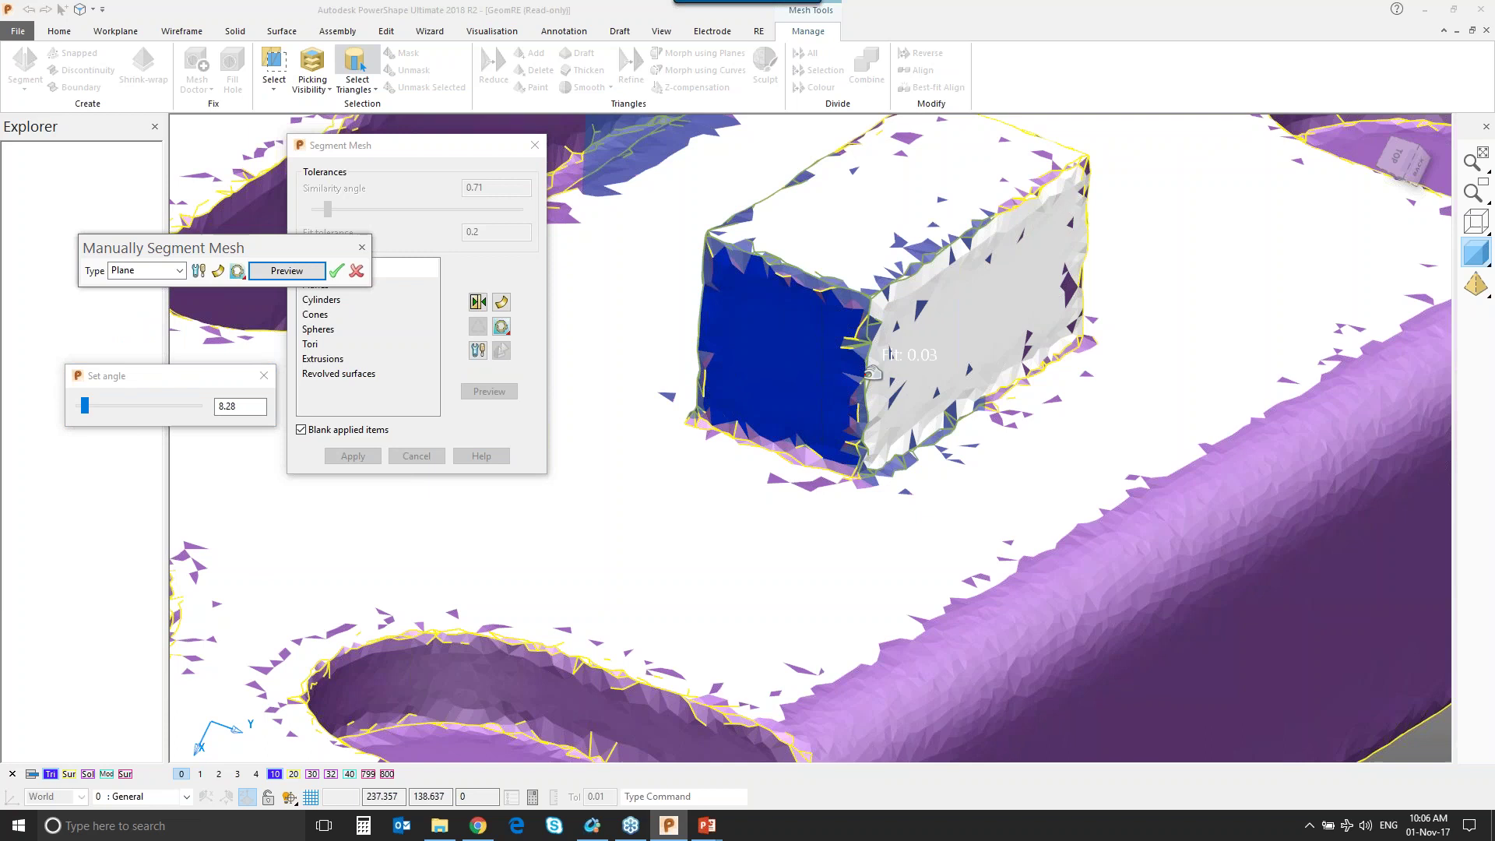
pyautogui.scroll(-3, 874, 374)
pyautogui.moveTo(874, 374); pyautogui.dragTo(885, 312, button='middle')
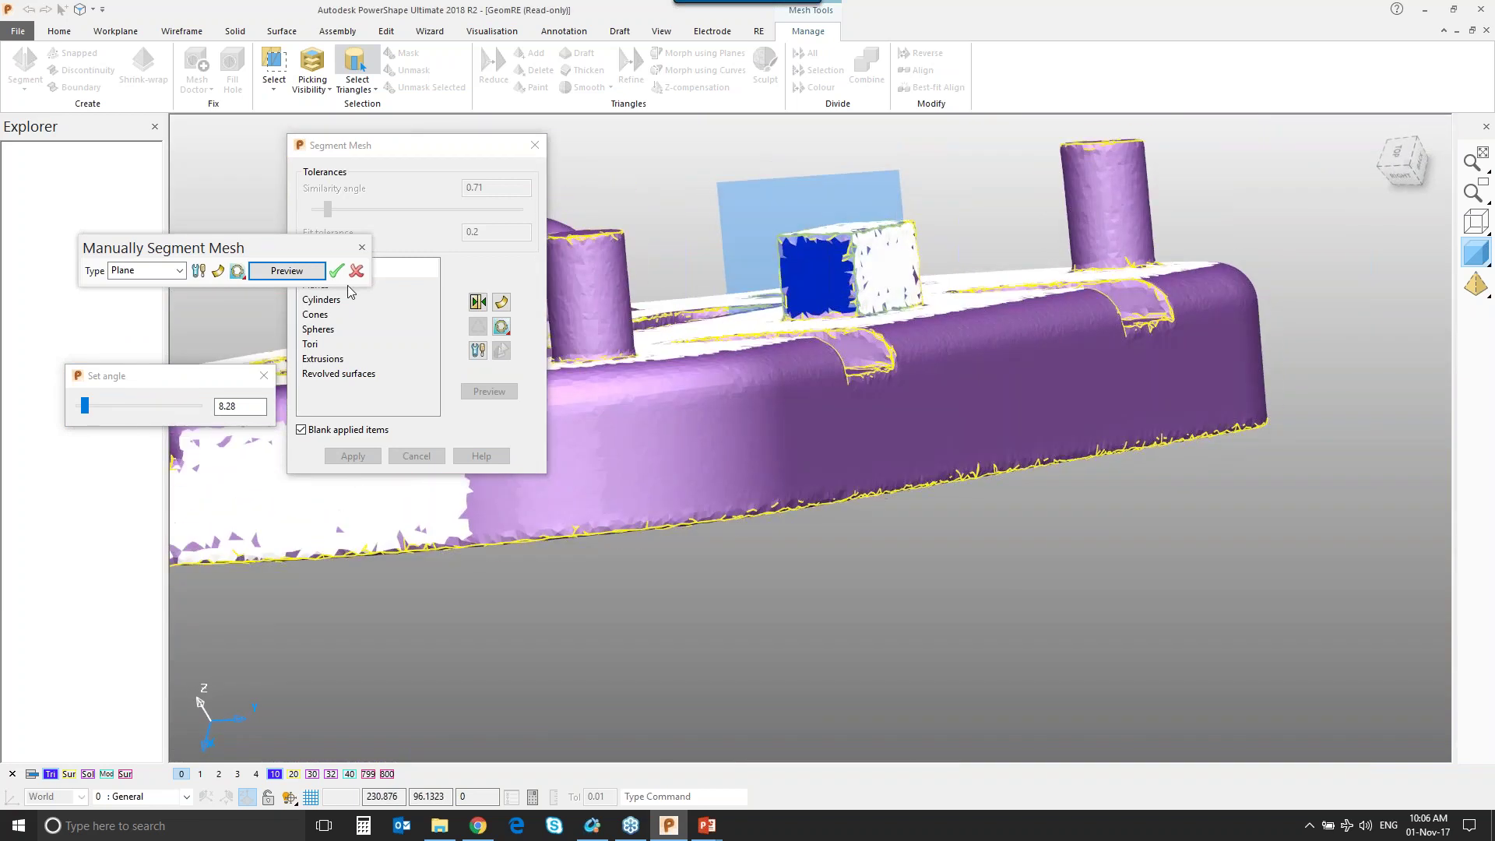
pyautogui.click(336, 271)
# Fit and accept a plane on the opposite short side of the rectangular block.
pyautogui.moveTo(725, 377); pyautogui.dragTo(924, 436, button='middle')
pyautogui.scroll(4, 924, 437)
pyautogui.click(924, 355)
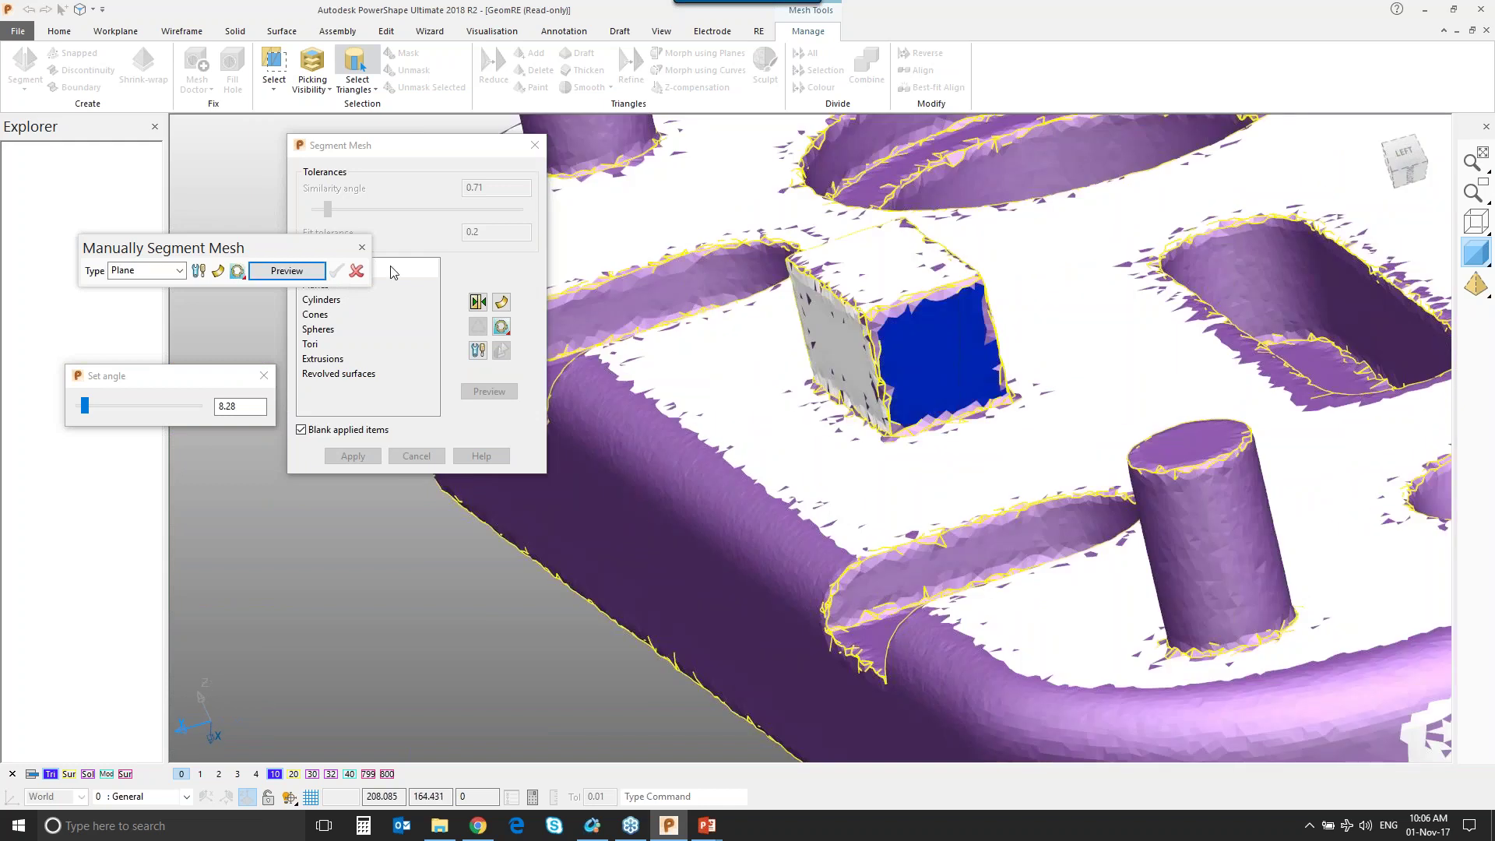
pyautogui.click(277, 273)
pyautogui.moveTo(895, 312); pyautogui.dragTo(971, 257, button='middle')
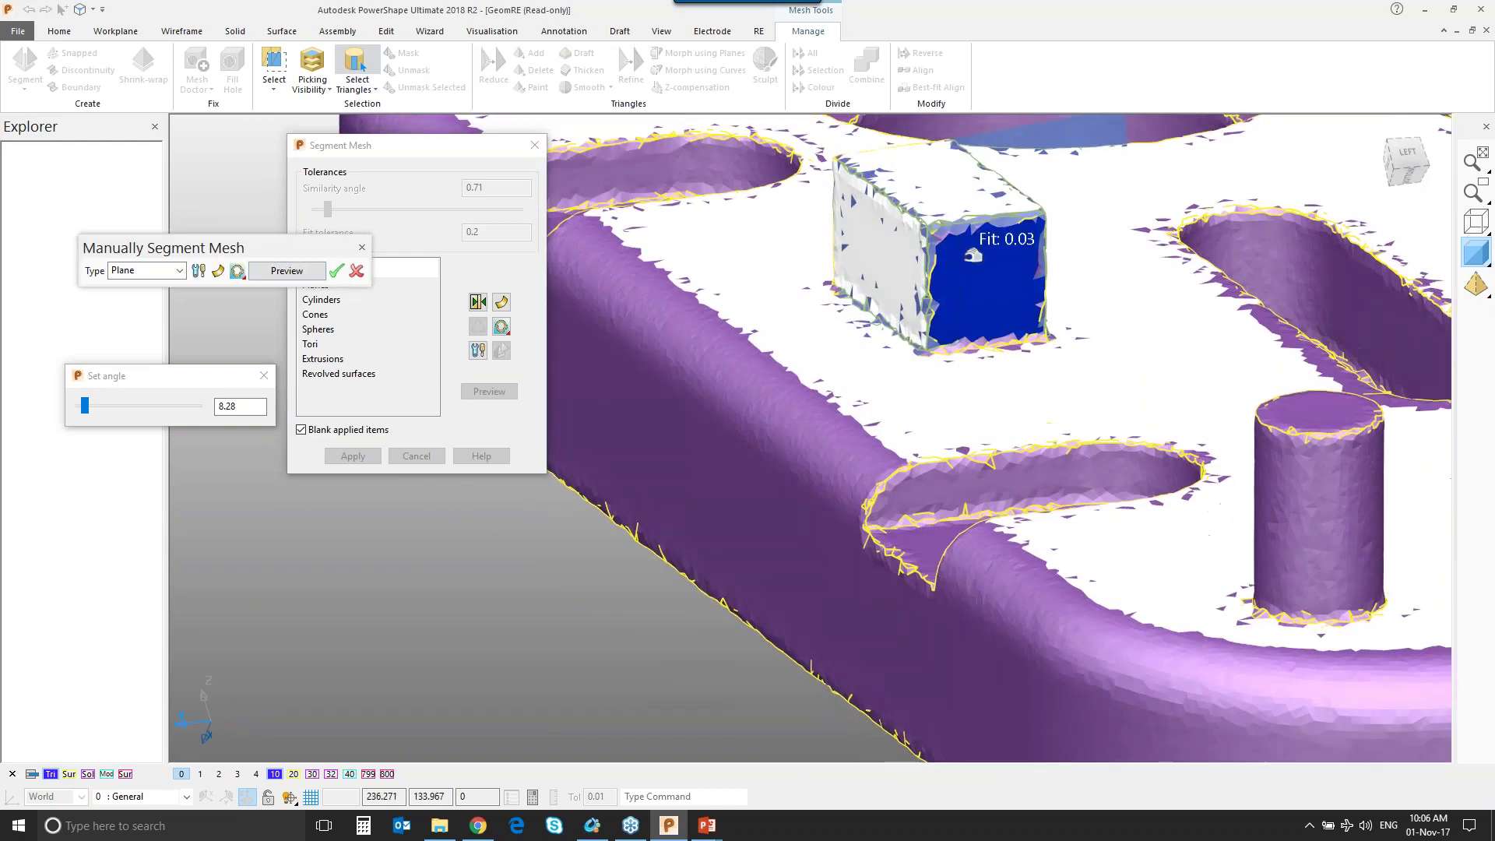
pyautogui.click(337, 271)
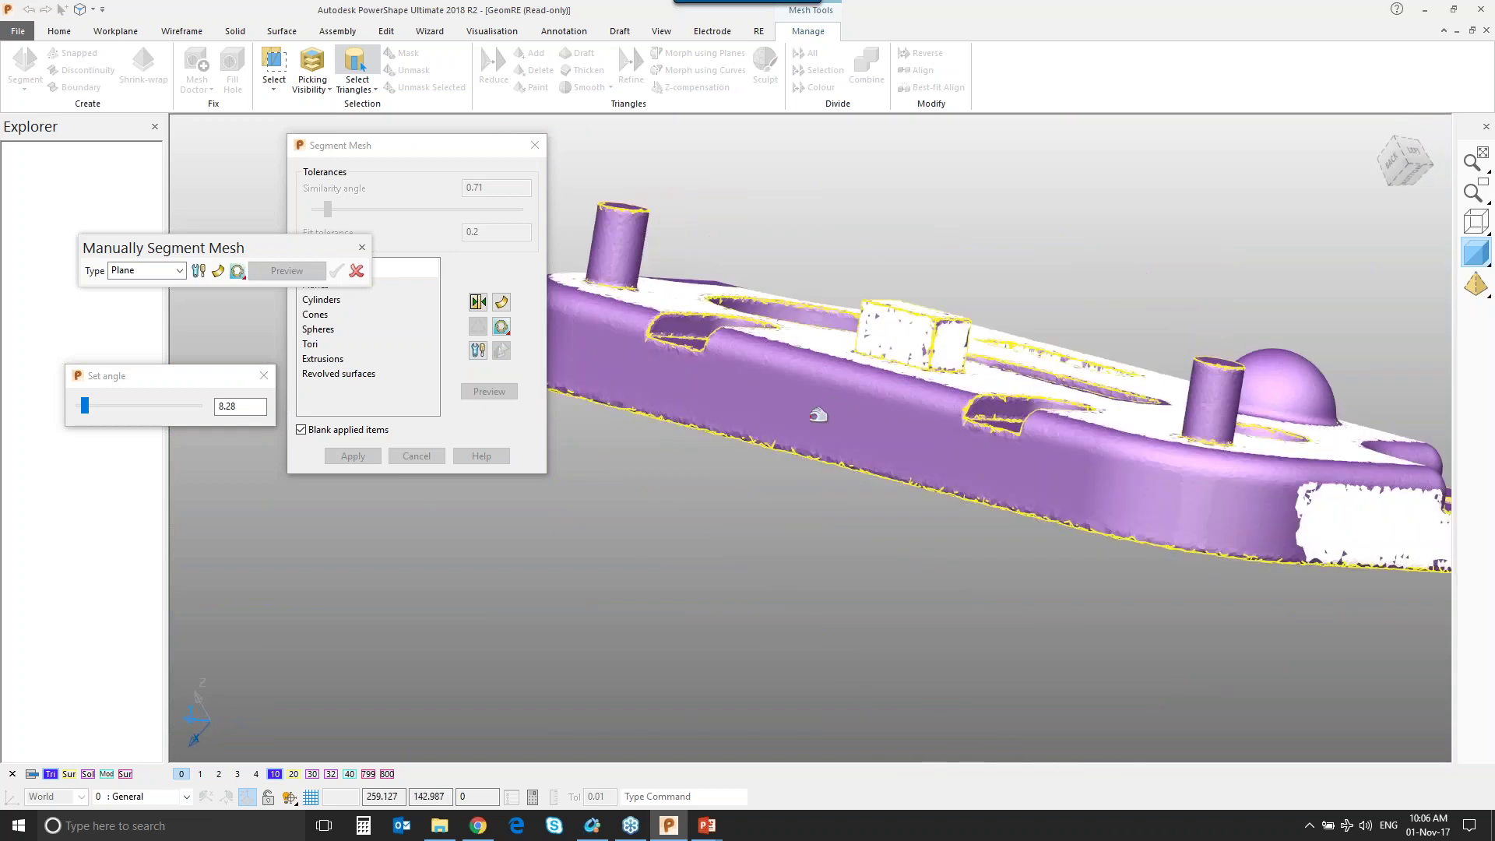
# Fit and accept a plane on the part's long back side, next to the two rounded notches.
pyautogui.click(818, 415)
pyautogui.scroll(-3, 919, 415)
pyautogui.moveTo(922, 441); pyautogui.dragTo(1007, 398, button='middle')
pyautogui.click(274, 272)
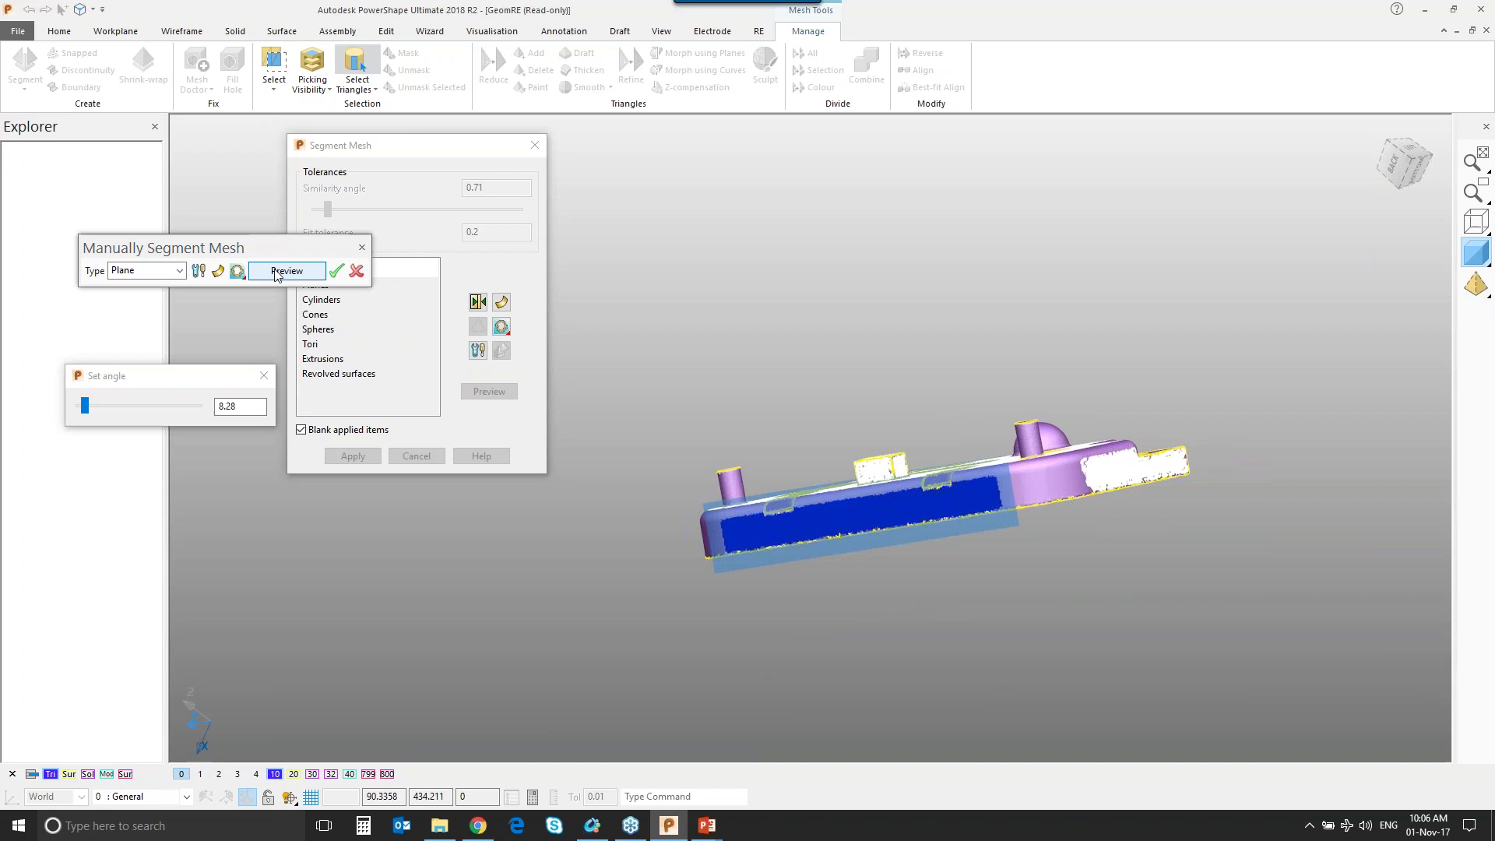
pyautogui.click(336, 270)
pyautogui.moveTo(895, 467); pyautogui.dragTo(956, 519, button='middle')
pyautogui.scroll(5, 1128, 460)
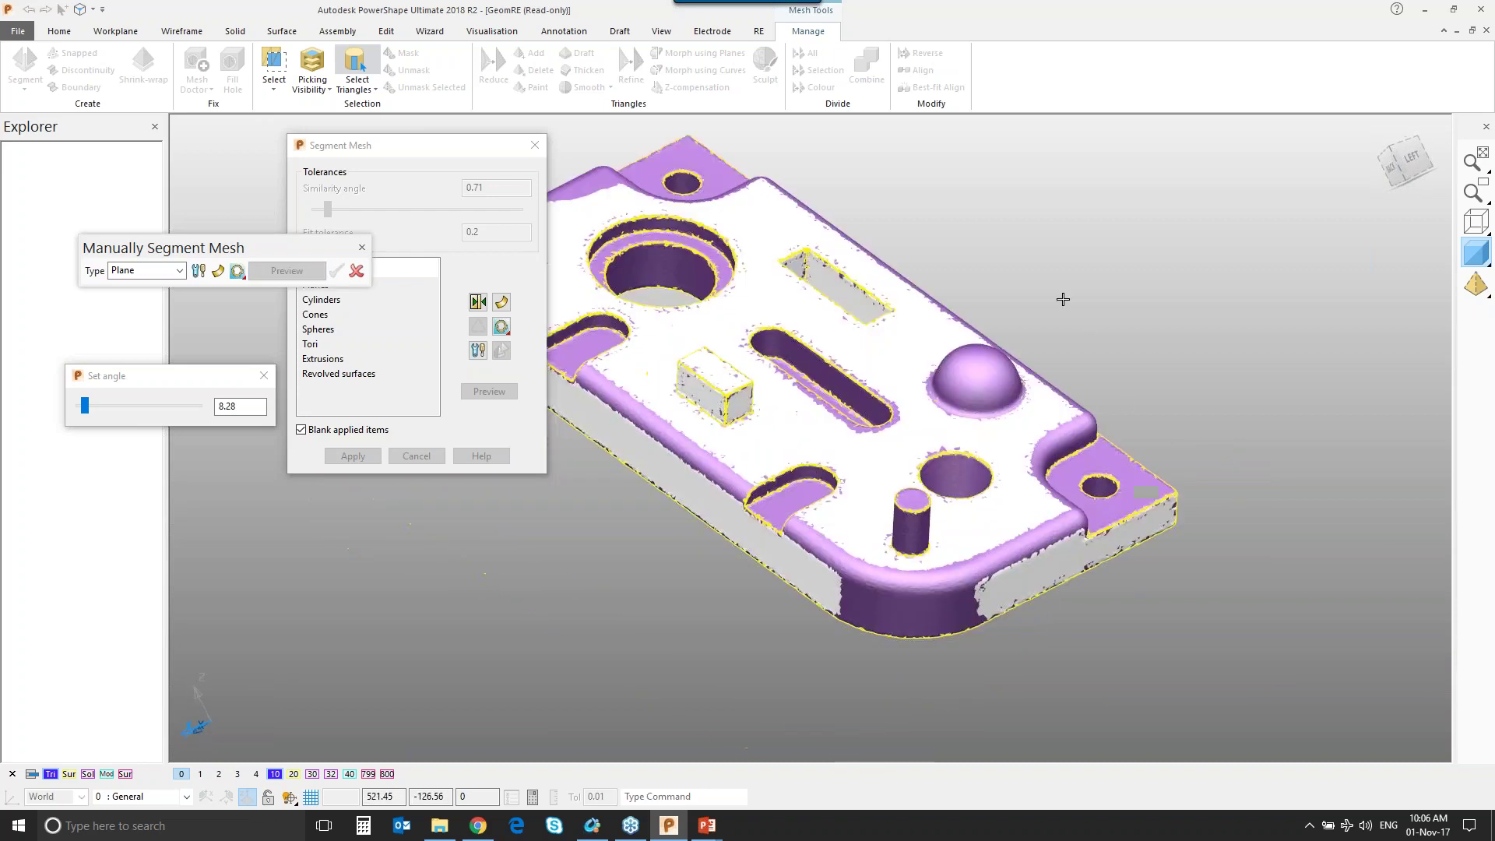
pyautogui.moveTo(855, 401); pyautogui.dragTo(866, 280, button='middle')
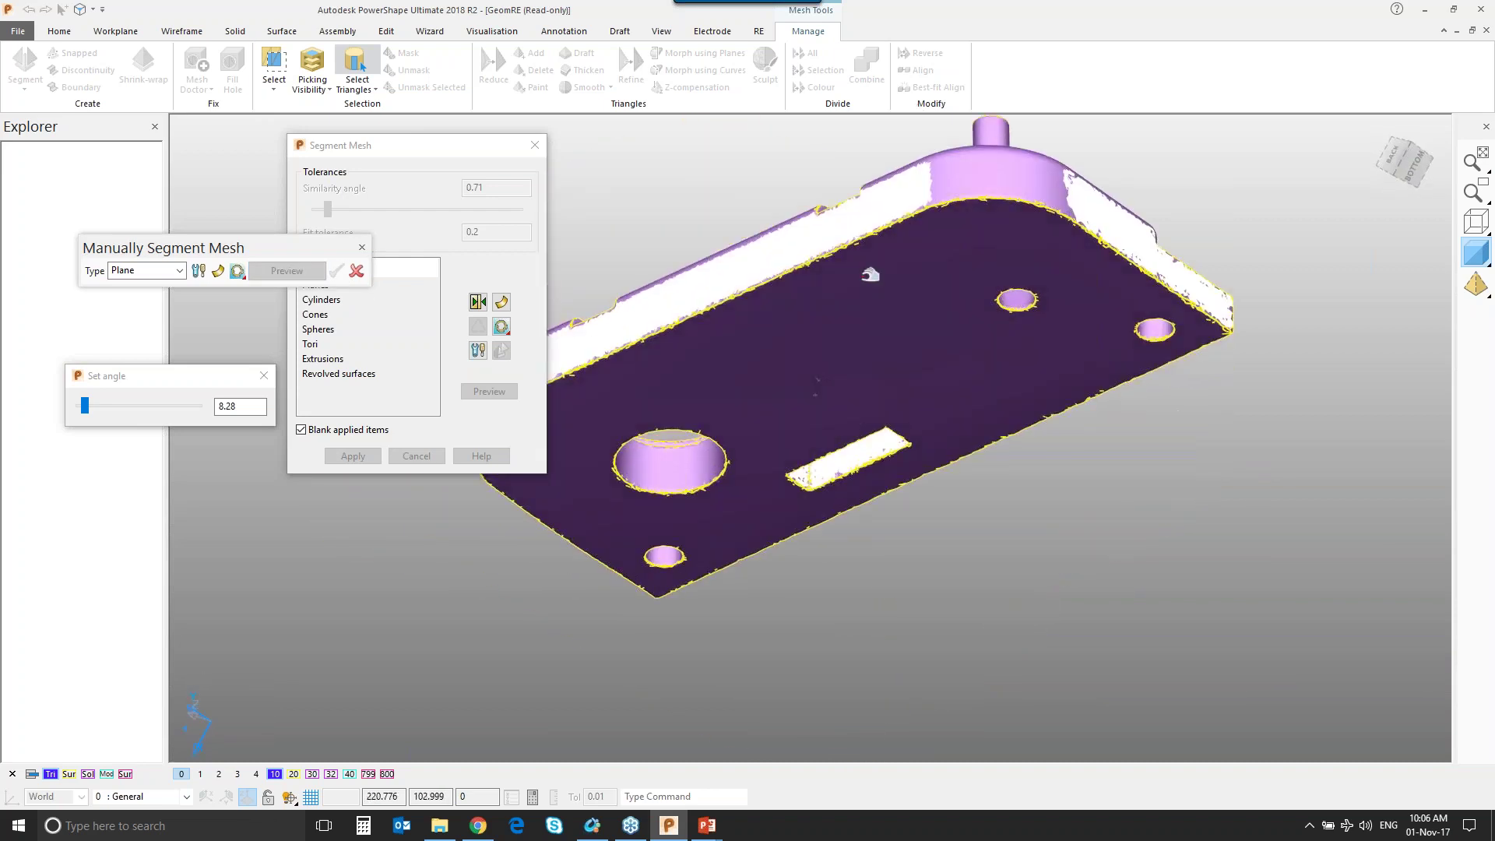
# Fit and accept a plane on the part's large flat underside.
pyautogui.click(870, 293)
pyautogui.click(286, 270)
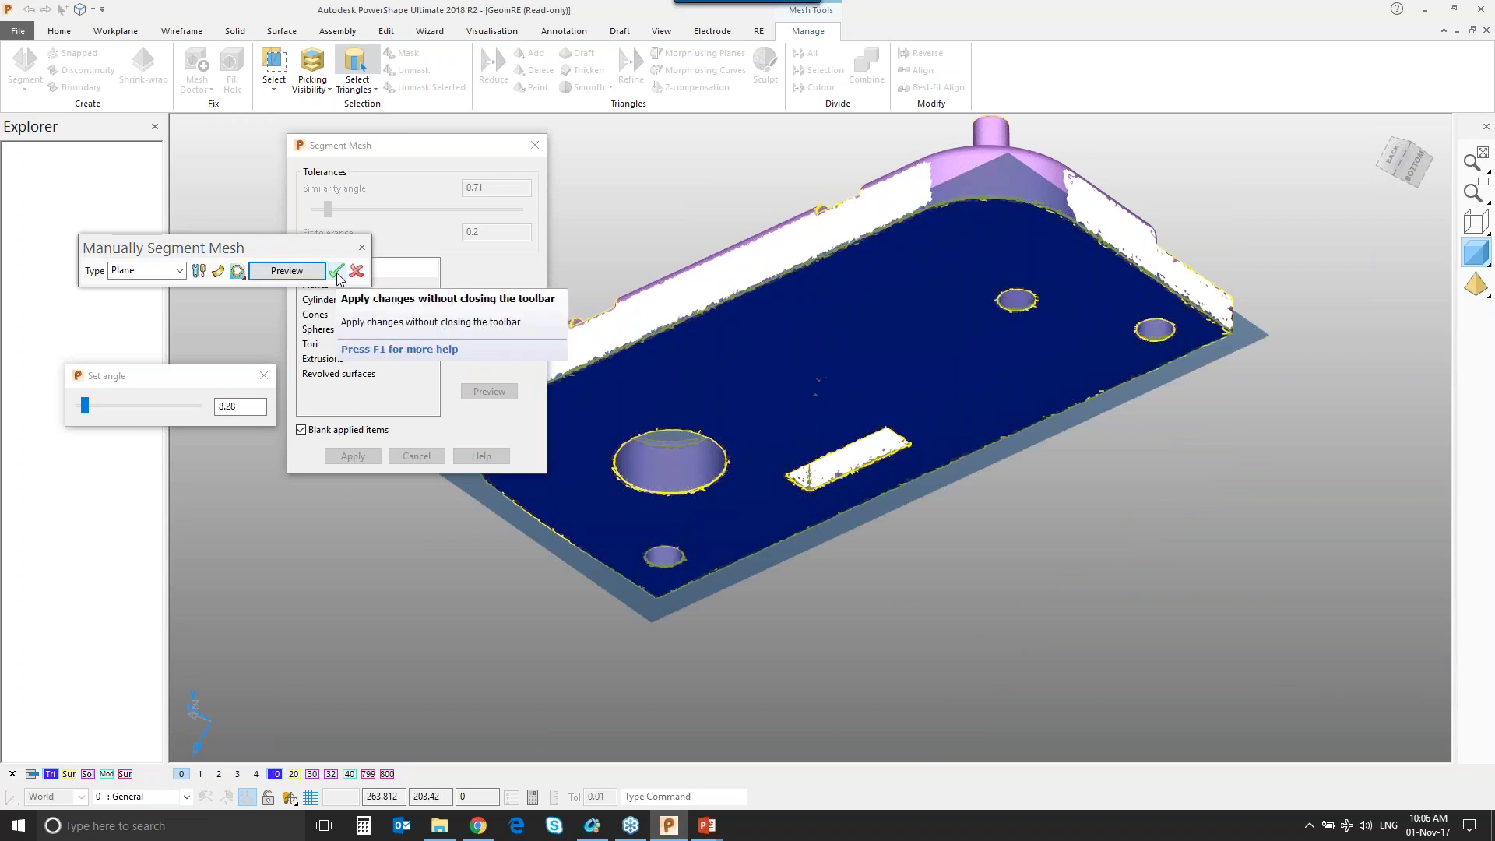
pyautogui.click(336, 277)
# Set the triangle selection method to Discontinuity for working on the round pin near the plain through hole.
pyautogui.scroll(-3, 898, 243)
pyautogui.moveTo(897, 243); pyautogui.dragTo(1059, 264, button='middle')
pyautogui.scroll(5, 821, 297)
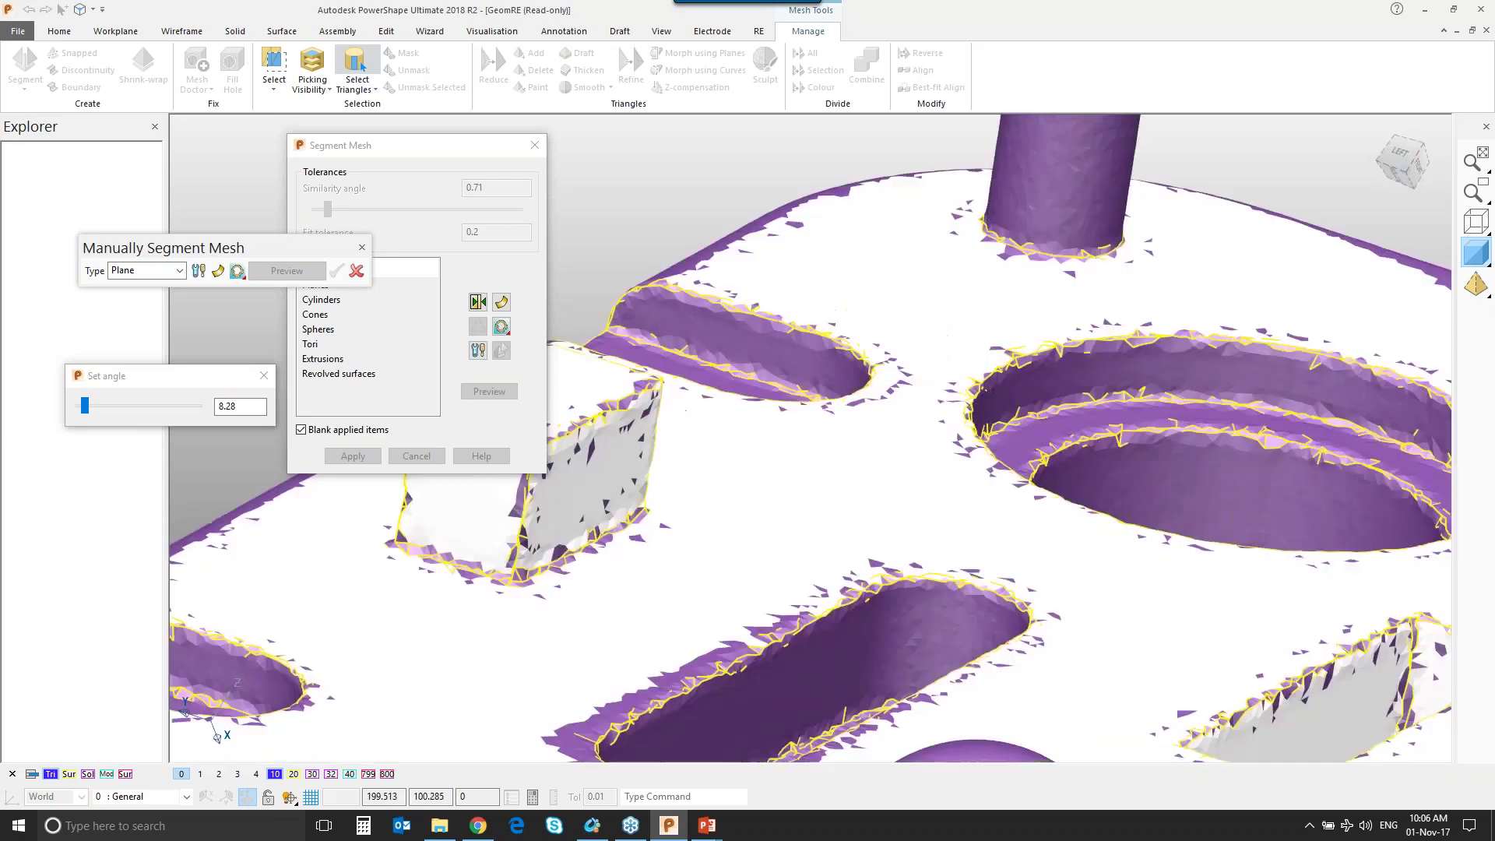
pyautogui.scroll(-3, 817, 284)
pyautogui.moveTo(818, 284); pyautogui.dragTo(825, 383, button='middle')
pyautogui.scroll(5, 695, 345)
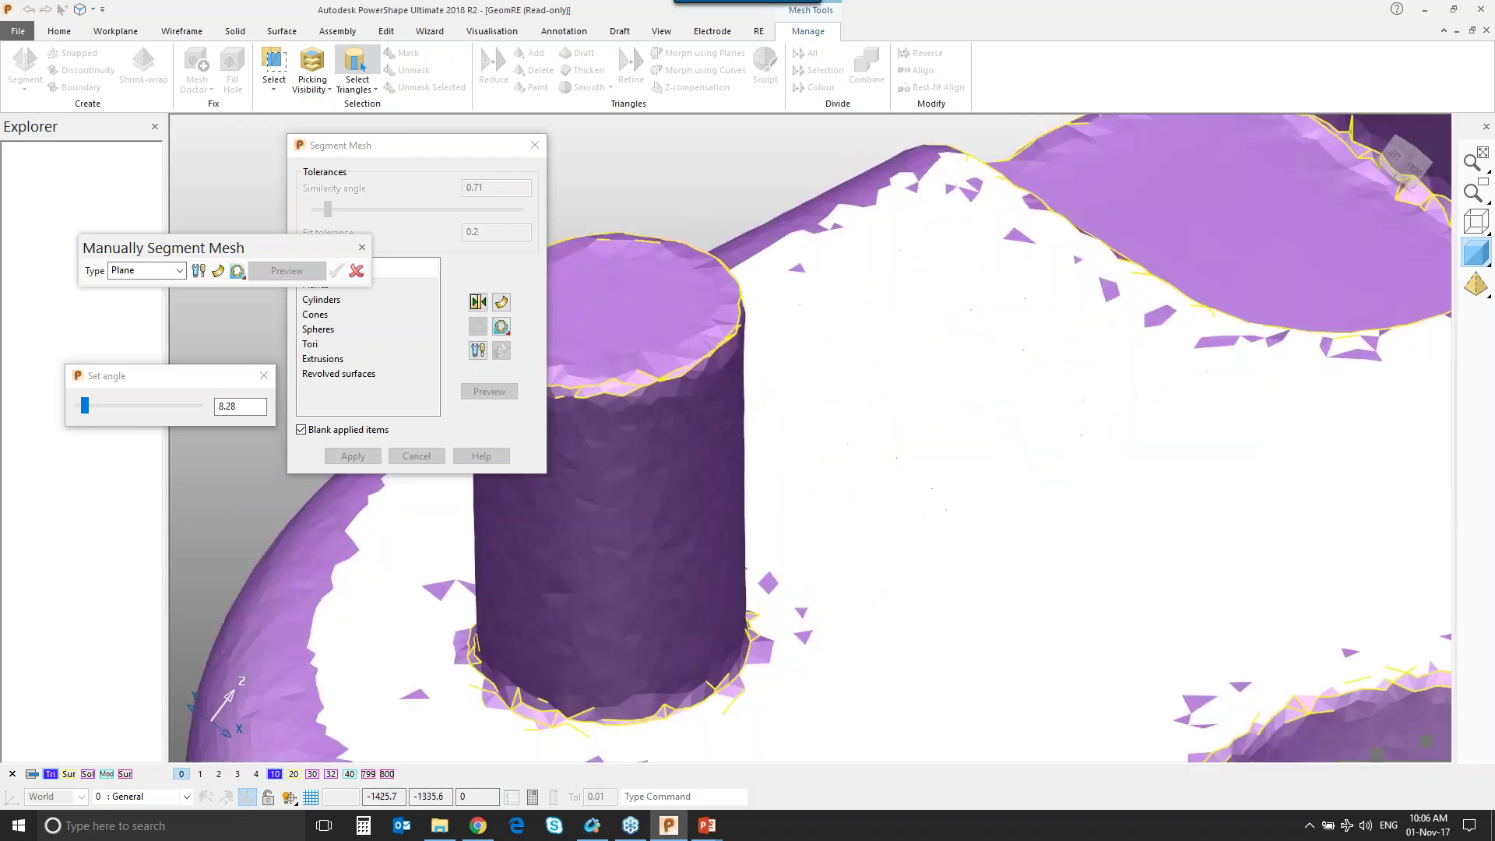
pyautogui.scroll(-3, 695, 345)
pyautogui.moveTo(911, 327); pyautogui.dragTo(809, 193, button='middle')
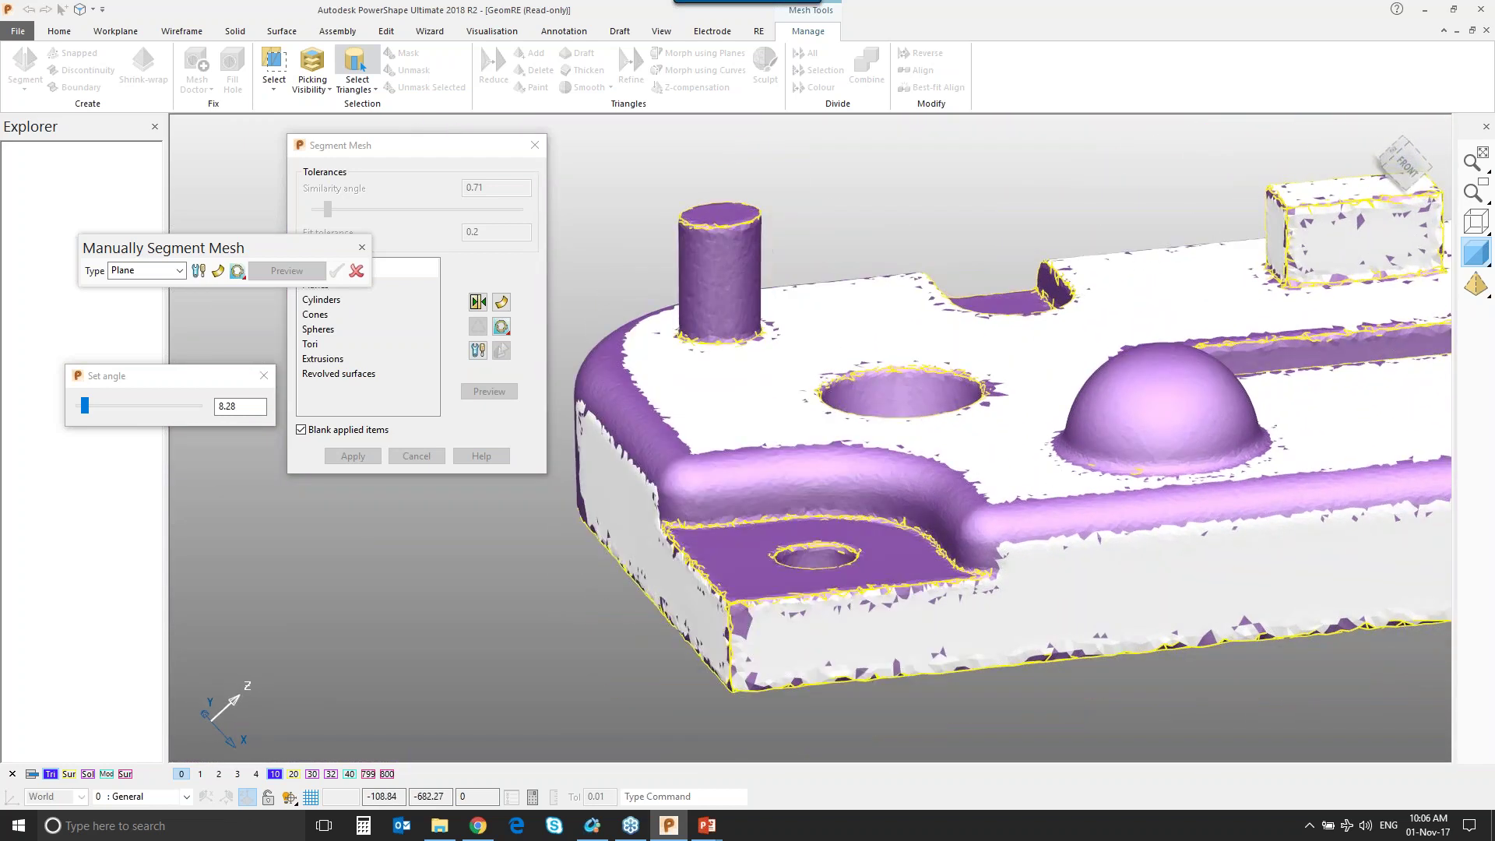
pyautogui.scroll(3, 724, 278)
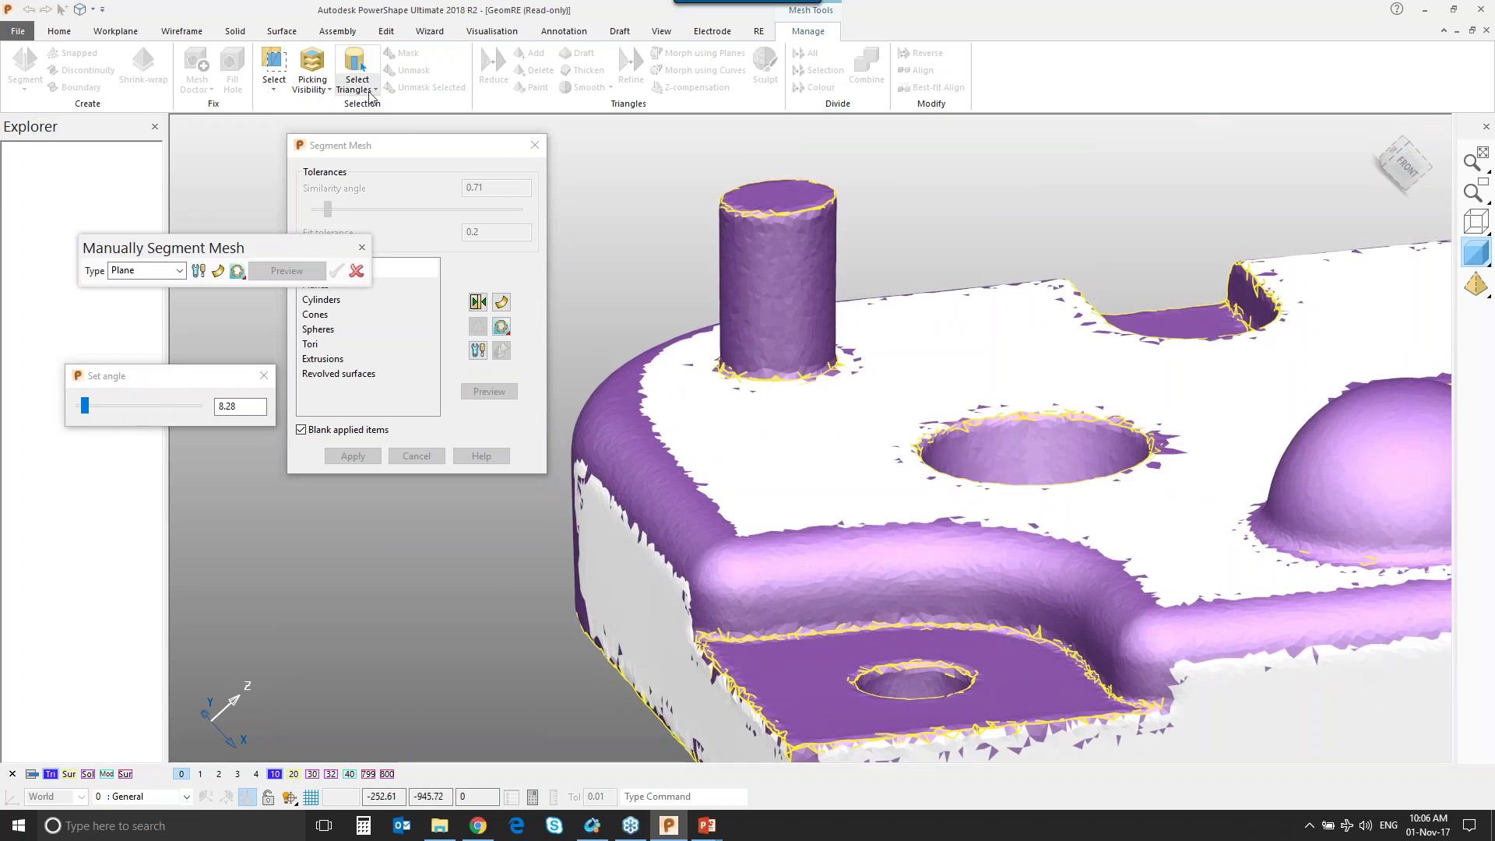
pyautogui.click(370, 95)
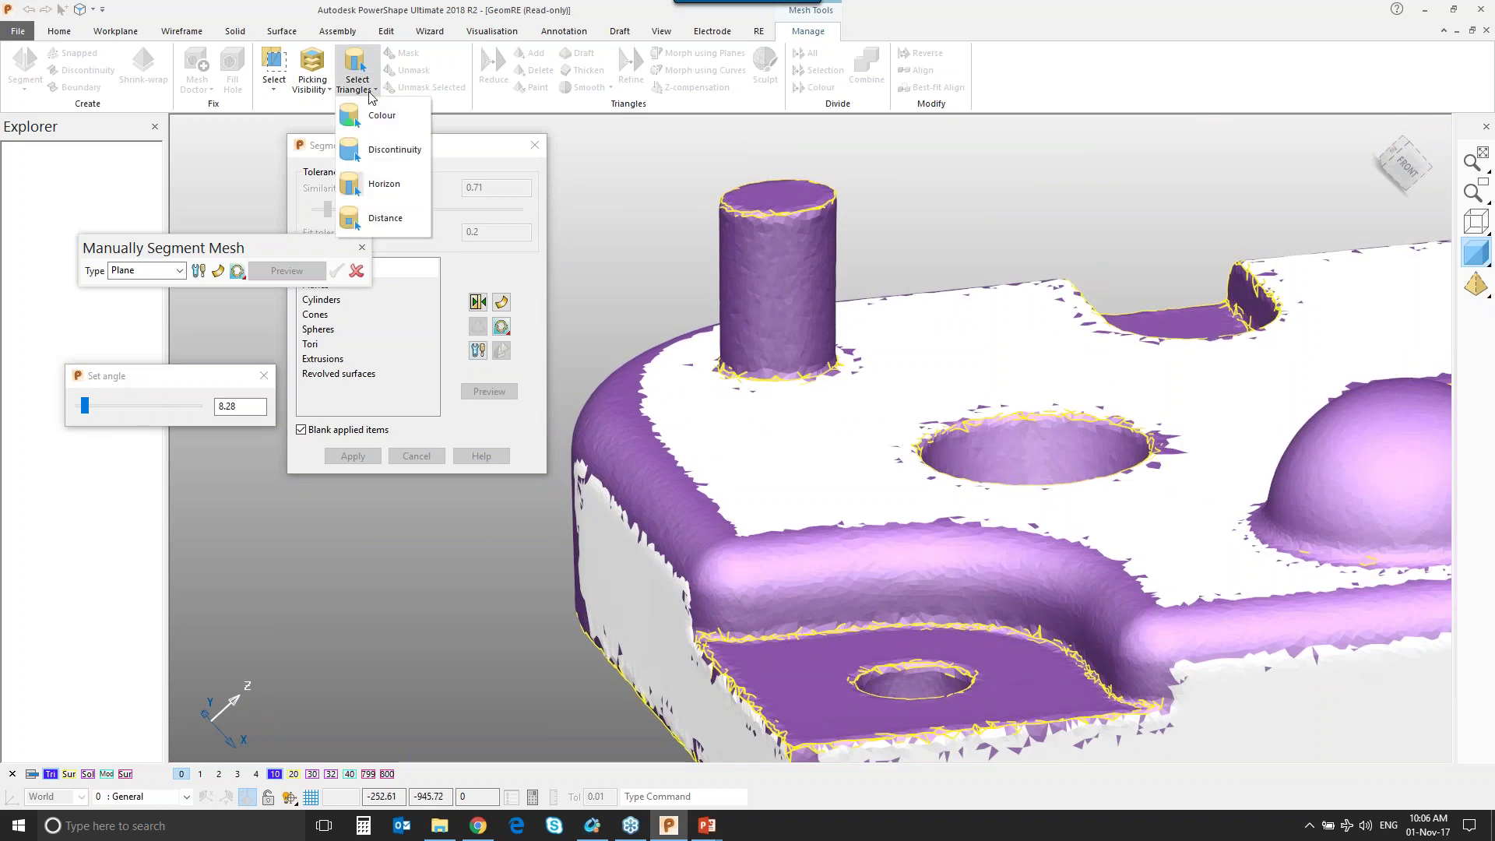
pyautogui.click(370, 92)
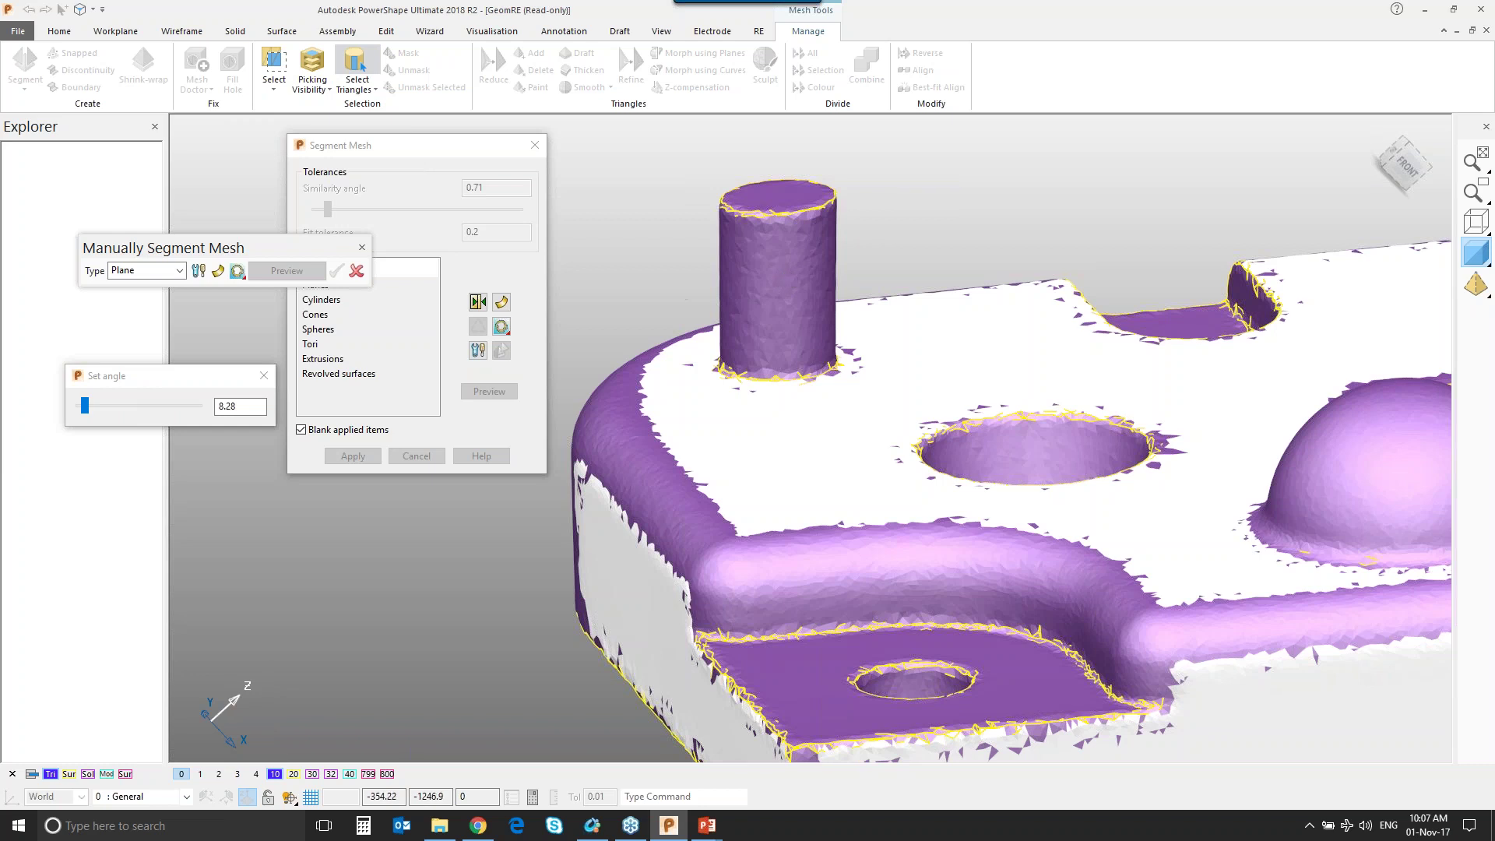
pyautogui.click(373, 89)
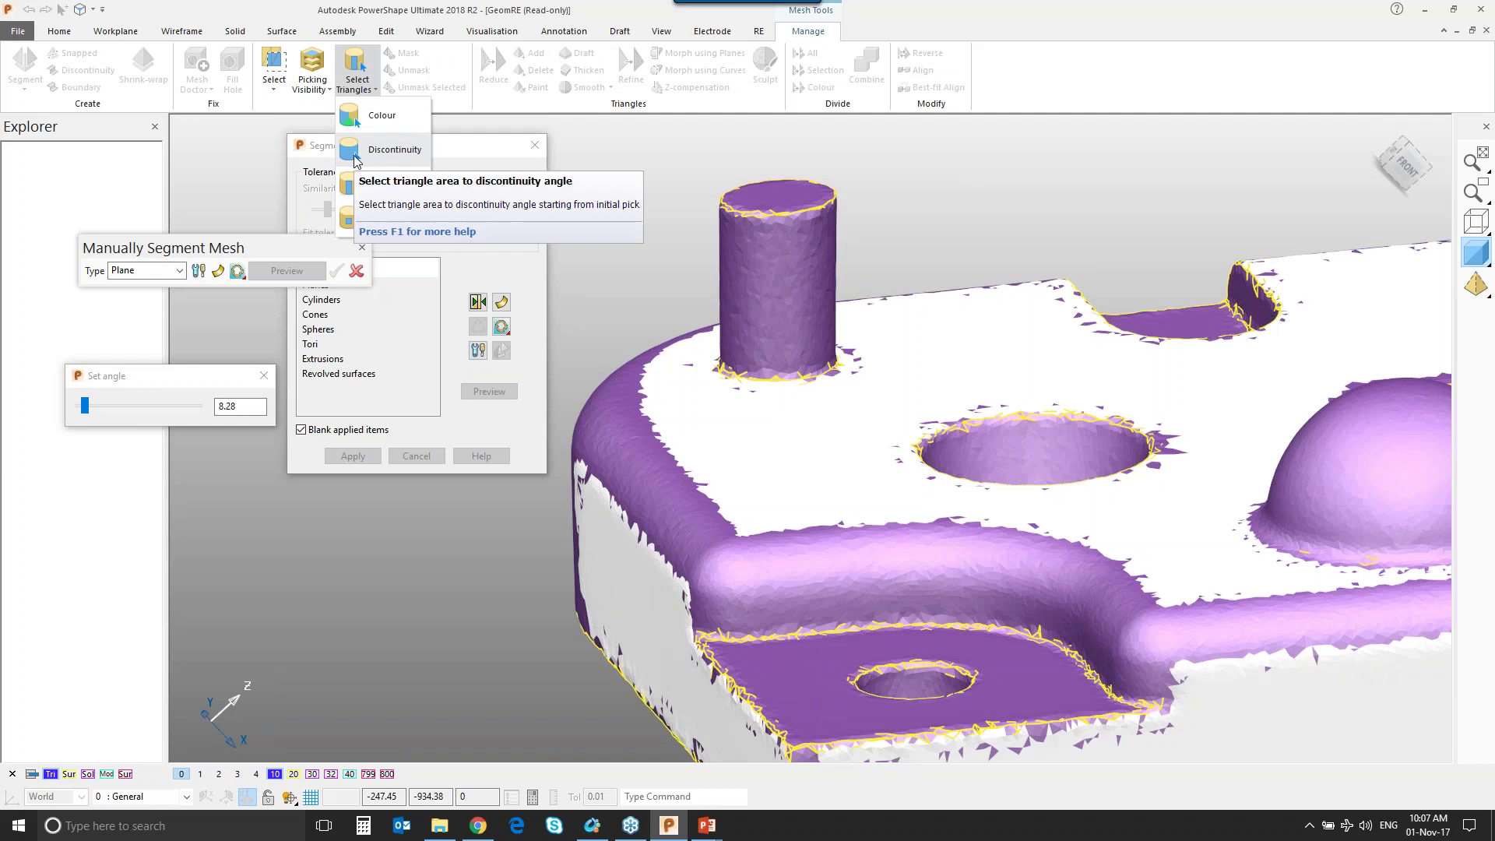
pyautogui.click(355, 152)
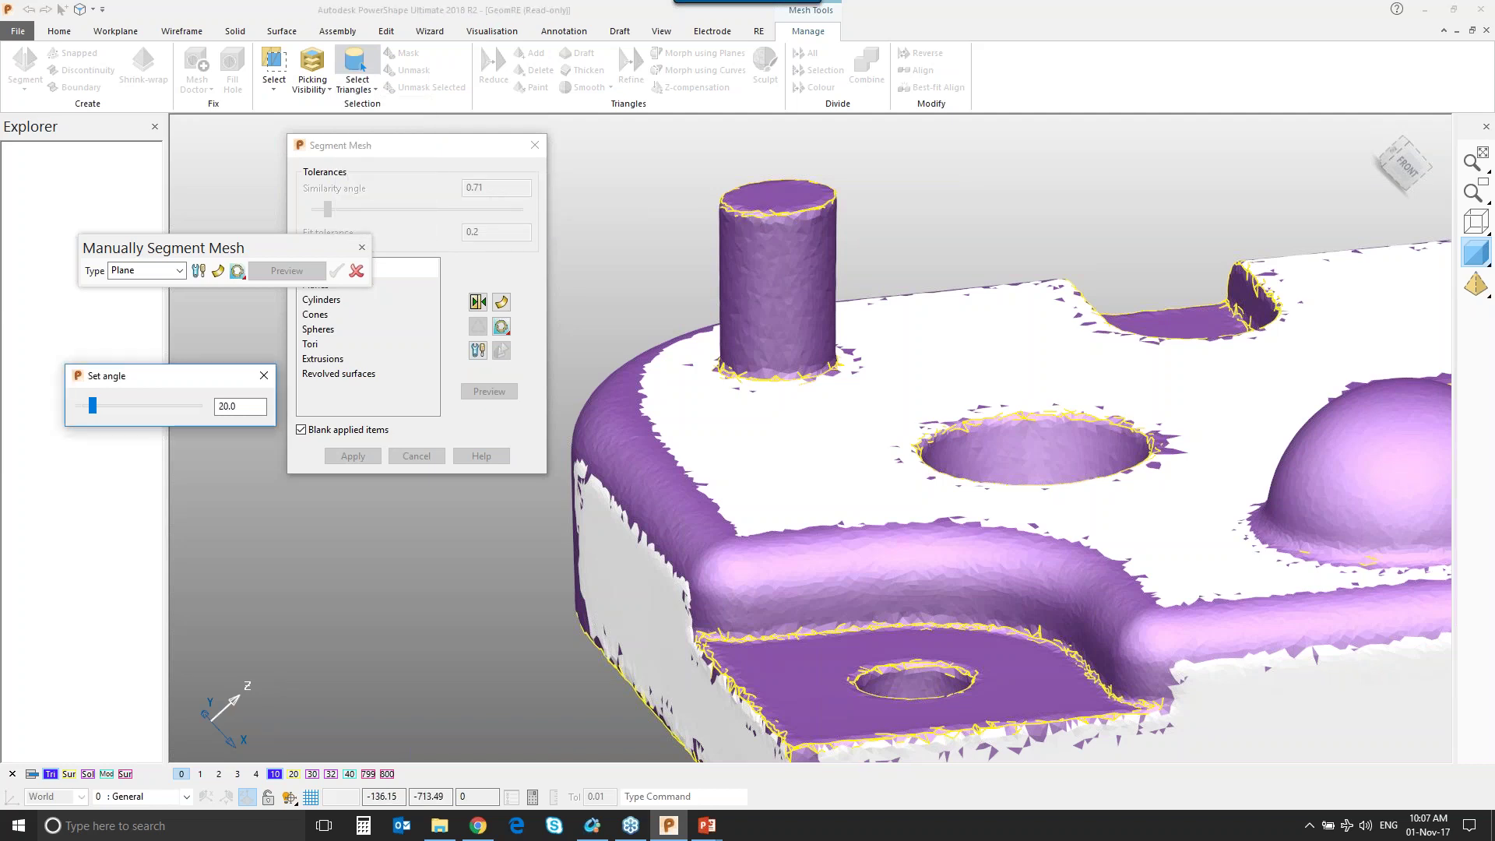
# Fit and accept a cylinder on the side wall of the pin near the plain hole, using a selection angle of 7.02.
pyautogui.click(800, 265)
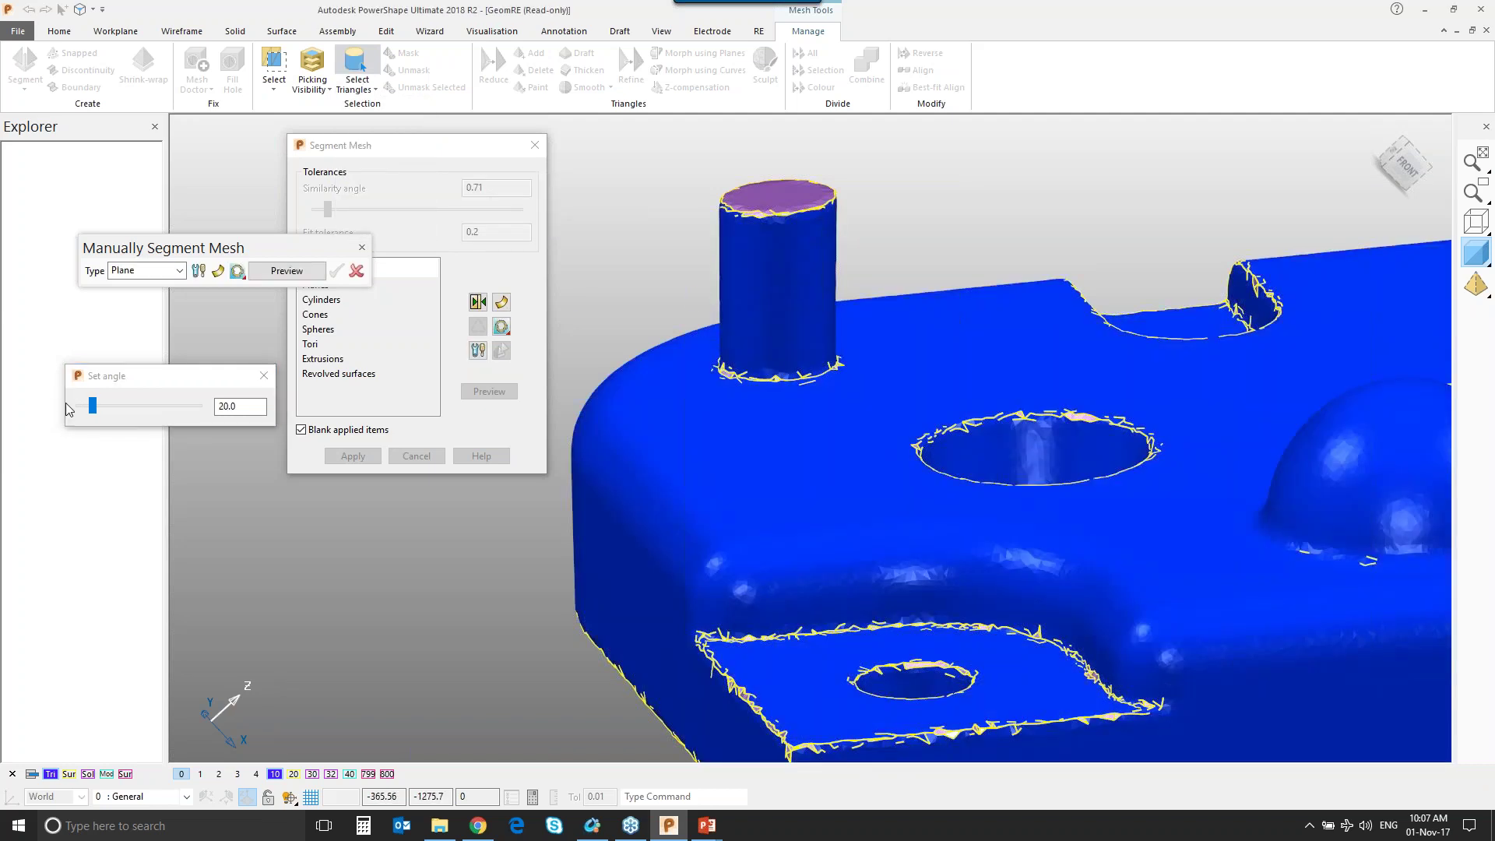
pyautogui.moveTo(92, 408); pyautogui.dragTo(87, 412)
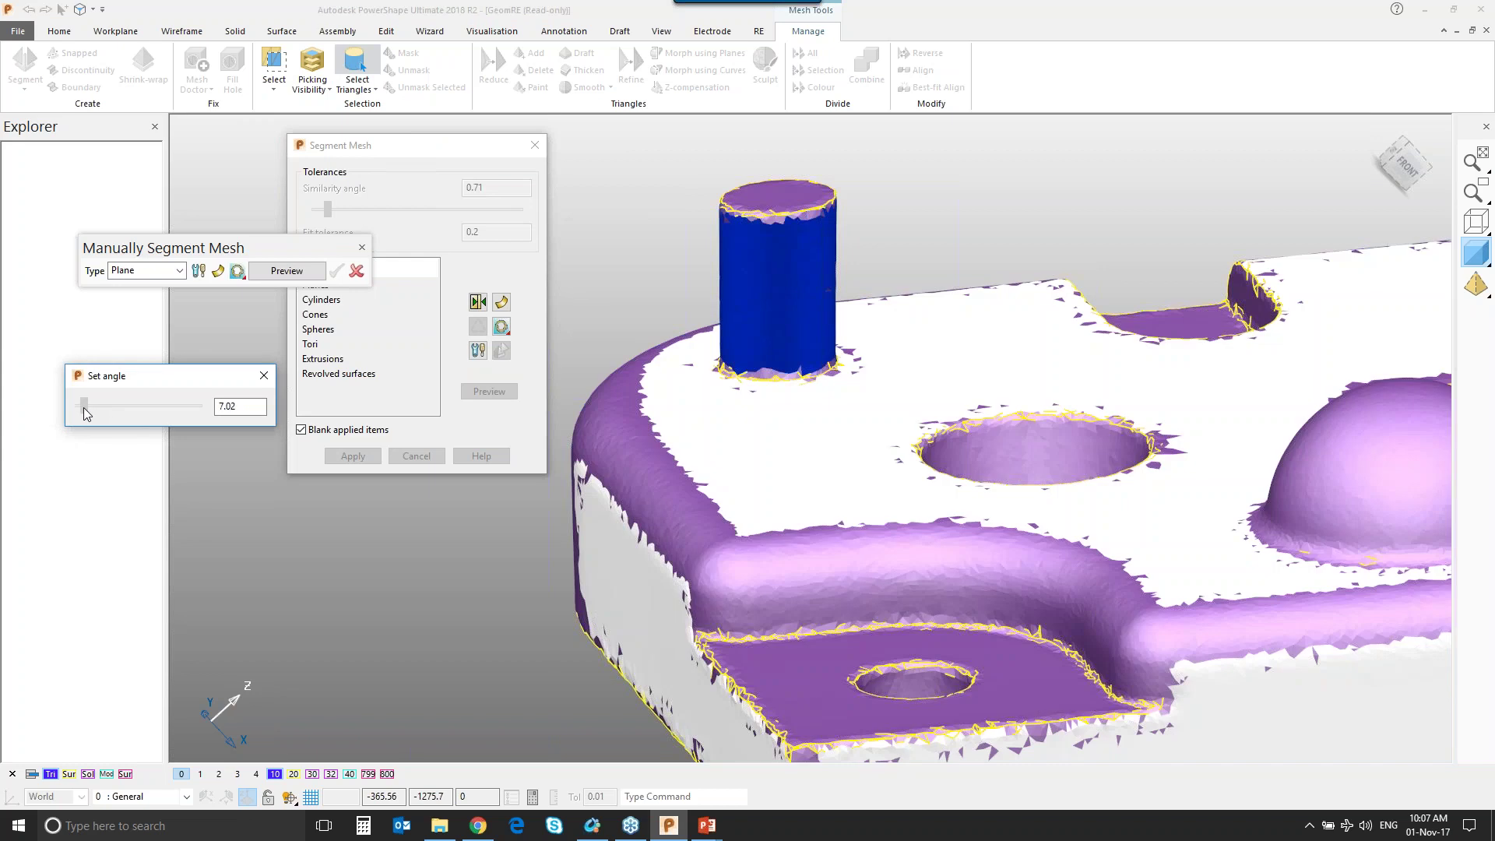
pyautogui.click(179, 271)
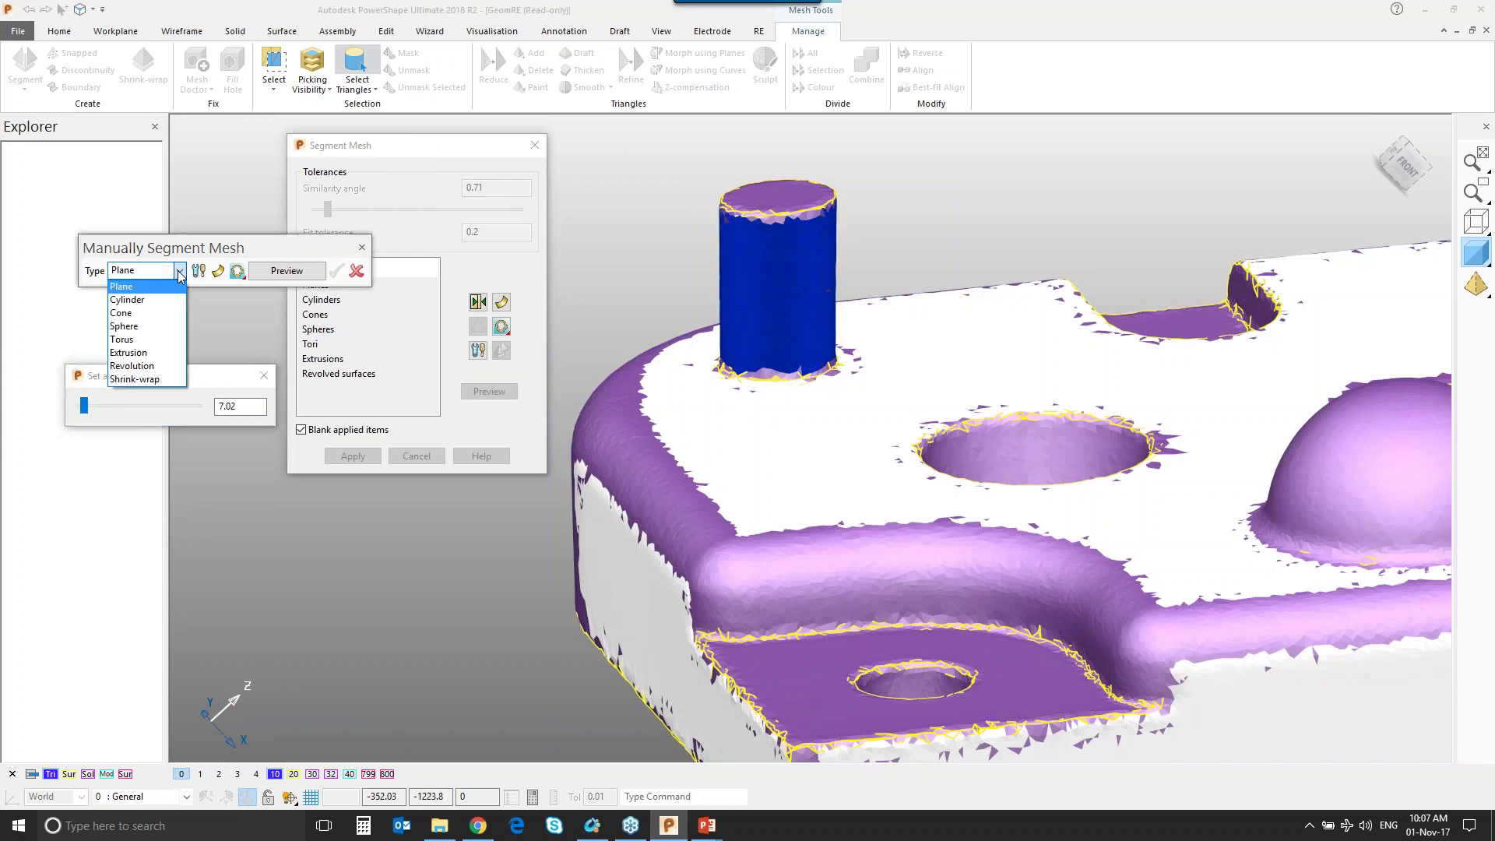
pyautogui.click(150, 300)
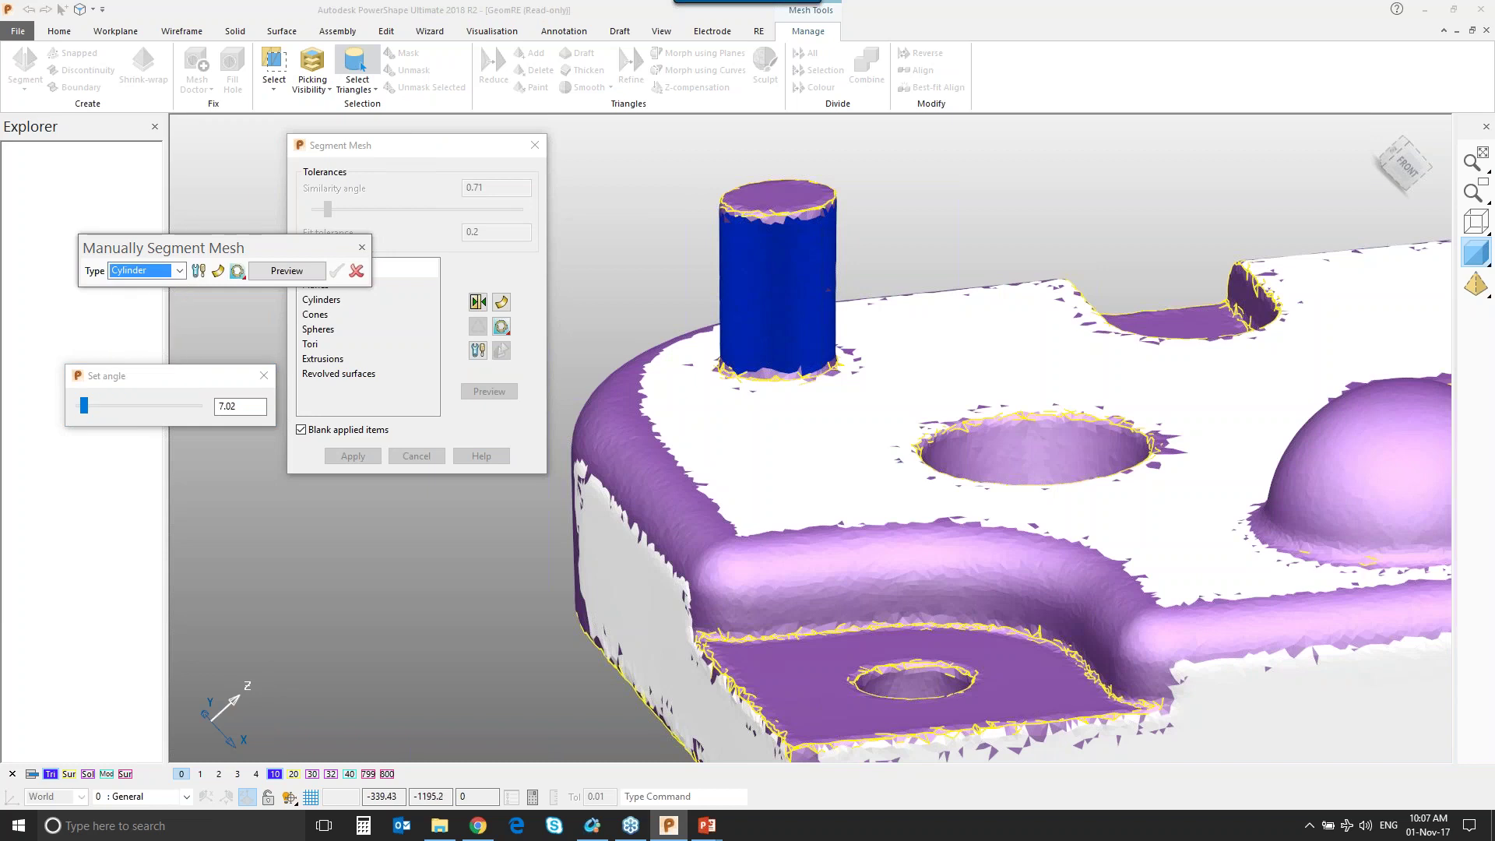
pyautogui.click(293, 274)
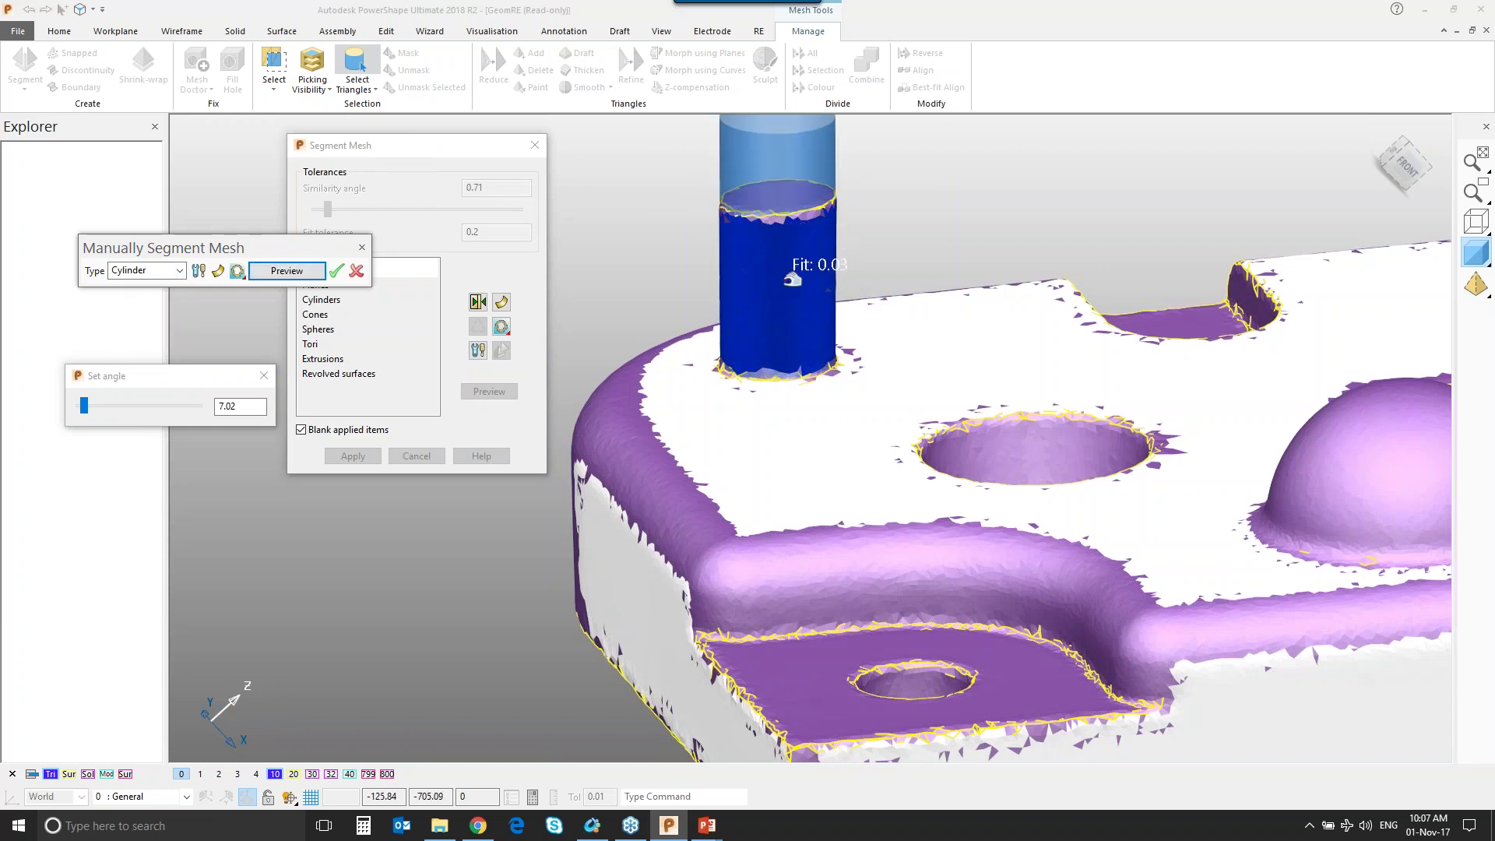
pyautogui.click(336, 275)
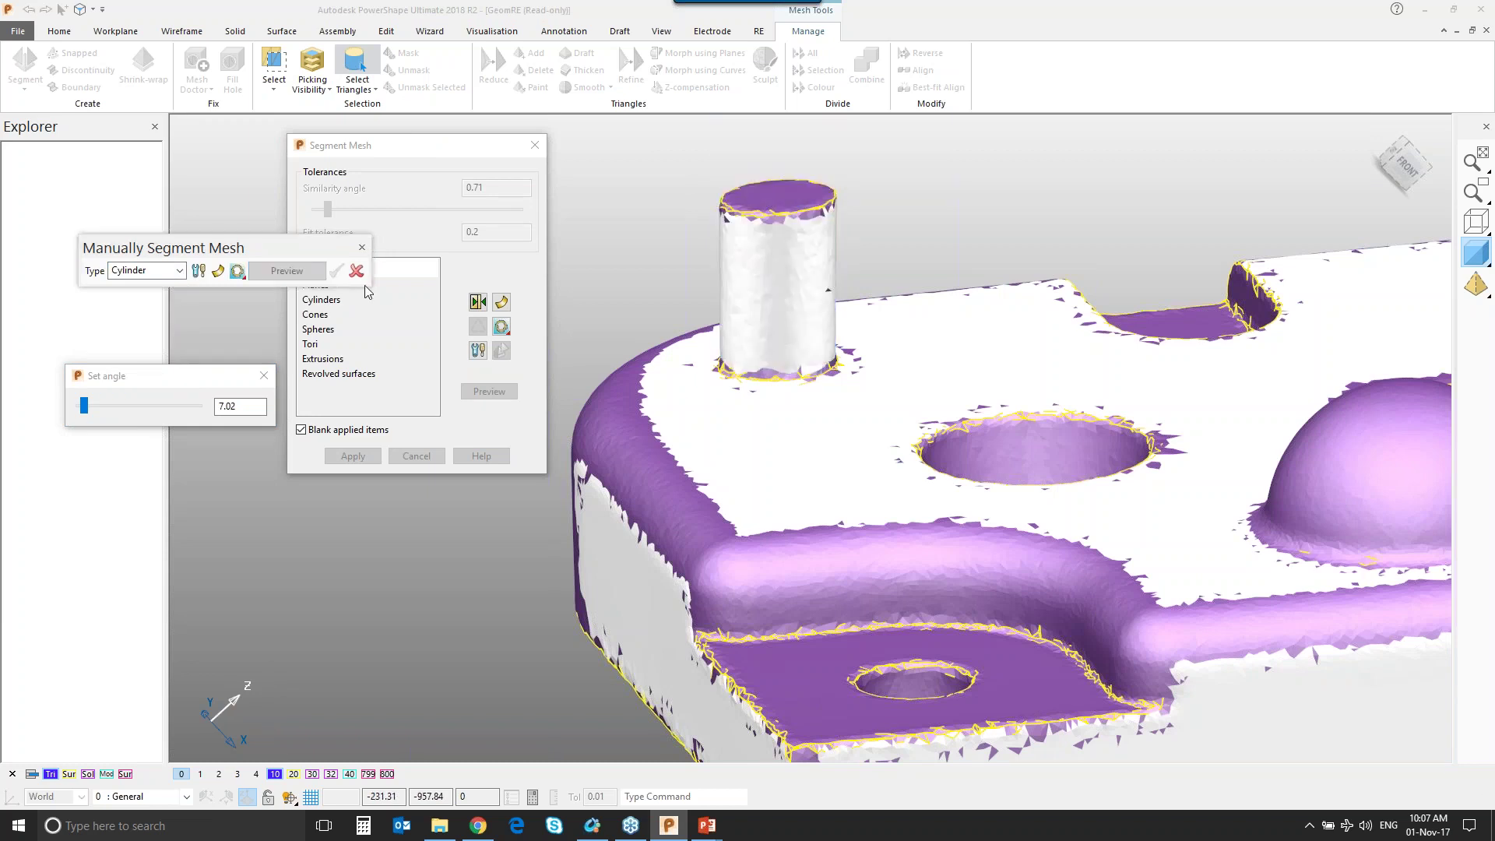
# Fit and accept a cylinder on the side wall of the second pin, near the large stepped hole.
pyautogui.scroll(-3, 947, 330)
pyautogui.keyDown('shift'); pyautogui.moveTo(947, 330); pyautogui.dragTo(607, 380, button='middle'); pyautogui.keyUp('shift')
pyautogui.keyDown('shift'); pyautogui.moveTo(1059, 347); pyautogui.dragTo(612, 374, button='middle'); pyautogui.keyUp('shift')
pyautogui.scroll(2, 612, 374)
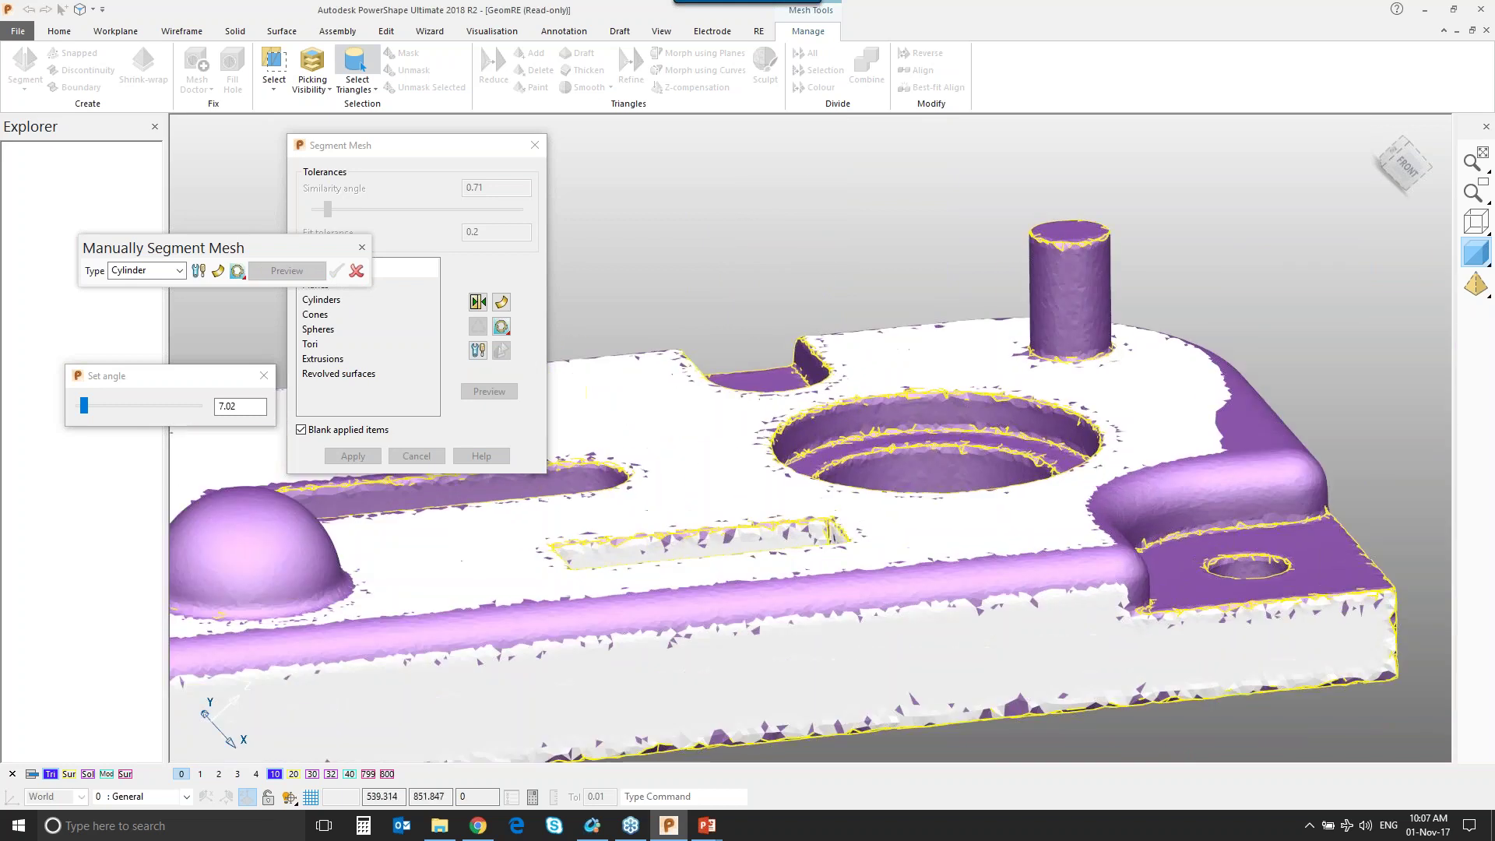
pyautogui.click(1066, 281)
pyautogui.click(311, 272)
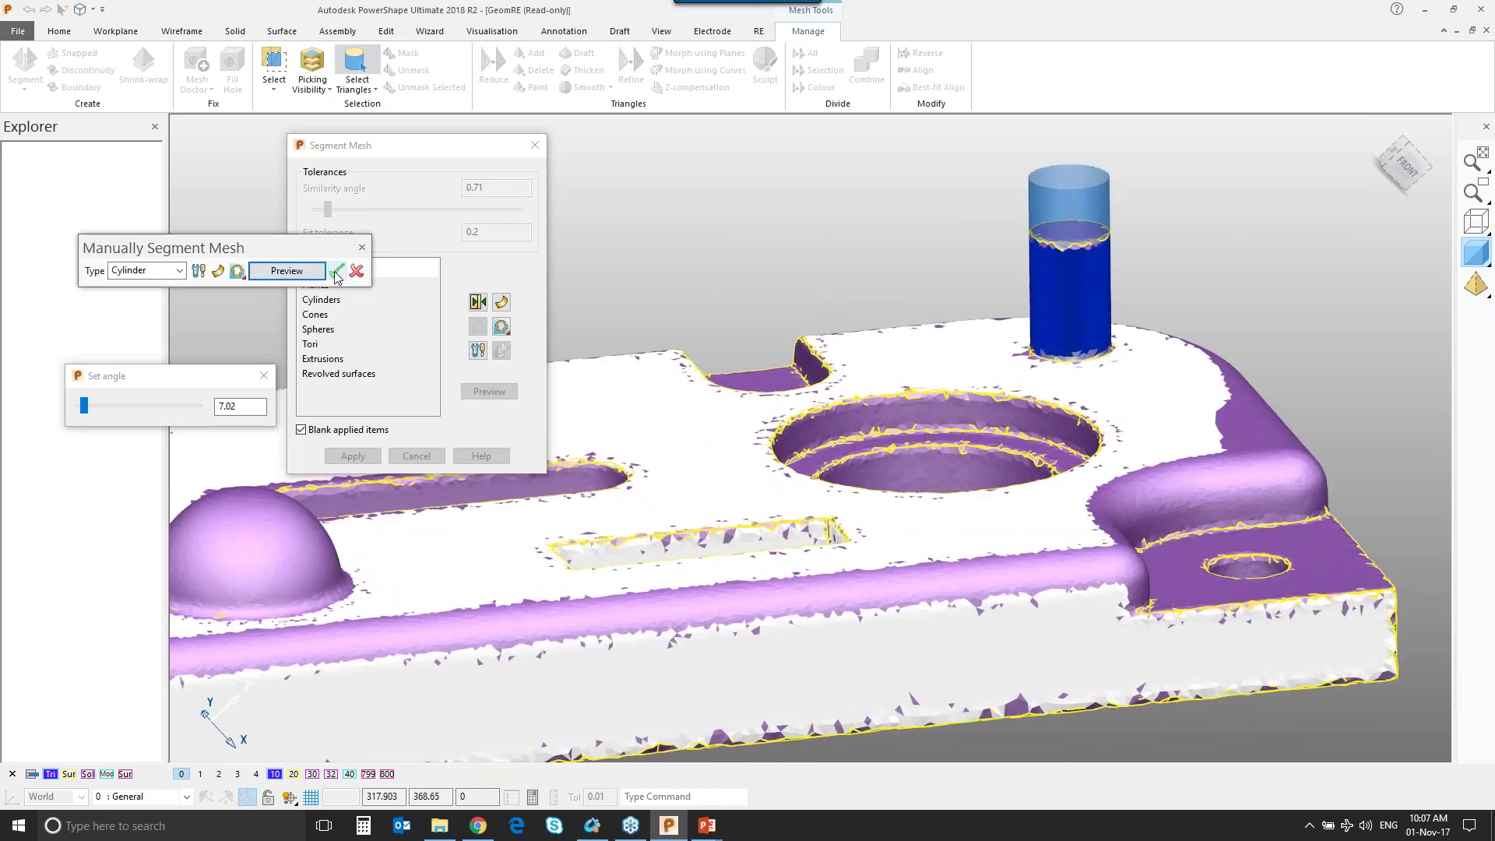
pyautogui.click(336, 272)
# Change the primitive type to Plane and fit and accept a plane on the top face of the pin near the plain hole.
pyautogui.moveTo(801, 324); pyautogui.dragTo(857, 381, button='middle')
pyautogui.keyDown('shift'); pyautogui.moveTo(857, 381); pyautogui.dragTo(1053, 388, button='middle'); pyautogui.keyUp('shift')
pyautogui.scroll(8, 633, 226)
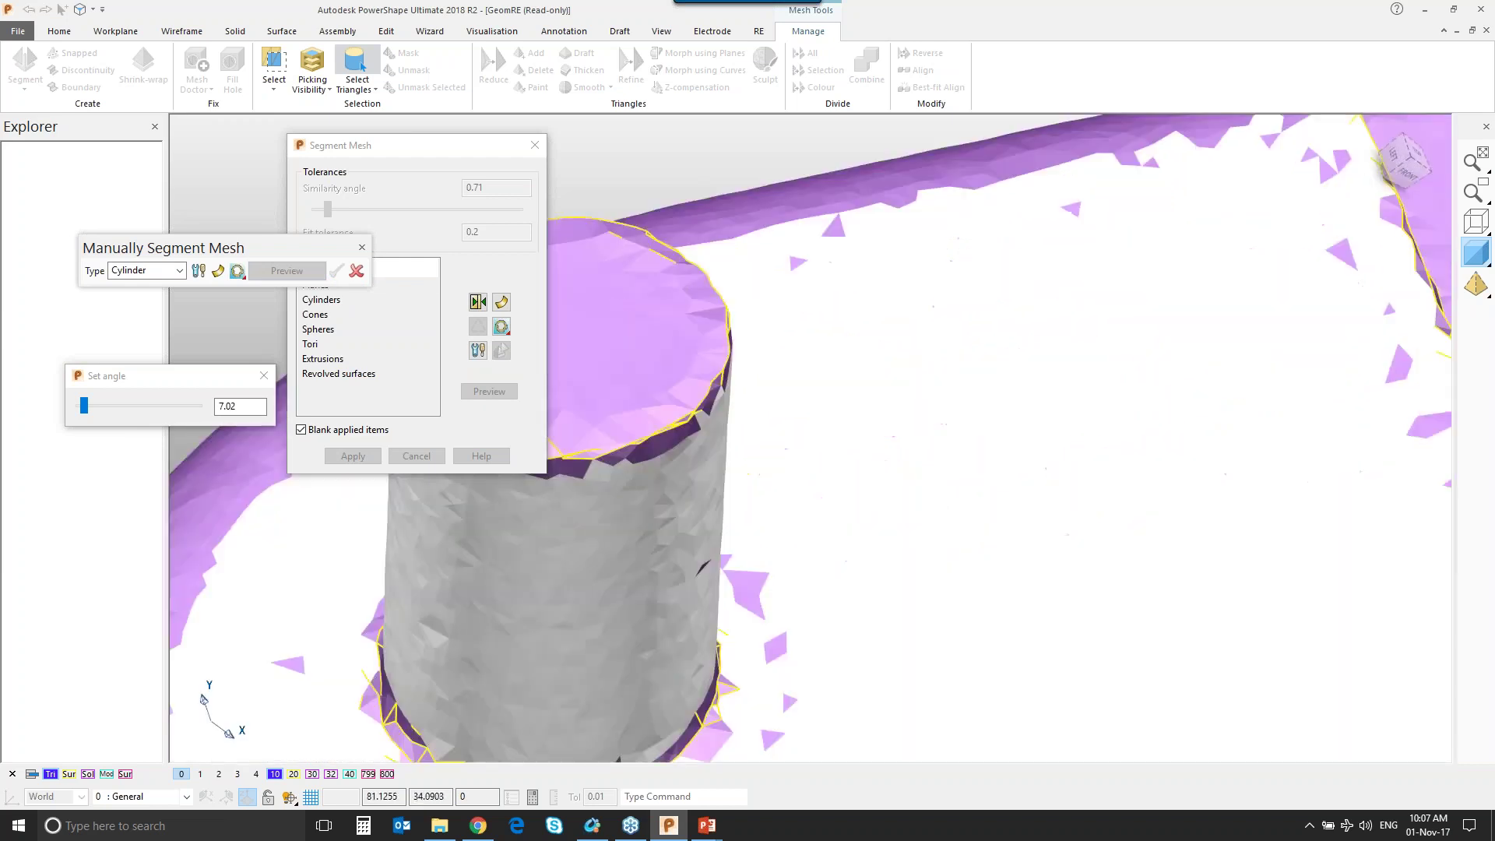
pyautogui.click(178, 270)
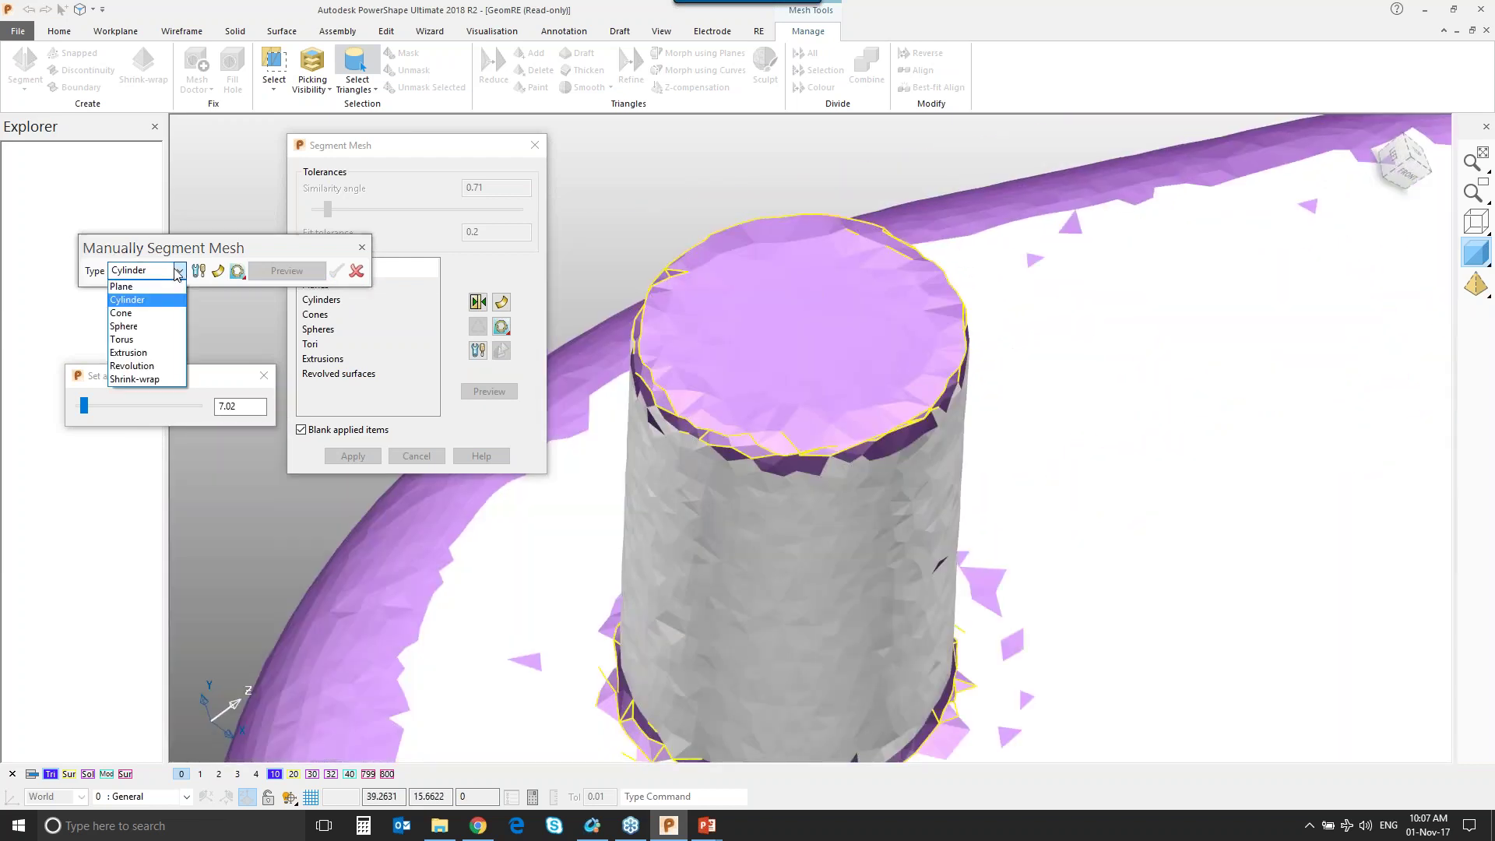
pyautogui.click(137, 288)
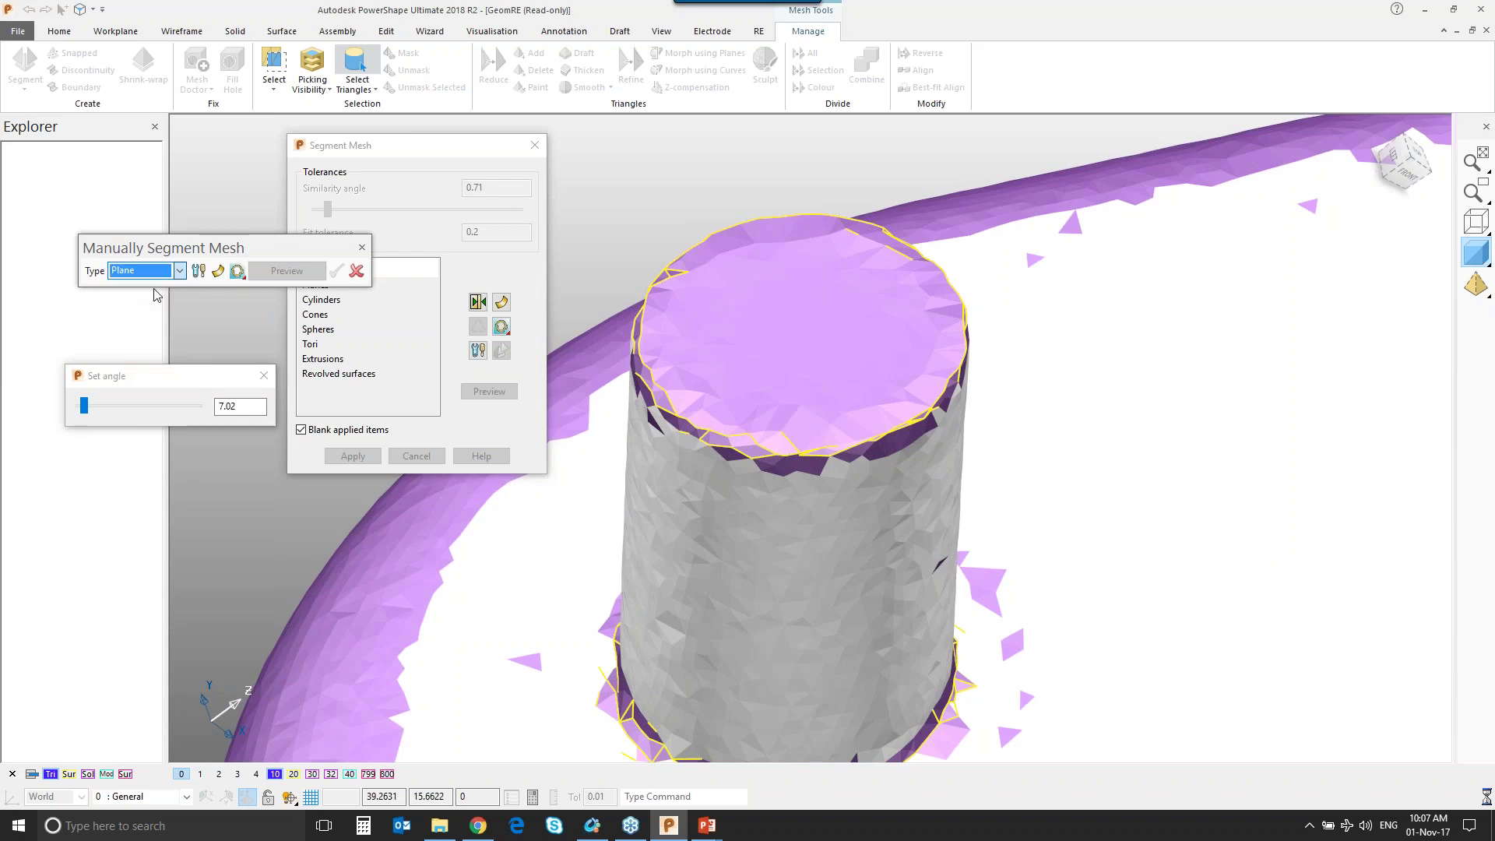
pyautogui.click(805, 317)
pyautogui.click(286, 270)
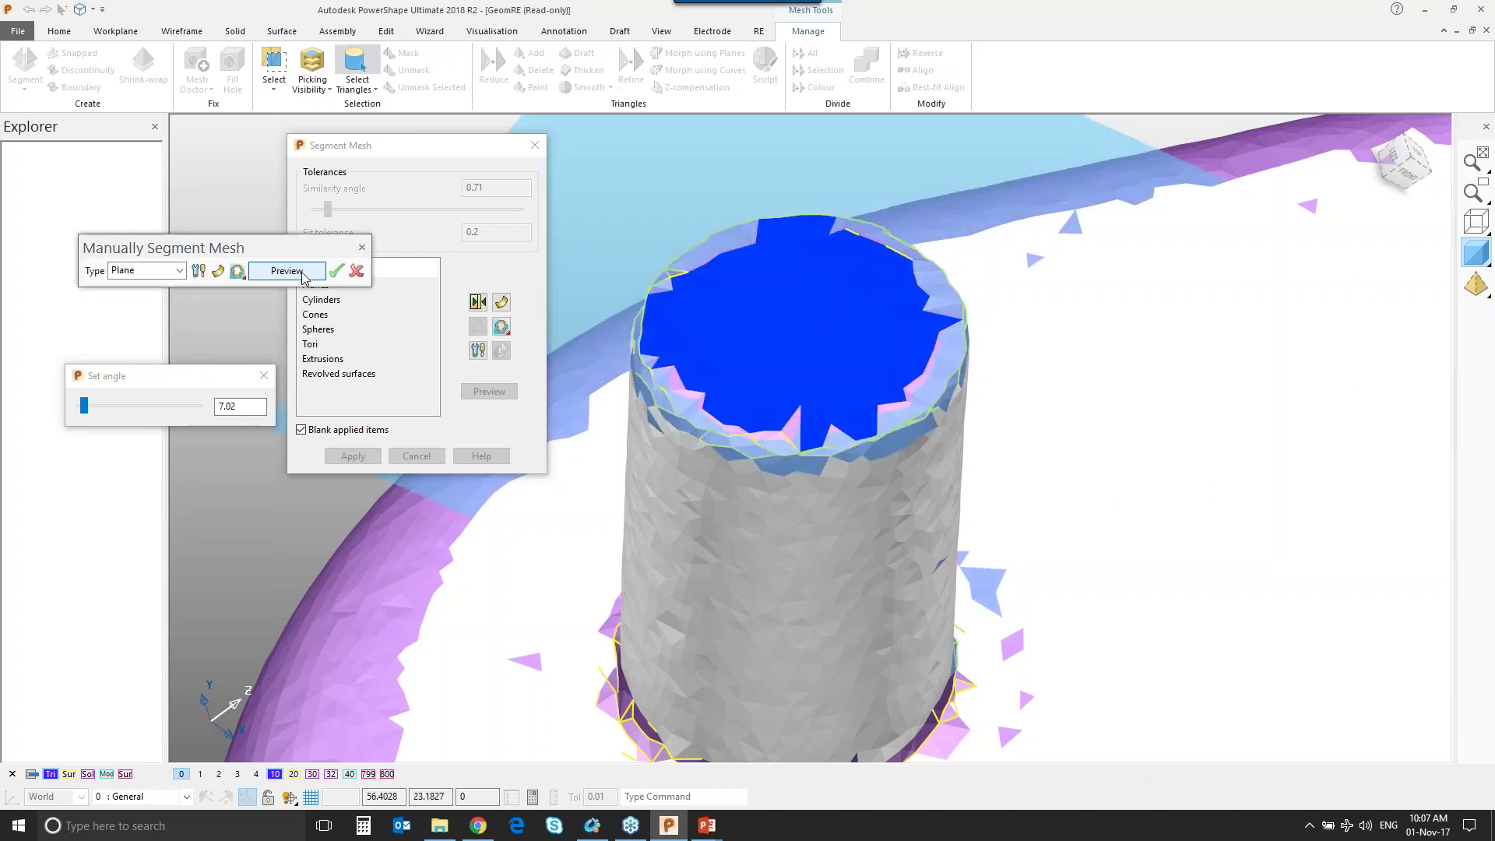
pyautogui.click(355, 272)
# Fit and accept a plane on the top face of the pin near the large stepped hole.
pyautogui.scroll(-5, 806, 343)
pyautogui.keyDown('shift'); pyautogui.moveTo(1071, 245); pyautogui.dragTo(631, 333, button='middle'); pyautogui.keyUp('shift')
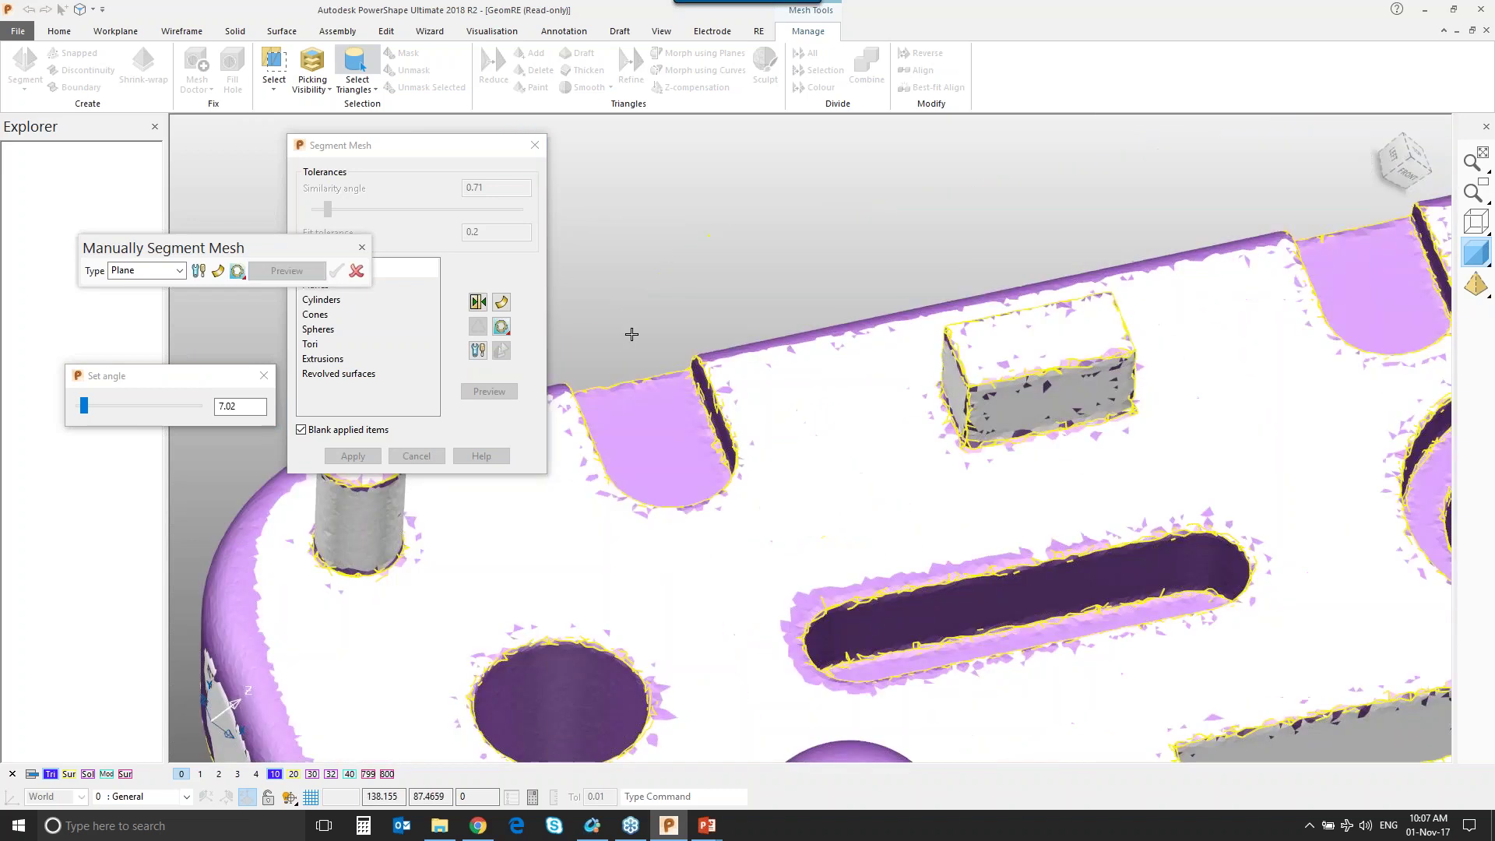
pyautogui.keyDown('shift'); pyautogui.moveTo(1129, 273); pyautogui.dragTo(646, 335, button='middle'); pyautogui.keyUp('shift')
pyautogui.keyDown('shift'); pyautogui.moveTo(1051, 312); pyautogui.dragTo(818, 358, button='middle'); pyautogui.keyUp('shift')
pyautogui.click(956, 272)
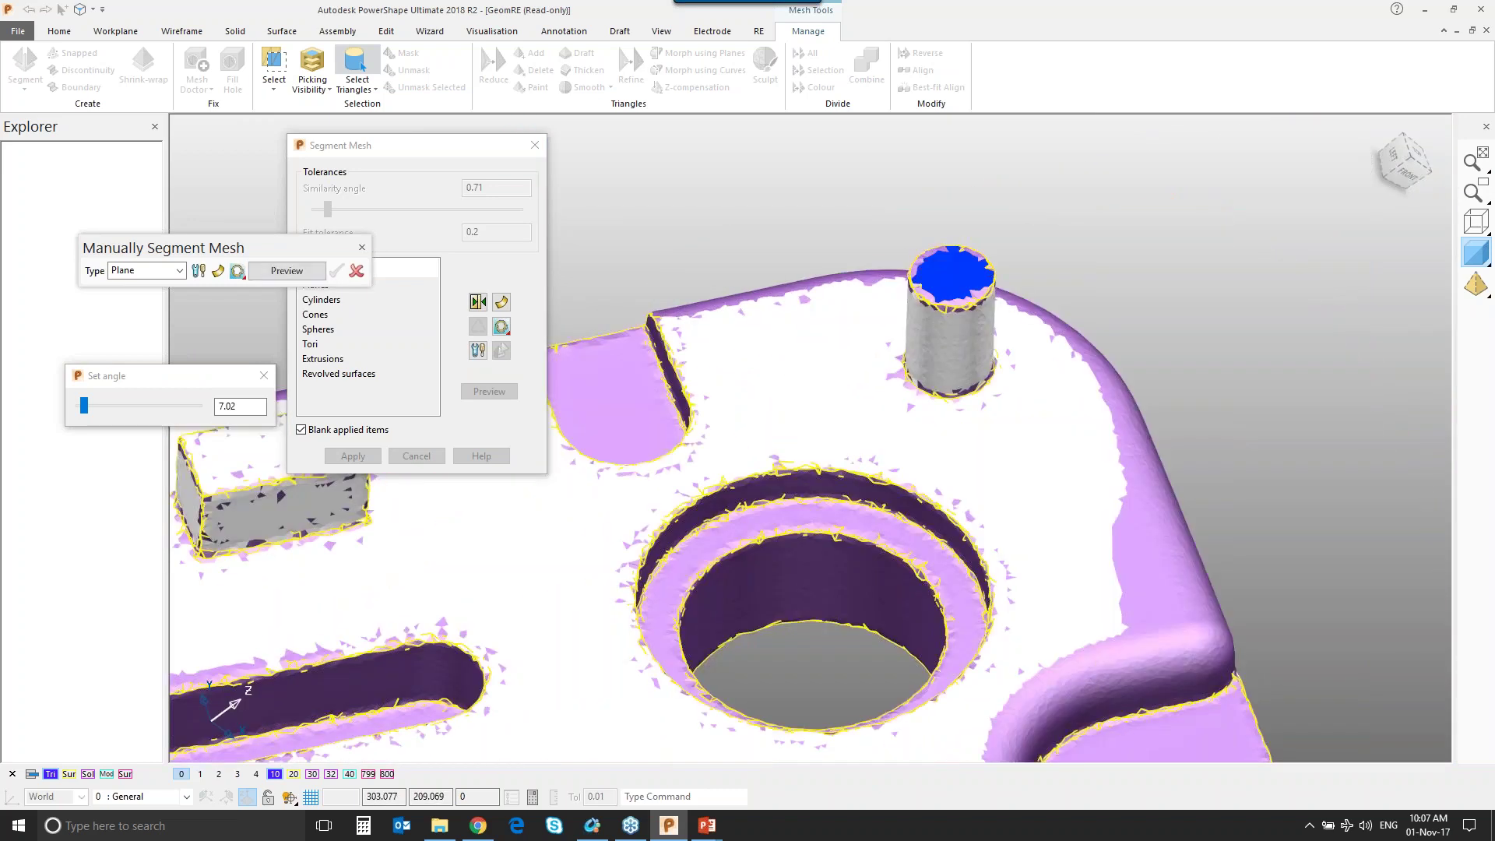
pyautogui.click(287, 270)
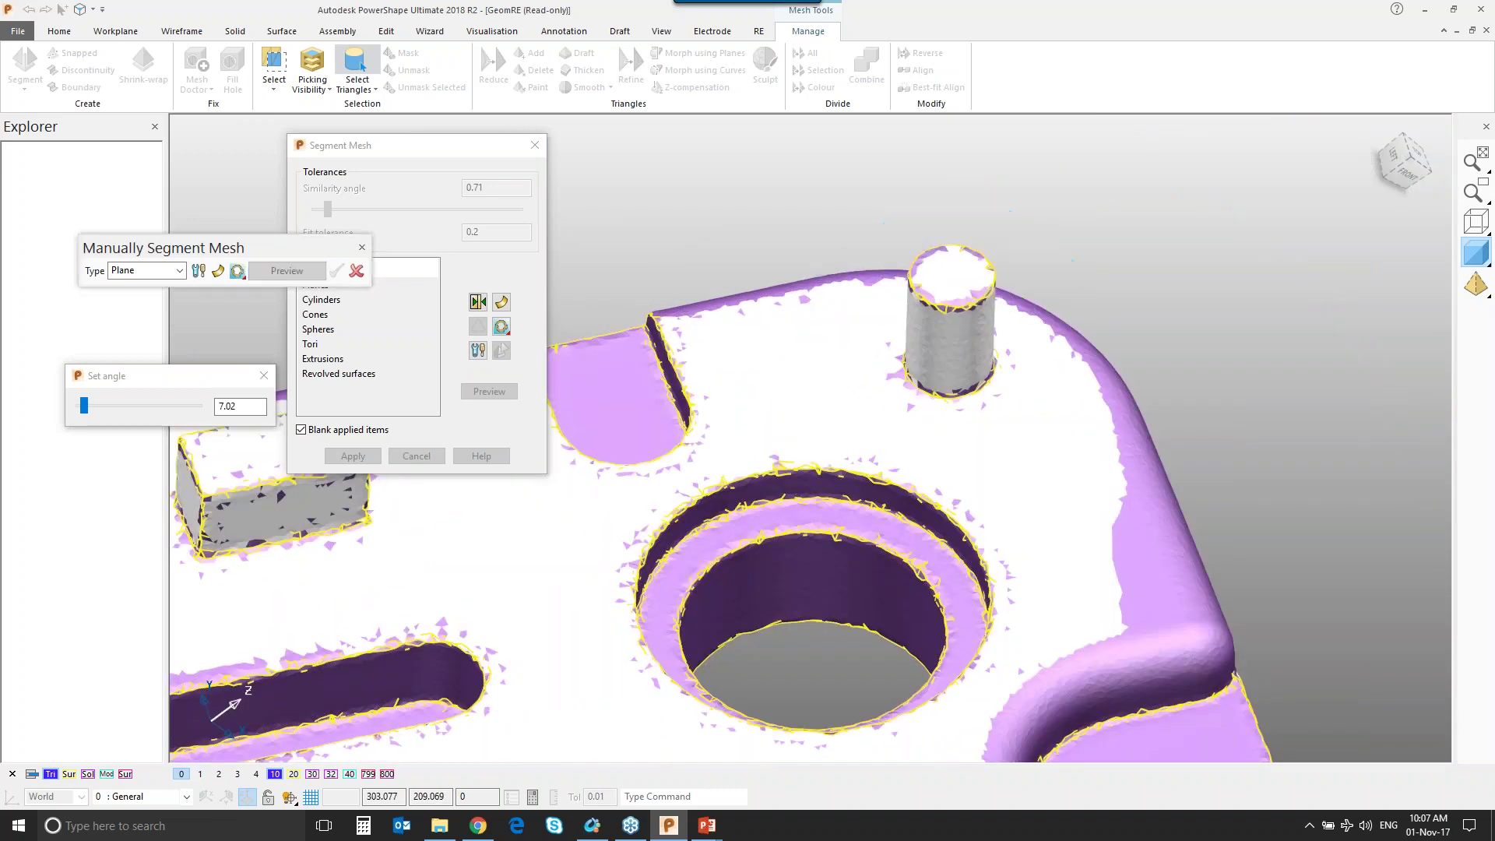
pyautogui.click(335, 271)
# End the manual segmentation, exit the mesh segmentation, and view the fitted planes and cylinders around the part.
pyautogui.scroll(-5, 721, 334)
pyautogui.moveTo(866, 253); pyautogui.dragTo(499, 483, button='middle')
pyautogui.click(357, 271)
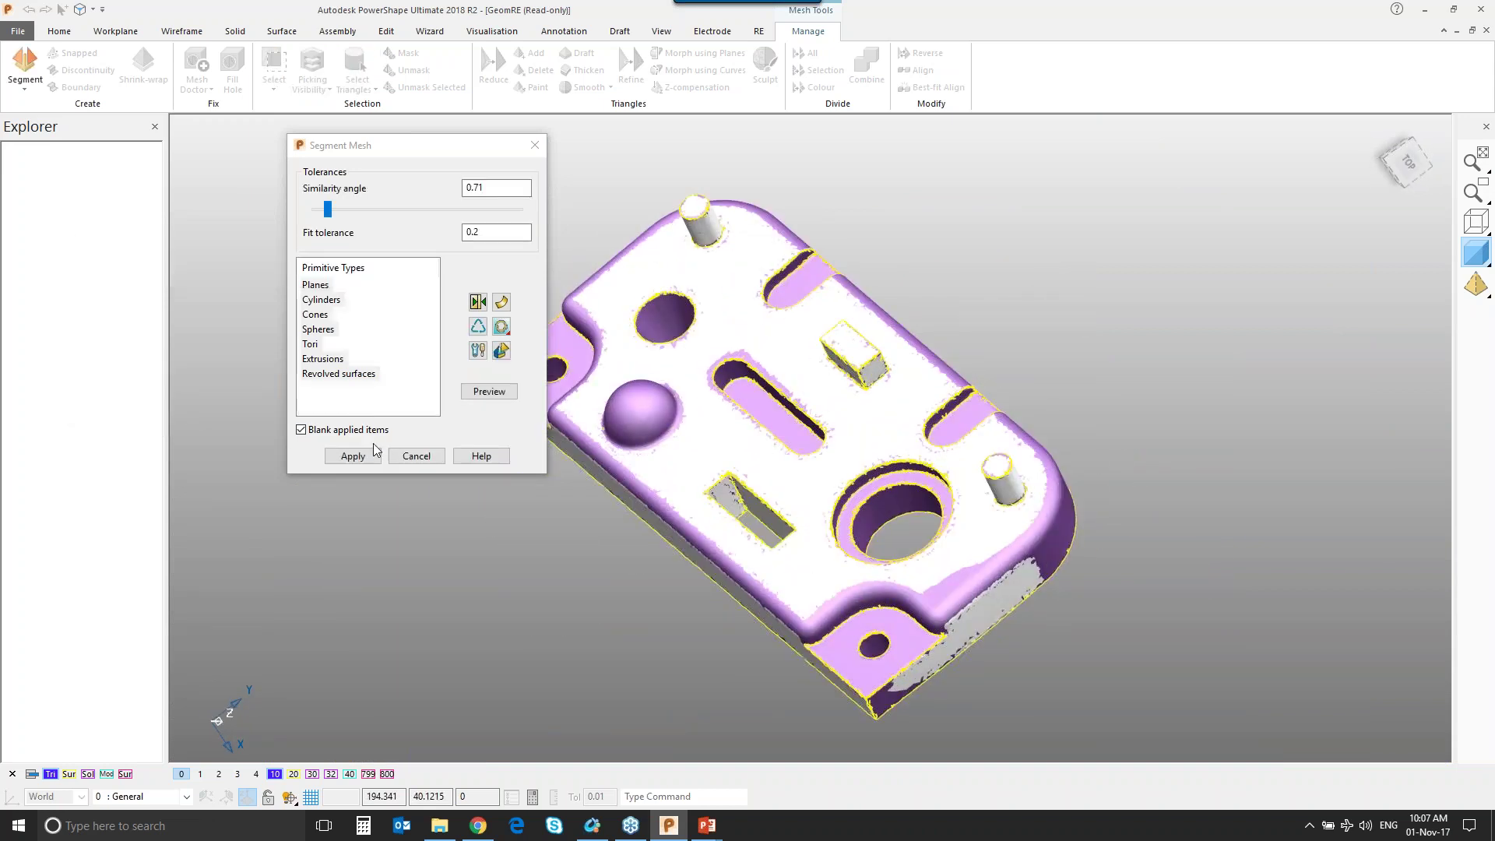
pyautogui.click(416, 458)
pyautogui.moveTo(394, 478); pyautogui.dragTo(860, 506, button='middle')
pyautogui.scroll(2, 860, 506)
pyautogui.moveTo(1004, 425)
pyautogui.mouseDown(button='middle')
pyautogui.moveTo(954, 413)
pyautogui.moveTo(841, 253)
pyautogui.mouseUp(button='middle')
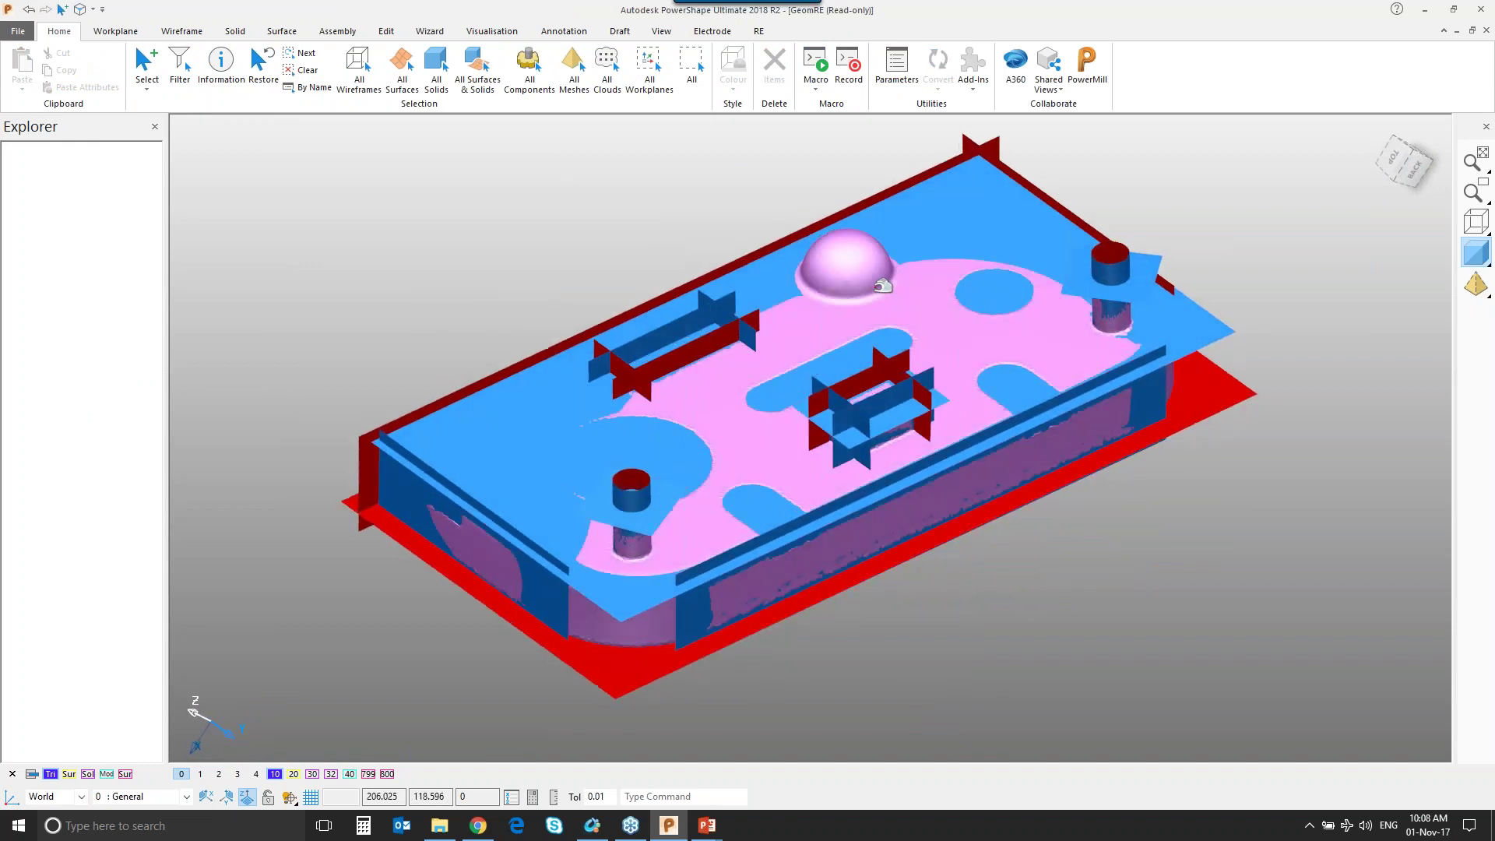
# Isolate the scanned mesh from the fitted surfaces and start a manual segmentation on it, working at the dome.
pyautogui.click(845, 260)
pyautogui.hotkey('ctrl', 'k')
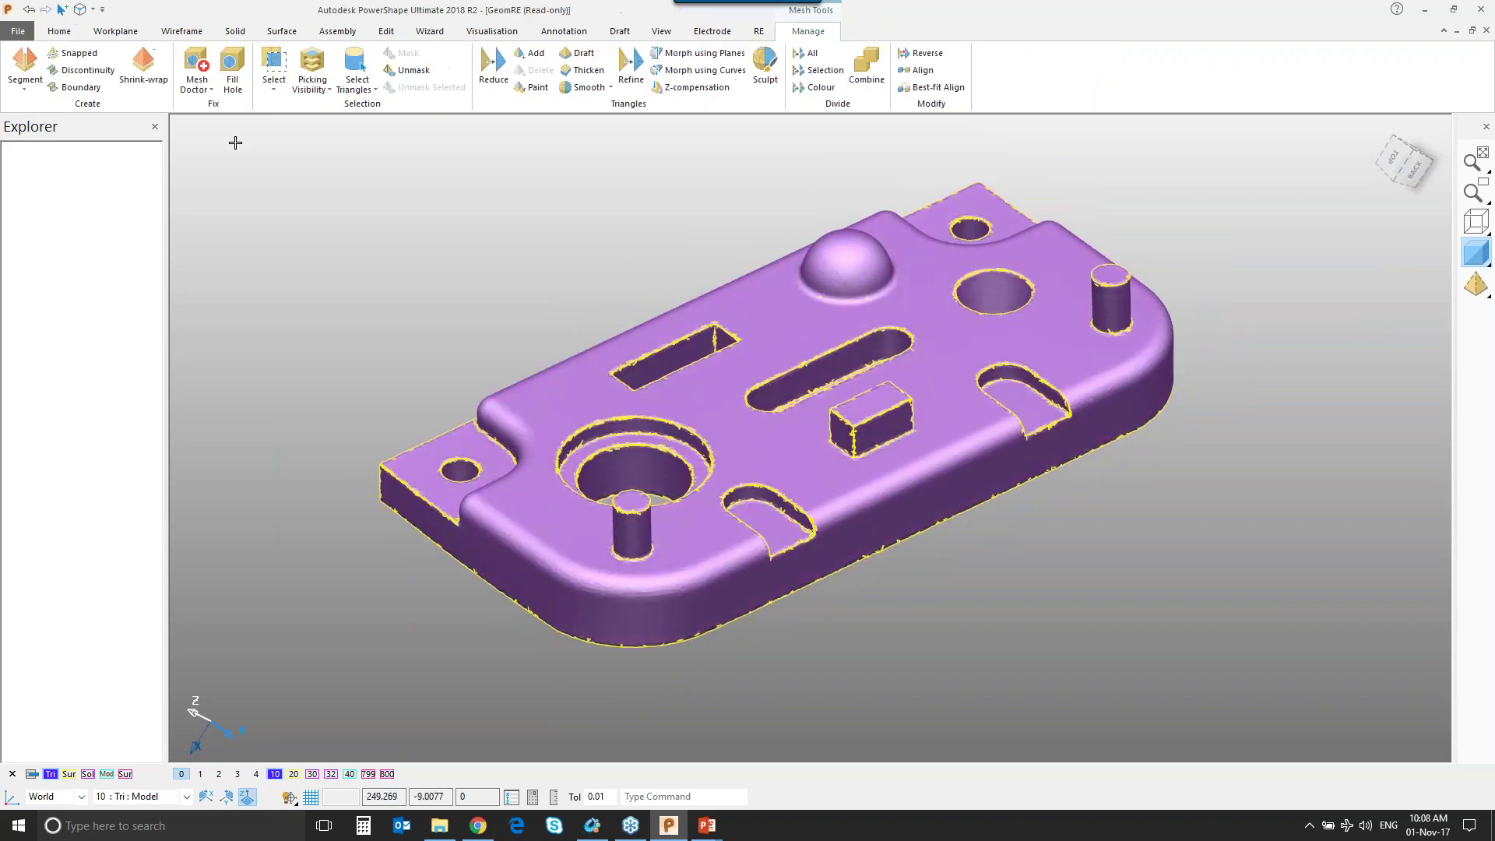
pyautogui.click(25, 87)
pyautogui.click(26, 151)
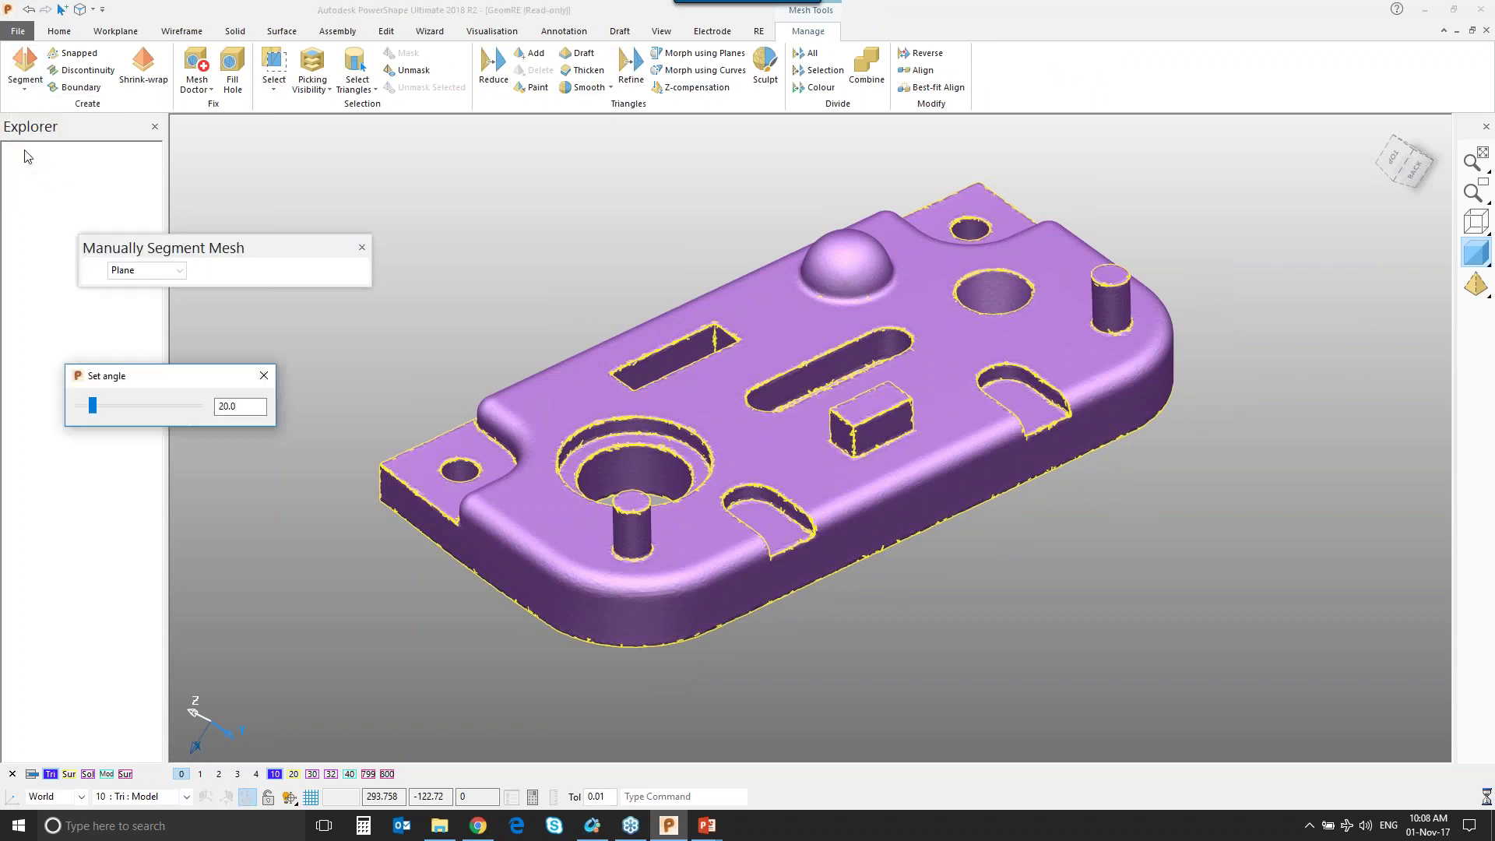
pyautogui.scroll(3, 1023, 148)
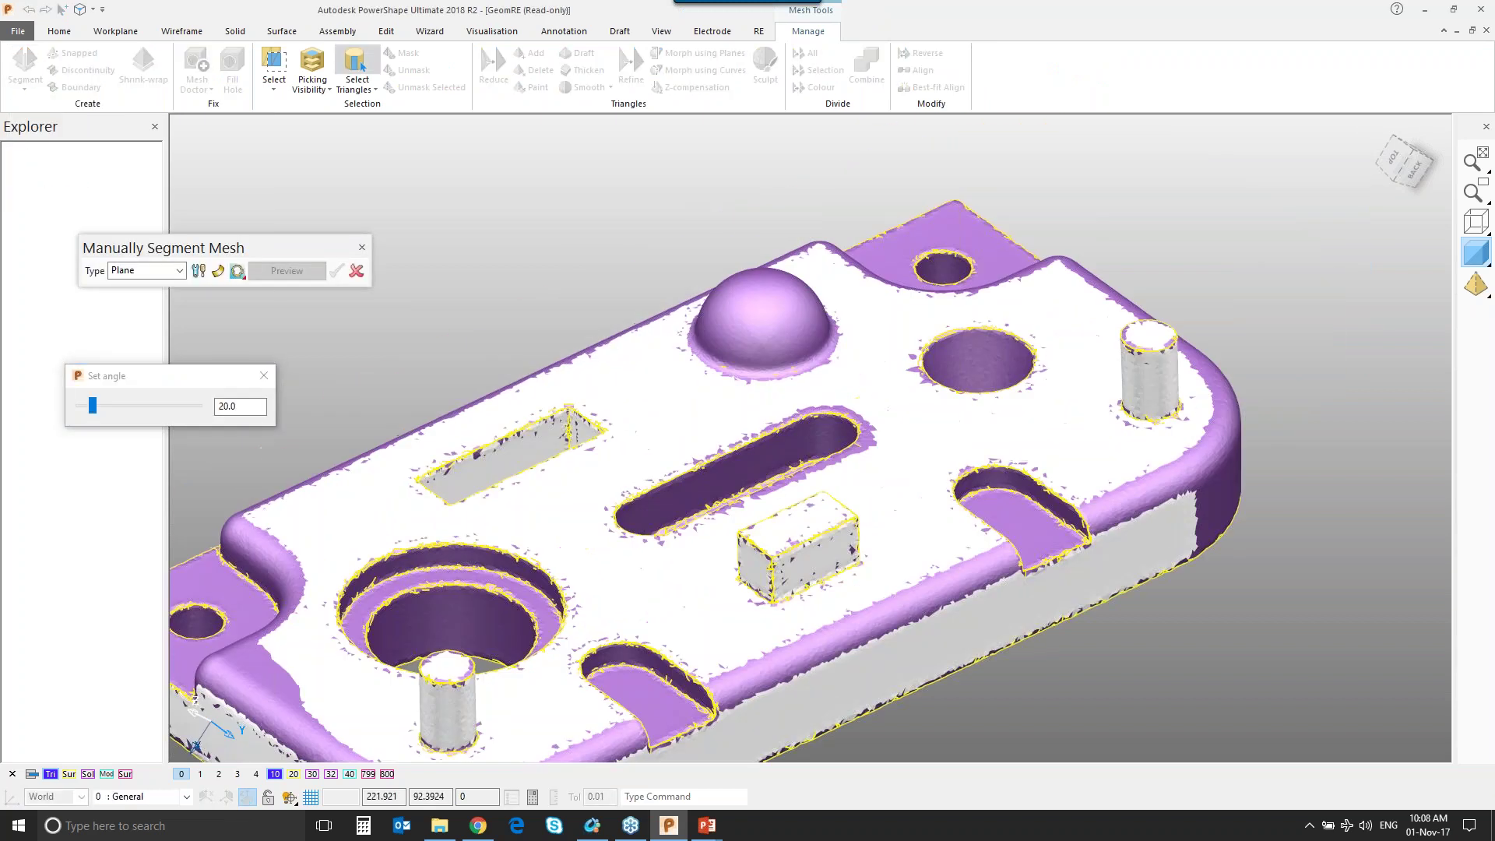
pyautogui.scroll(2, 818, 452)
pyautogui.moveTo(818, 452); pyautogui.dragTo(734, 646, button='middle')
# Select the dome's upper triangles with the Horizon method and widen the selection angle to 61.56.
pyautogui.click(375, 92)
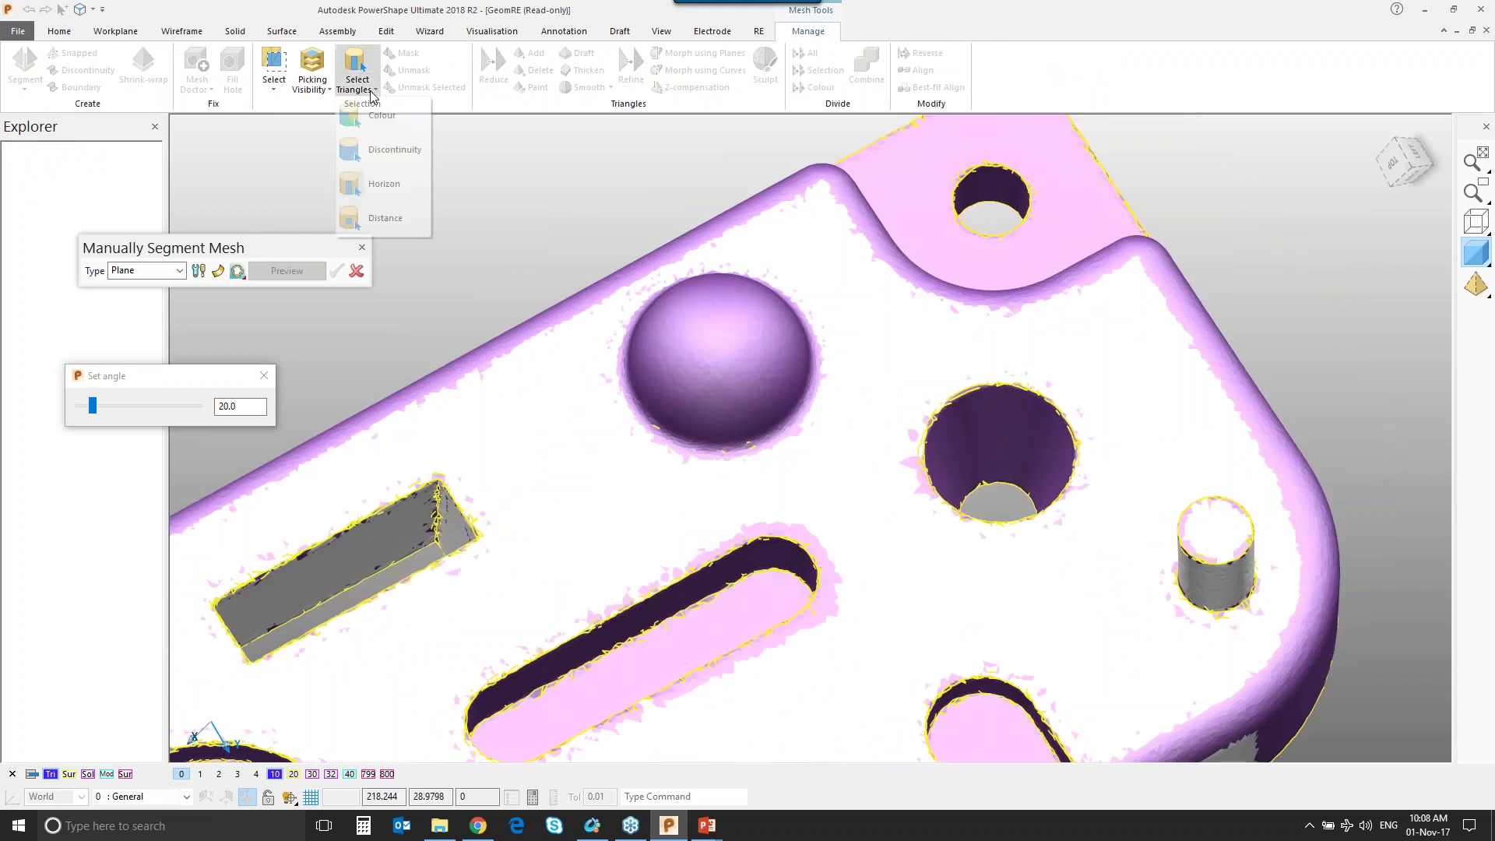
pyautogui.click(349, 183)
pyautogui.moveTo(569, 234); pyautogui.dragTo(627, 340, button='middle')
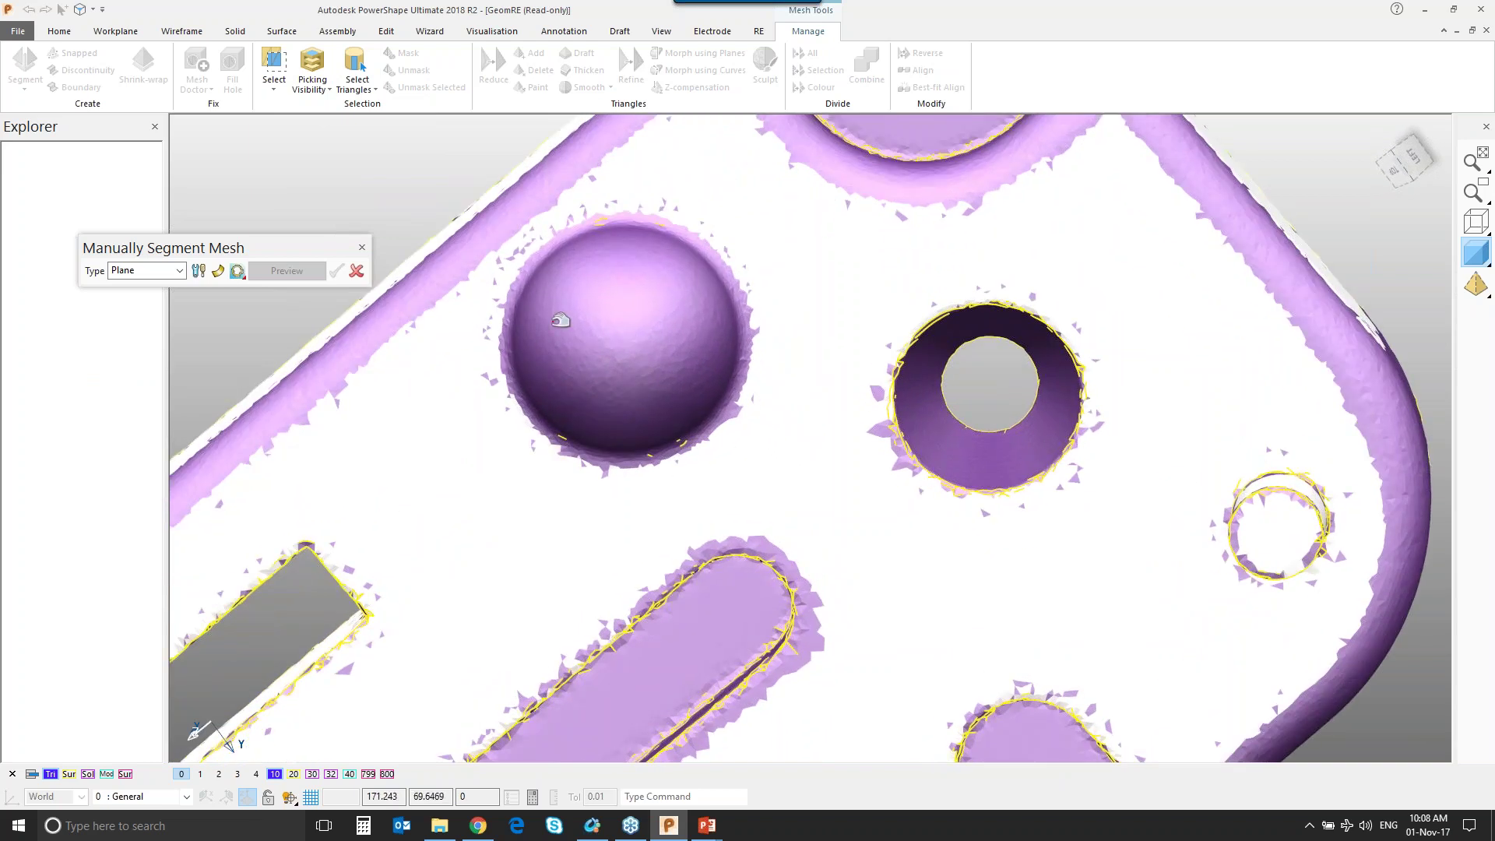
pyautogui.click(274, 86)
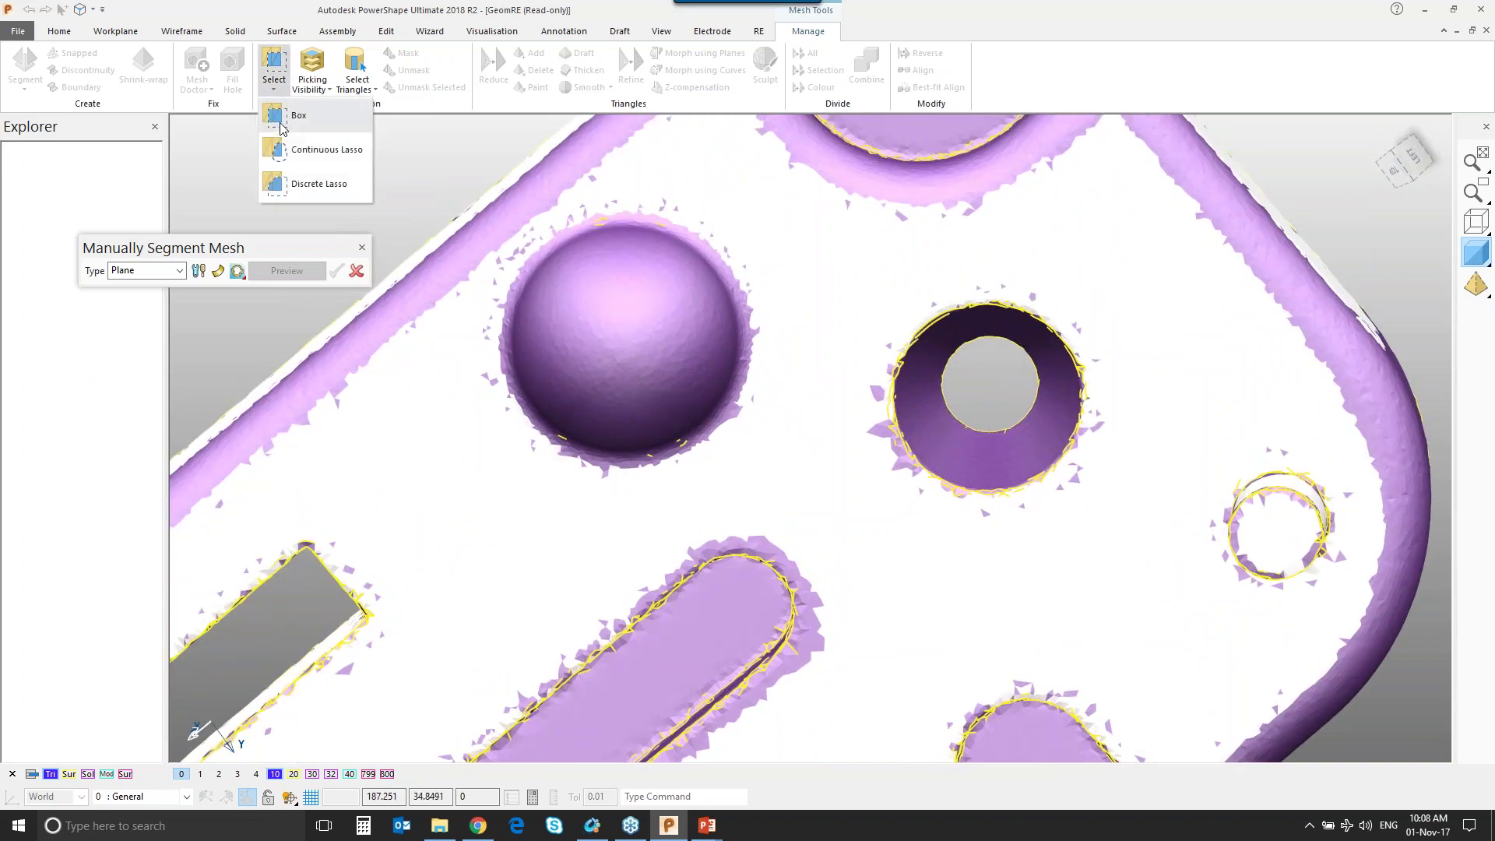
pyautogui.click(370, 92)
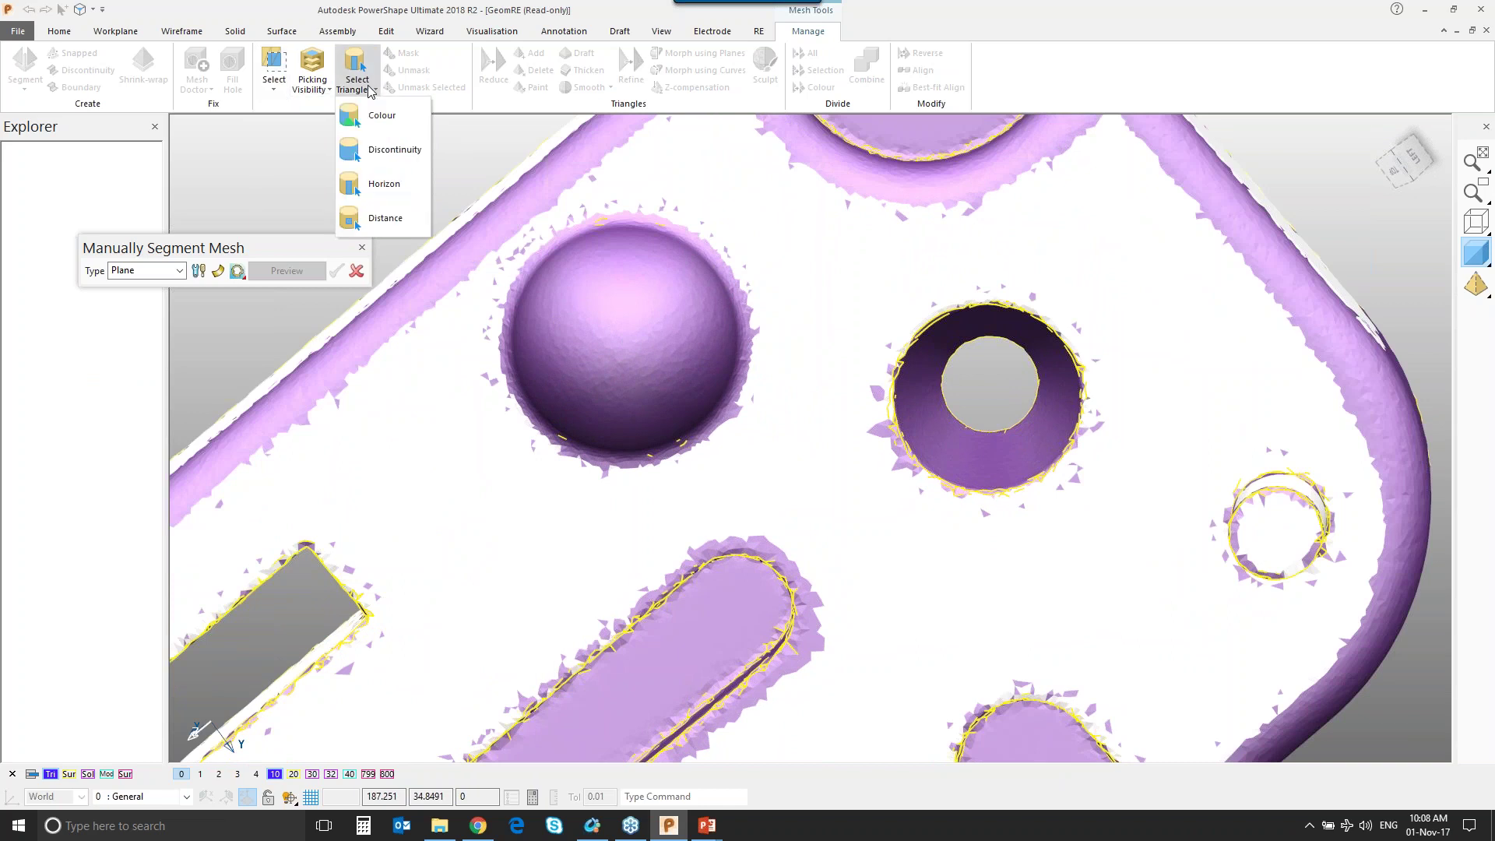
pyautogui.click(363, 182)
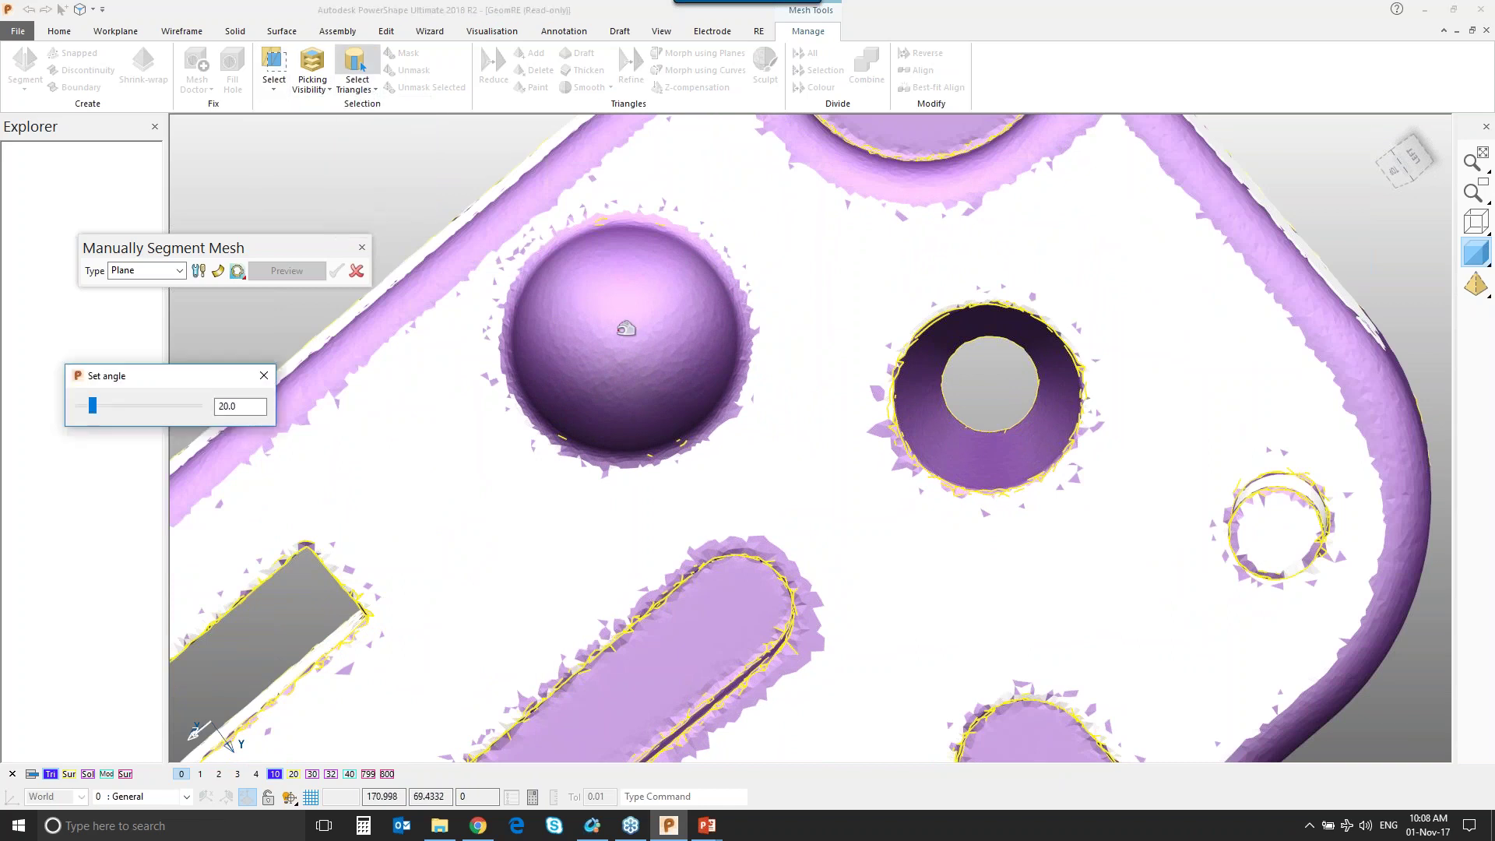
pyautogui.click(626, 327)
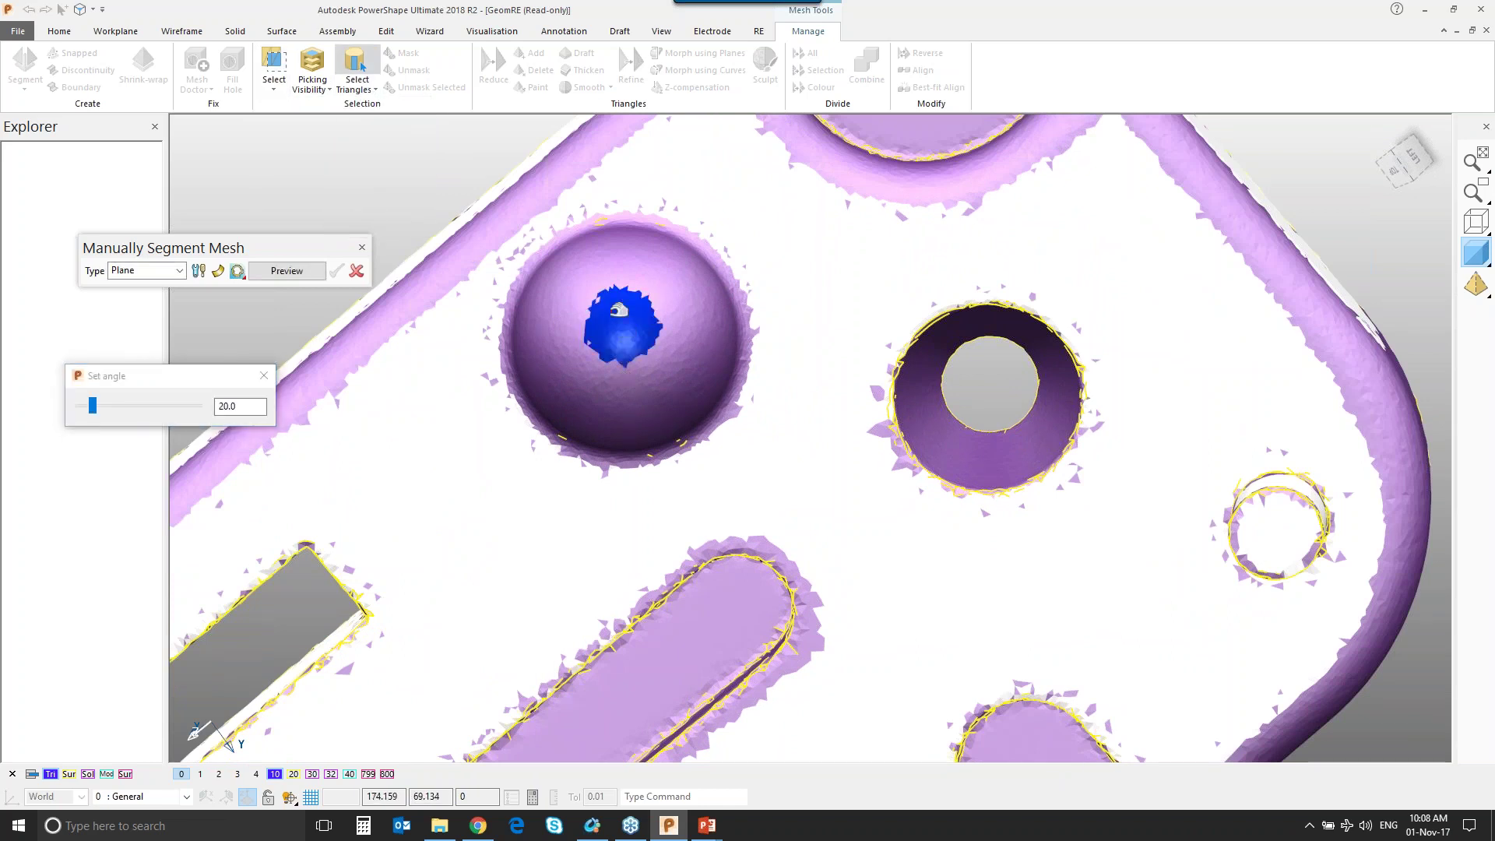
pyautogui.moveTo(99, 405); pyautogui.dragTo(120, 406)
pyautogui.moveTo(662, 327); pyautogui.dragTo(784, 229, button='middle')
pyautogui.keyDown('shift'); pyautogui.moveTo(722, 364); pyautogui.dragTo(691, 302, button='middle'); pyautogui.keyUp('shift')
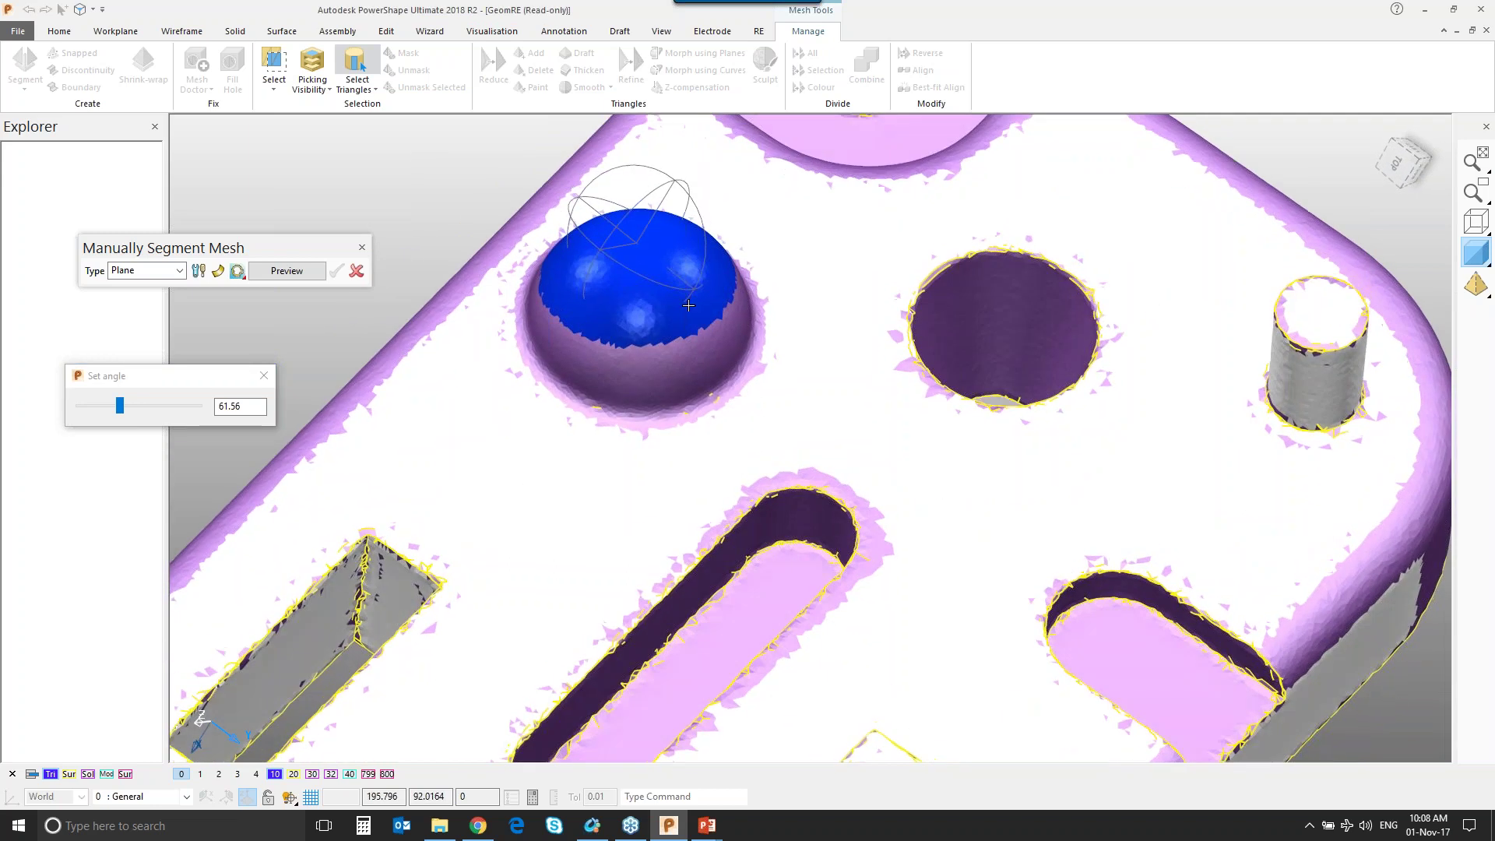
# Change the primitive type to Sphere, preview the fit on the dome and inspect it from several directions.
pyautogui.click(183, 272)
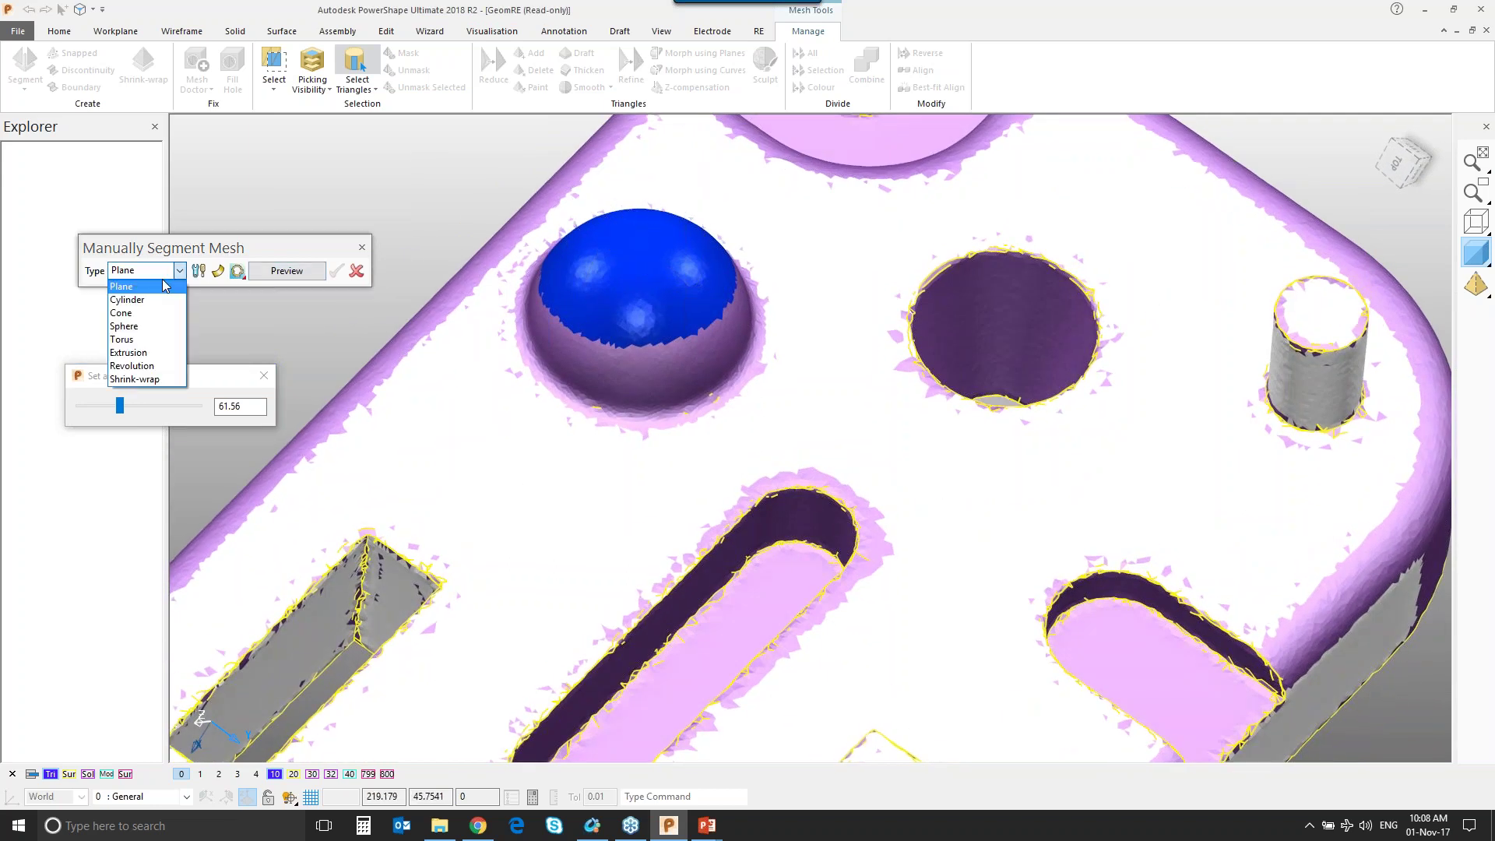
pyautogui.click(134, 328)
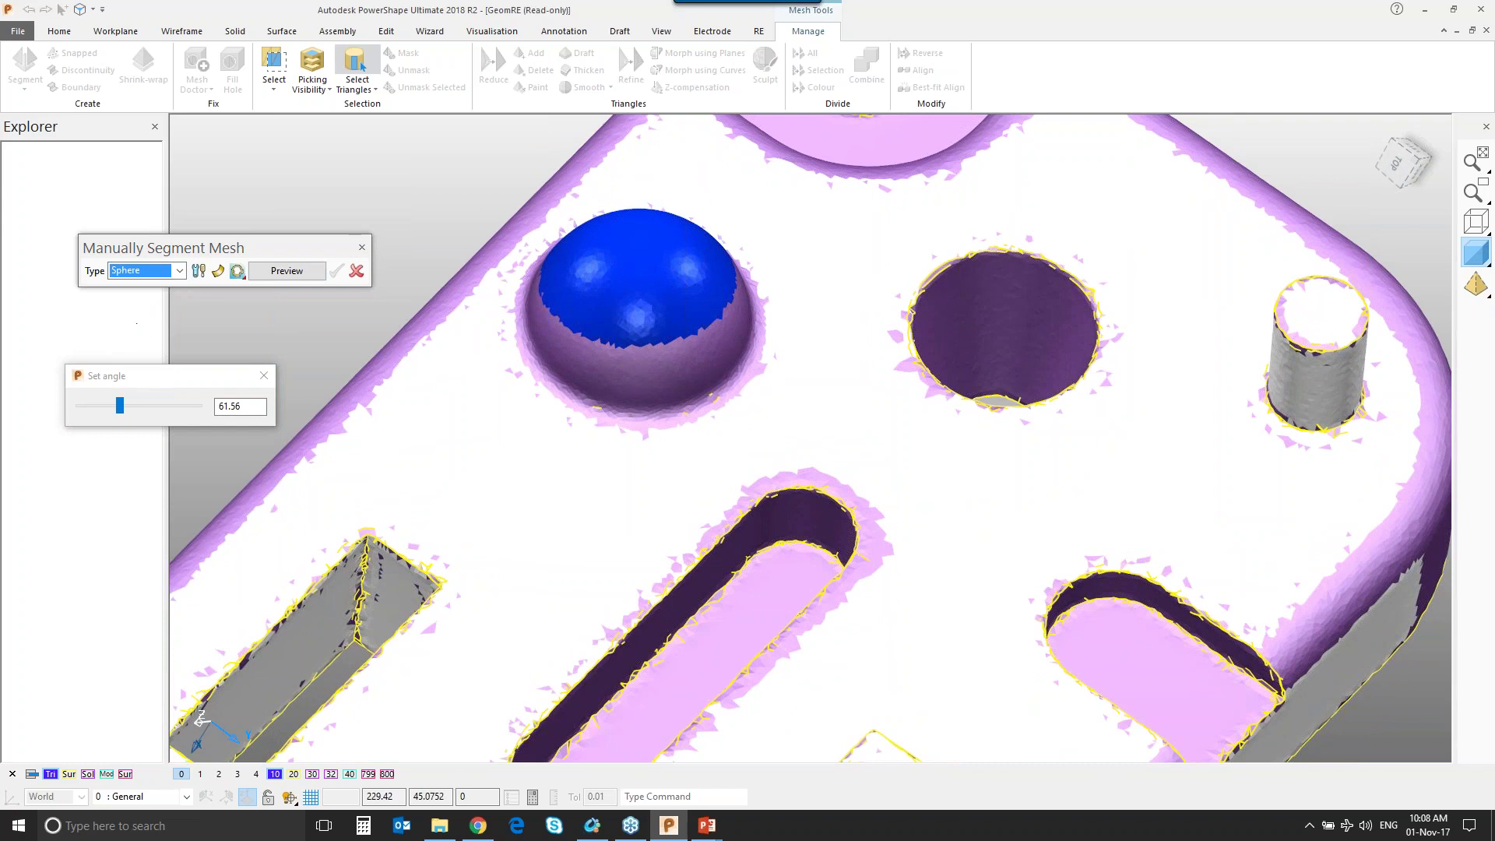
pyautogui.click(283, 272)
pyautogui.moveTo(458, 505); pyautogui.dragTo(583, 397, button='middle')
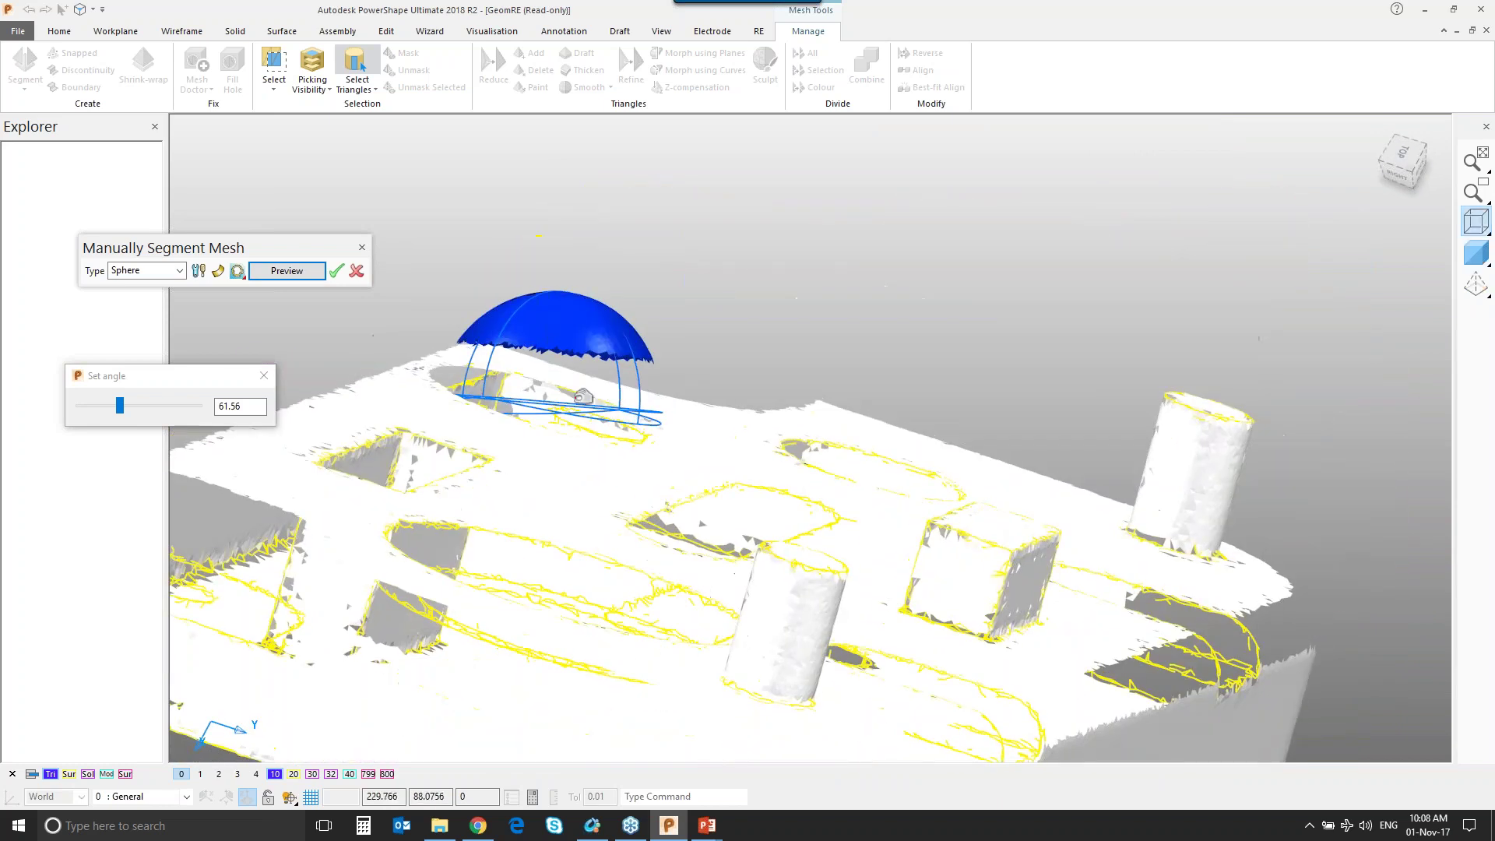
pyautogui.moveTo(625, 326); pyautogui.dragTo(548, 407, button='middle')
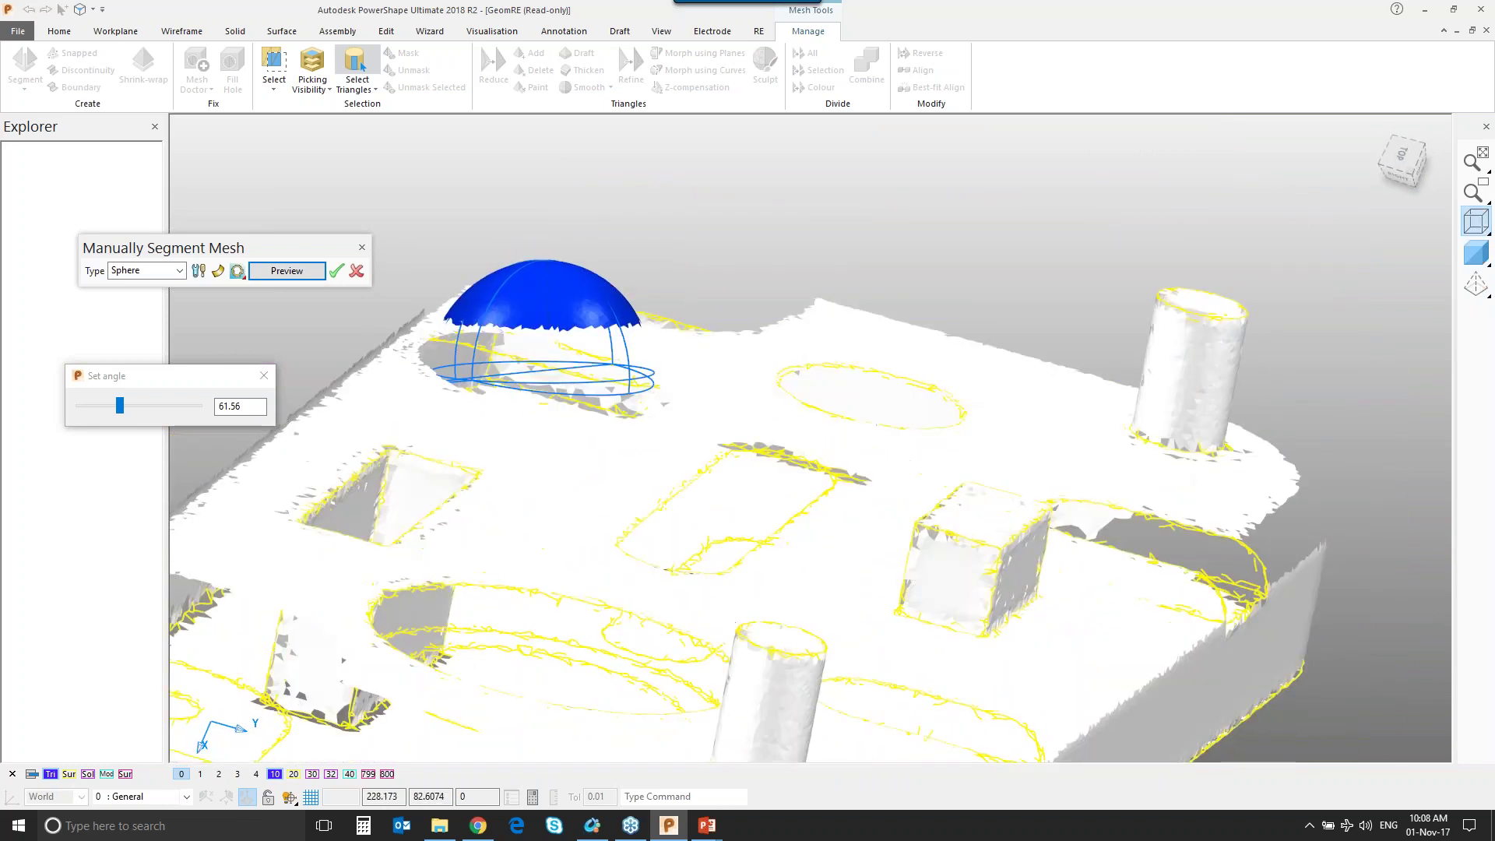
pyautogui.scroll(5, 524, 464)
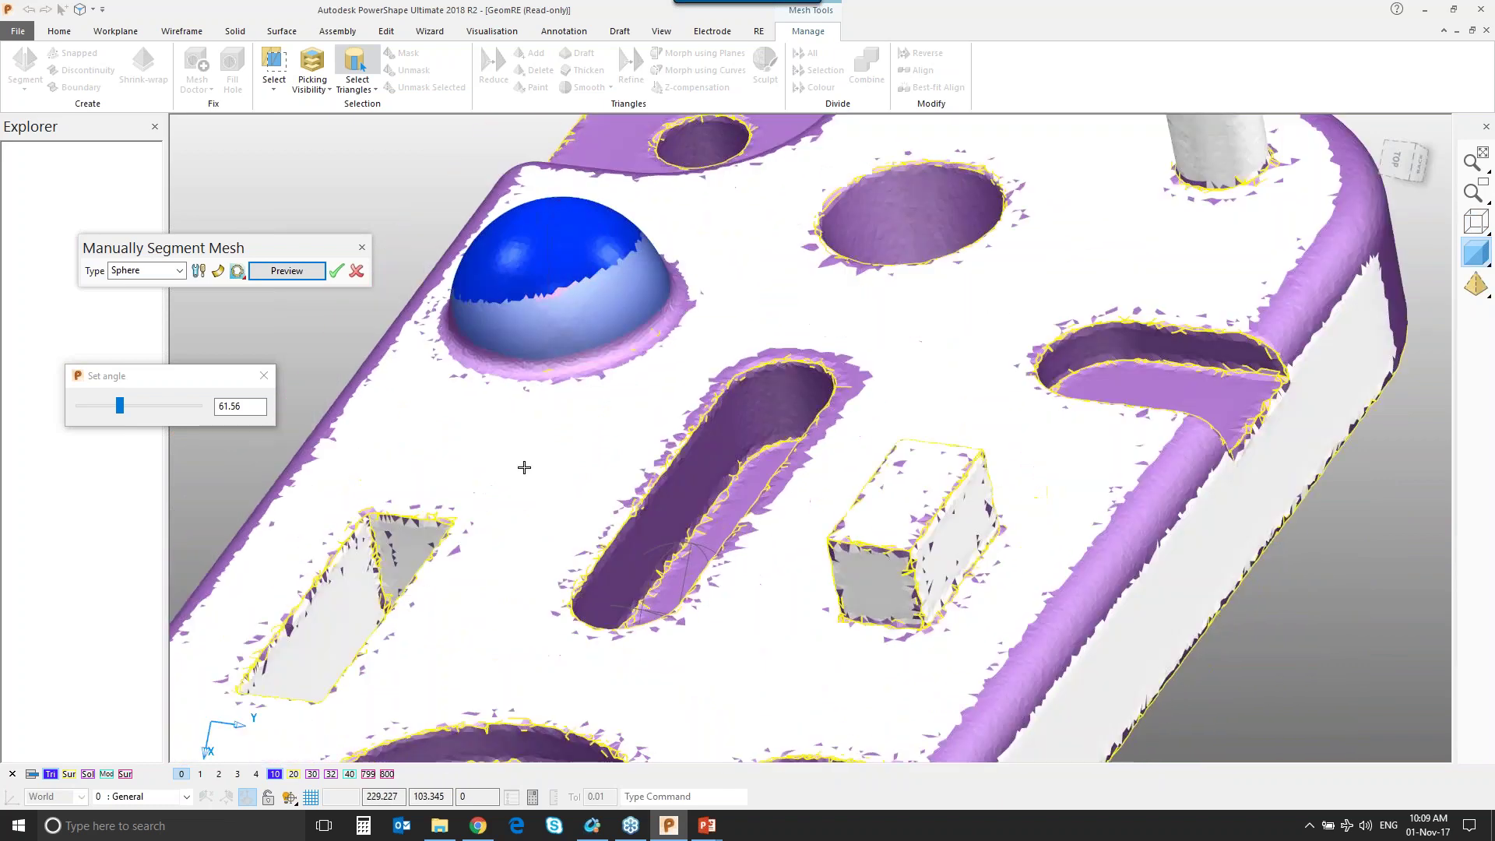
pyautogui.moveTo(654, 402); pyautogui.dragTo(524, 301, button='middle')
pyautogui.moveTo(623, 272); pyautogui.dragTo(529, 287, button='middle')
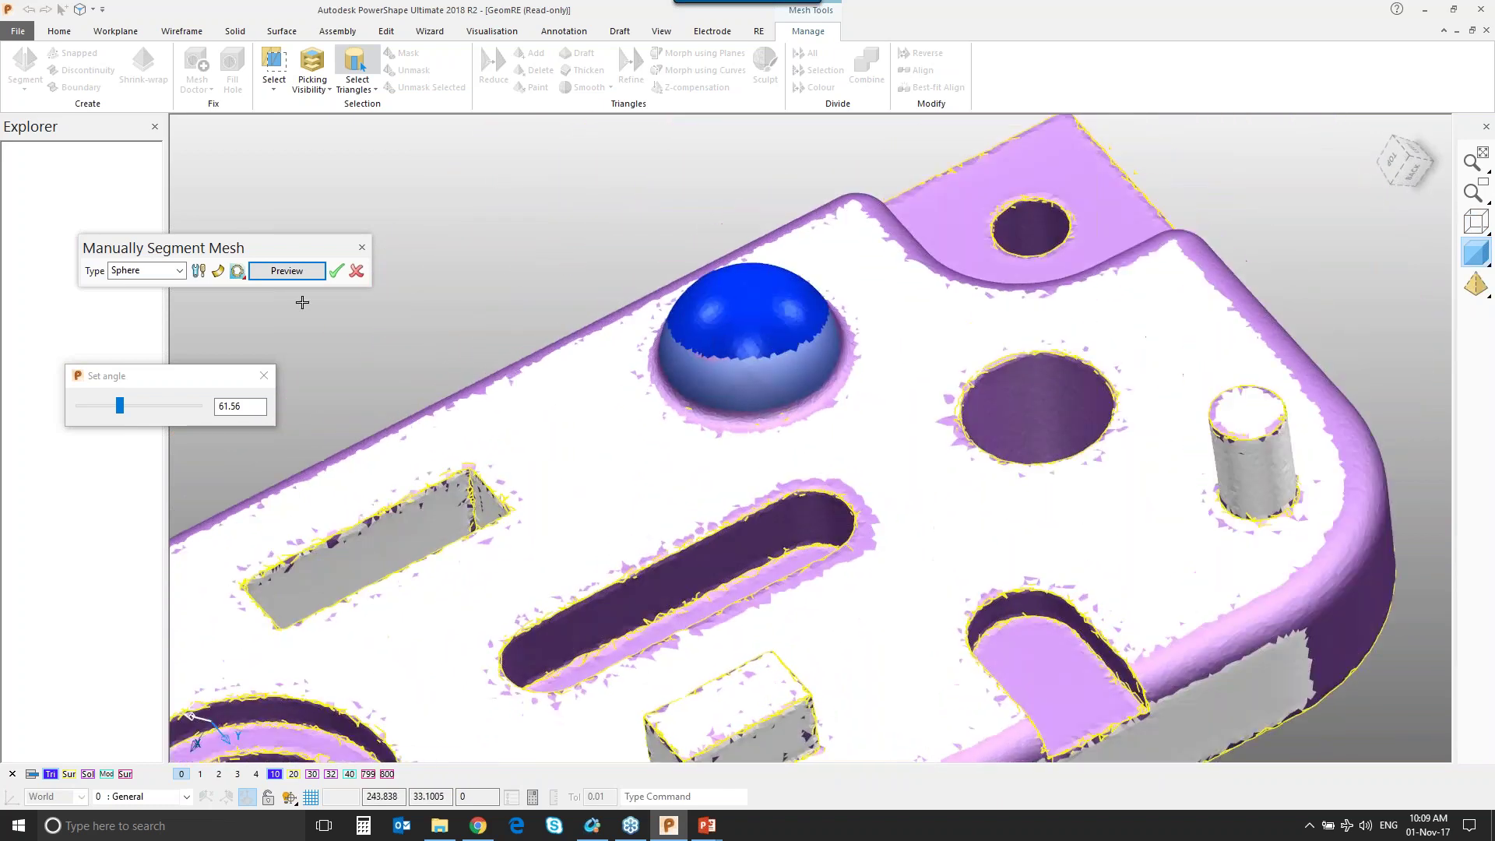
# Review the Fit Method options in the segmentation settings.
pyautogui.click(199, 272)
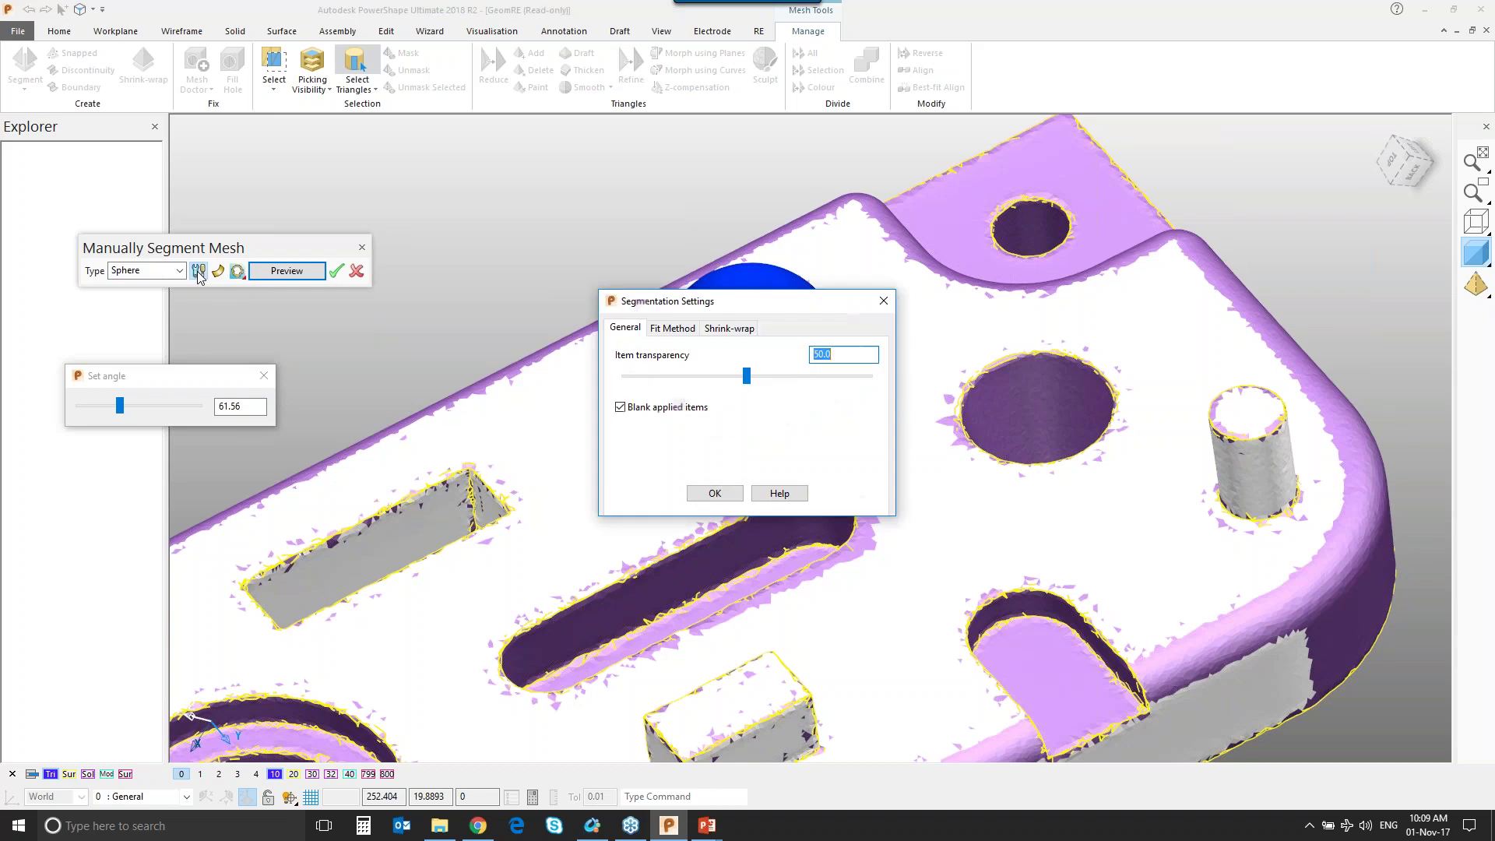
pyautogui.click(674, 328)
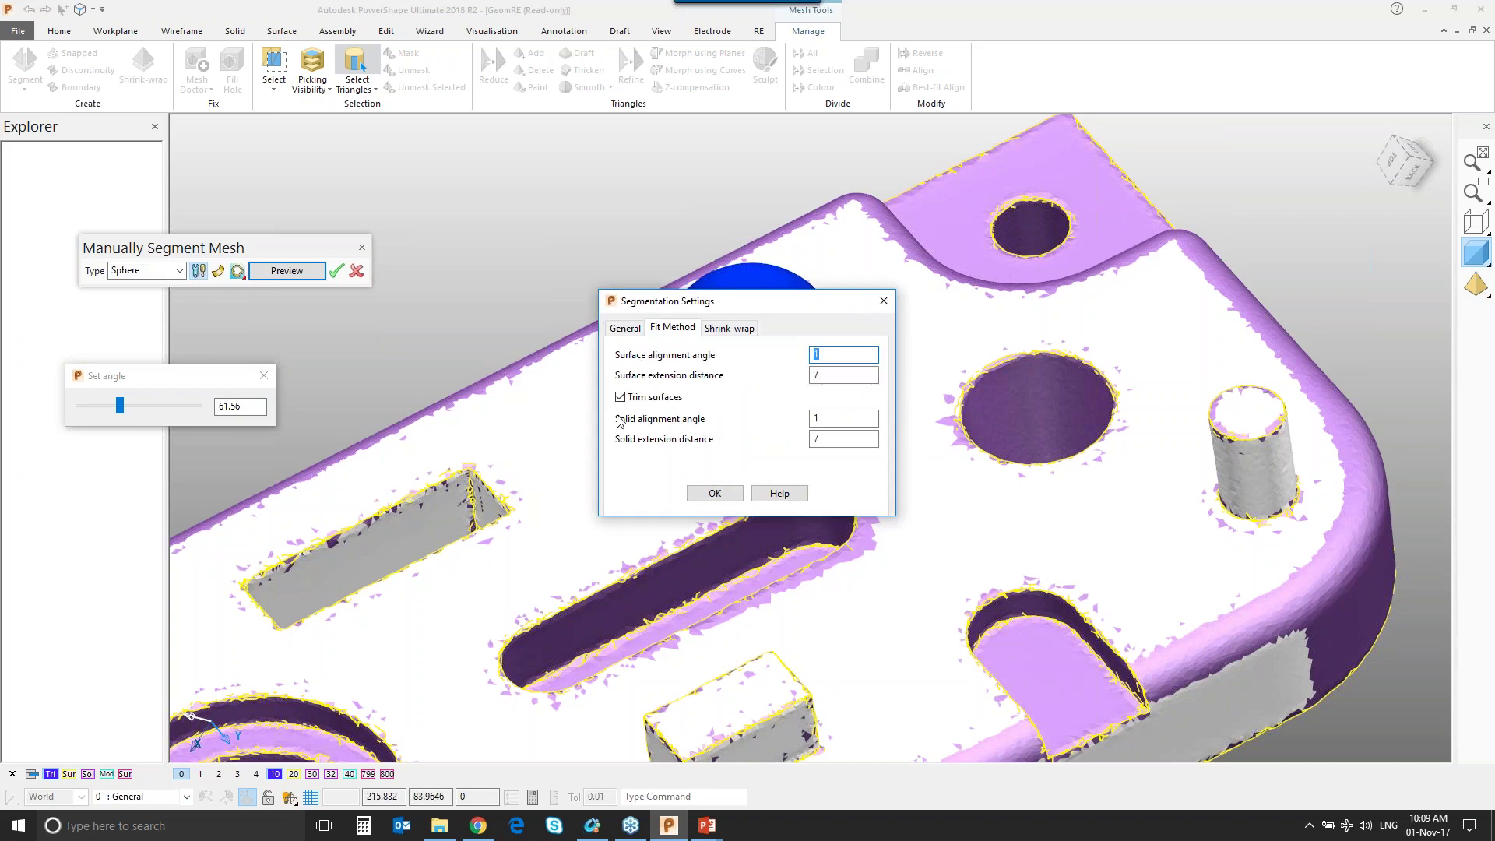
pyautogui.click(711, 494)
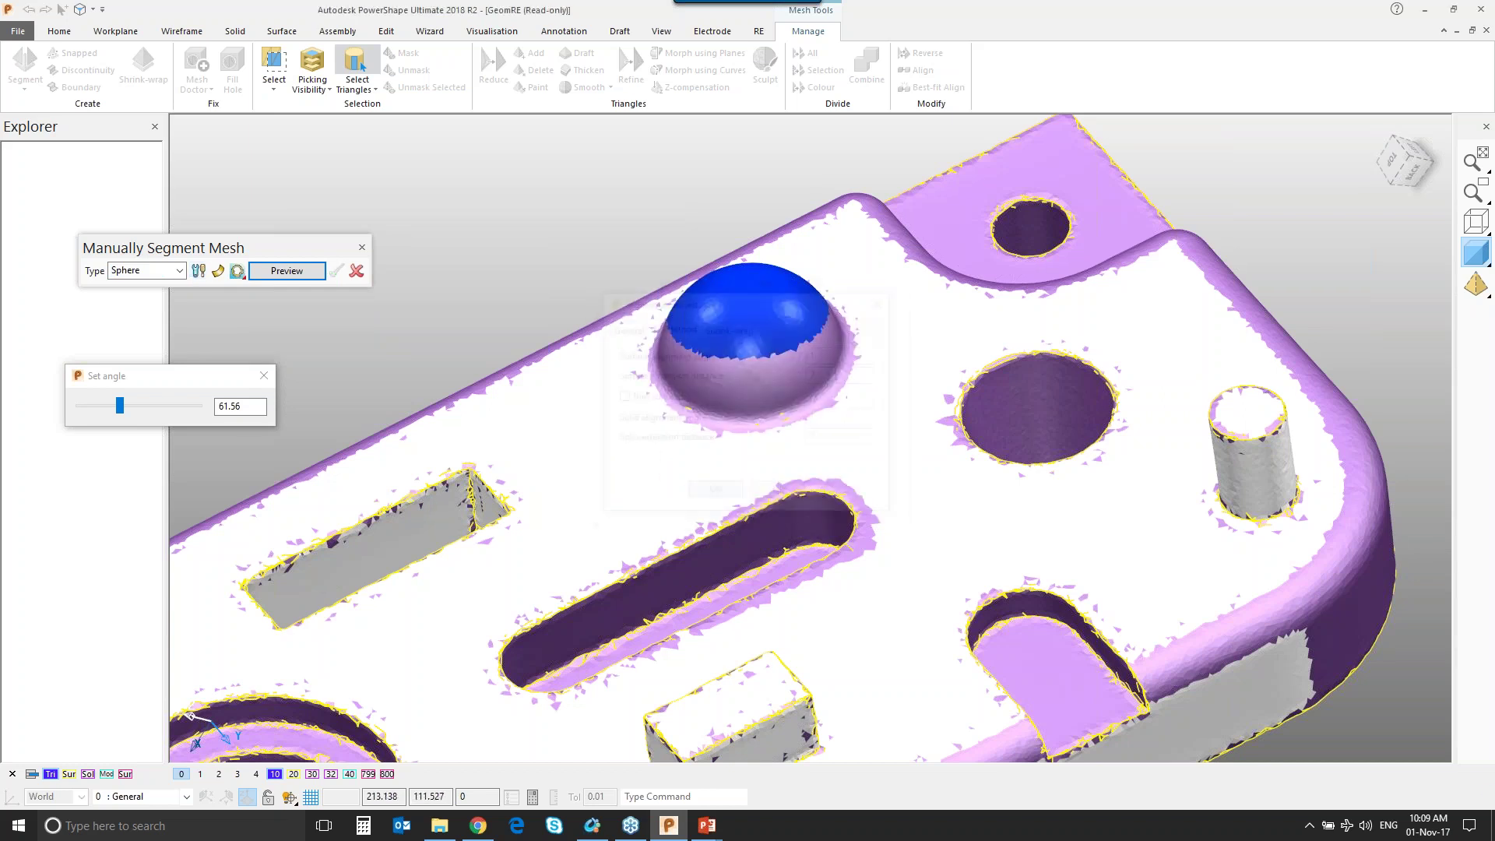
# Preview the sphere on the dome again, check it in wireframe and shaded display, and accept the fit.
pyautogui.click(280, 271)
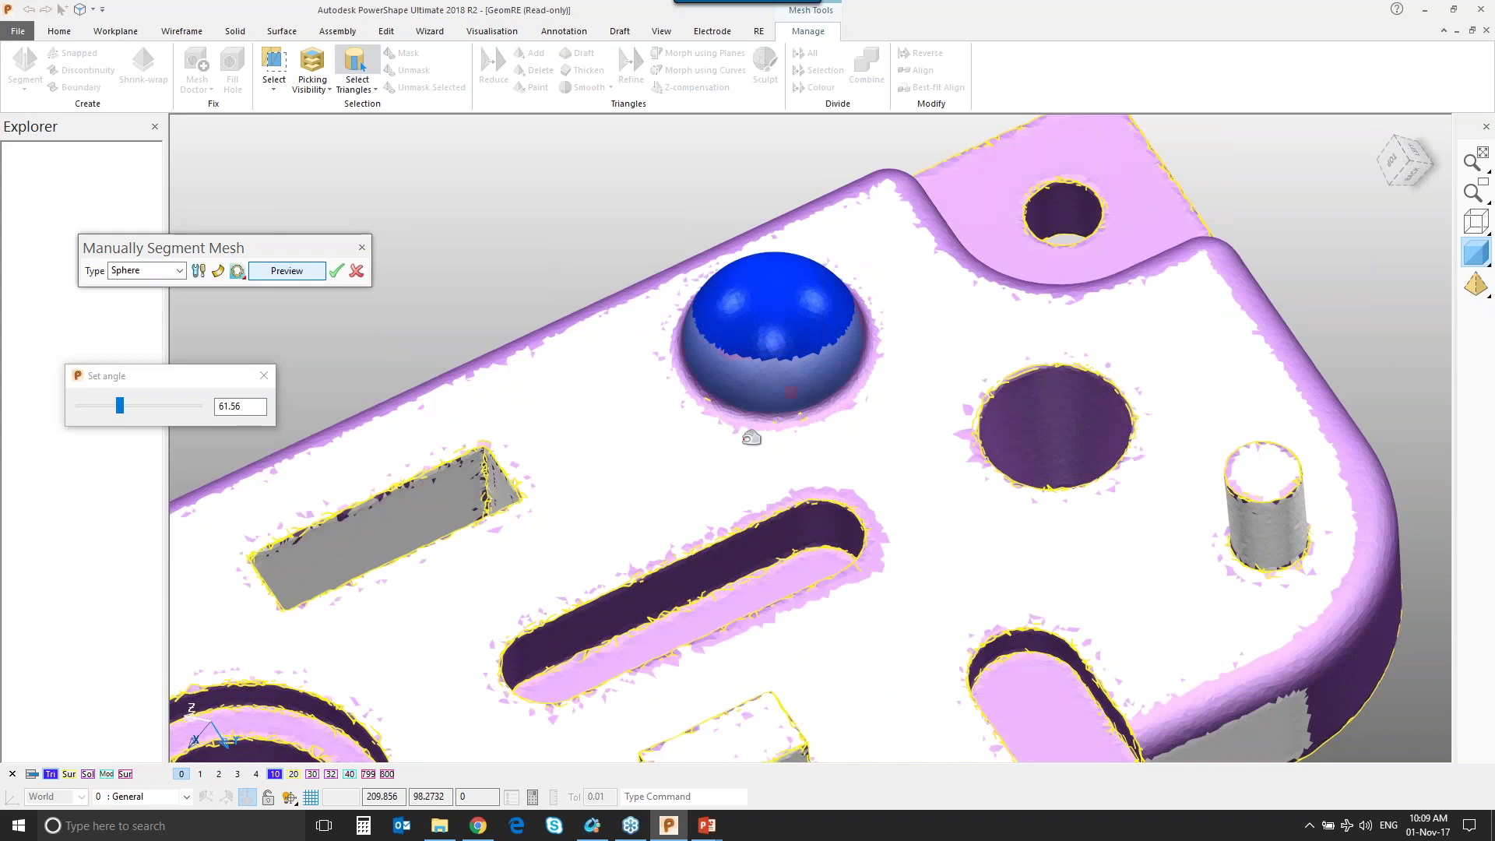
pyautogui.moveTo(752, 437)
pyautogui.mouseDown(button='middle')
pyautogui.moveTo(766, 367)
pyautogui.moveTo(714, 350)
pyautogui.moveTo(707, 408)
pyautogui.mouseUp(button='middle')
pyautogui.press('F2')
pyautogui.press('F3')
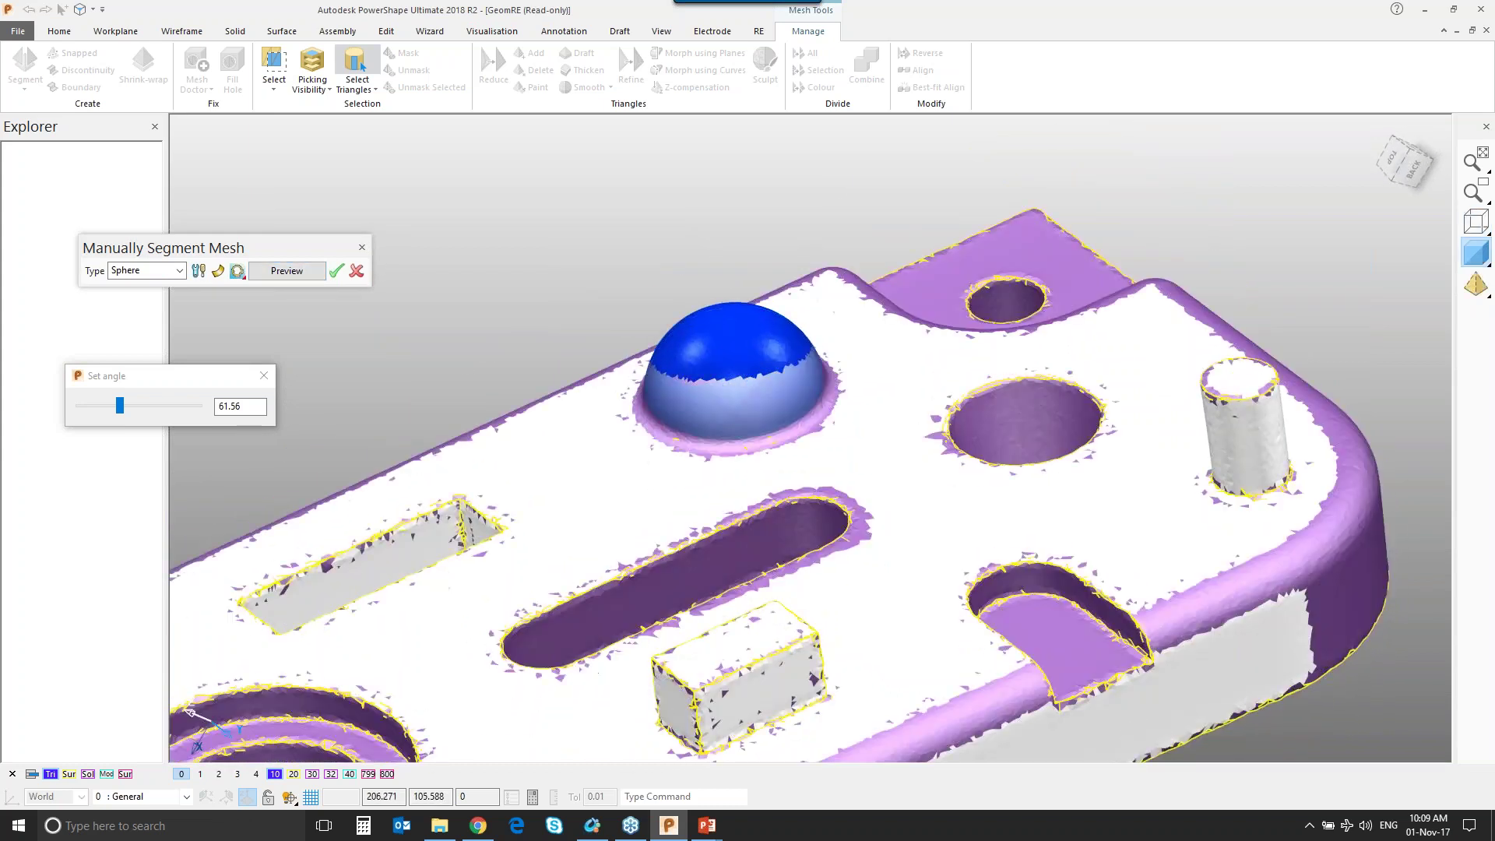
pyautogui.moveTo(439, 272); pyautogui.dragTo(434, 303, button='middle')
pyautogui.click(337, 272)
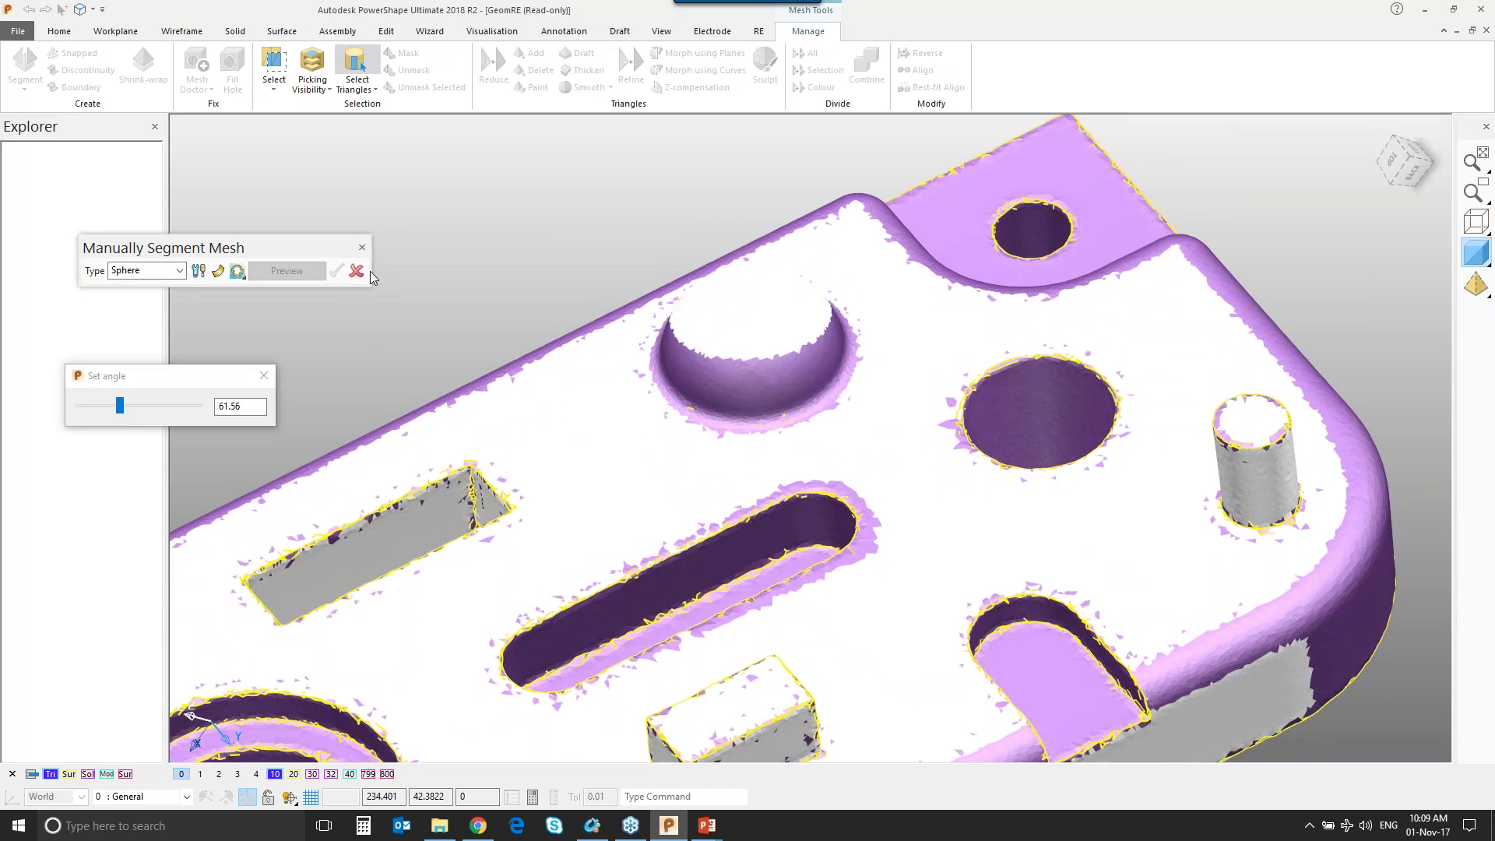
# End the manual segmentation and switch off level 10 so only the fitted surfaces are displayed.
pyautogui.click(357, 271)
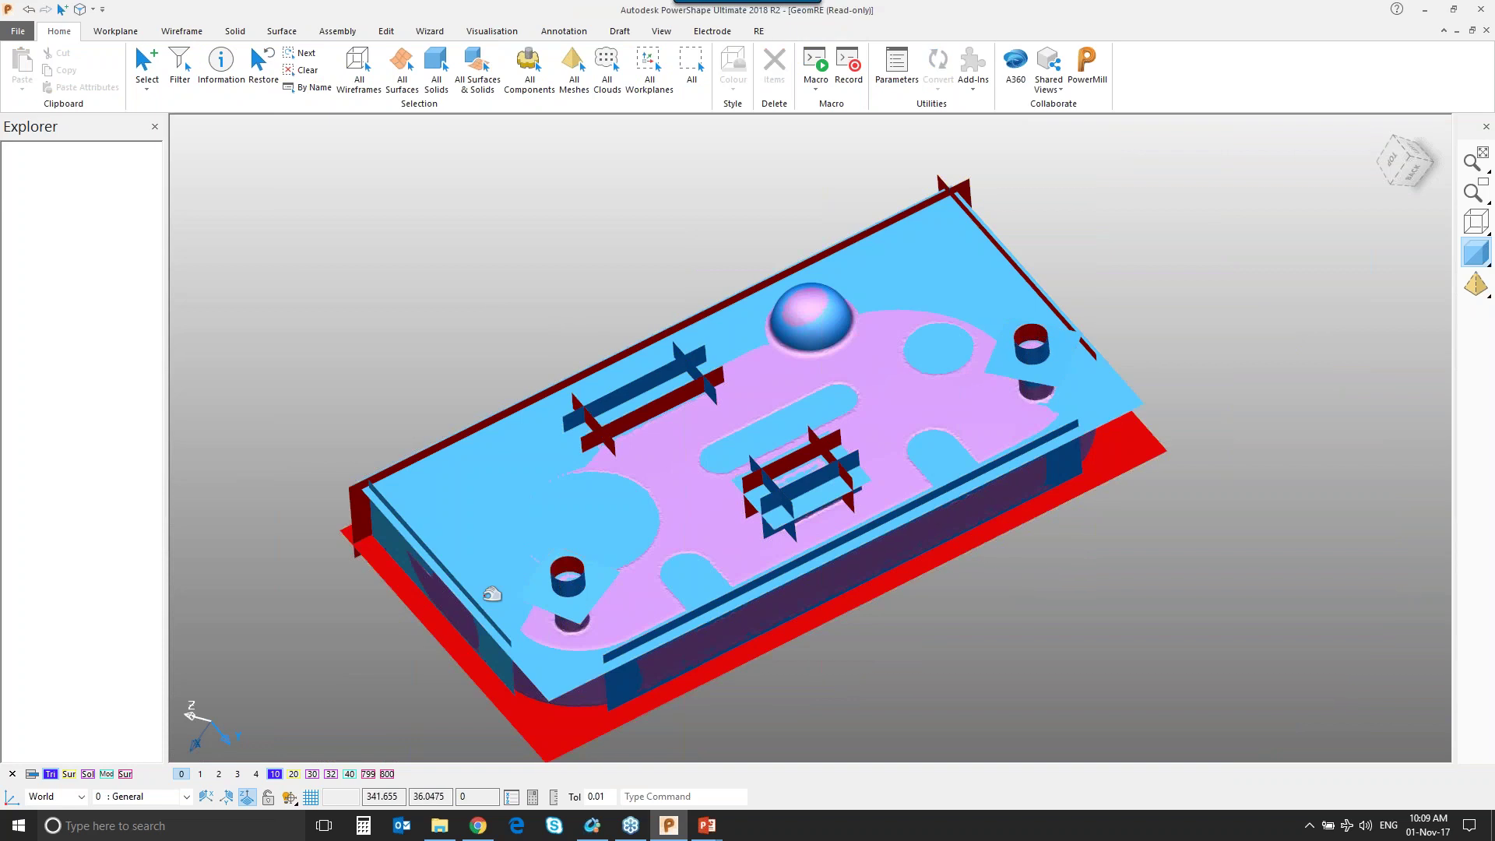
pyautogui.moveTo(494, 594); pyautogui.dragTo(491, 518, button='middle')
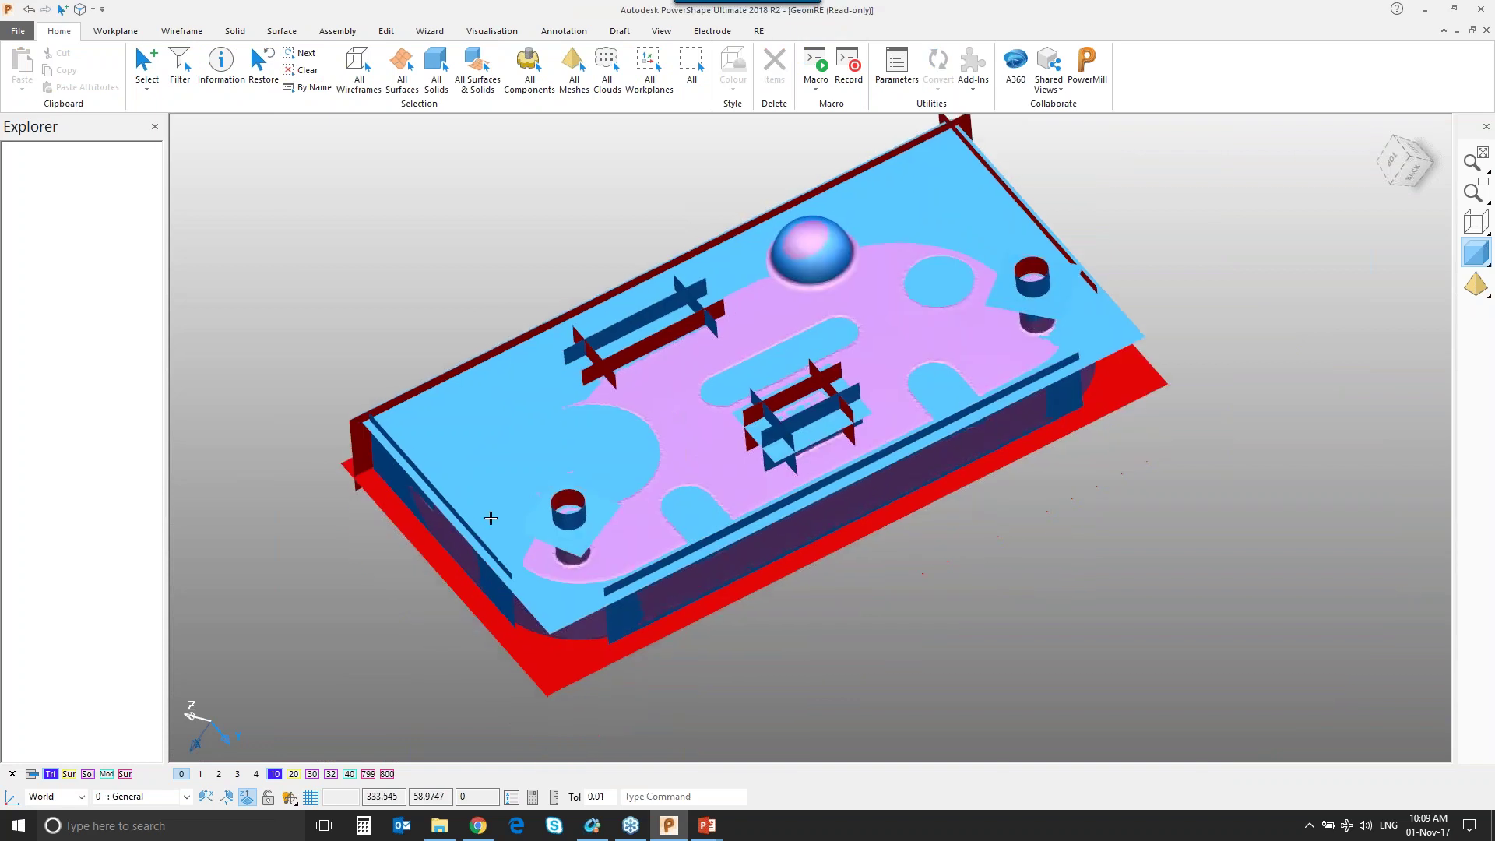
pyautogui.click(274, 774)
# Extend the long side plane beside the pins and block past the open corner at the end away from the dome.
pyautogui.moveTo(333, 599); pyautogui.dragTo(611, 489, button='middle')
pyautogui.scroll(4, 633, 502)
pyautogui.click(755, 427)
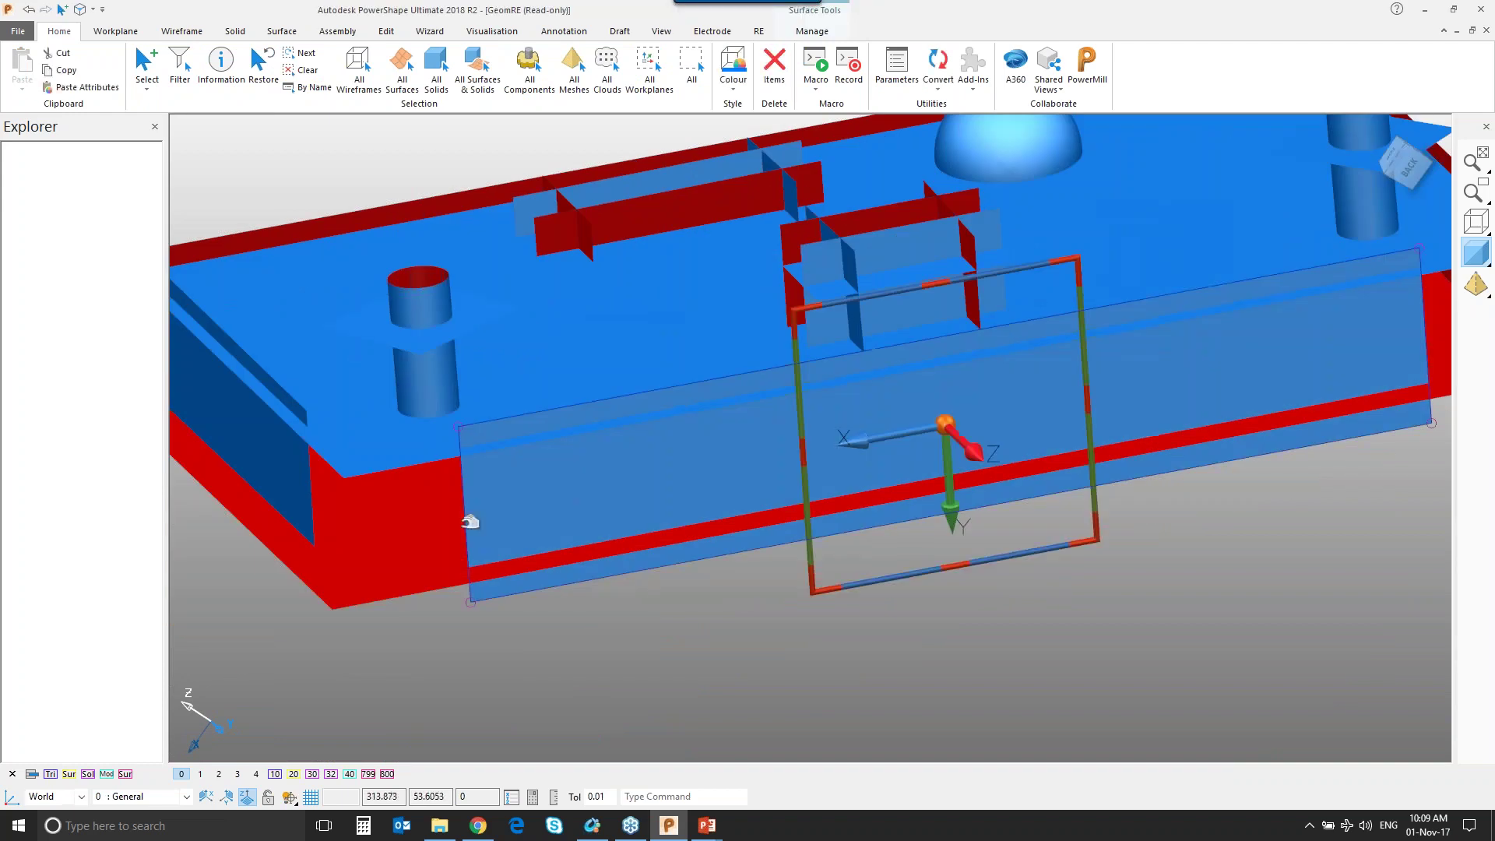
pyautogui.moveTo(471, 602); pyautogui.dragTo(260, 559)
# Extend the end plane farthest from the dome until it crosses the long side plane beside the pins.
pyautogui.moveTo(318, 529); pyautogui.dragTo(561, 428, button='middle')
pyautogui.click(561, 427)
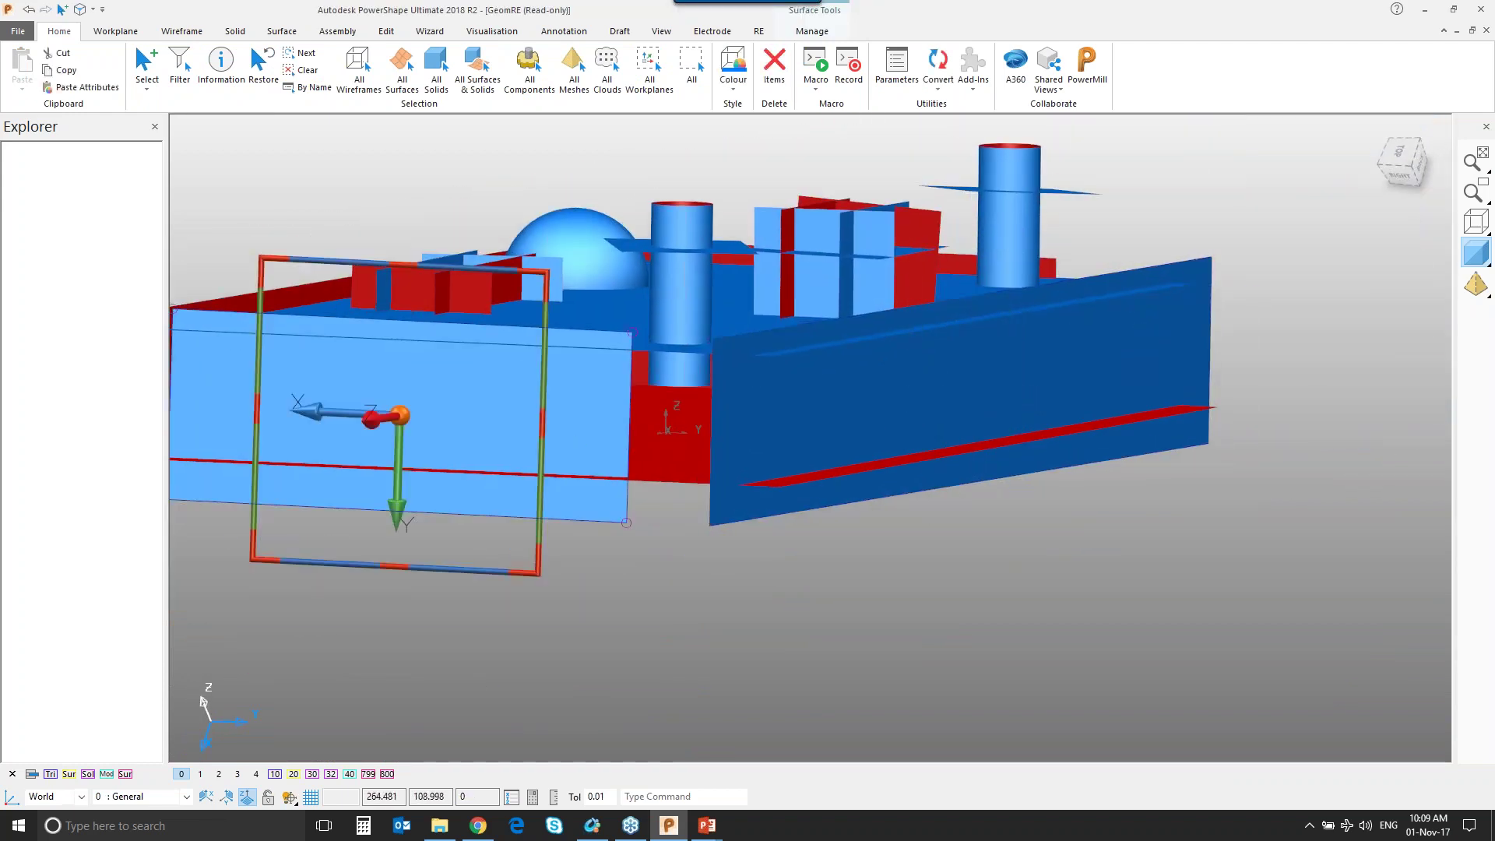
pyautogui.moveTo(834, 400); pyautogui.dragTo(1261, 412, button='middle')
pyautogui.scroll(-4, 614, 421)
pyautogui.click(1009, 503)
# Select the same end plane again and lengthen it well beyond both long side planes.
pyautogui.scroll(5, 888, 501)
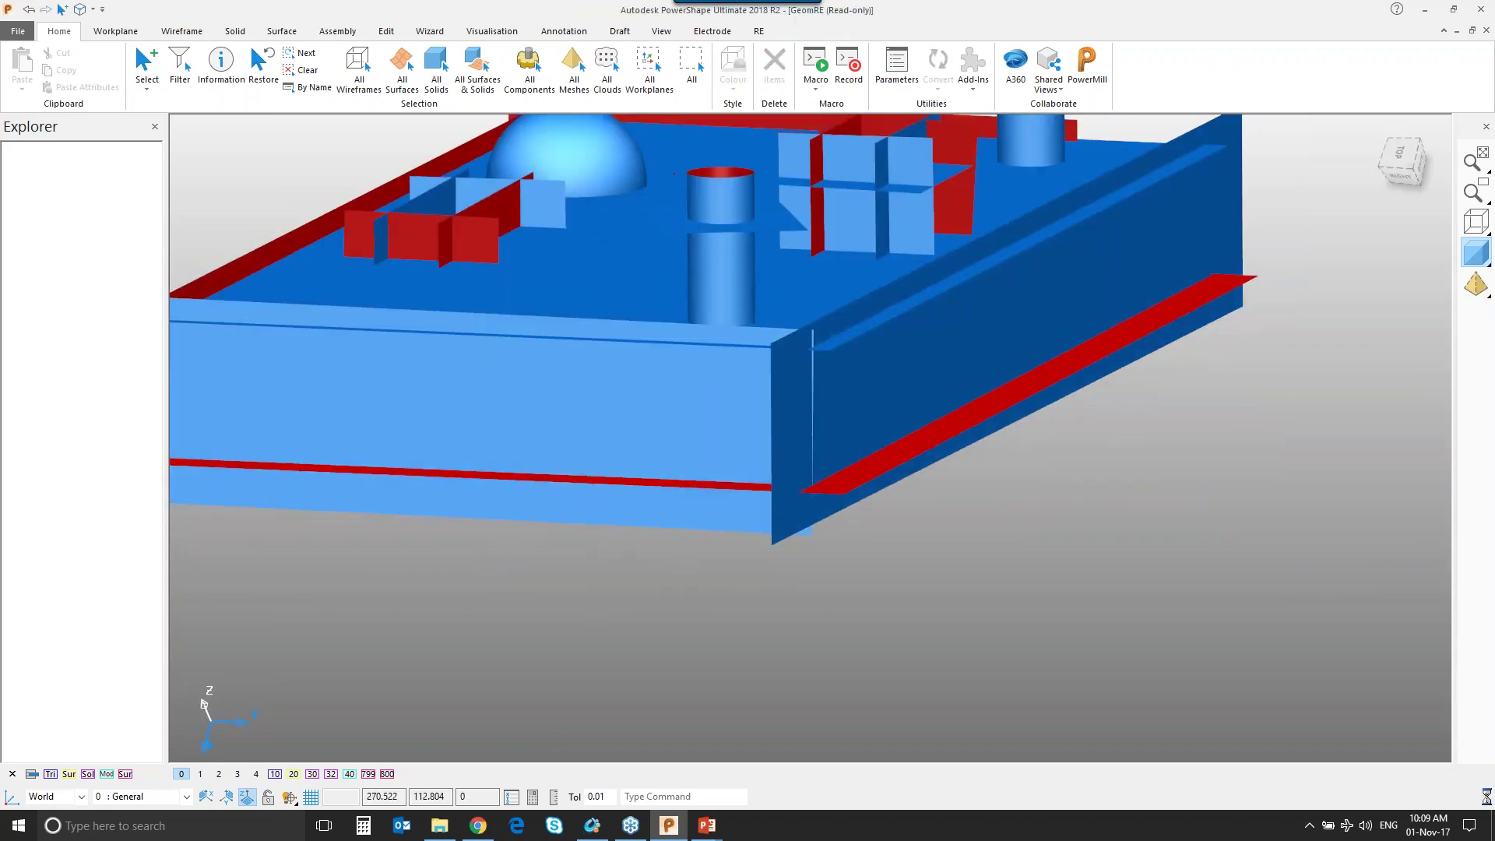
pyautogui.click(826, 407)
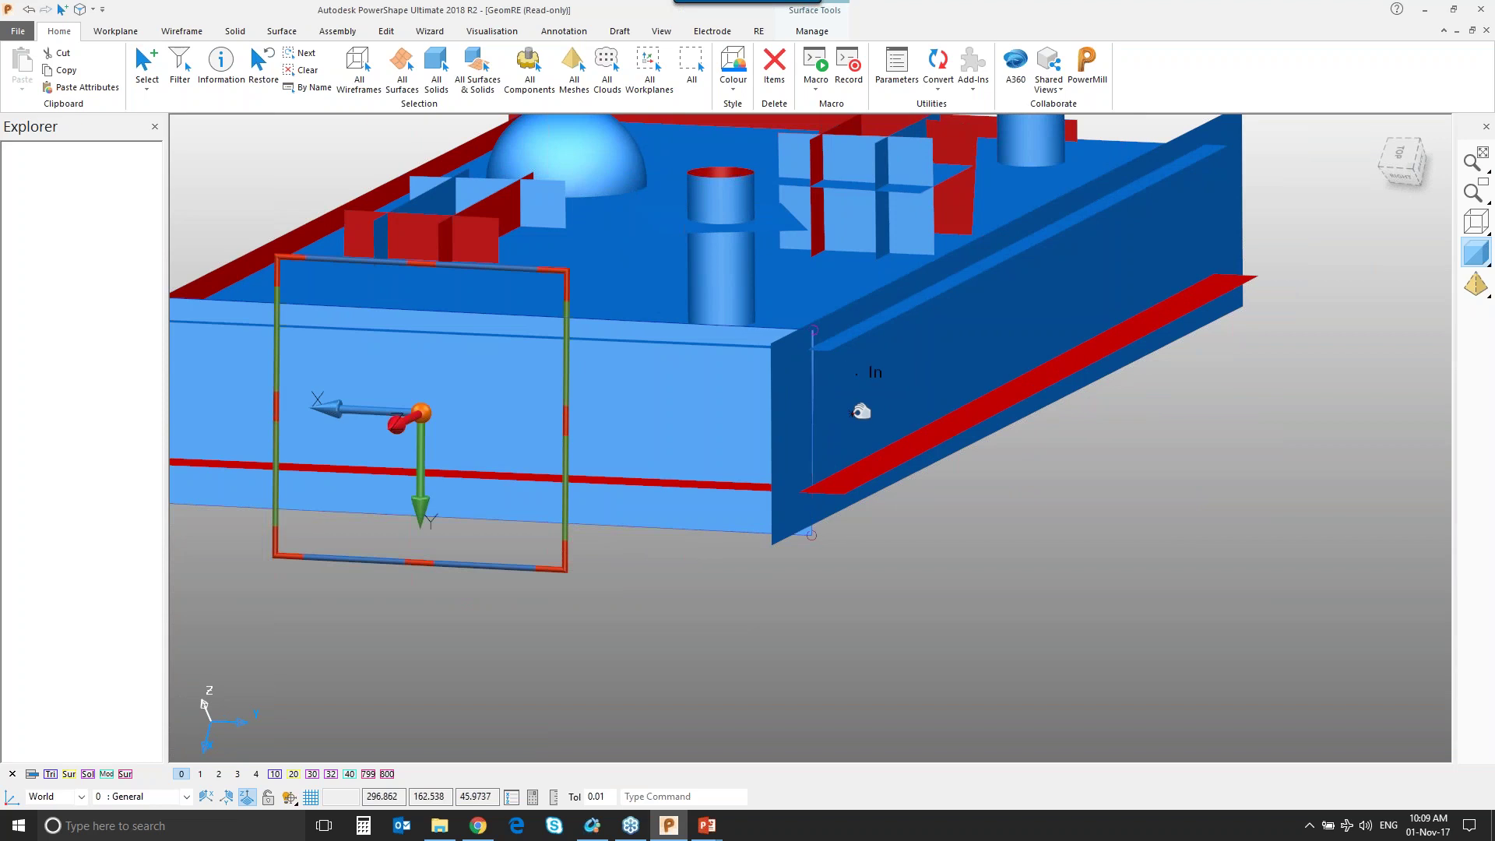
pyautogui.scroll(-4, 907, 426)
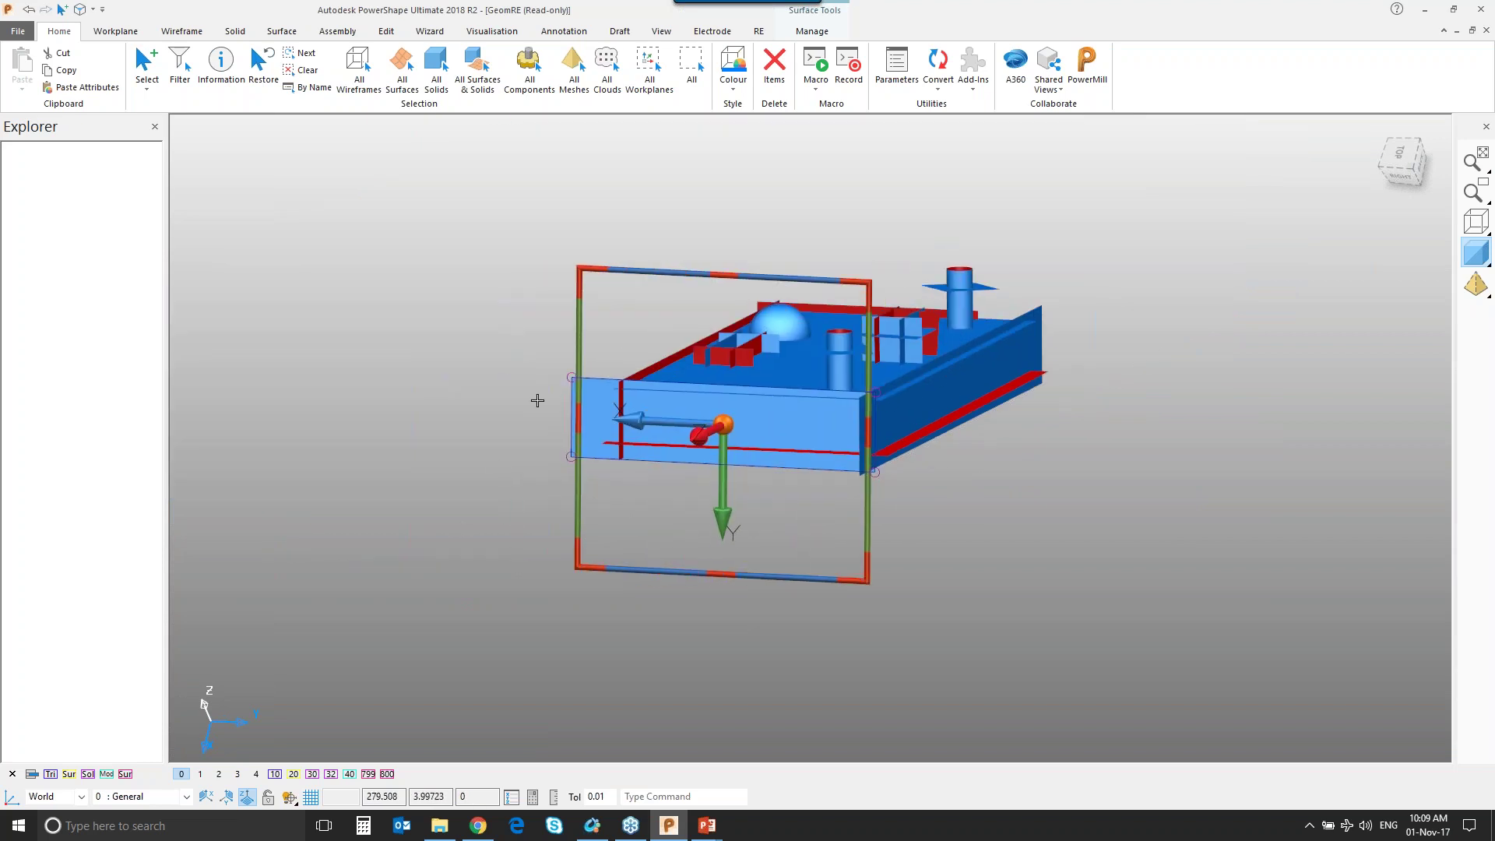
pyautogui.scroll(5, 704, 390)
pyautogui.moveTo(822, 395); pyautogui.dragTo(629, 394)
# Extend the plane at the opposite end, nearest the dome, past the long side plane beside the pins.
pyautogui.scroll(-5, 970, 451)
pyautogui.moveTo(1071, 495); pyautogui.dragTo(804, 428, button='middle')
pyautogui.moveTo(803, 429); pyautogui.dragTo(724, 429, button='middle')
pyautogui.click(1048, 540)
pyautogui.click(779, 459)
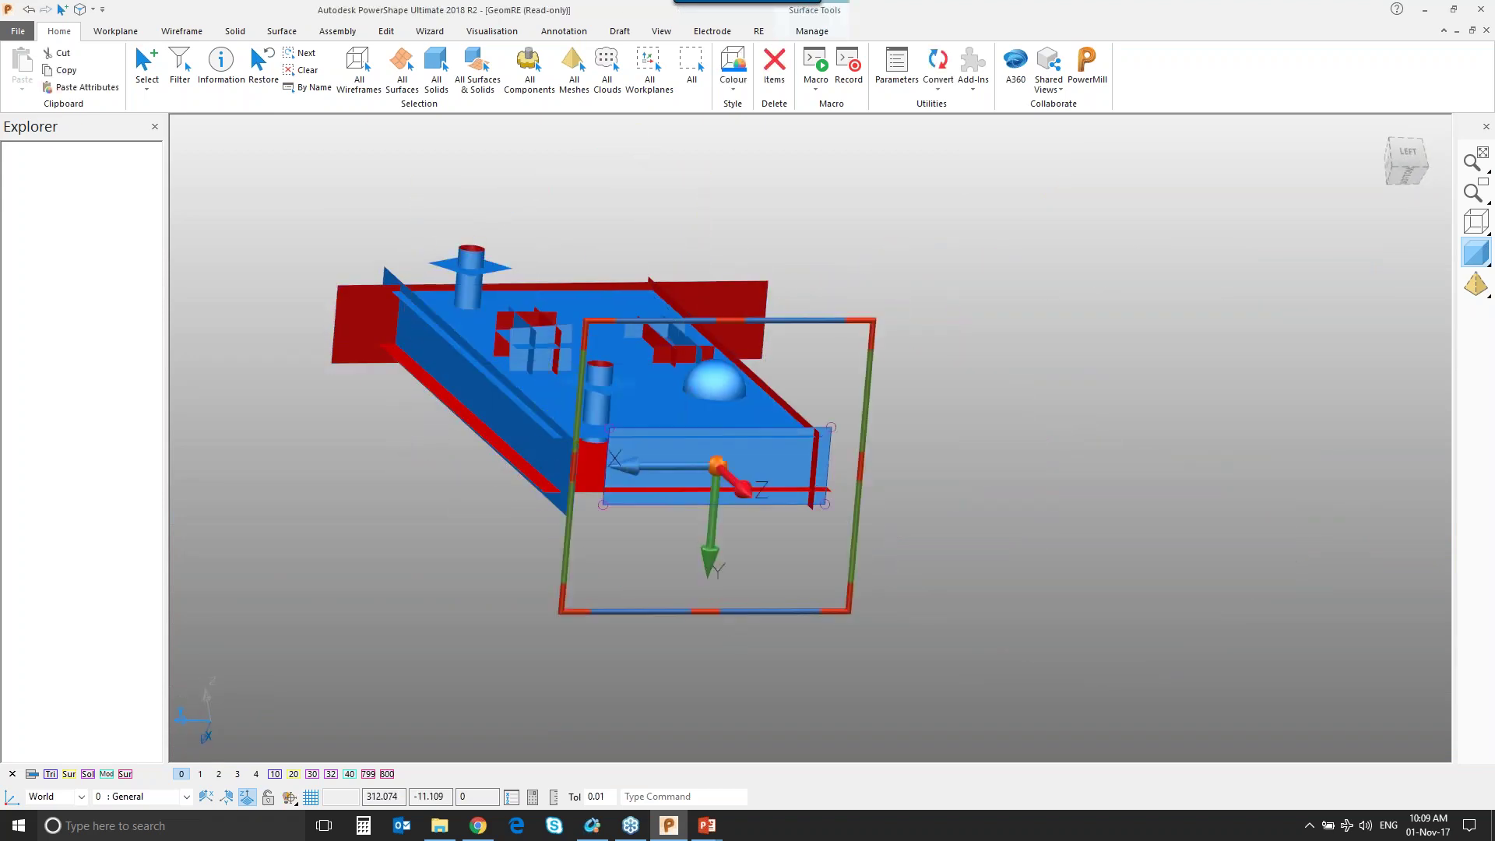
pyautogui.scroll(3, 811, 443)
pyautogui.moveTo(481, 484); pyautogui.dragTo(244, 485)
pyautogui.scroll(-2, 753, 483)
# Stretch the side plane at the remaining corner so that all neighbouring side planes cross, and clear the selection.
pyautogui.moveTo(752, 483); pyautogui.dragTo(1038, 520, button='middle')
pyautogui.scroll(3, 978, 493)
pyautogui.moveTo(1057, 528); pyautogui.dragTo(961, 513)
pyautogui.scroll(-2, 914, 364)
pyautogui.moveTo(610, 561); pyautogui.dragTo(334, 410, button='middle')
pyautogui.click(335, 410)
# Select all the fitted planes, cylinders and the sphere together.
pyautogui.keyDown('shift'); pyautogui.moveTo(425, 409); pyautogui.dragTo(213, 284, button='middle'); pyautogui.keyUp('shift')
pyautogui.moveTo(213, 284); pyautogui.dragTo(226, 373, button='middle')
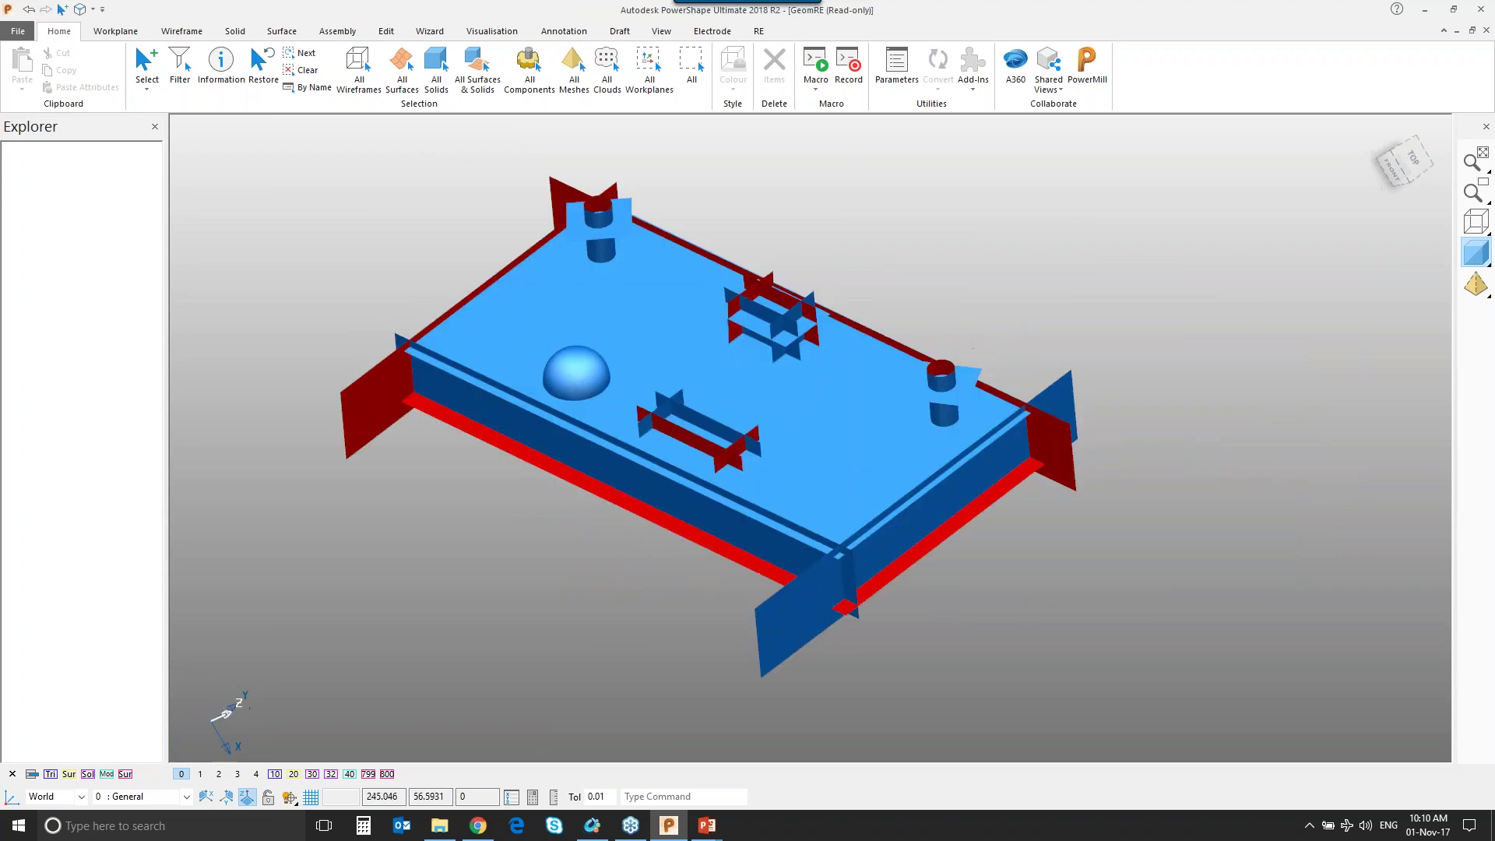
pyautogui.moveTo(972, 349); pyautogui.dragTo(887, 340, button='middle')
pyautogui.scroll(-2, 948, 353)
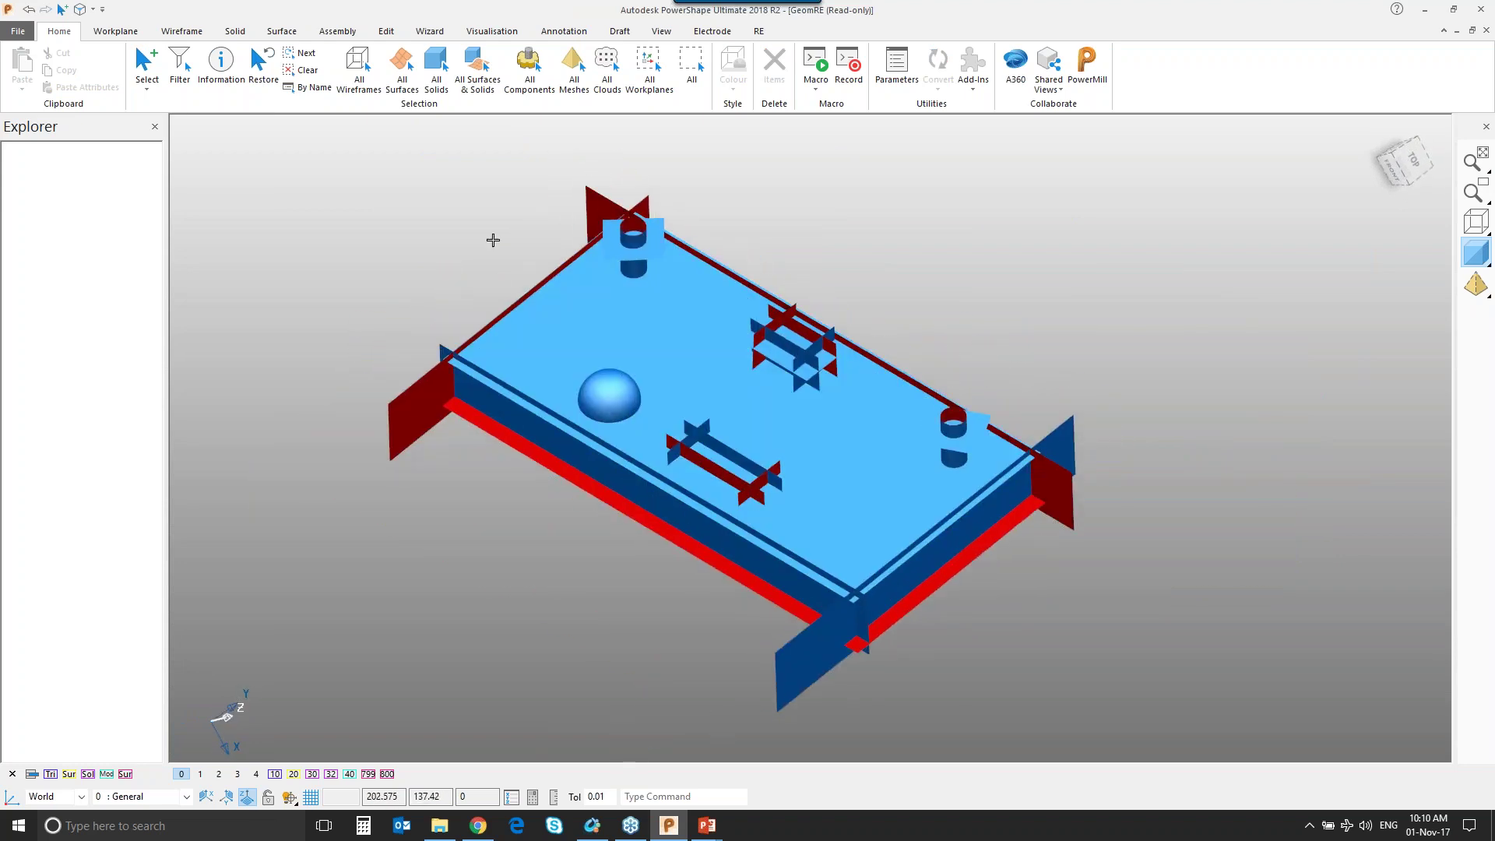
pyautogui.moveTo(292, 148); pyautogui.dragTo(1200, 728)
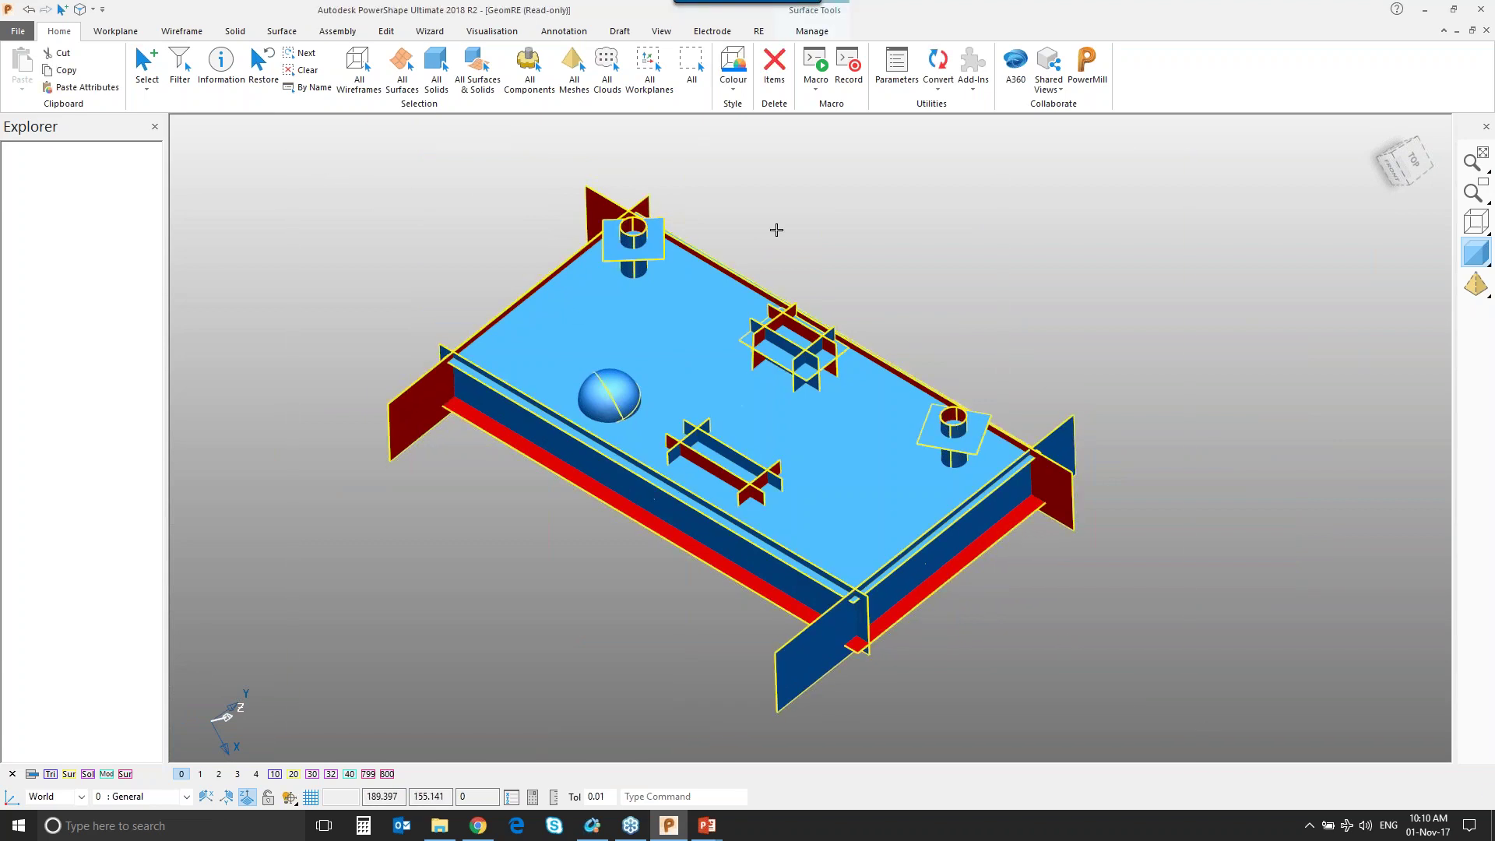
# Create a solid from the selected surfaces by automatically trimming them, inspect the previewed body and accept it.
pyautogui.click(236, 33)
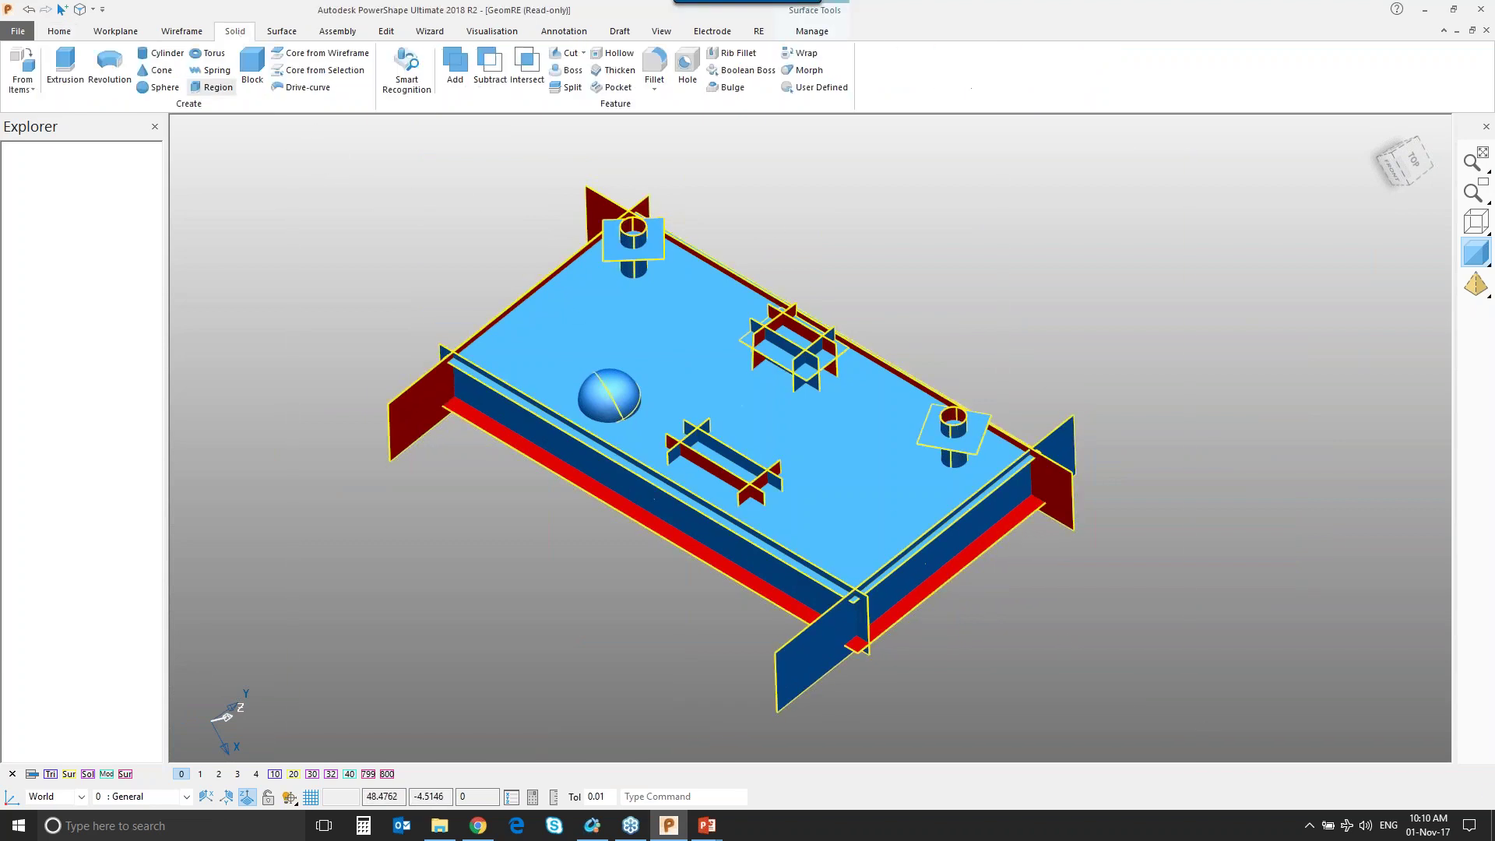
pyautogui.click(28, 89)
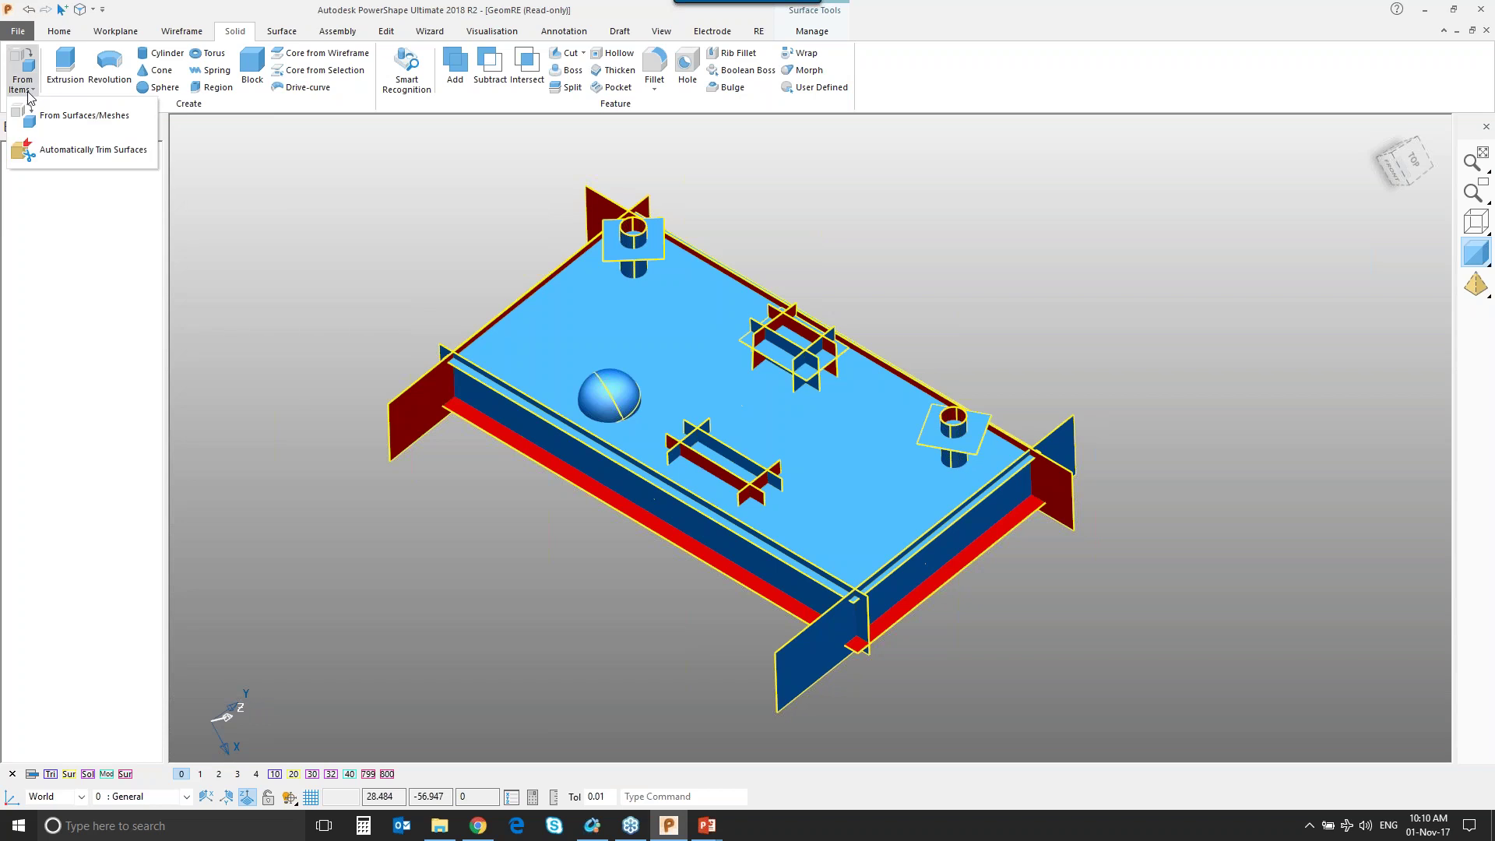
pyautogui.click(28, 155)
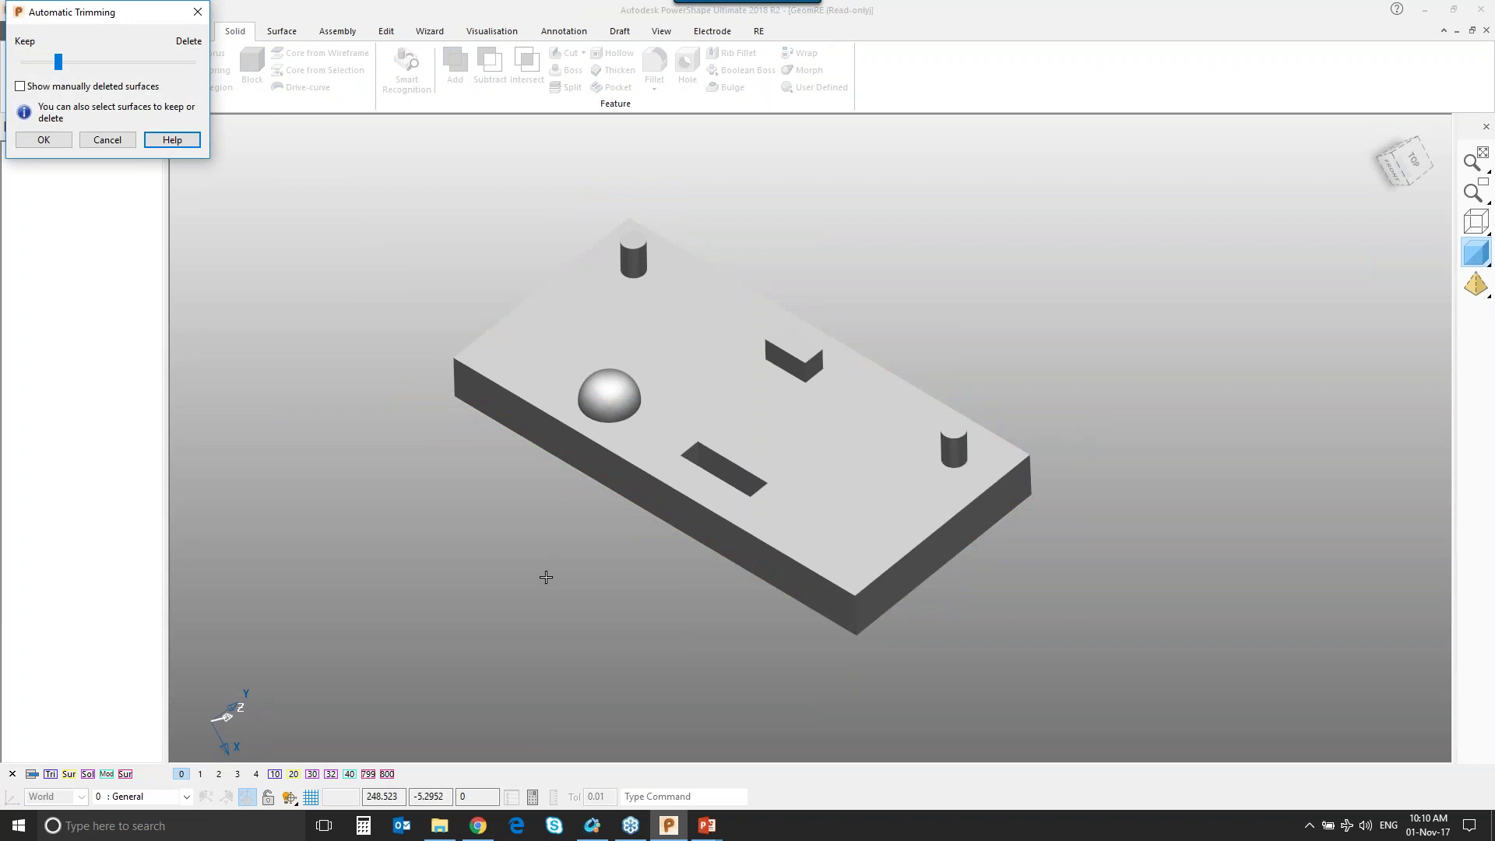
pyautogui.scroll(2, 547, 568)
pyautogui.keyDown('shift'); pyautogui.moveTo(554, 501); pyautogui.dragTo(646, 523, button='middle'); pyautogui.keyUp('shift')
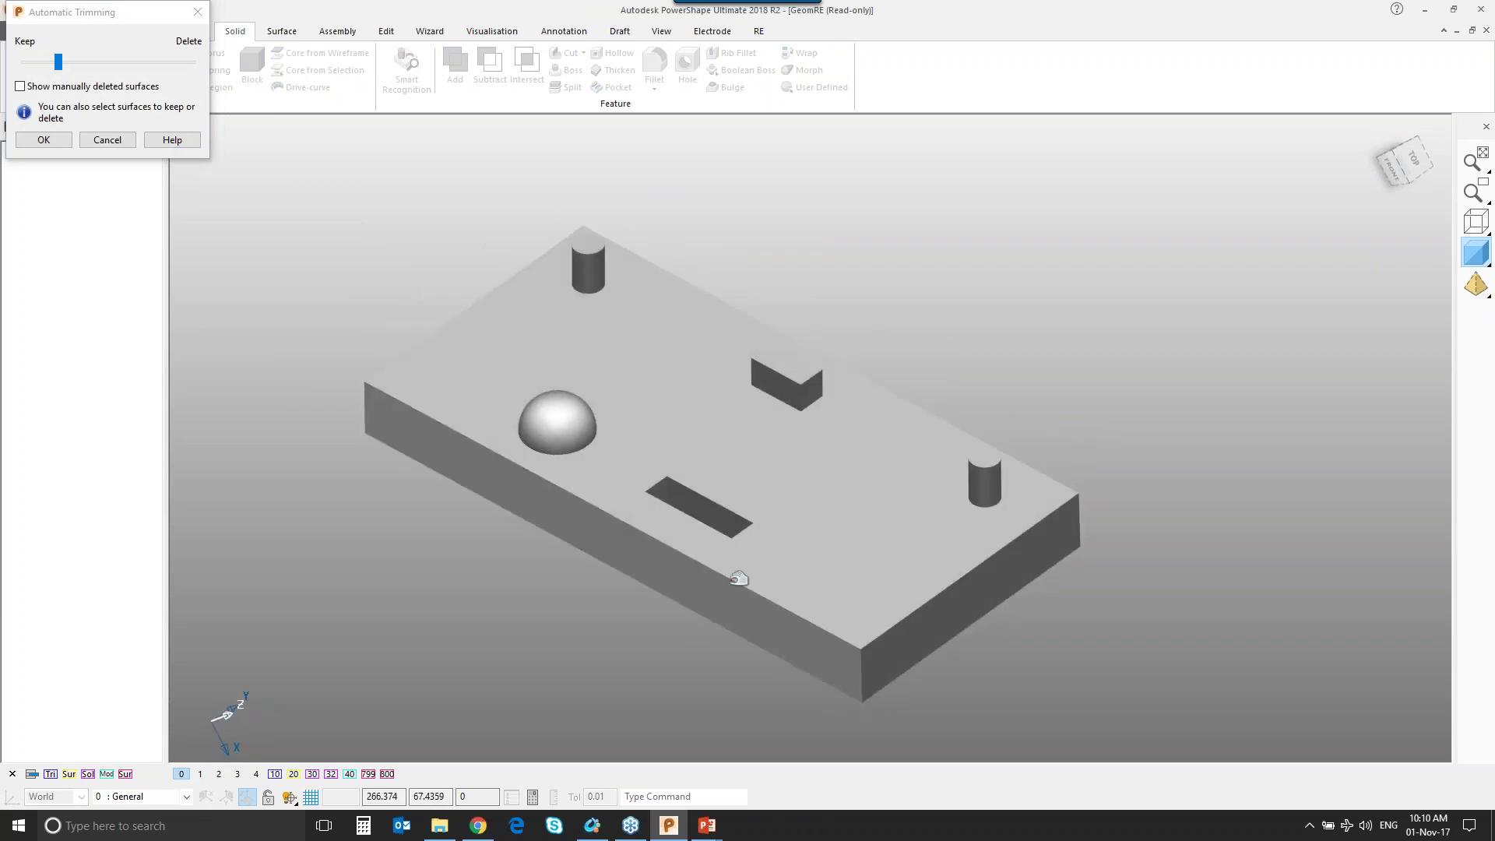
pyautogui.click(44, 139)
pyautogui.moveTo(639, 467); pyautogui.dragTo(584, 394, button='middle')
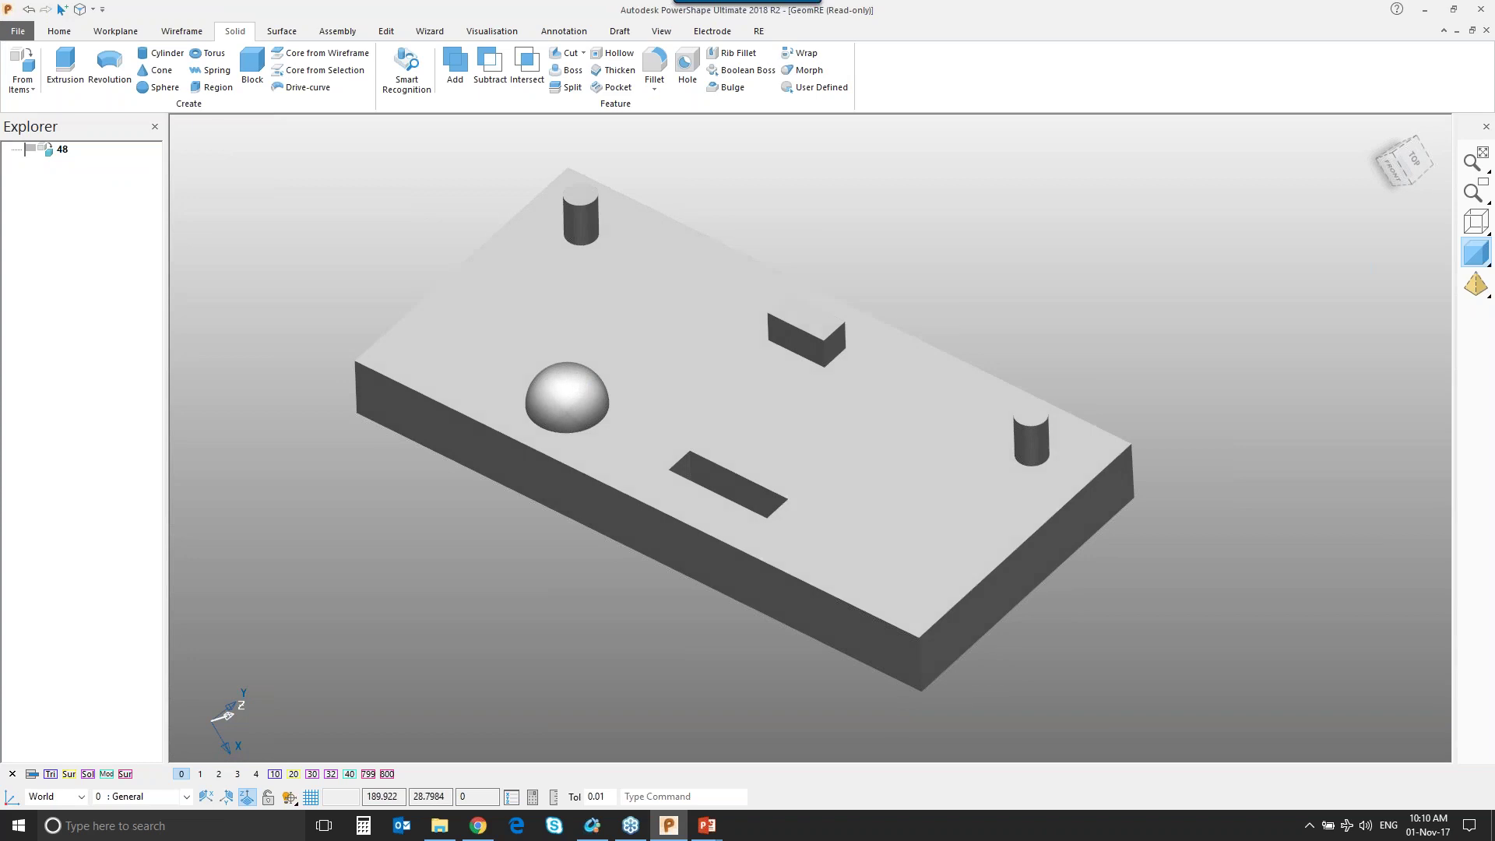
# Delete the automatically trimmed solid so the trimming can be repeated.
pyautogui.scroll(2, 551, 459)
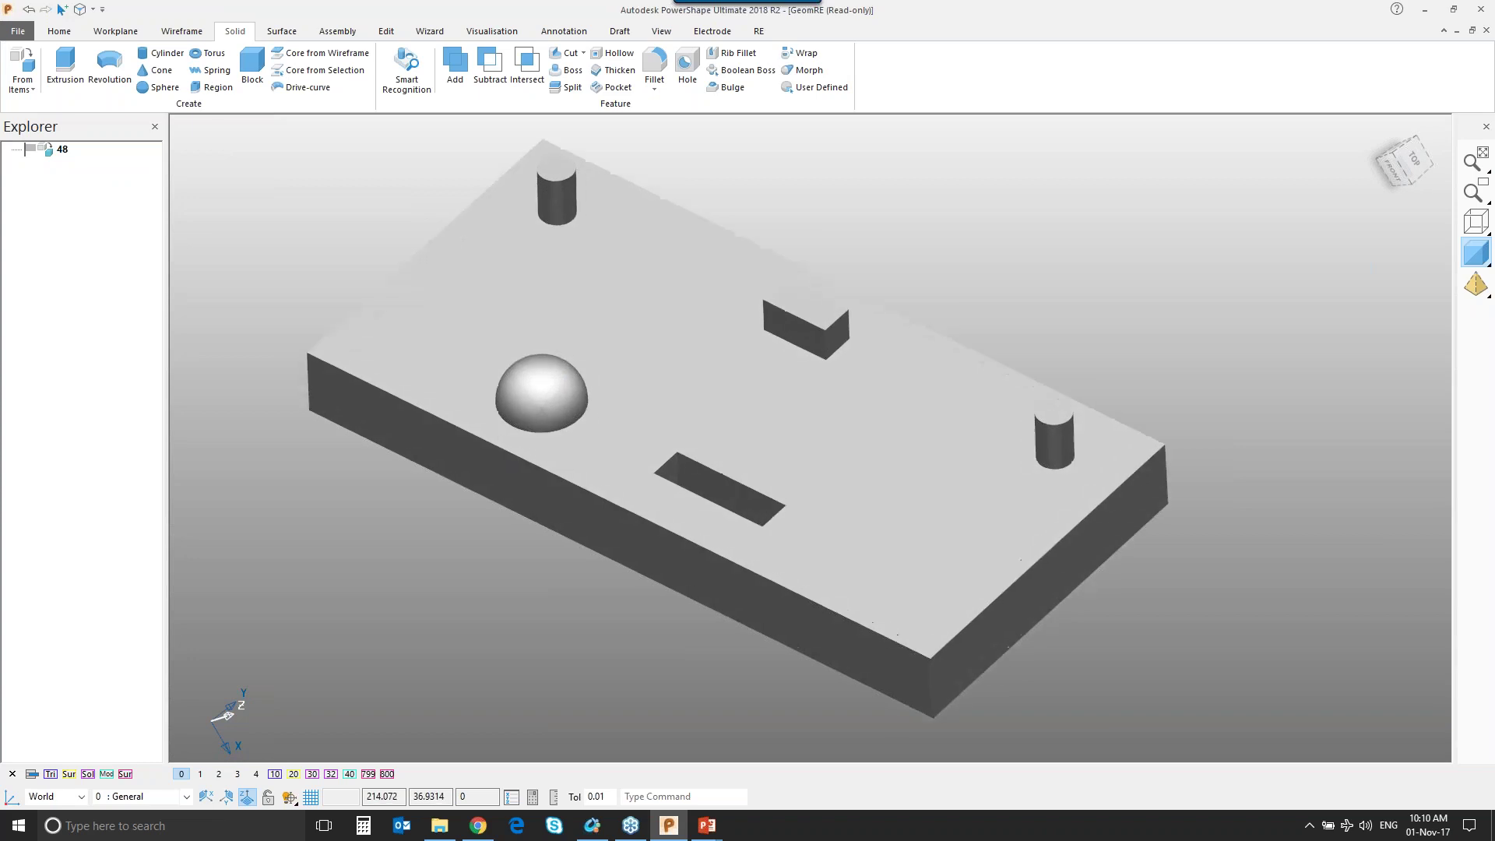
pyautogui.keyDown('shift'); pyautogui.moveTo(551, 459); pyautogui.dragTo(605, 464, button='middle'); pyautogui.keyUp('shift')
pyautogui.click(605, 464)
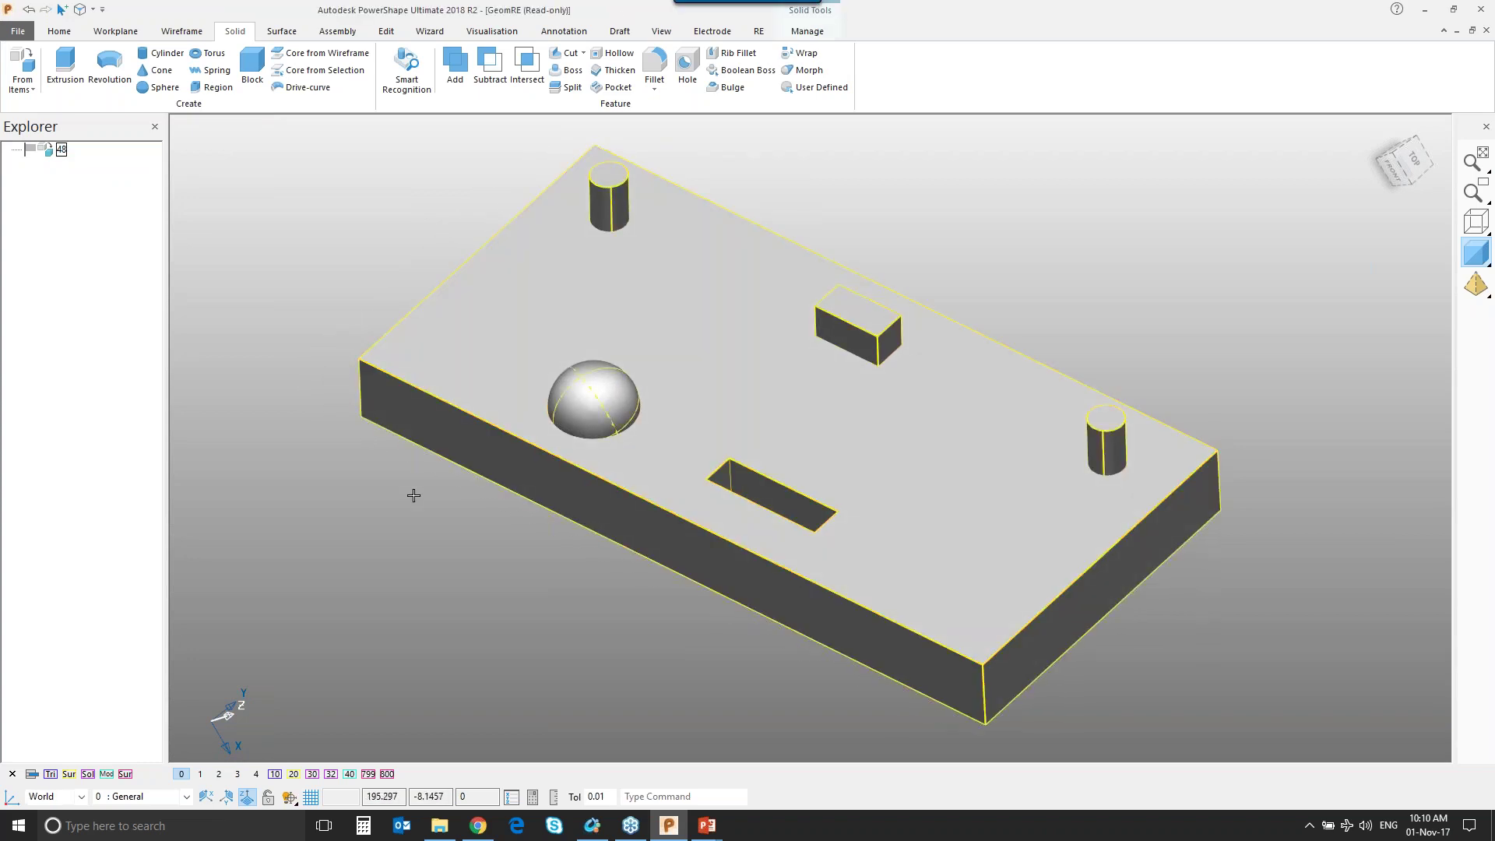
pyautogui.press('Delete')
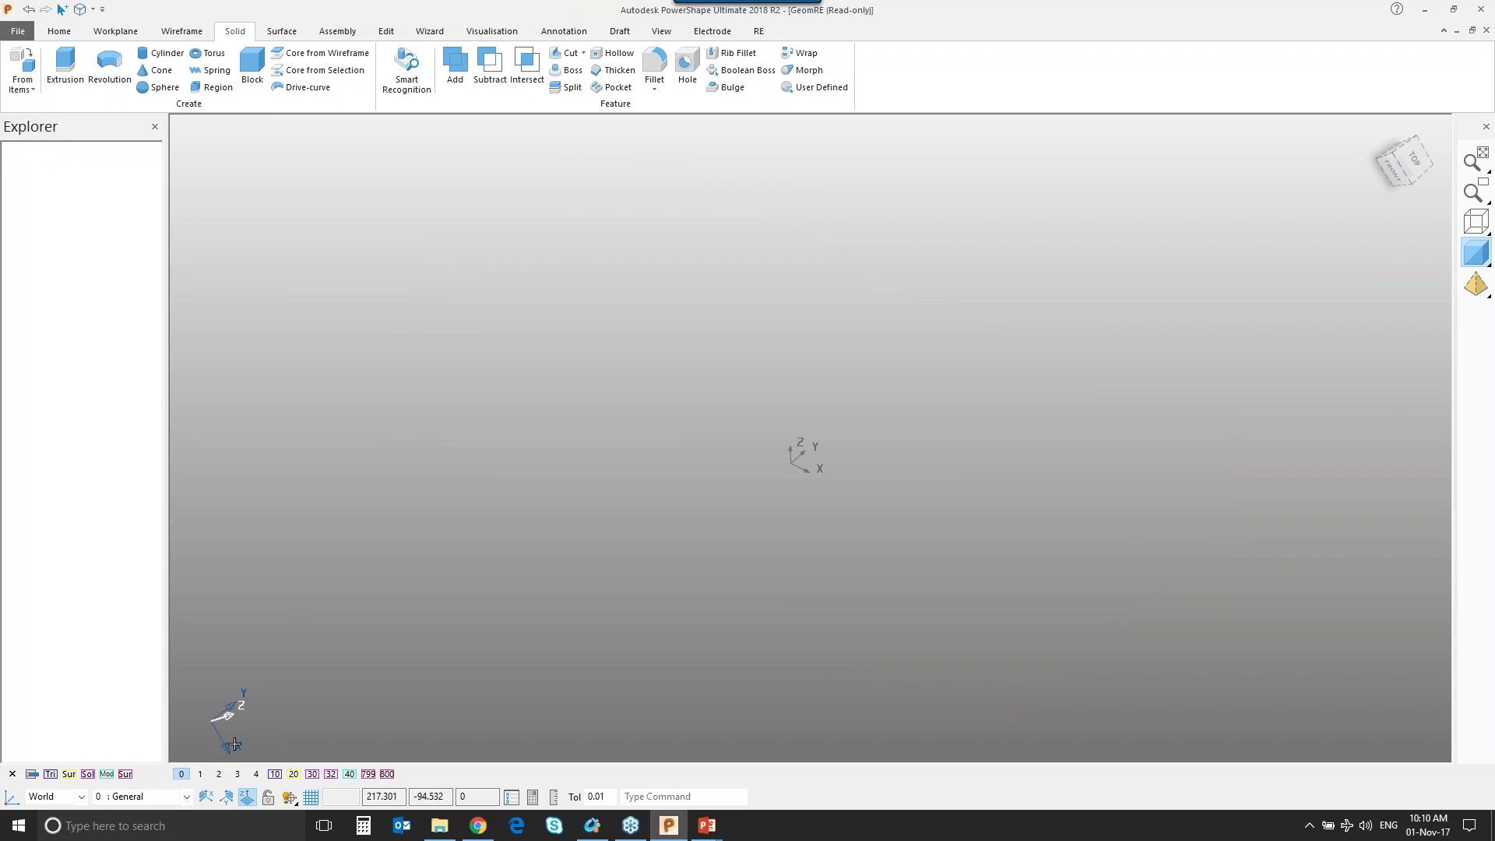
# Show the fitted surfaces on level 20 and start creating a solid from all of them by automatically trimming surfaces.
pyautogui.click(294, 774)
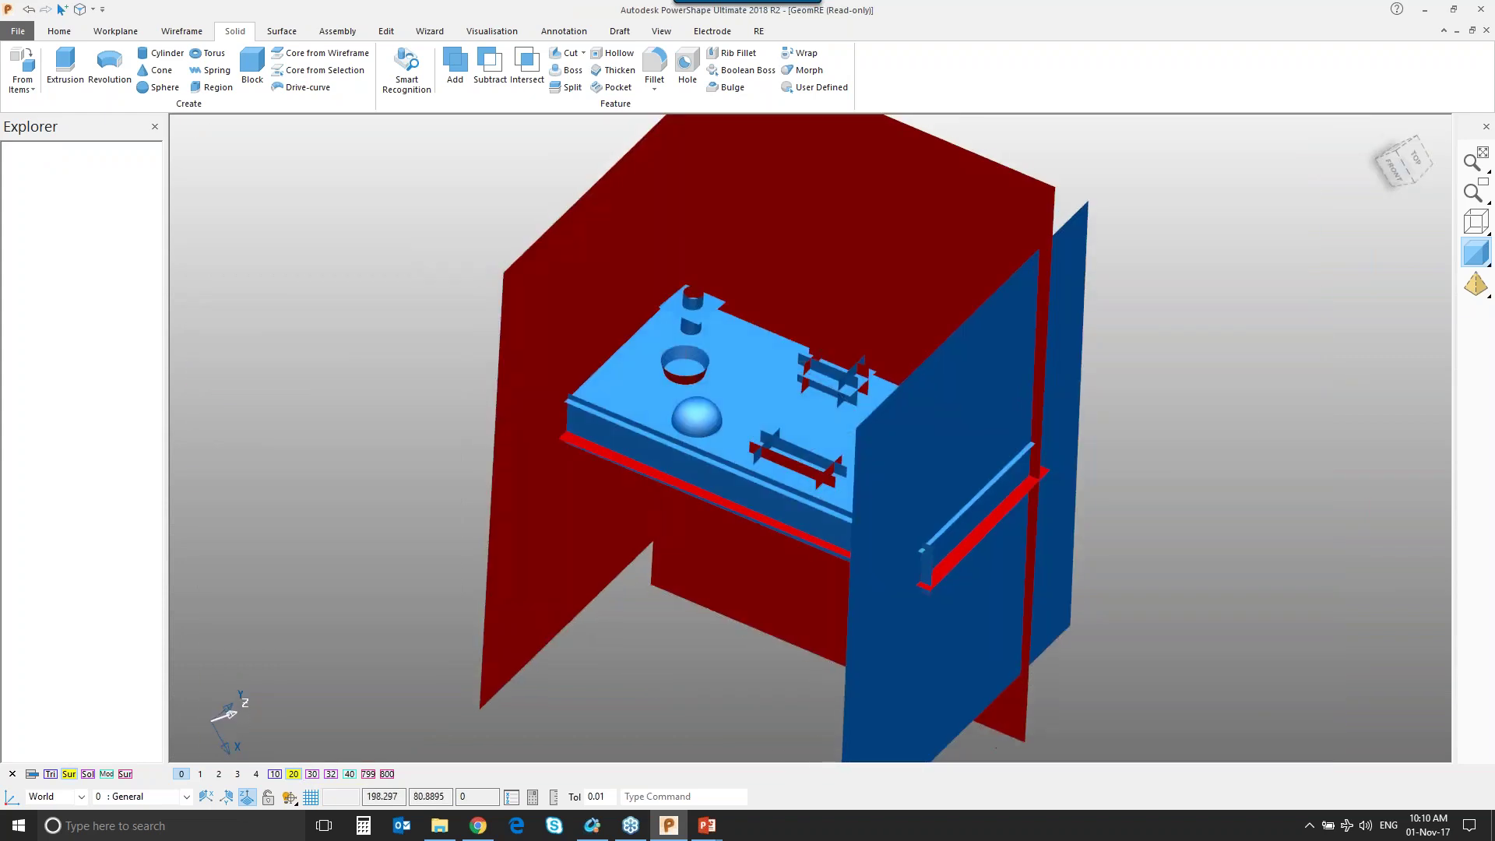
pyautogui.moveTo(547, 224); pyautogui.dragTo(1077, 597)
pyautogui.scroll(4, 945, 512)
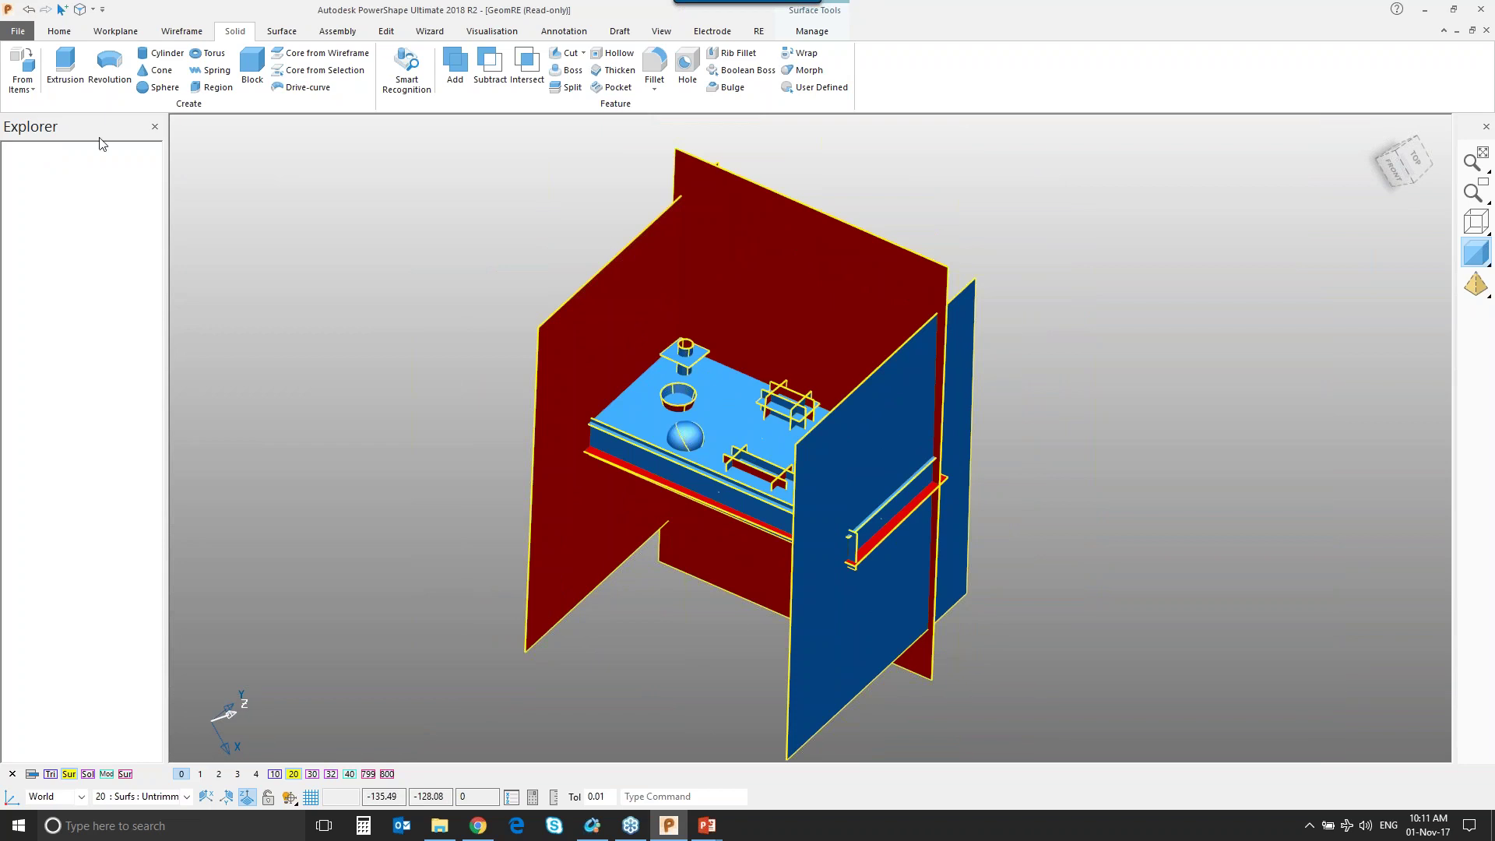
pyautogui.click(33, 93)
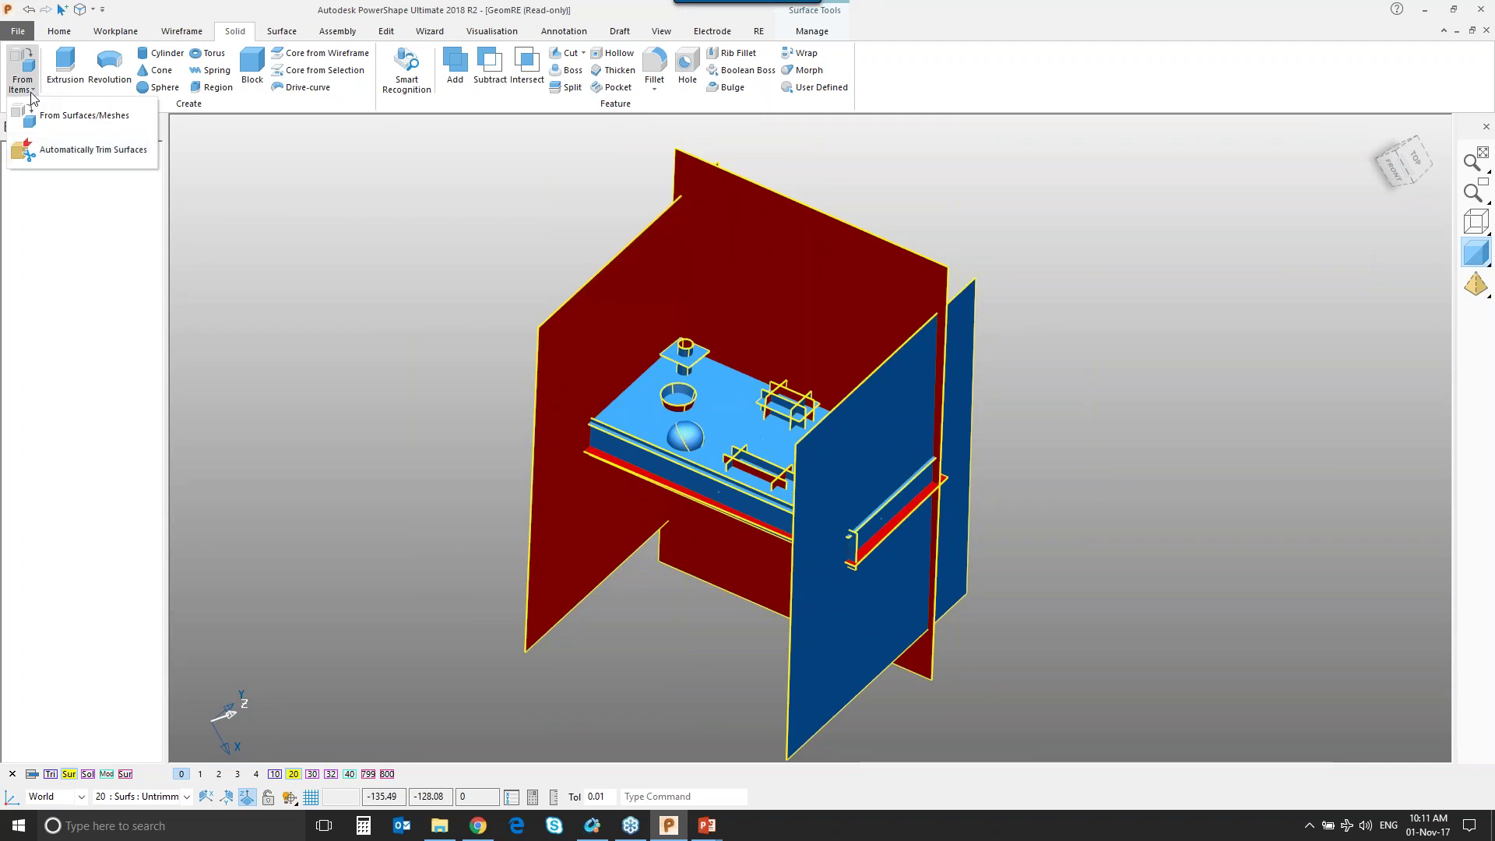
pyautogui.click(22, 149)
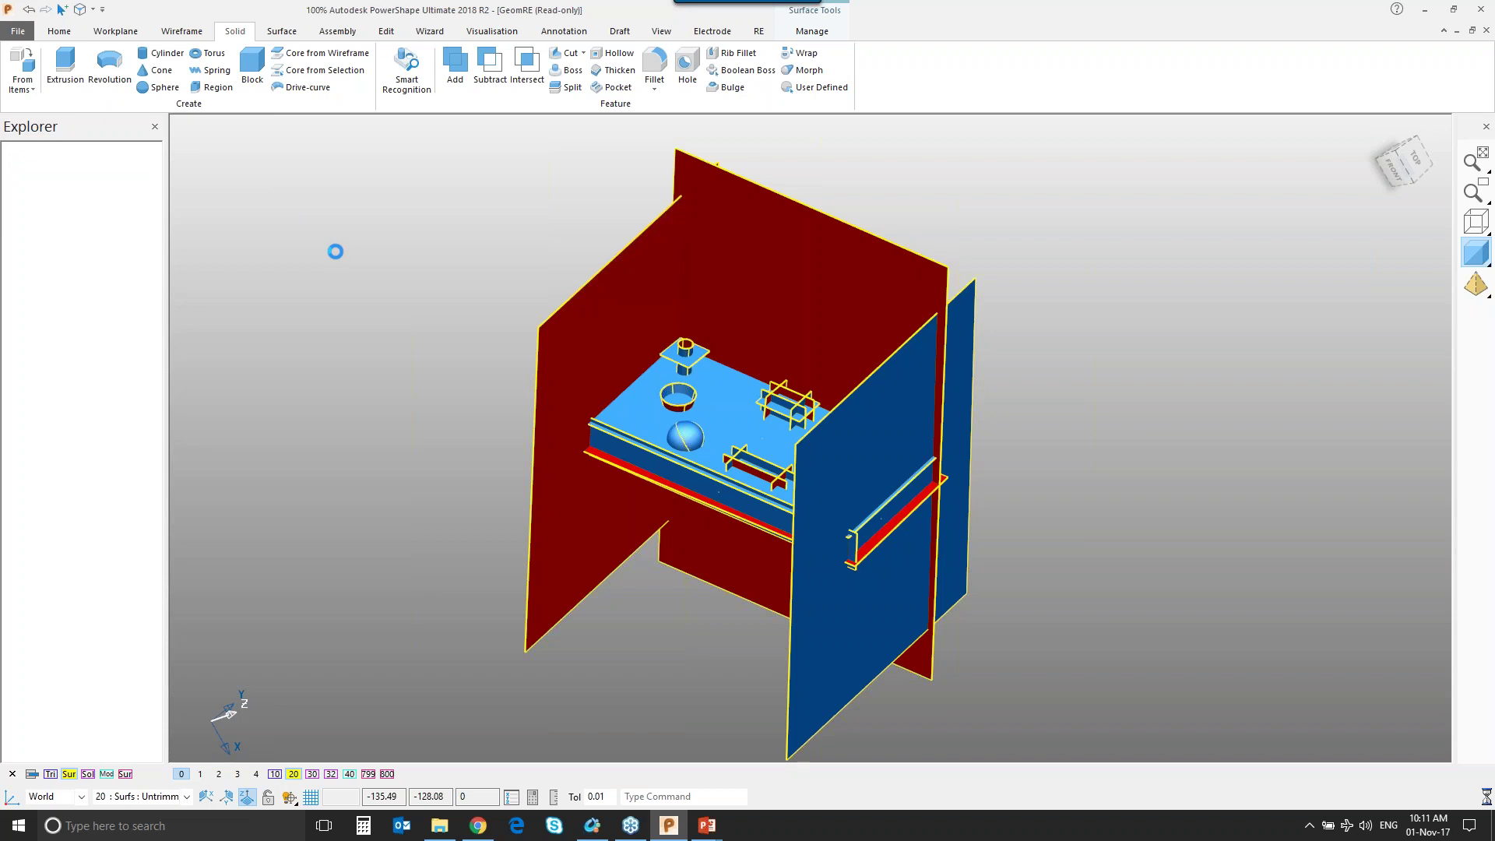
pyautogui.scroll(5, 632, 399)
pyautogui.keyDown('shift'); pyautogui.moveTo(632, 399); pyautogui.dragTo(714, 370, button='middle'); pyautogui.keyUp('shift')
pyautogui.moveTo(714, 369)
pyautogui.mouseDown(button='middle')
pyautogui.moveTo(737, 361)
pyautogui.moveTo(754, 311)
pyautogui.moveTo(736, 382)
pyautogui.mouseUp(button='middle')
pyautogui.scroll(-3, 735, 368)
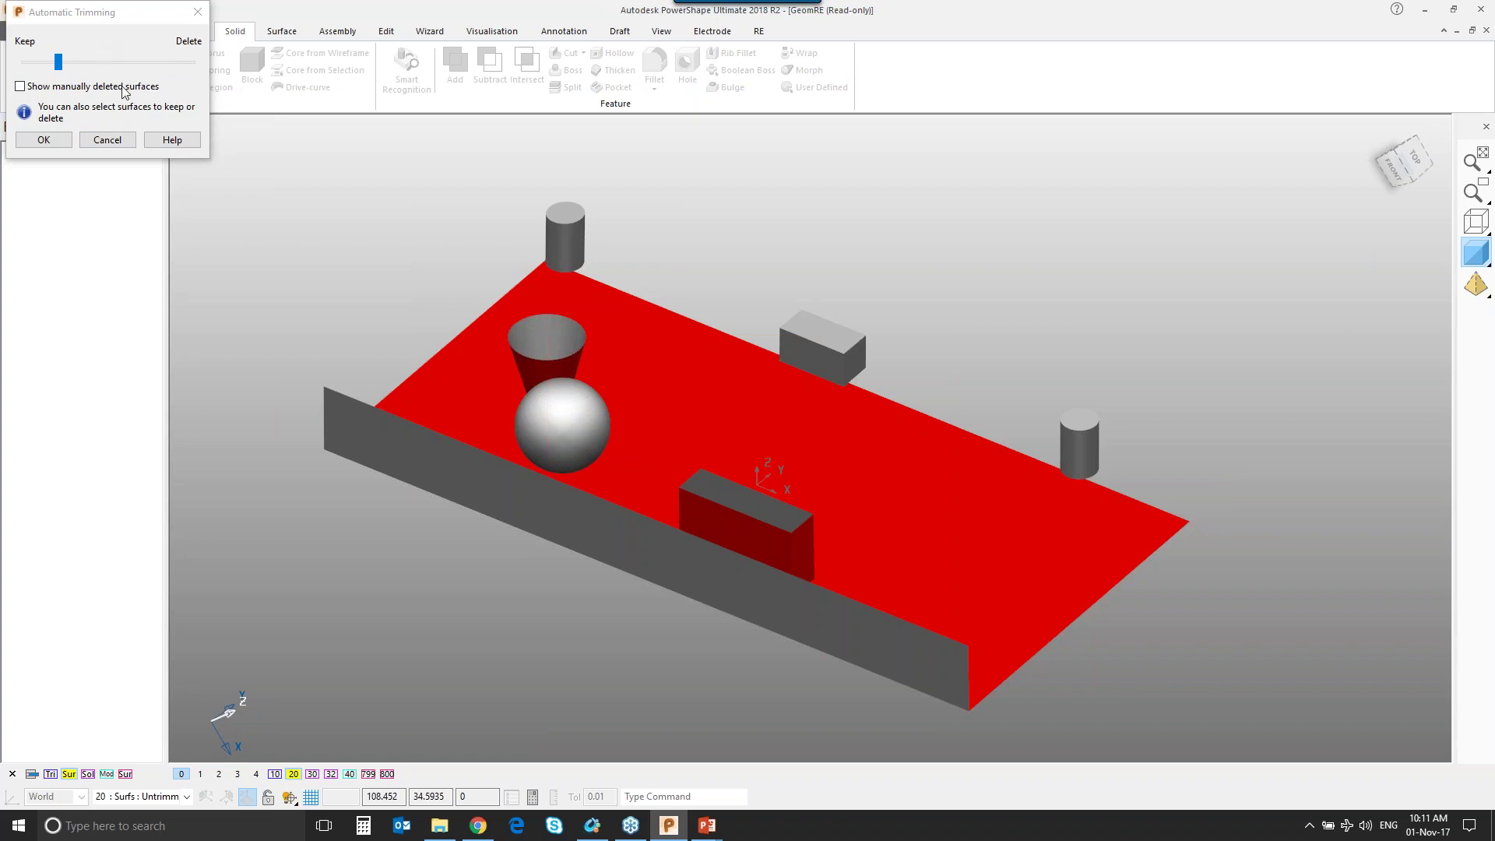
pyautogui.scroll(1, 315, 184)
pyautogui.keyDown('shift'); pyautogui.moveTo(315, 184); pyautogui.dragTo(324, 162, button='middle'); pyautogui.keyUp('shift')
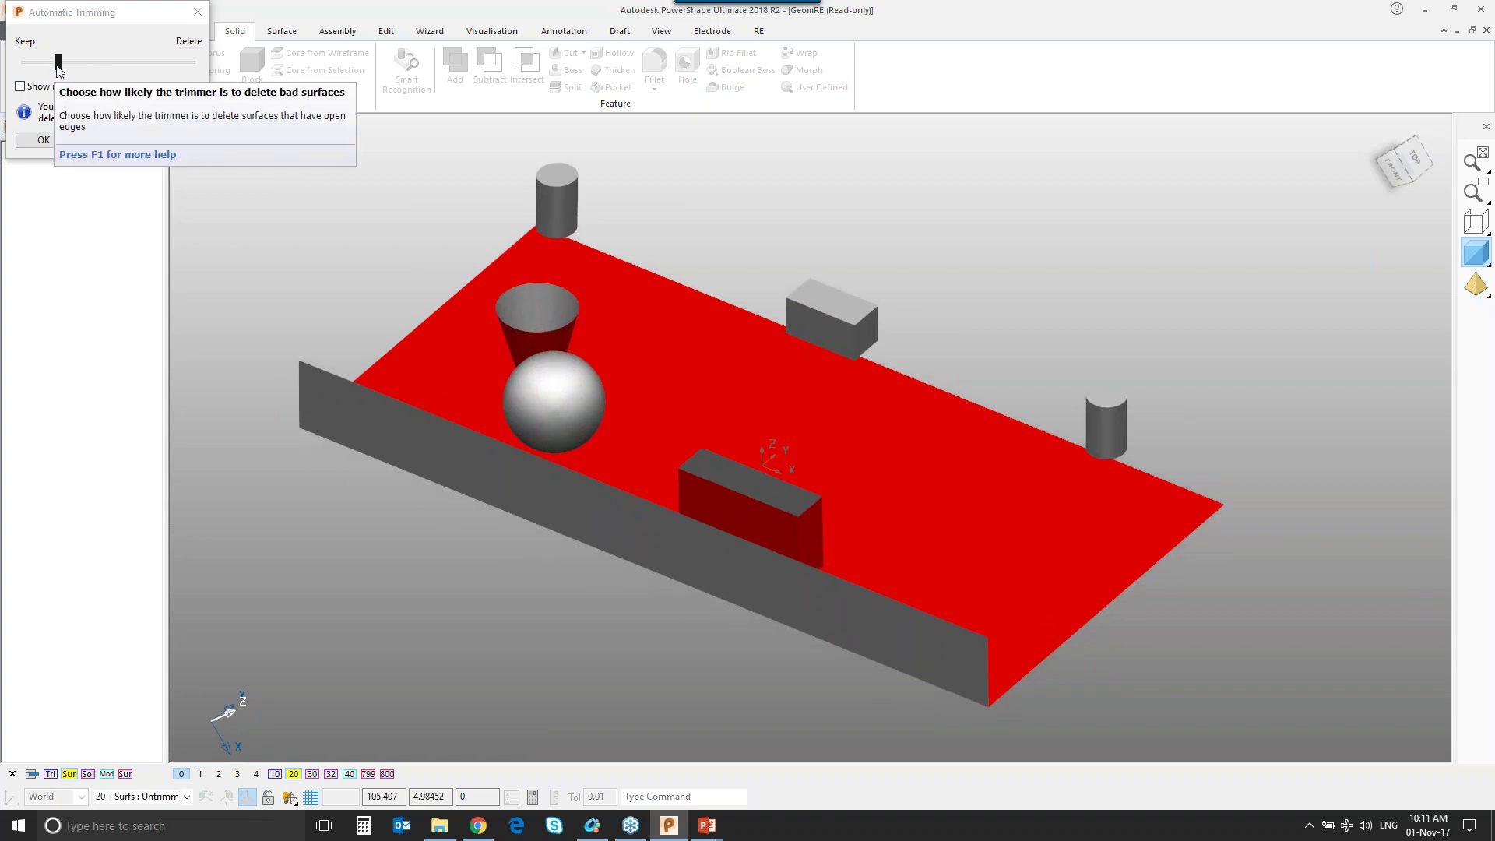
# Lower the trimmer's tendency to delete bad surfaces gradually to the Keep end of its range.
pyautogui.moveTo(57, 65); pyautogui.dragTo(52, 66)
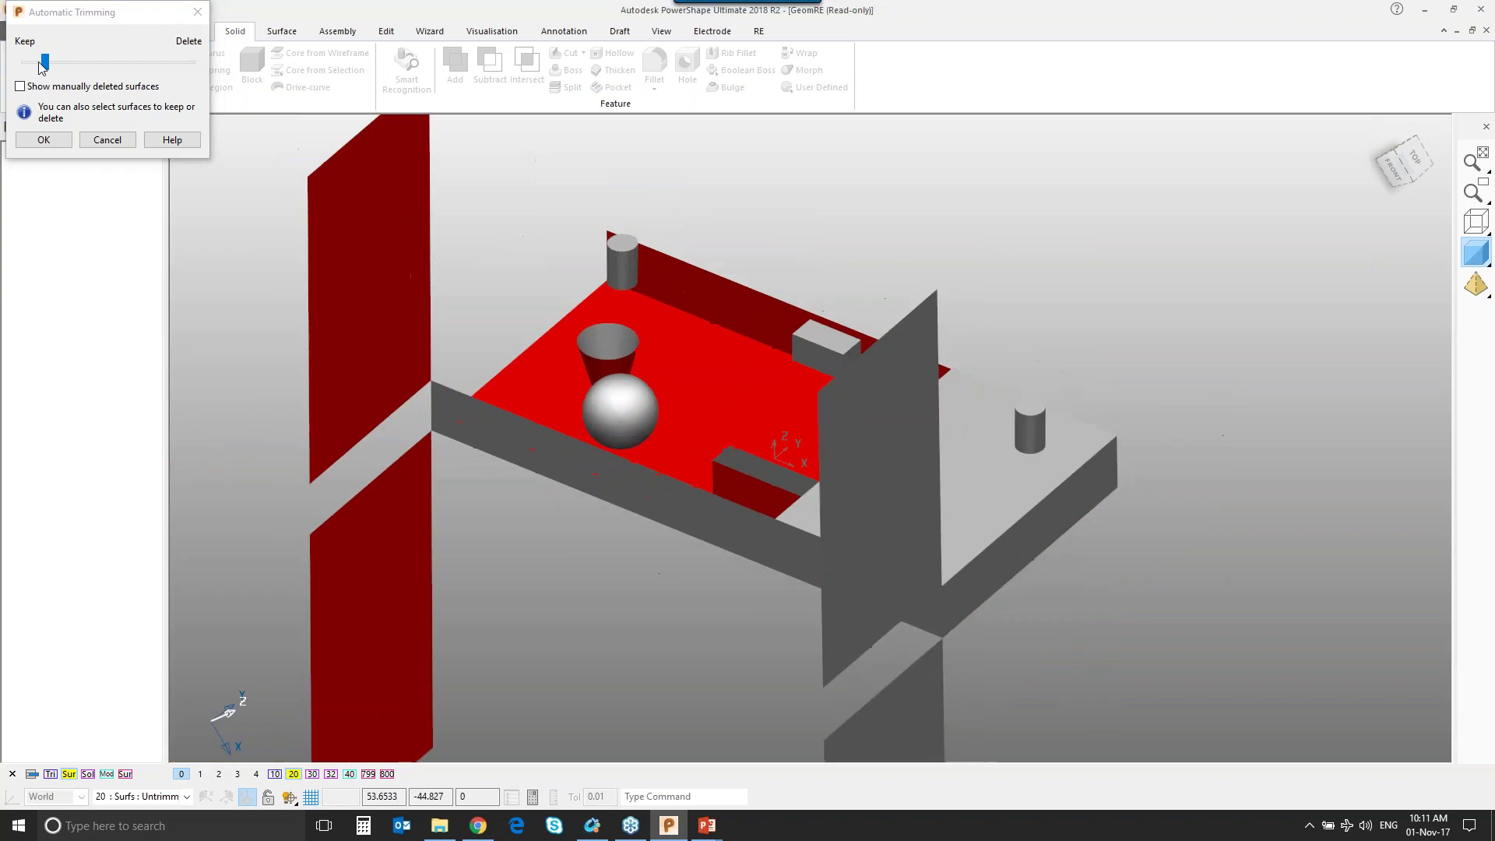
pyautogui.moveTo(43, 63); pyautogui.dragTo(38, 64)
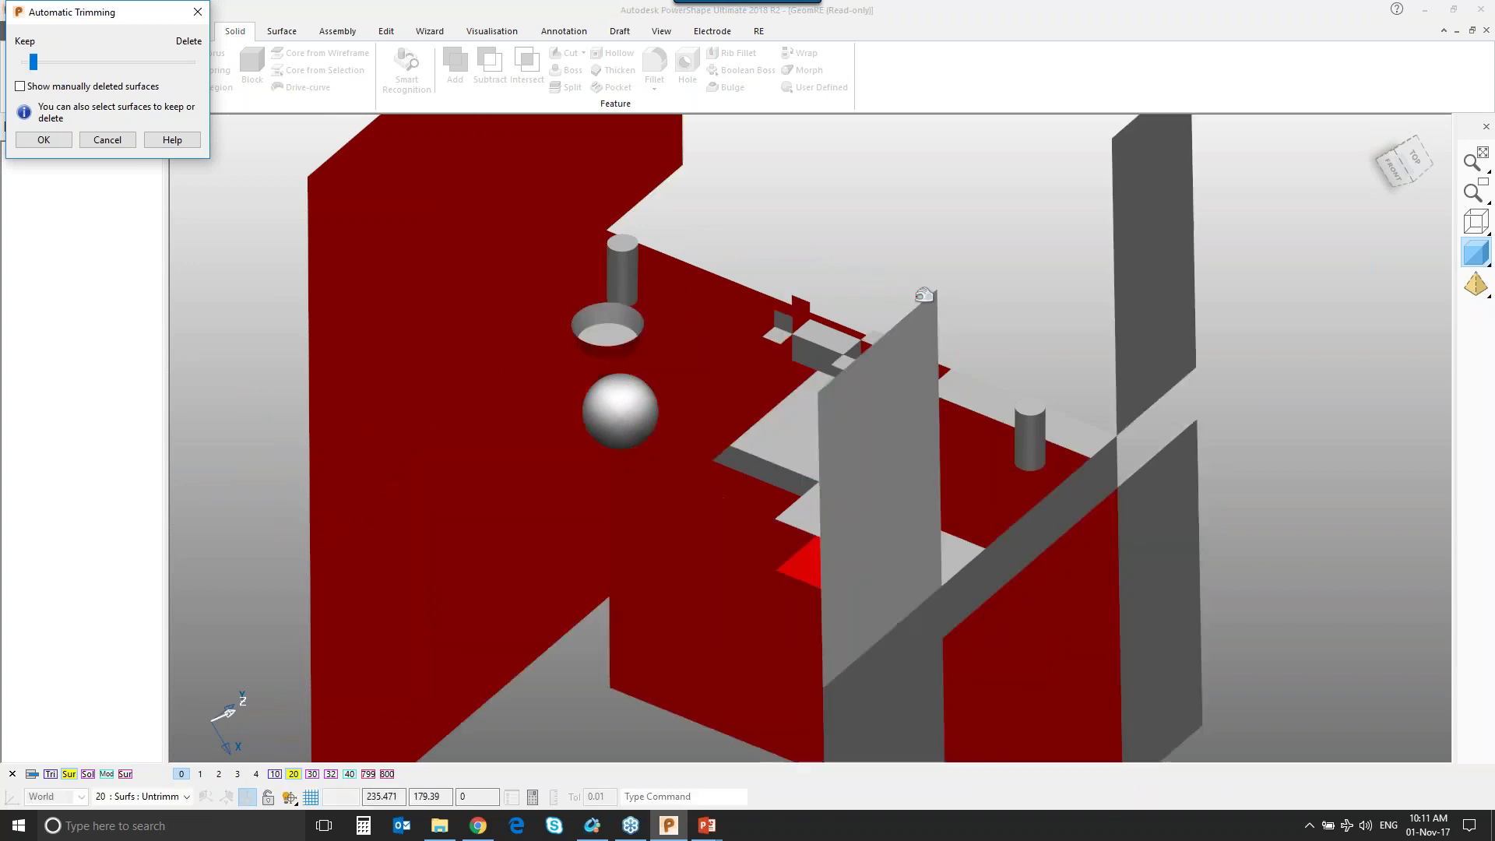
pyautogui.moveTo(876, 317); pyautogui.dragTo(892, 330, button='middle')
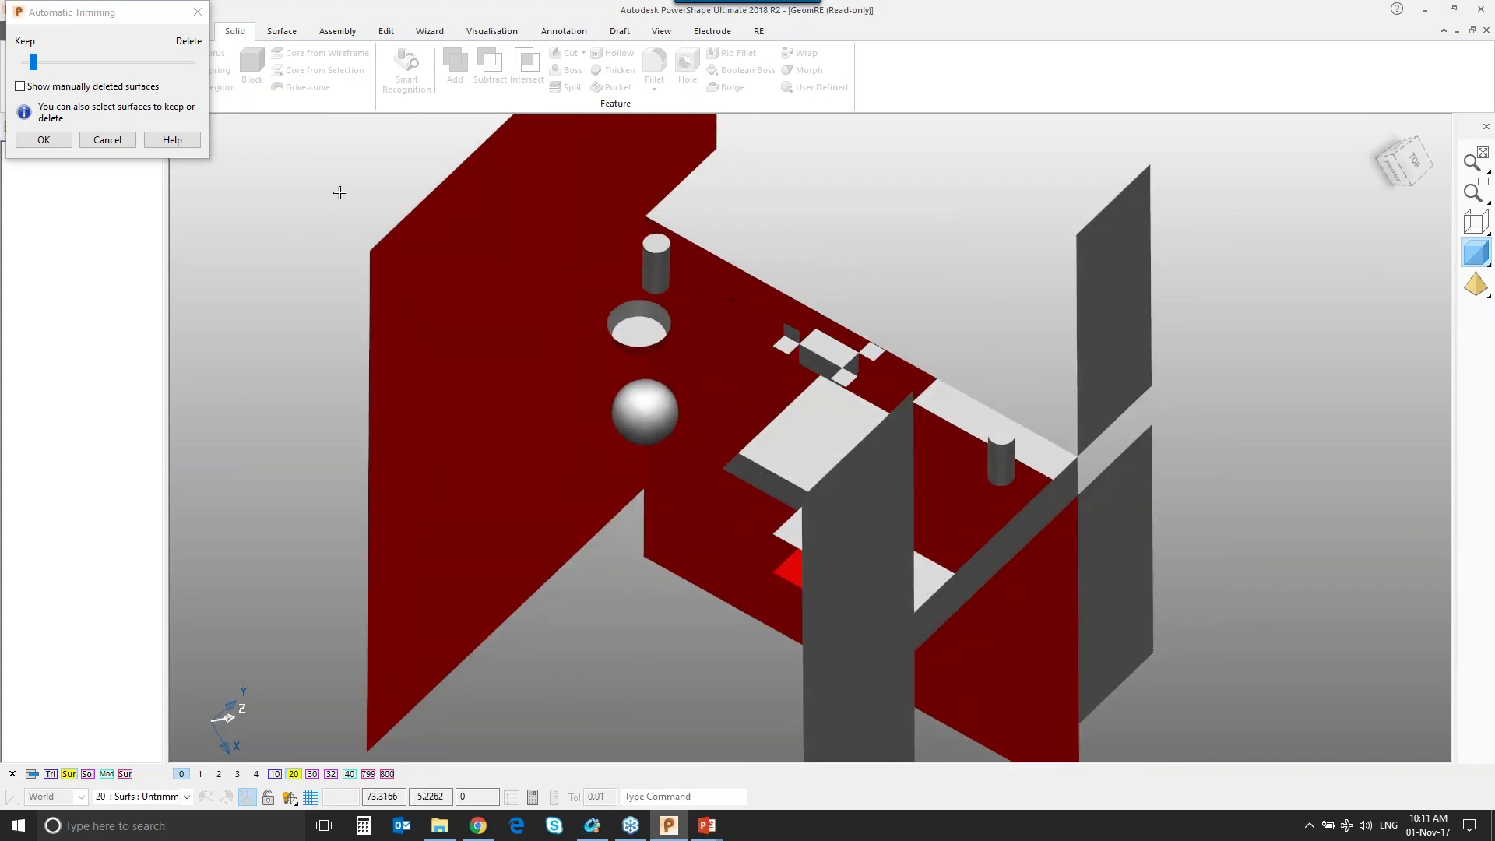
pyautogui.moveTo(34, 66)
pyautogui.mouseDown()
pyautogui.moveTo(11, 67)
pyautogui.moveTo(23, 68)
pyautogui.mouseUp()
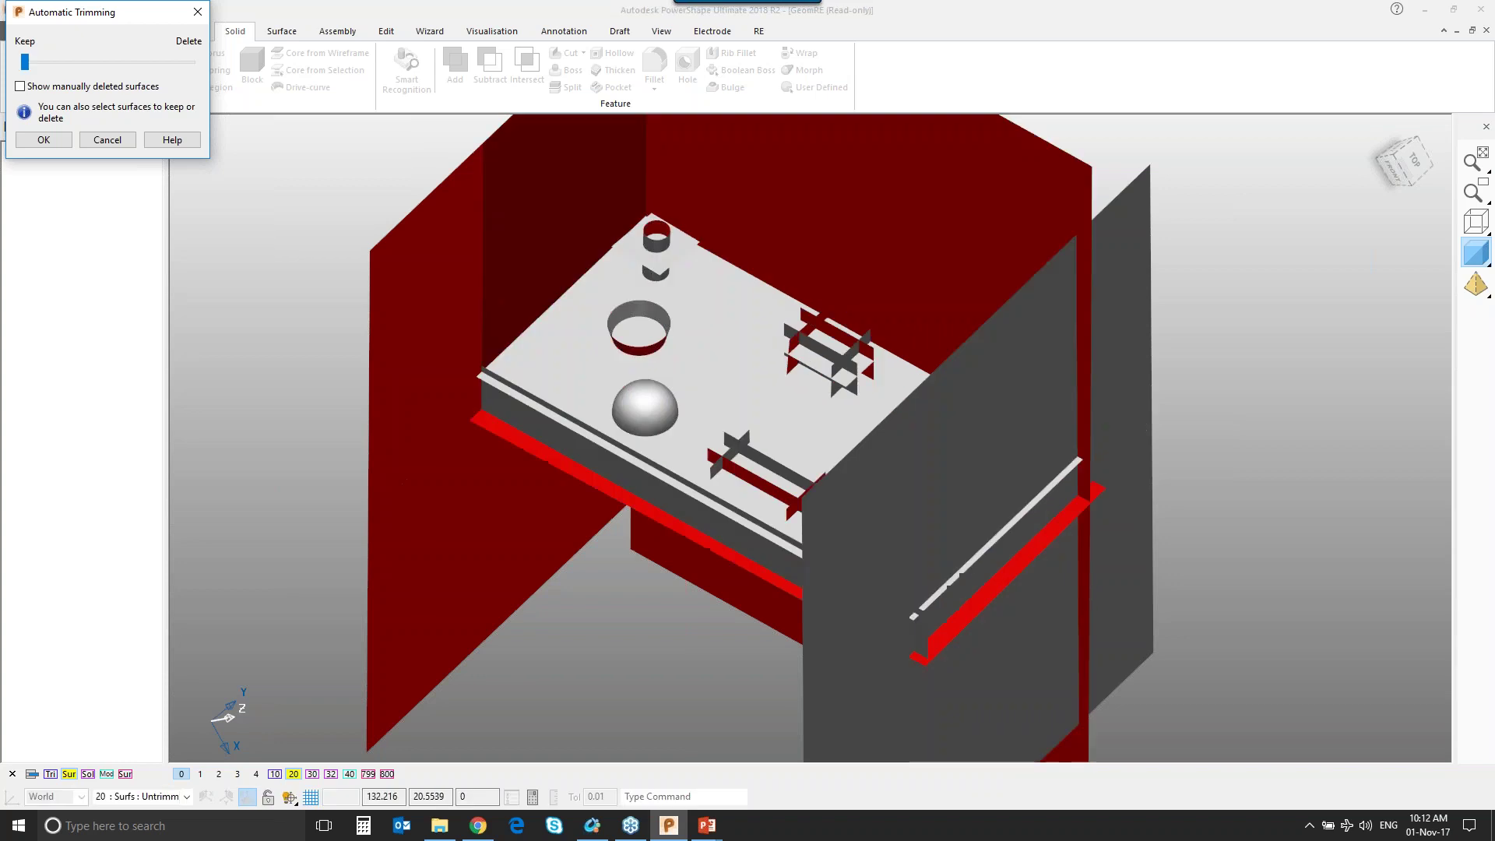
# Select the four side faces bounding the base block and set them to Keep.
pyautogui.moveTo(685, 425); pyautogui.dragTo(716, 425, button='middle')
pyautogui.scroll(5, 812, 573)
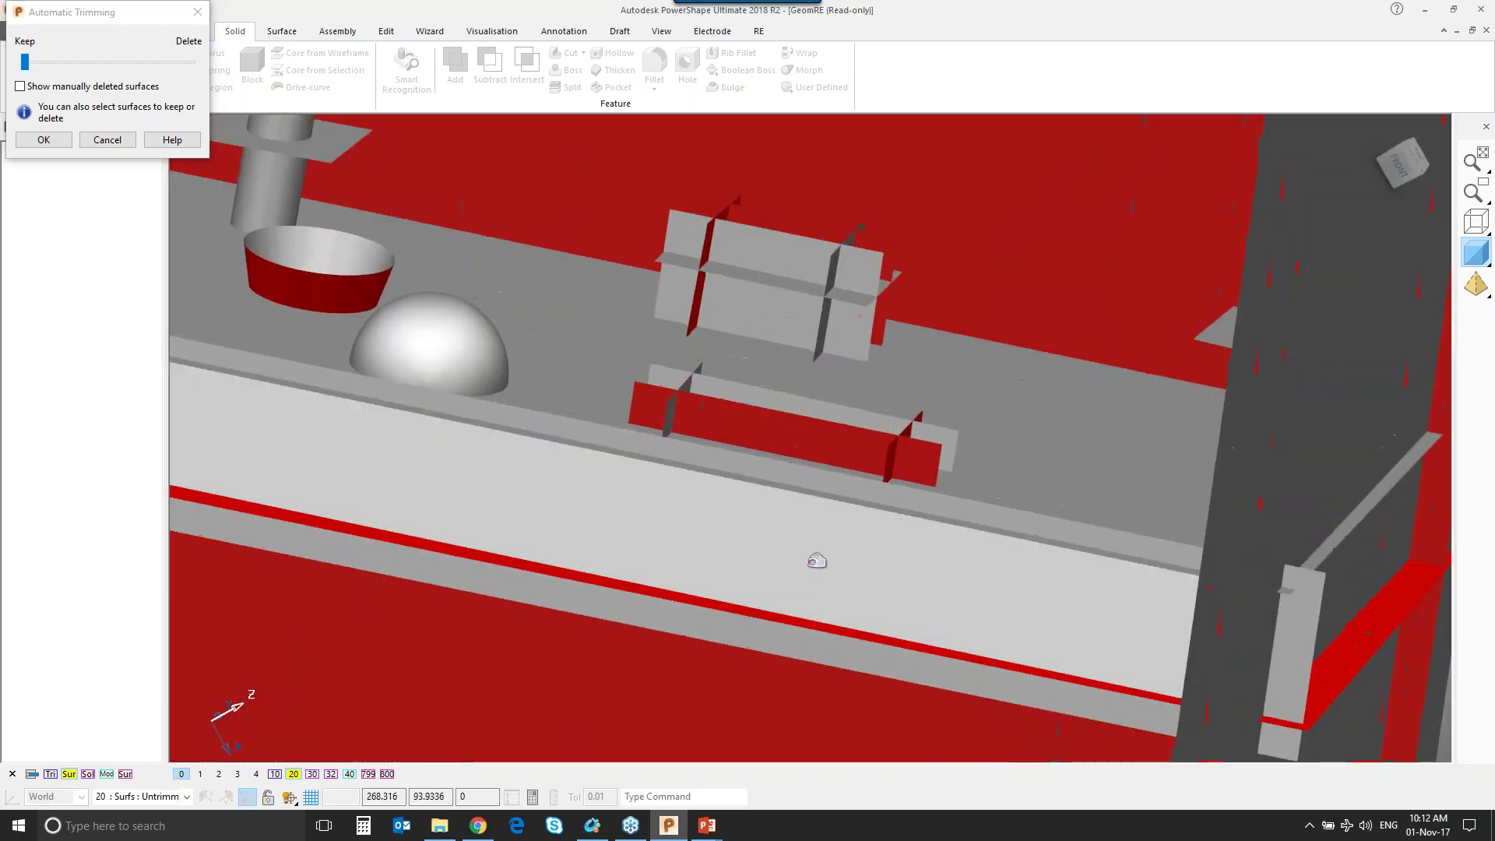
pyautogui.scroll(-5, 807, 529)
pyautogui.moveTo(807, 529); pyautogui.dragTo(822, 495, button='middle')
pyautogui.click(744, 442)
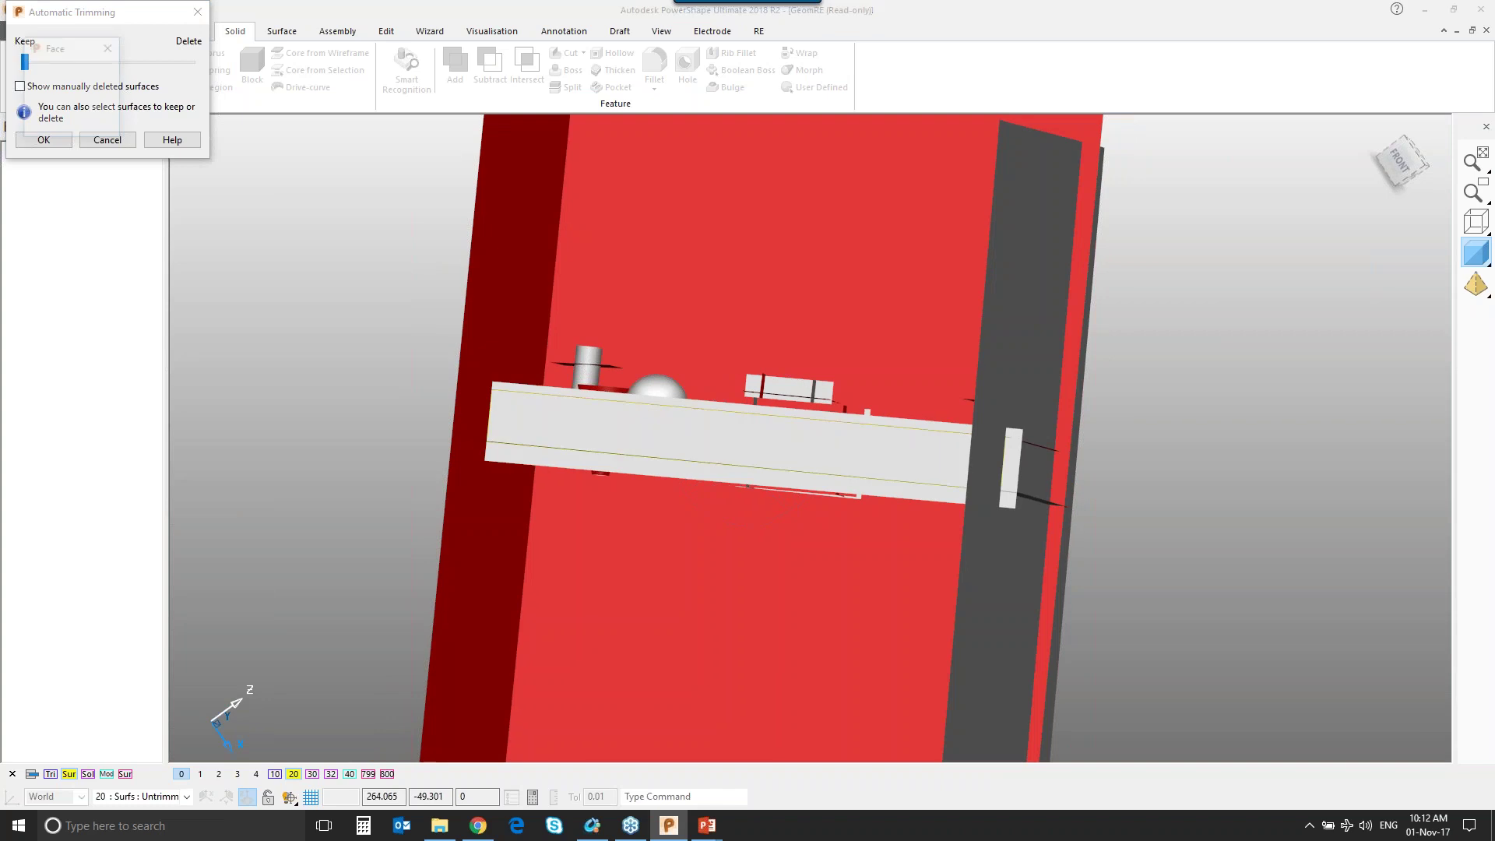
pyautogui.moveTo(766, 408); pyautogui.dragTo(409, 472, button='middle')
pyautogui.scroll(3, 597, 433)
pyautogui.click(814, 490)
pyautogui.moveTo(814, 491); pyautogui.dragTo(459, 483, button='middle')
pyautogui.click(1135, 465)
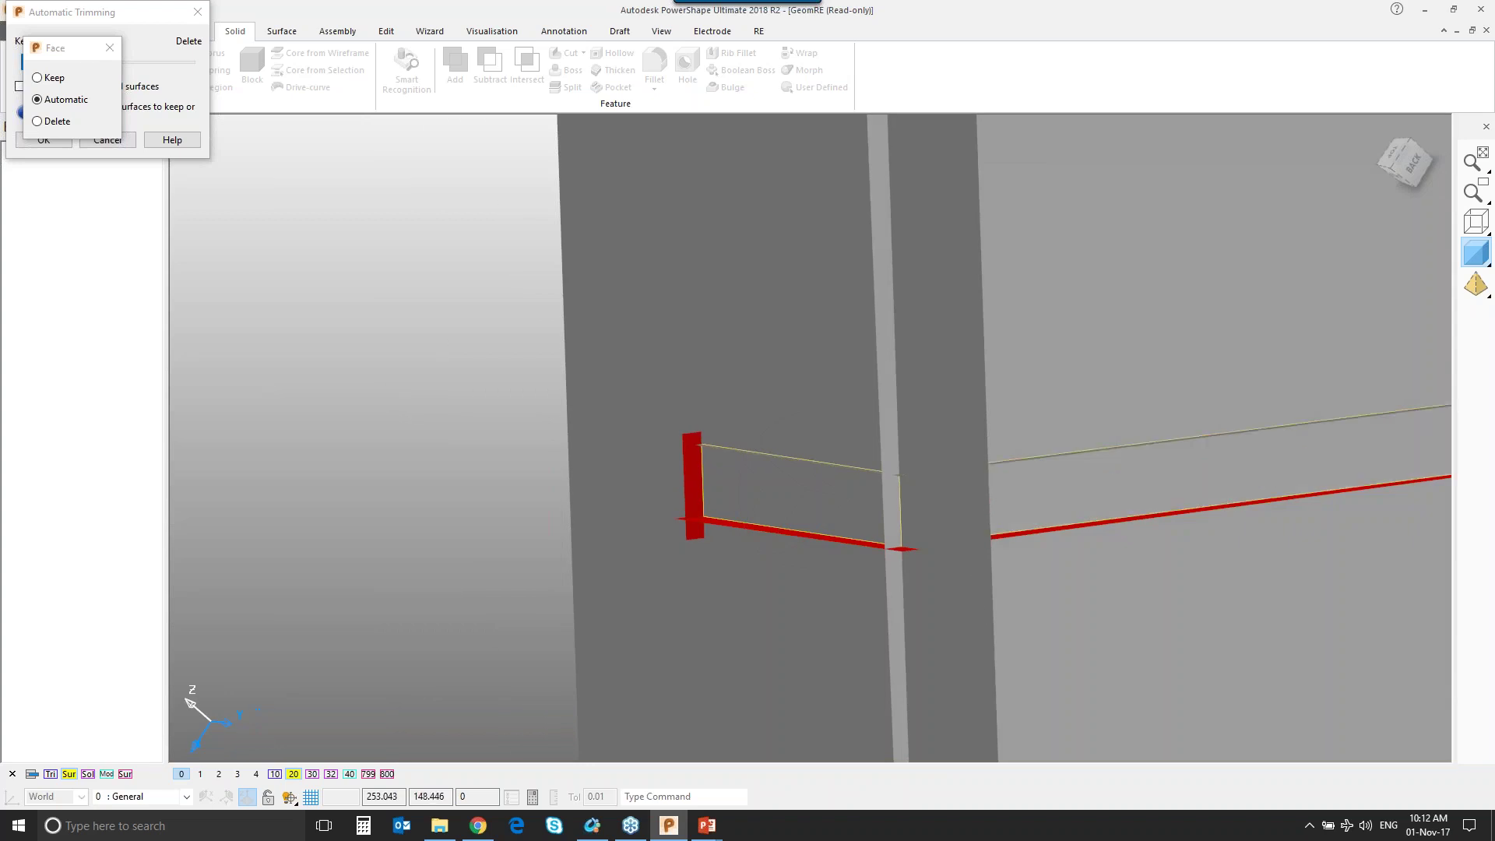
pyautogui.scroll(-3, 1137, 466)
pyautogui.keyDown('shift'); pyautogui.moveTo(1420, 474); pyautogui.dragTo(796, 441, button='middle'); pyautogui.keyUp('shift')
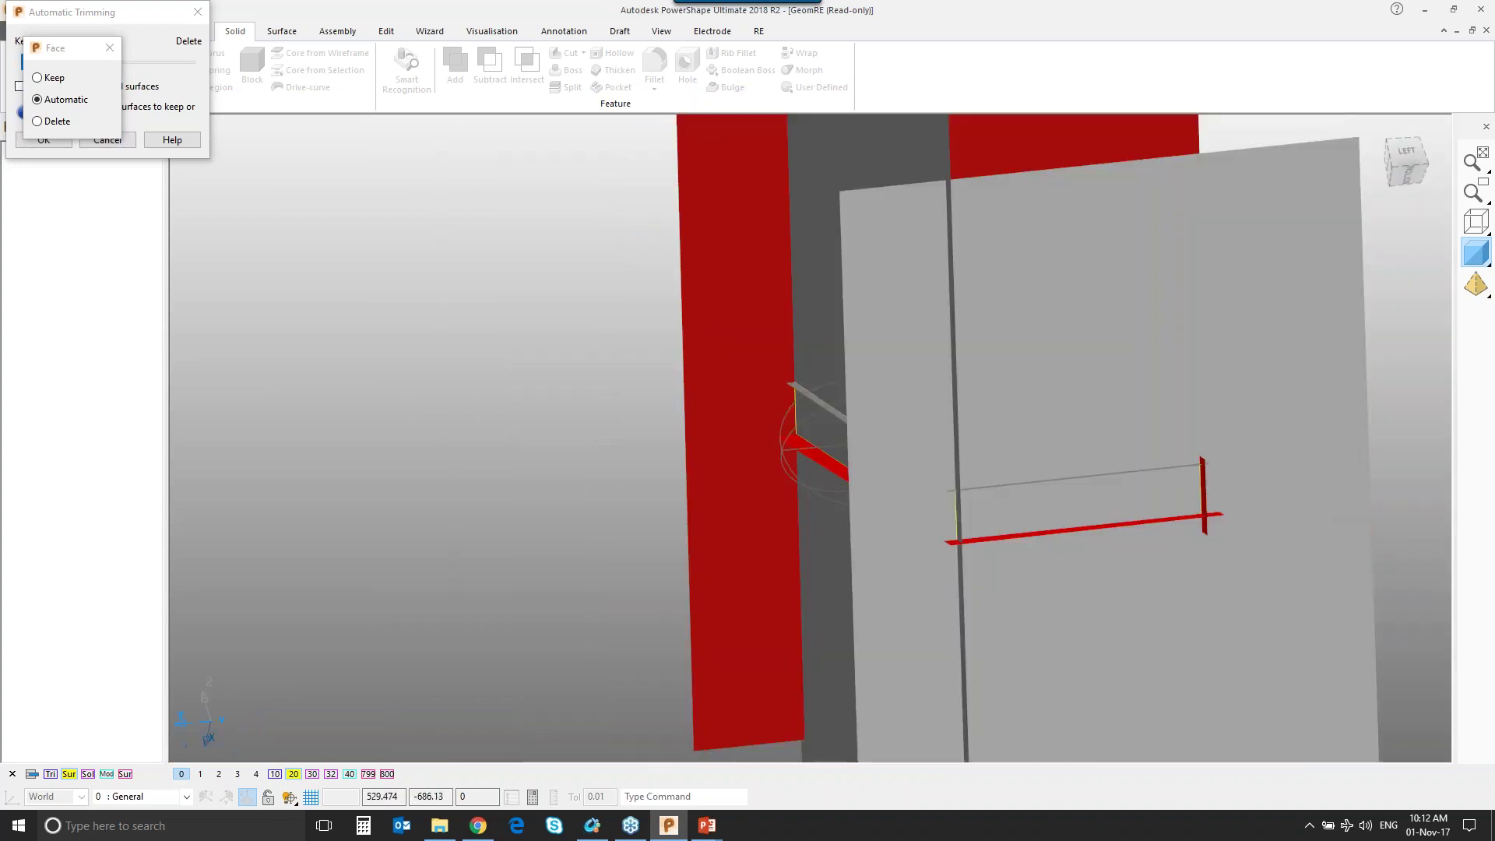
pyautogui.scroll(3, 796, 441)
pyautogui.keyDown('shift'); pyautogui.moveTo(1178, 607); pyautogui.dragTo(781, 446, button='middle'); pyautogui.keyUp('shift')
pyautogui.click(942, 444)
pyautogui.moveTo(941, 444); pyautogui.dragTo(924, 478, button='middle')
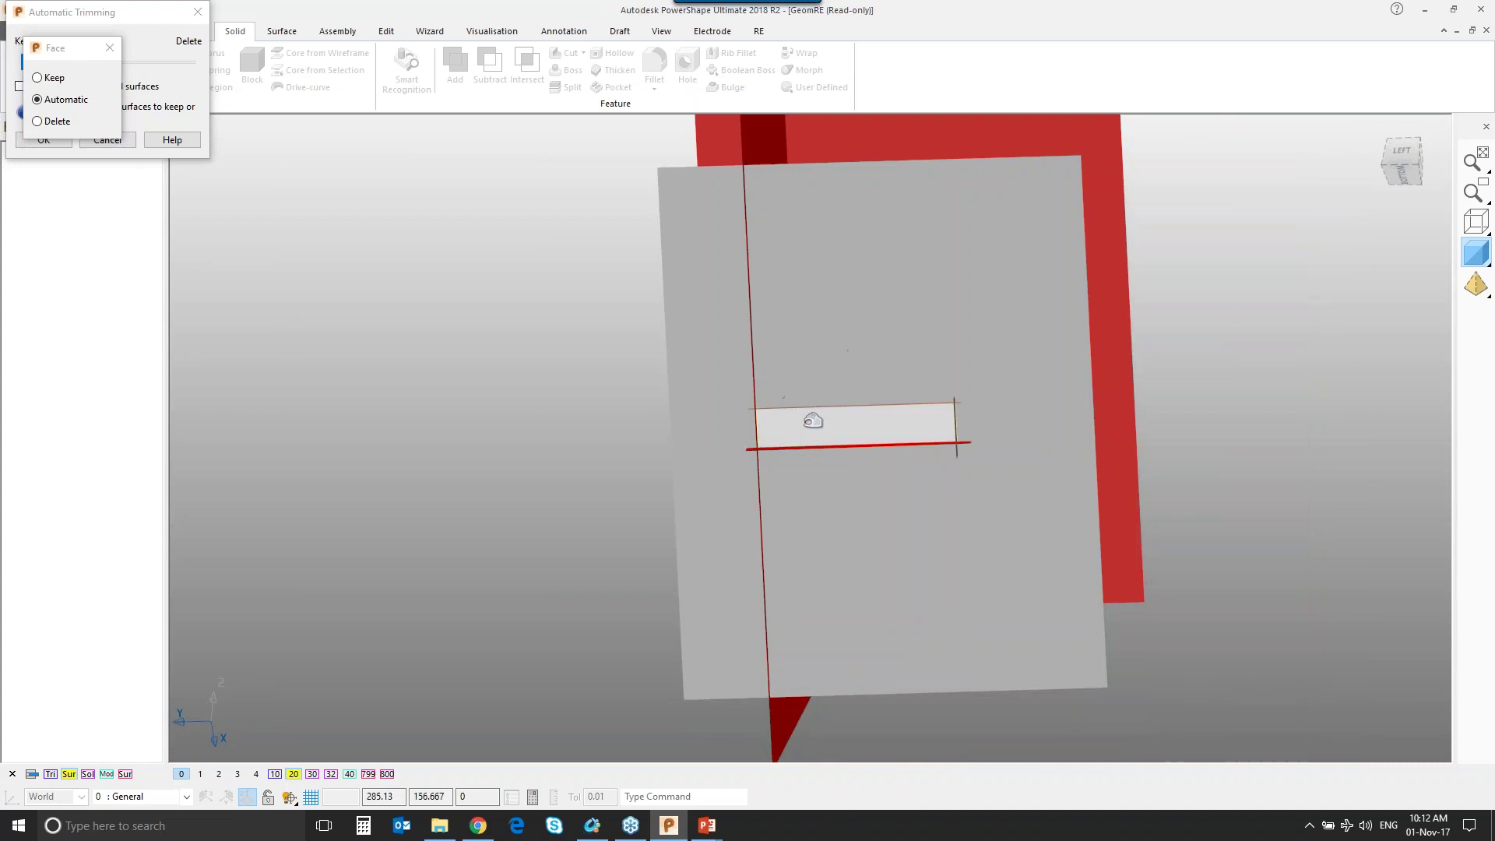
pyautogui.moveTo(65, 57); pyautogui.dragTo(223, 192)
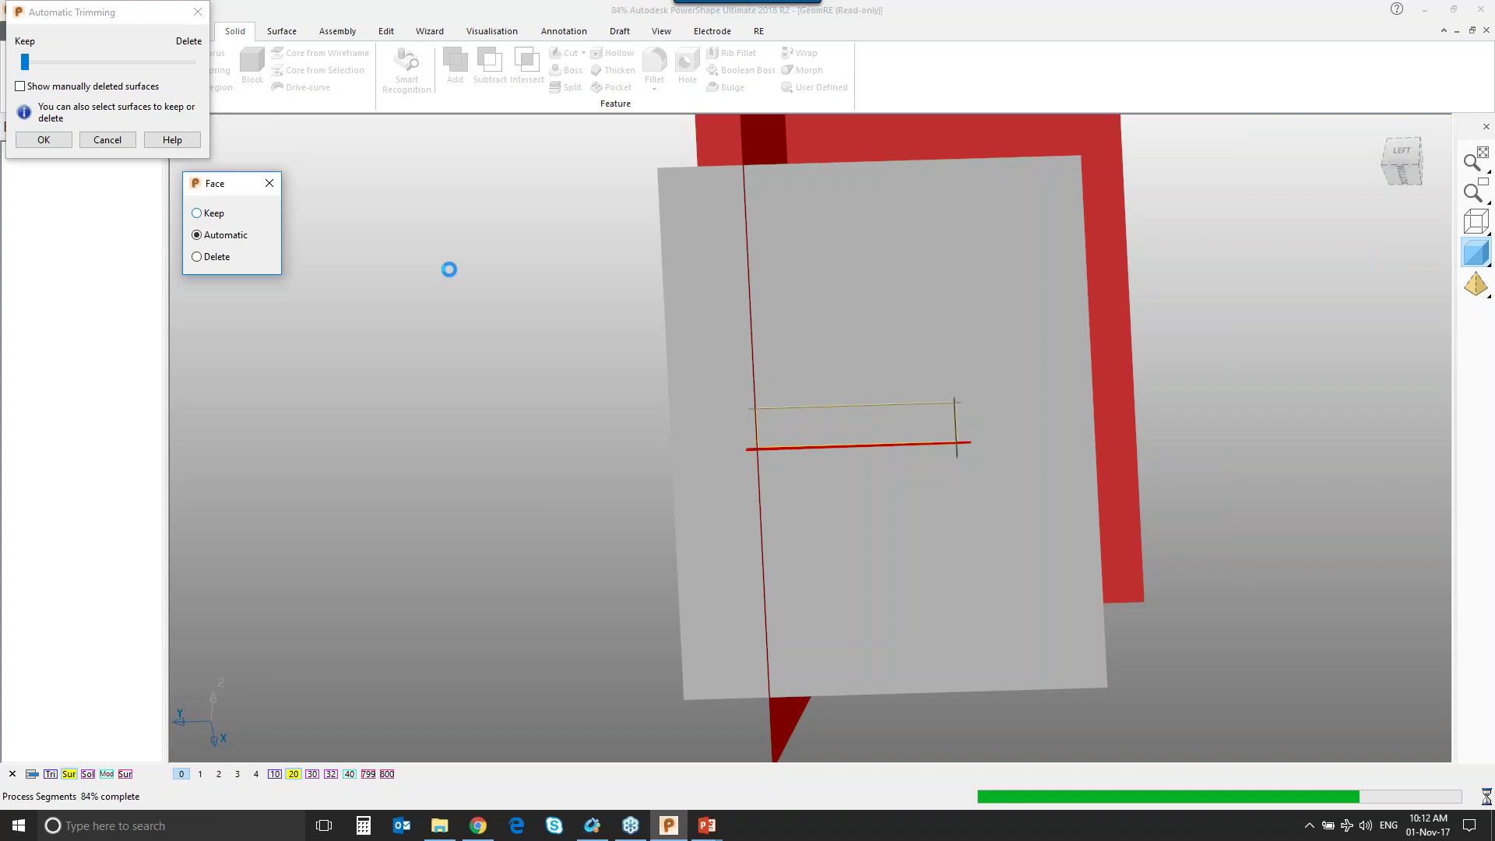
# Select the inner portions of the block's top and bottom planes and set them to Keep.
pyautogui.moveTo(447, 354); pyautogui.dragTo(1104, 502, button='middle')
pyautogui.scroll(3, 1104, 502)
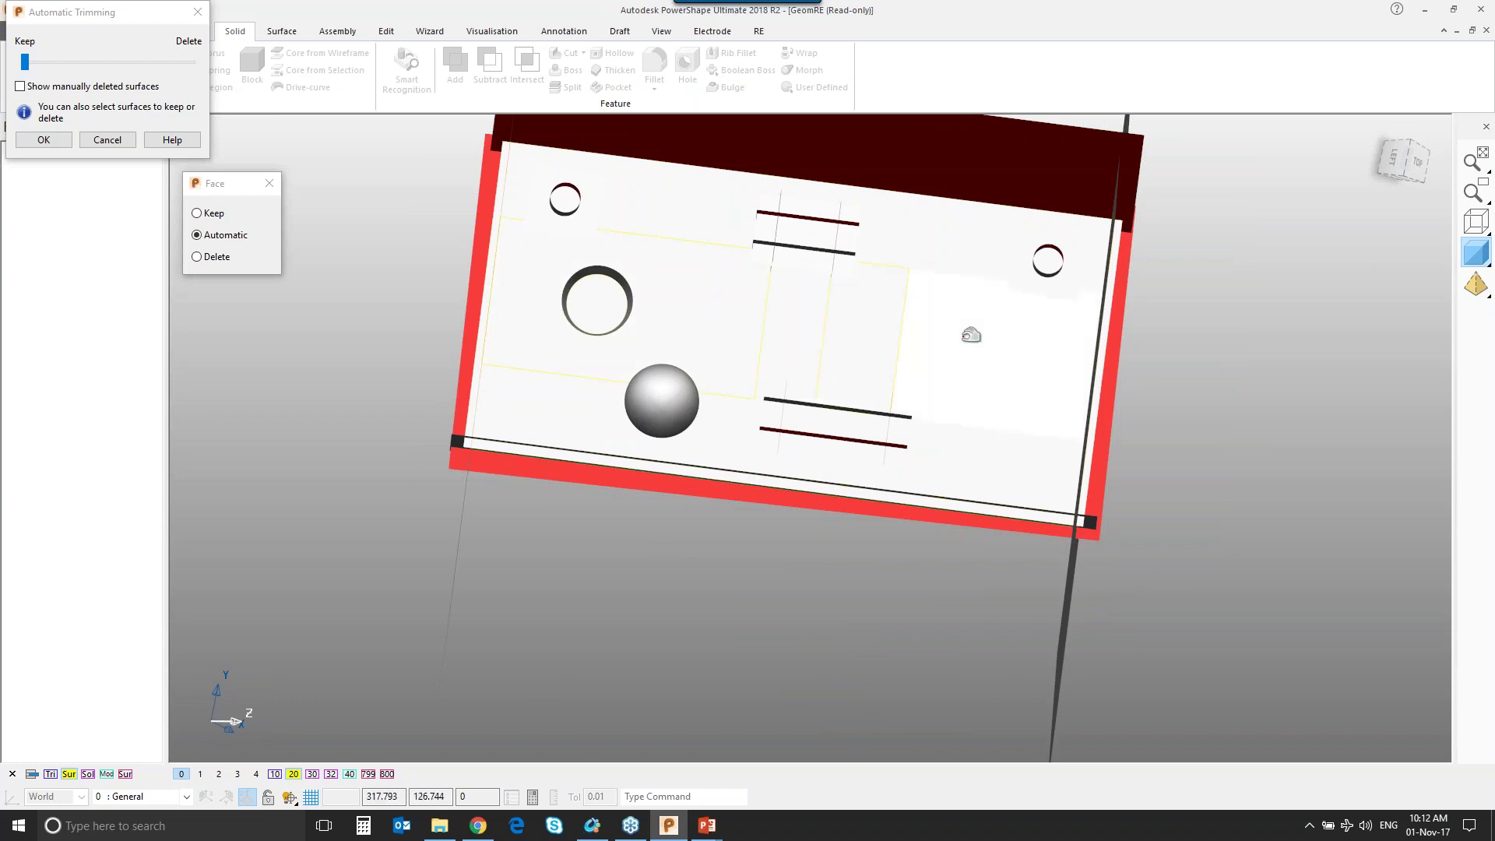
pyautogui.moveTo(841, 427); pyautogui.dragTo(736, 252, button='middle')
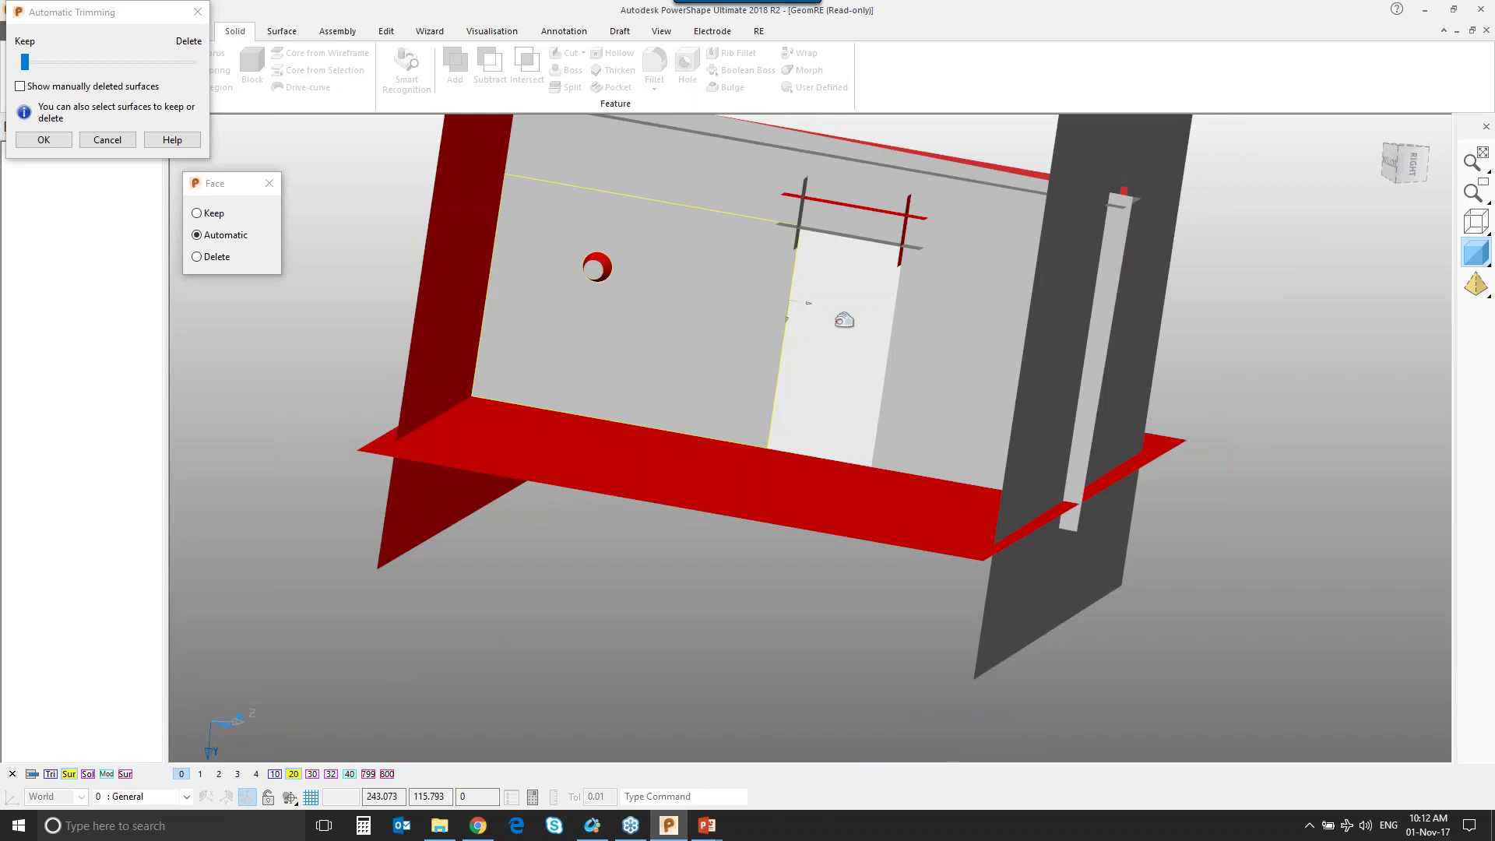
pyautogui.moveTo(938, 346); pyautogui.dragTo(914, 285, button='middle')
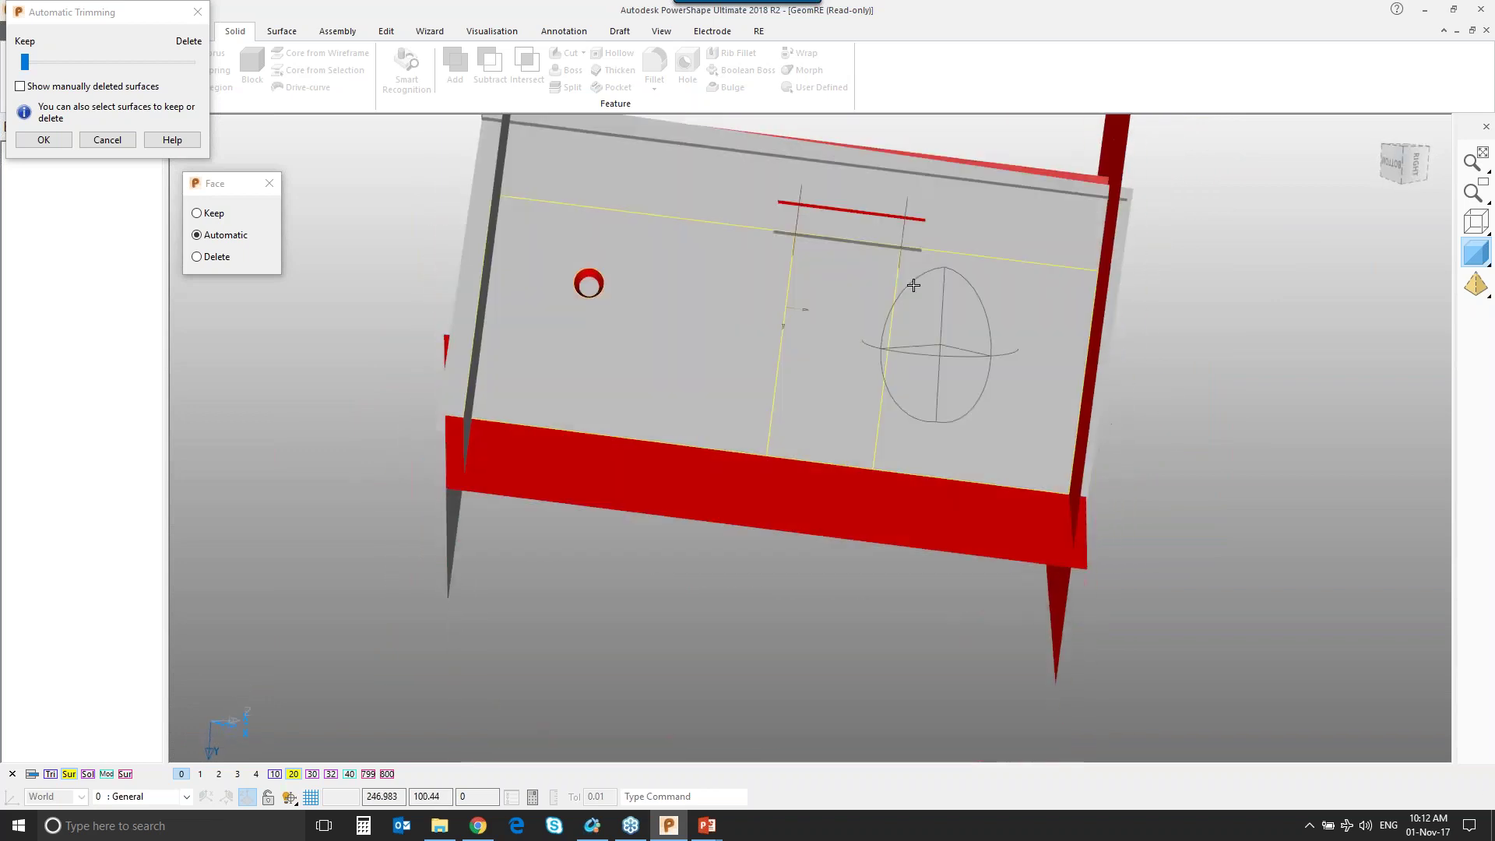
pyautogui.click(198, 214)
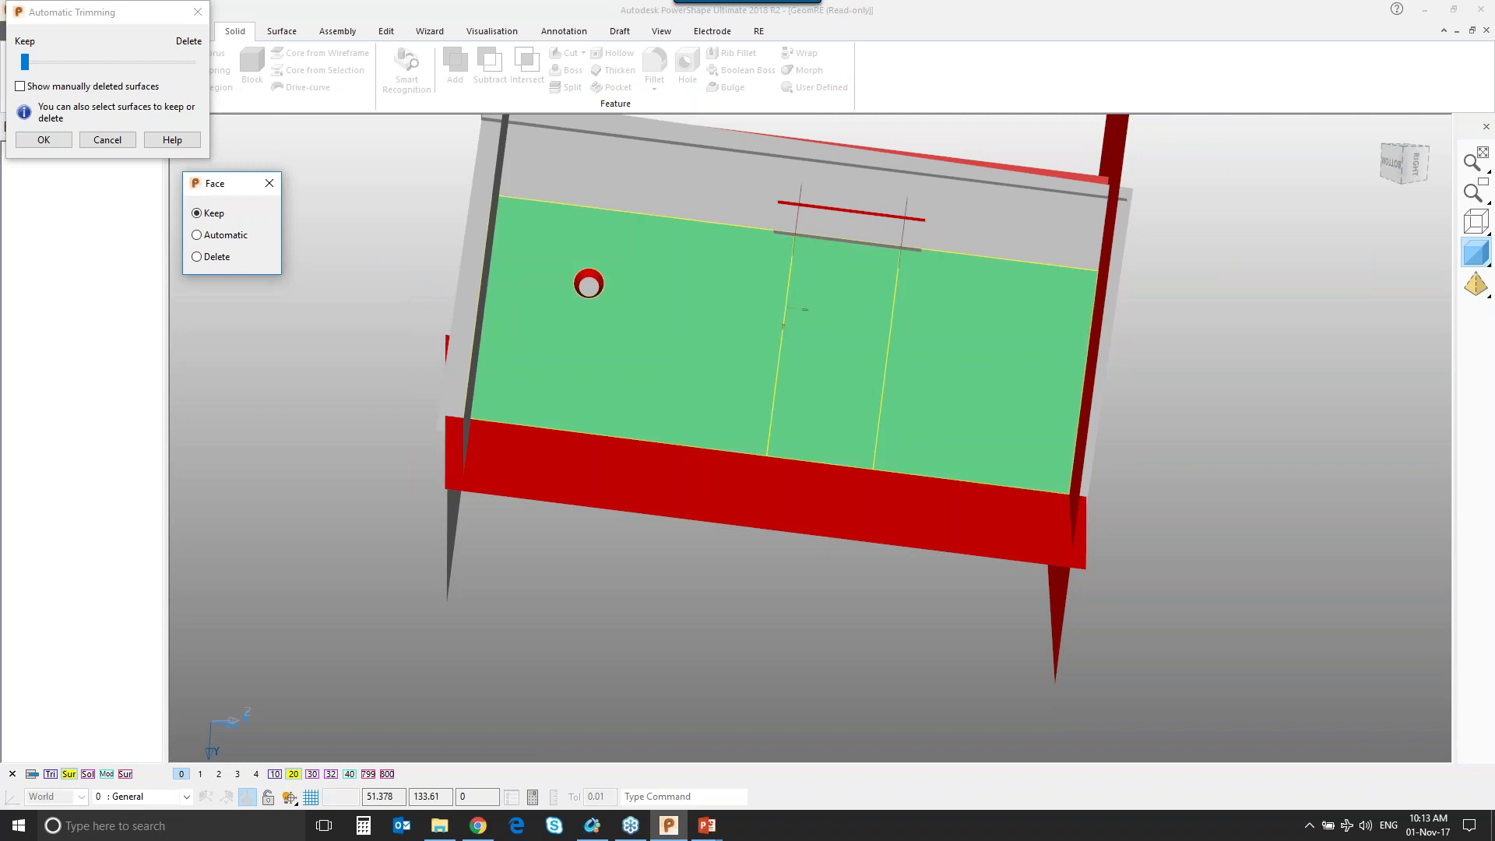
# Select the excess ends of the conical hole surface protruding above and below the block and set them to Delete.
pyautogui.moveTo(684, 260); pyautogui.dragTo(667, 168, button='middle')
pyautogui.scroll(3, 537, 366)
pyautogui.click(538, 191)
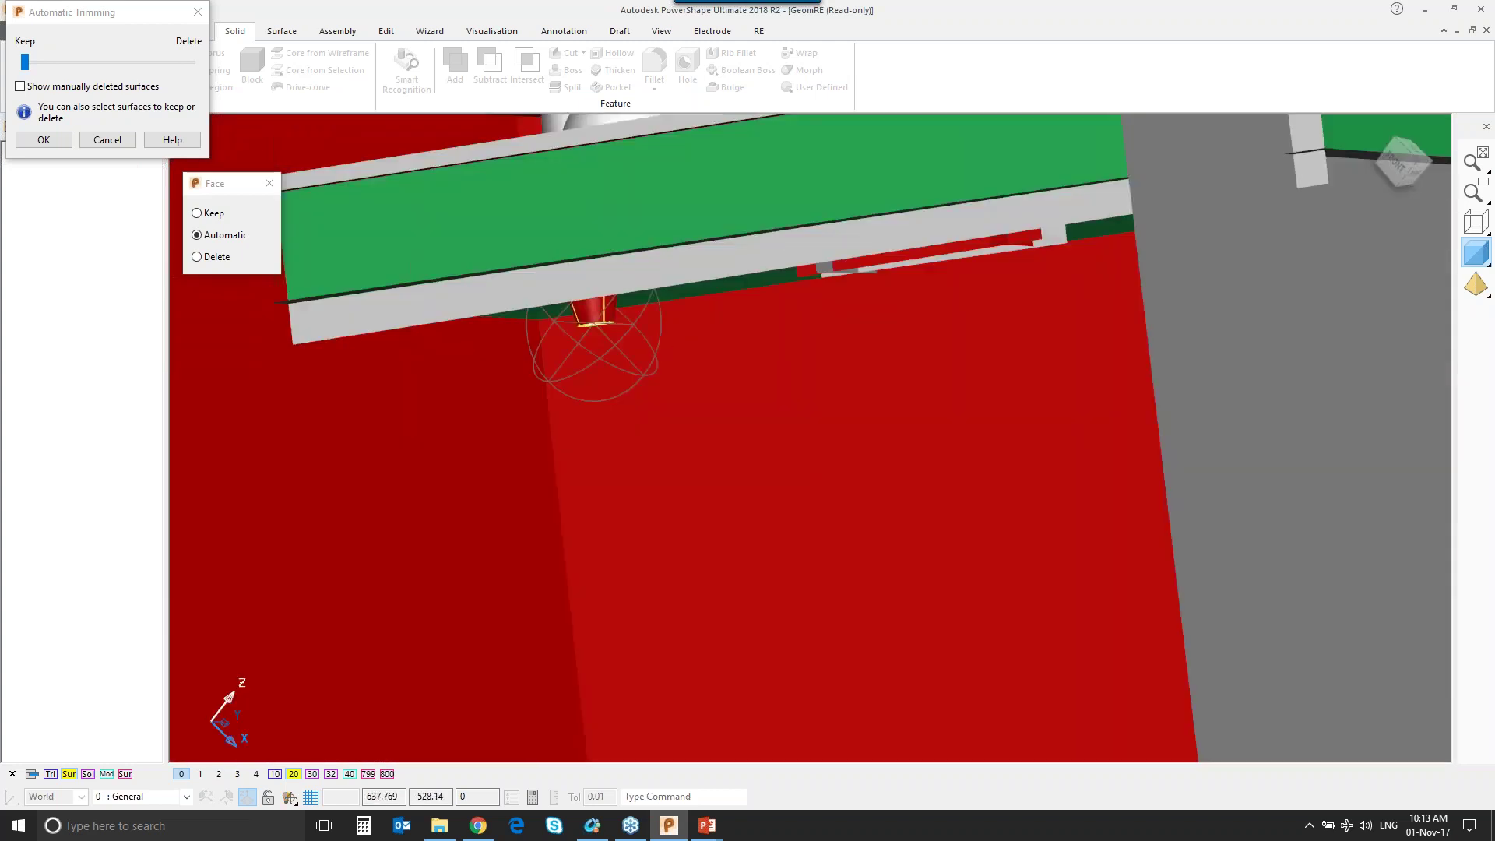
pyautogui.moveTo(674, 350); pyautogui.dragTo(723, 409, button='middle')
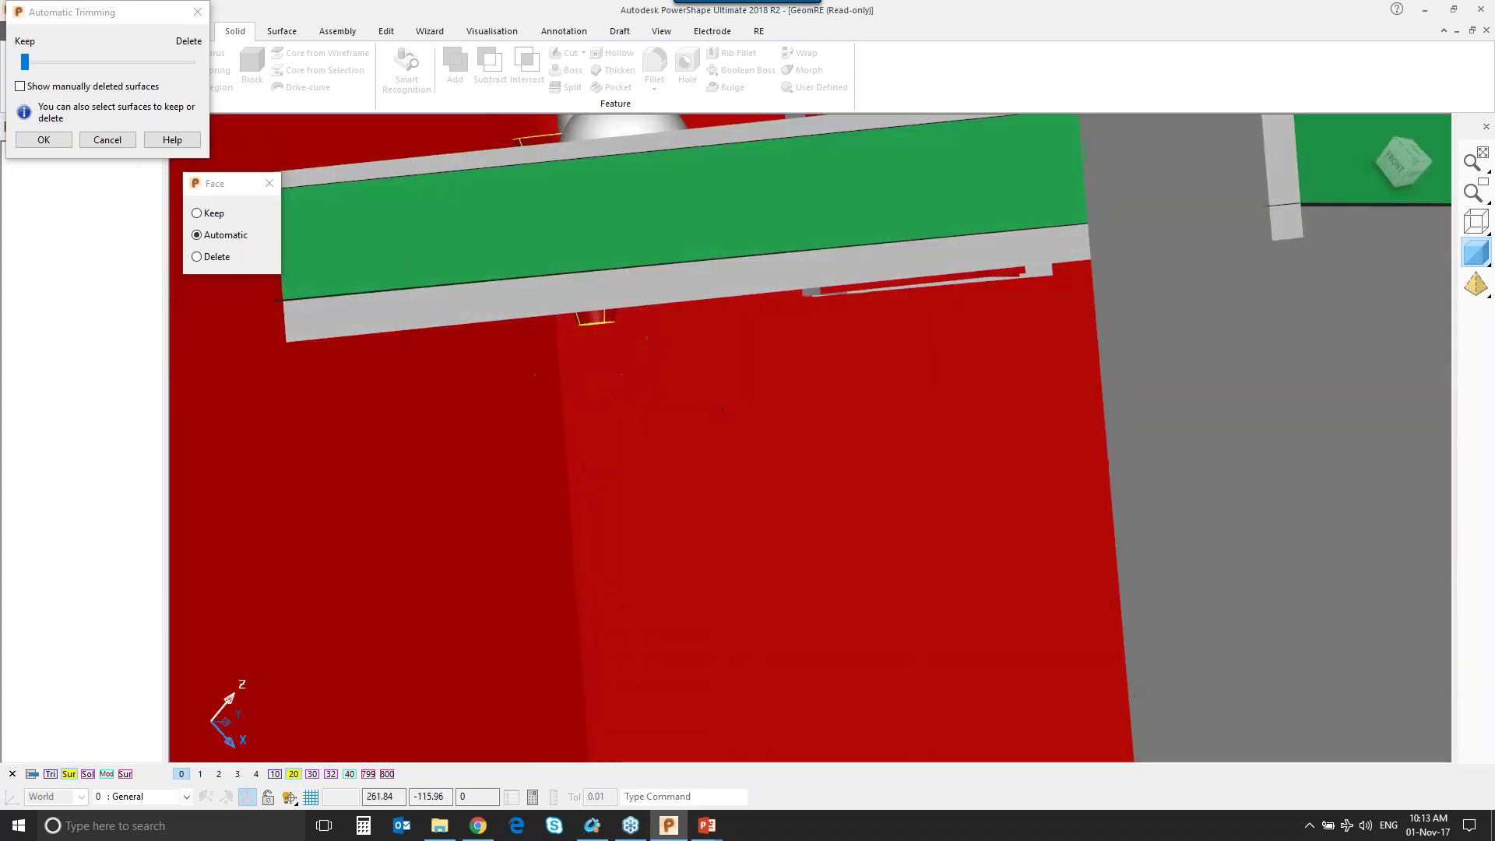
pyautogui.click(197, 257)
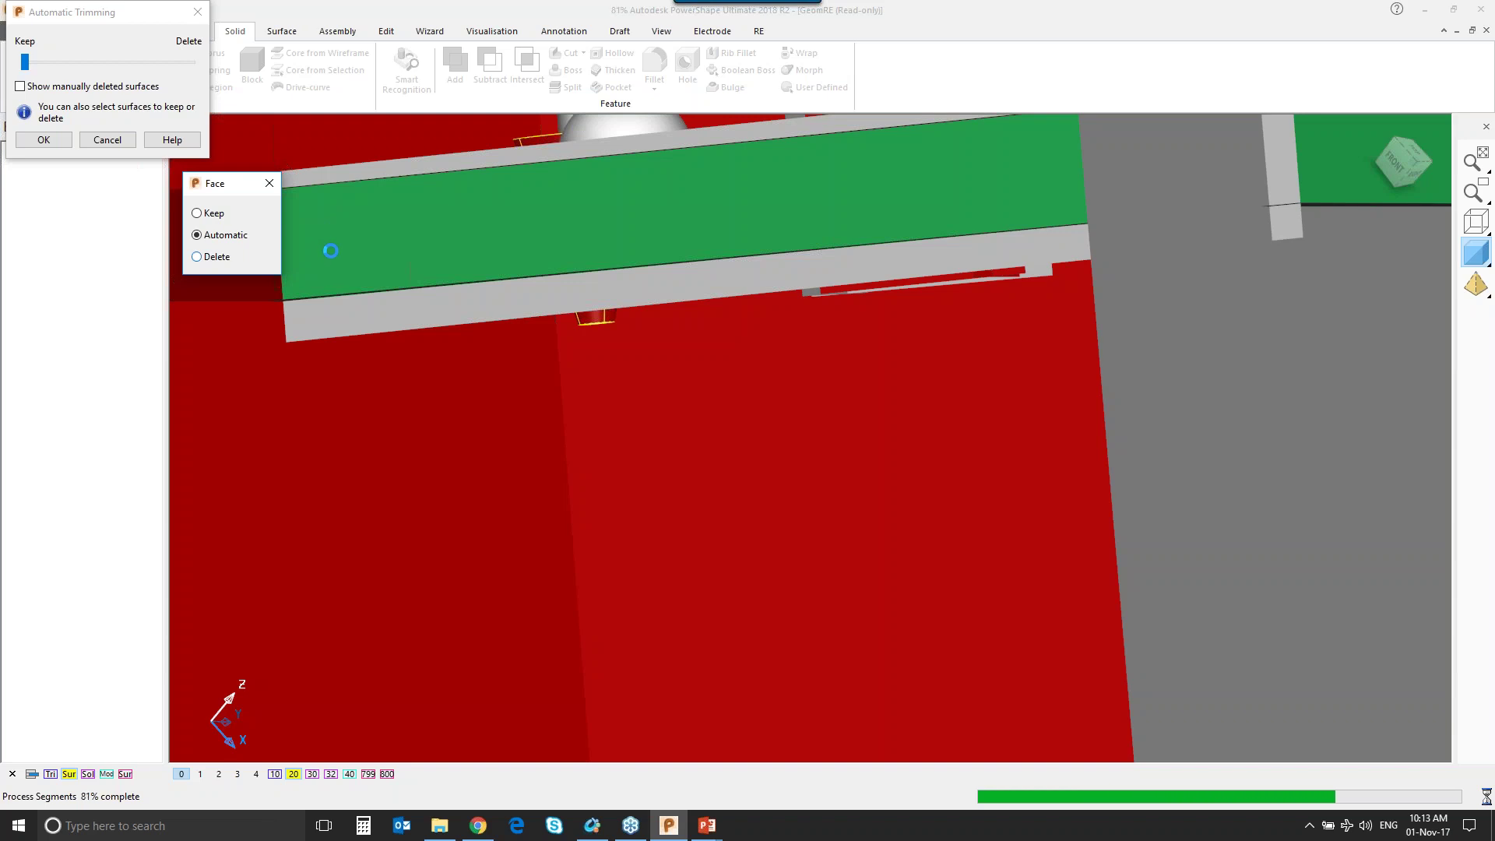
pyautogui.click(196, 257)
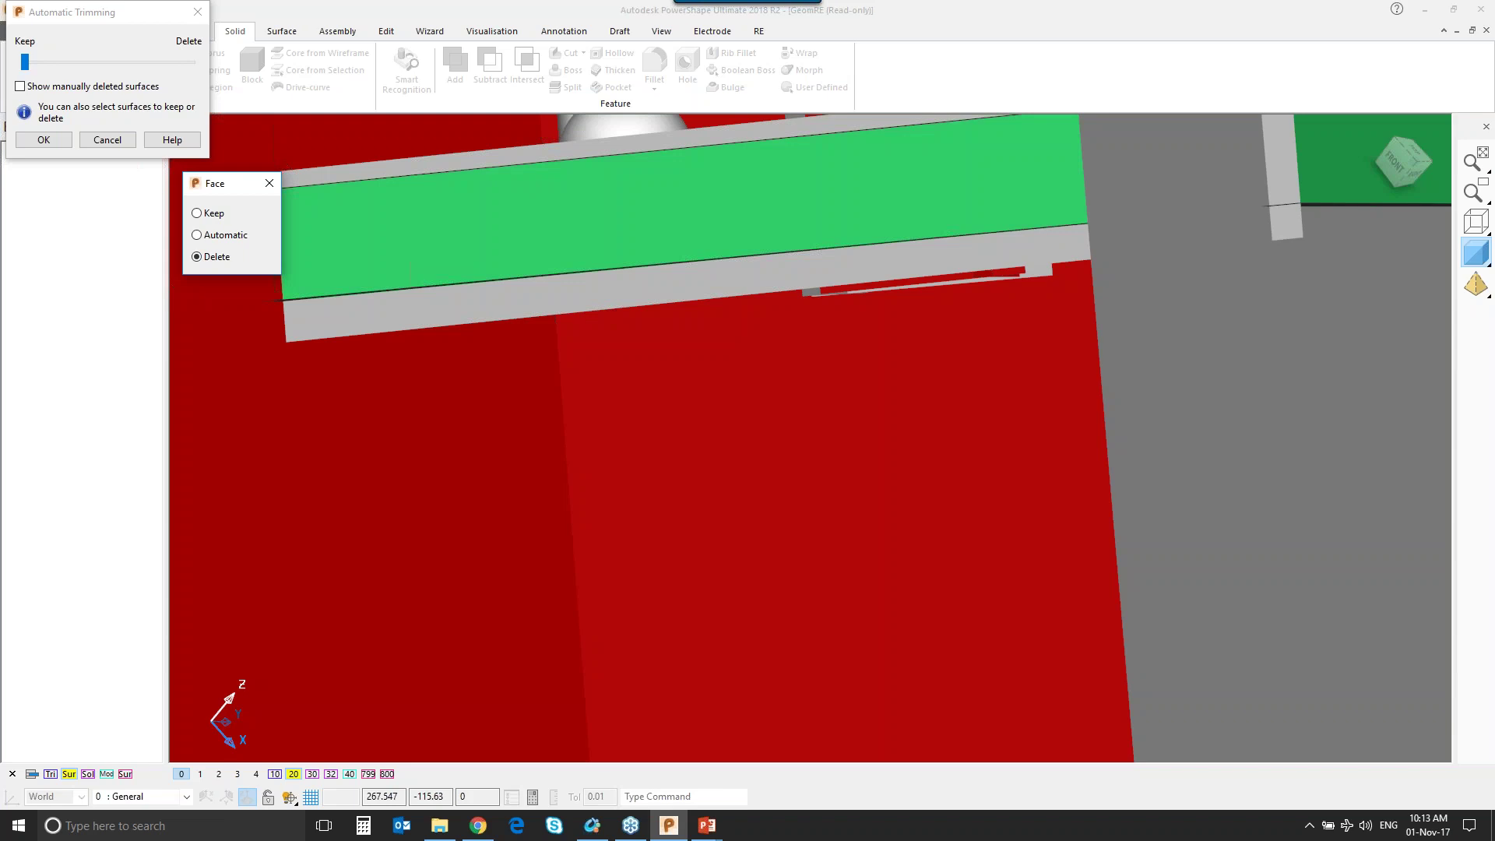
# Raise the automatic trimming tendency slightly from the Keep end toward Delete.
pyautogui.scroll(-4, 635, 310)
pyautogui.moveTo(632, 493); pyautogui.dragTo(561, 529, button='middle')
pyautogui.scroll(1, 810, 438)
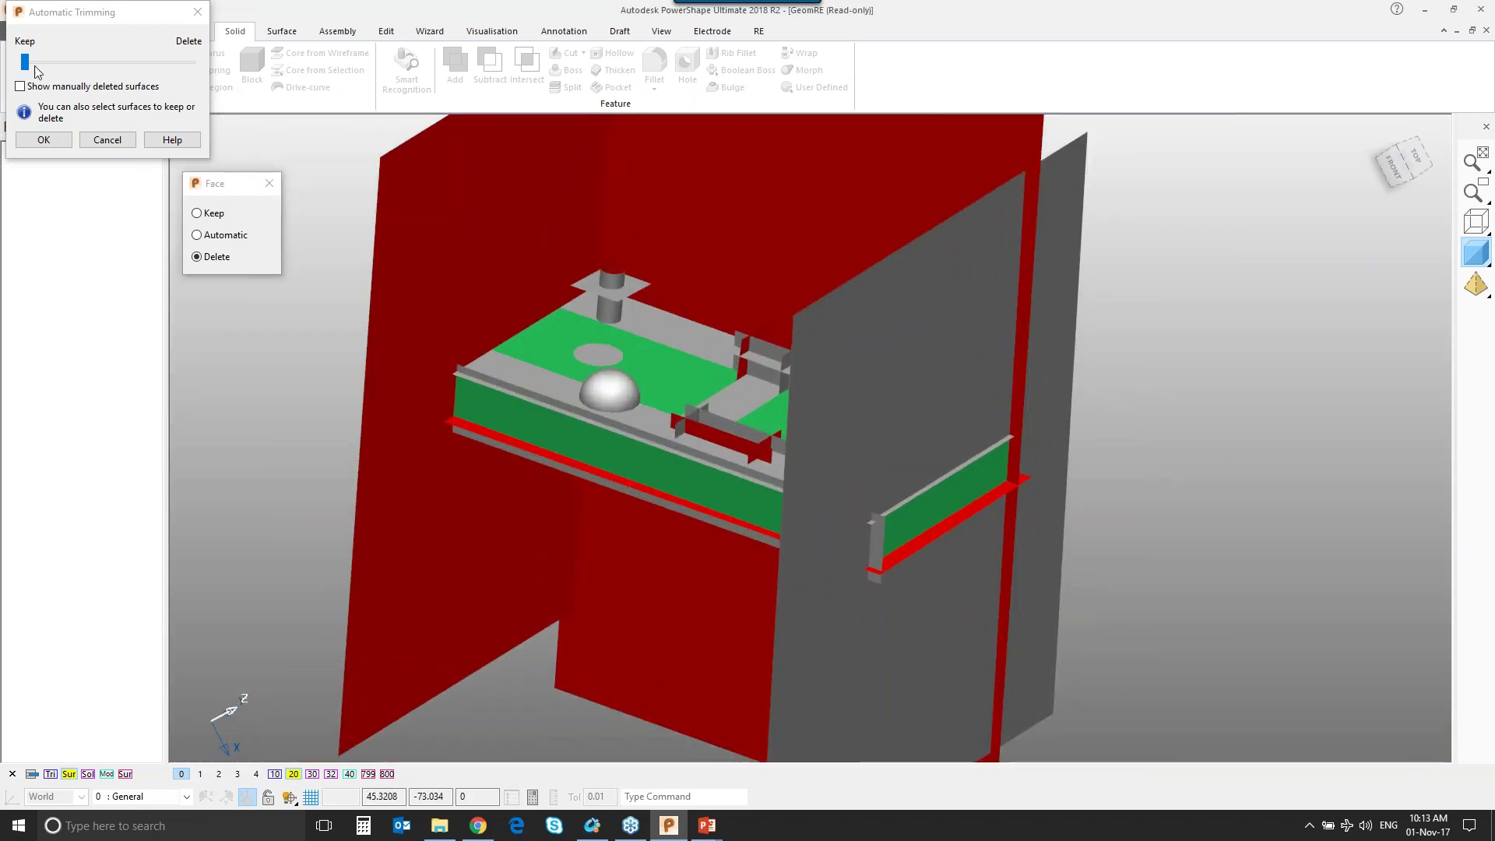
pyautogui.click(25, 64)
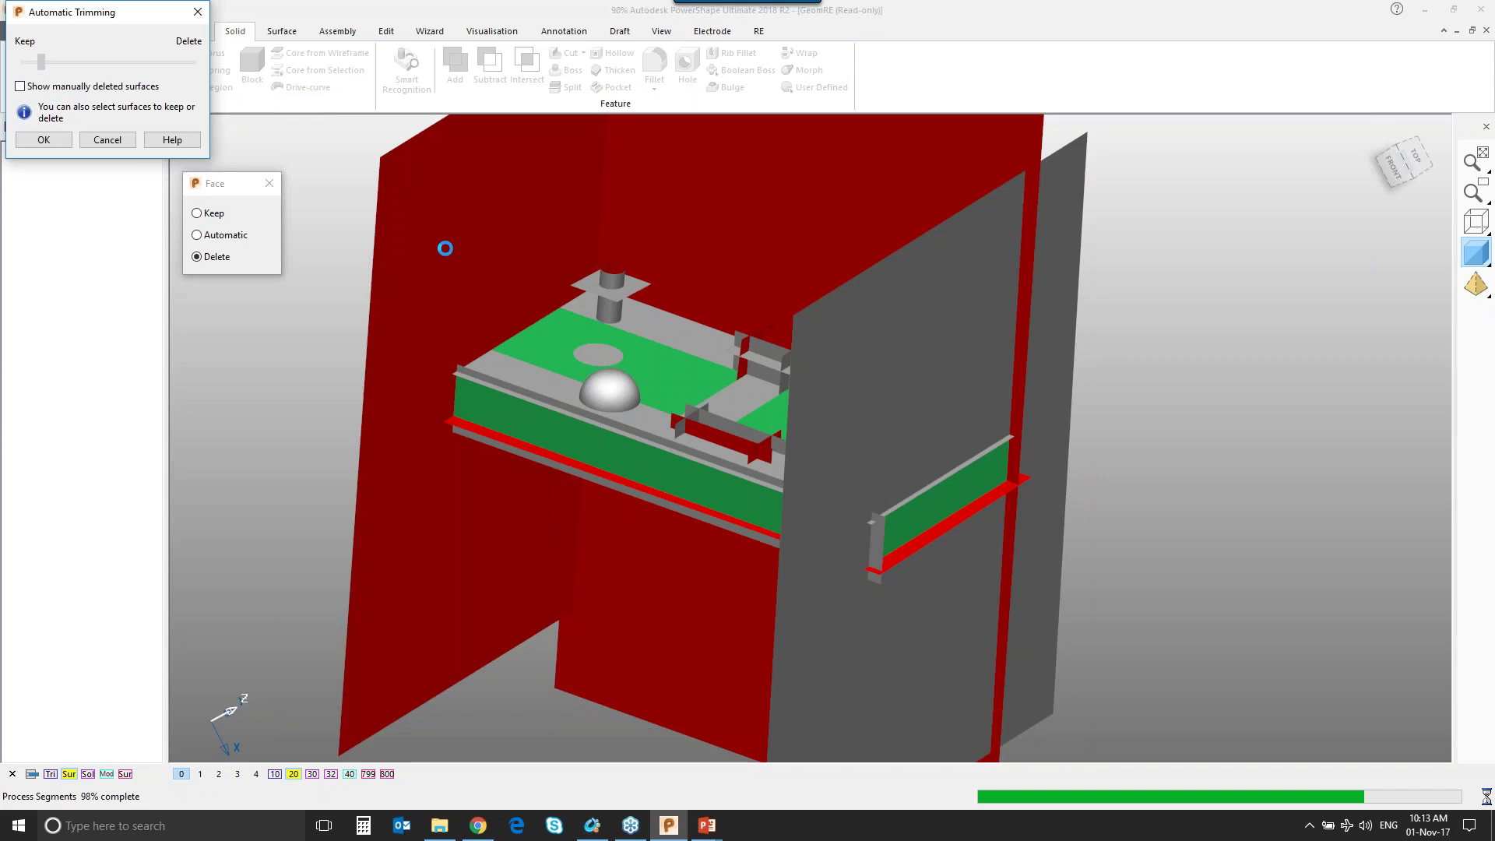
# Select the four leftover plane pieces extending above and below the block's long side and set them to Delete.
pyautogui.moveTo(801, 294); pyautogui.dragTo(576, 183, button='middle')
pyautogui.scroll(4, 670, 358)
pyautogui.click(583, 236)
pyautogui.click(777, 240)
pyautogui.click(587, 571)
pyautogui.click(834, 617)
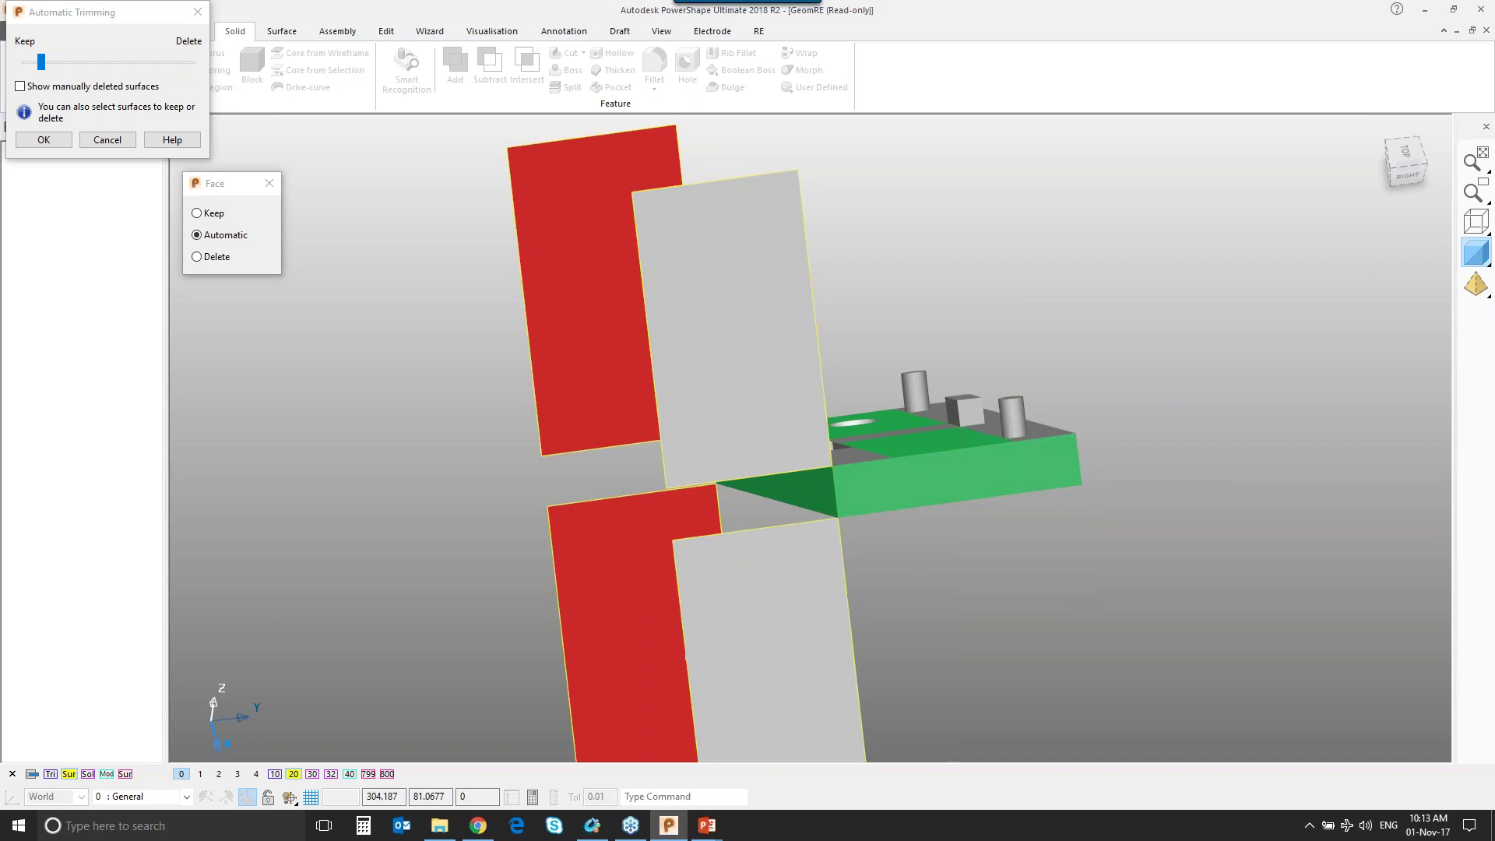
pyautogui.scroll(-4, 885, 465)
pyautogui.moveTo(884, 464); pyautogui.dragTo(1046, 538, button='middle')
pyautogui.click(198, 256)
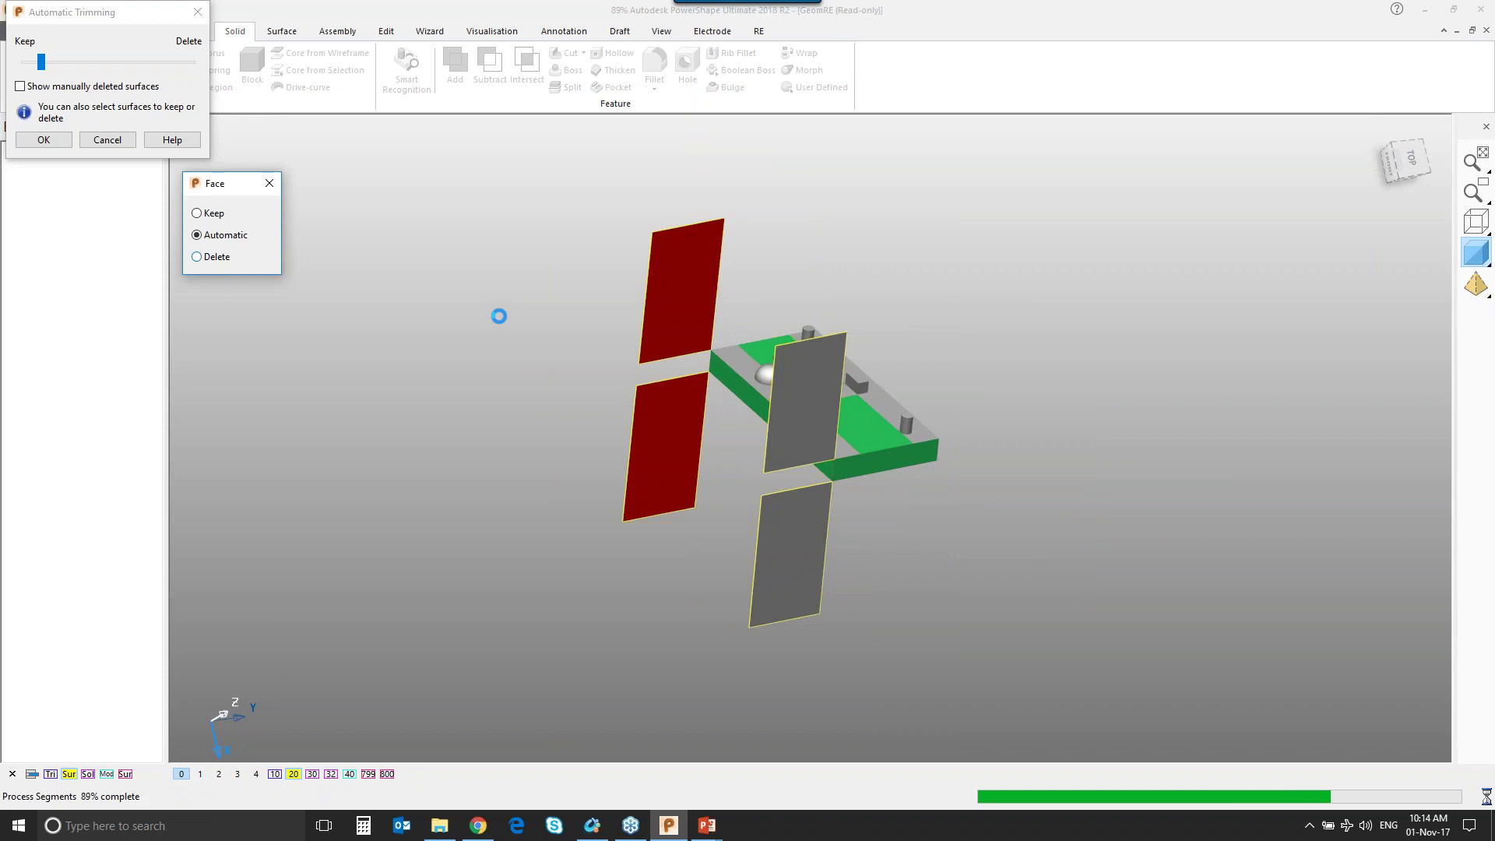
# Accept the trimmed faces to create the solid, inspect the resulting body and clear the selection.
pyautogui.moveTo(818, 409); pyautogui.dragTo(827, 627, button='middle')
pyautogui.scroll(5, 868, 494)
pyautogui.click(269, 184)
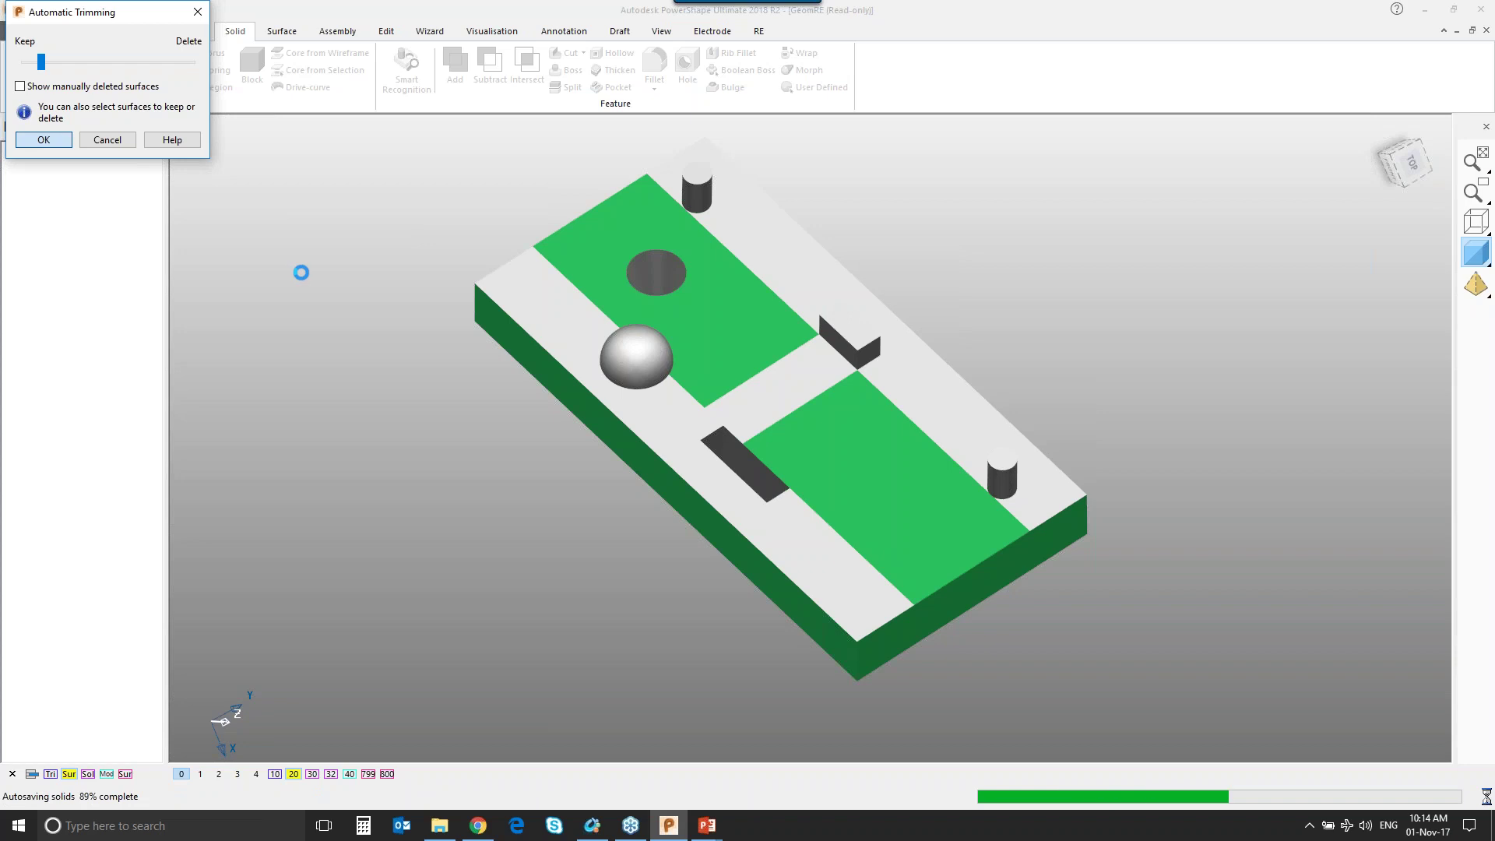
pyautogui.scroll(2, 795, 452)
pyautogui.click(781, 477)
pyautogui.moveTo(781, 482)
pyautogui.mouseDown(button='middle')
pyautogui.moveTo(771, 425)
pyautogui.moveTo(402, 361)
pyautogui.moveTo(477, 304)
pyautogui.moveTo(791, 524)
pyautogui.moveTo(861, 532)
pyautogui.moveTo(727, 437)
pyautogui.mouseUp(button='middle')
pyautogui.scroll(-2, 701, 446)
pyautogui.click(475, 523)
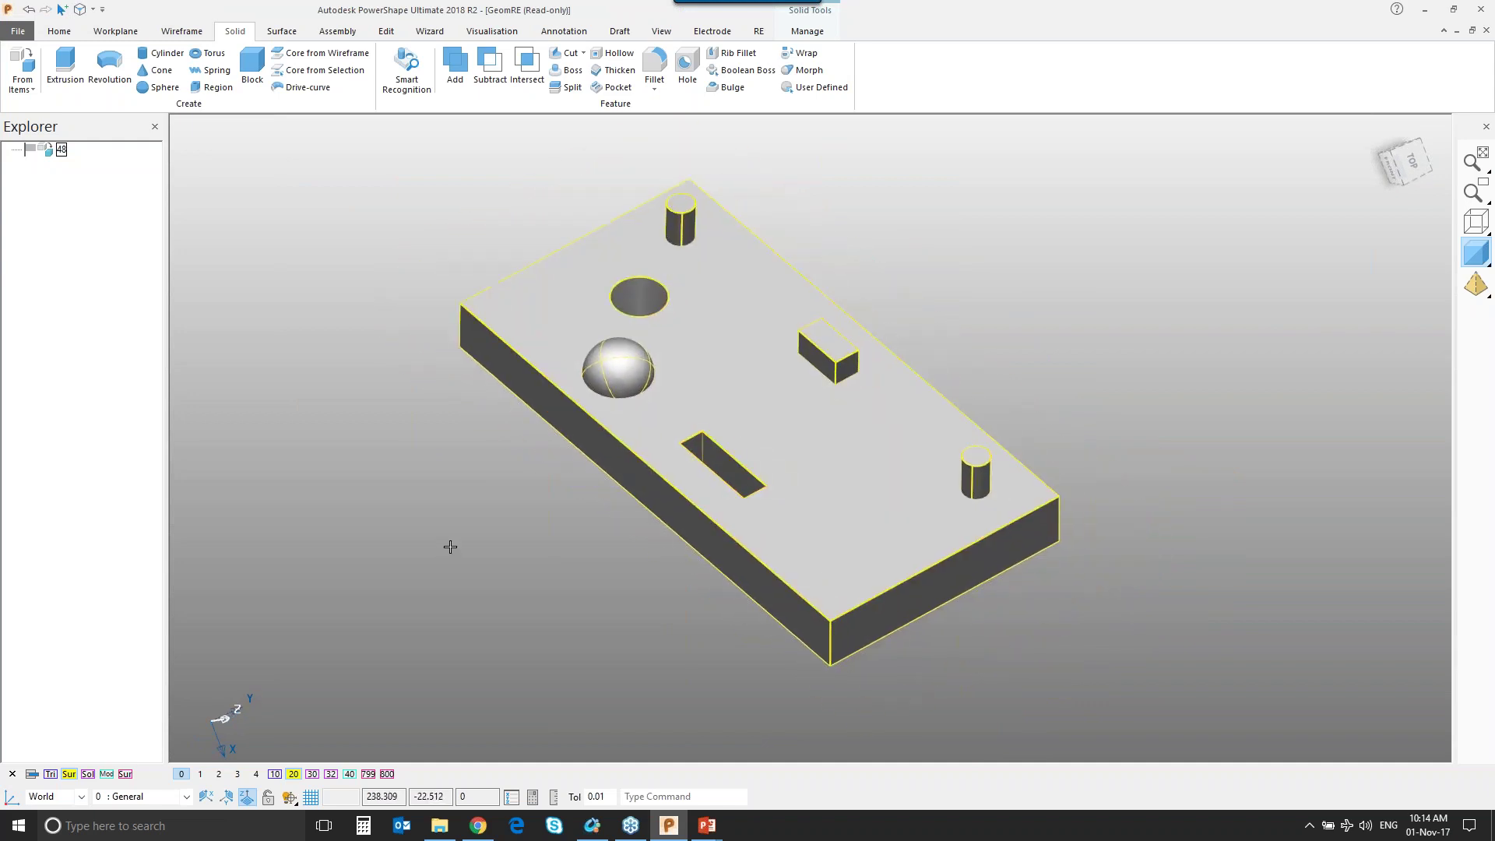
# Show the scanned mesh on level 10 for comparison and remove the solid overlapping it.
pyautogui.click(274, 773)
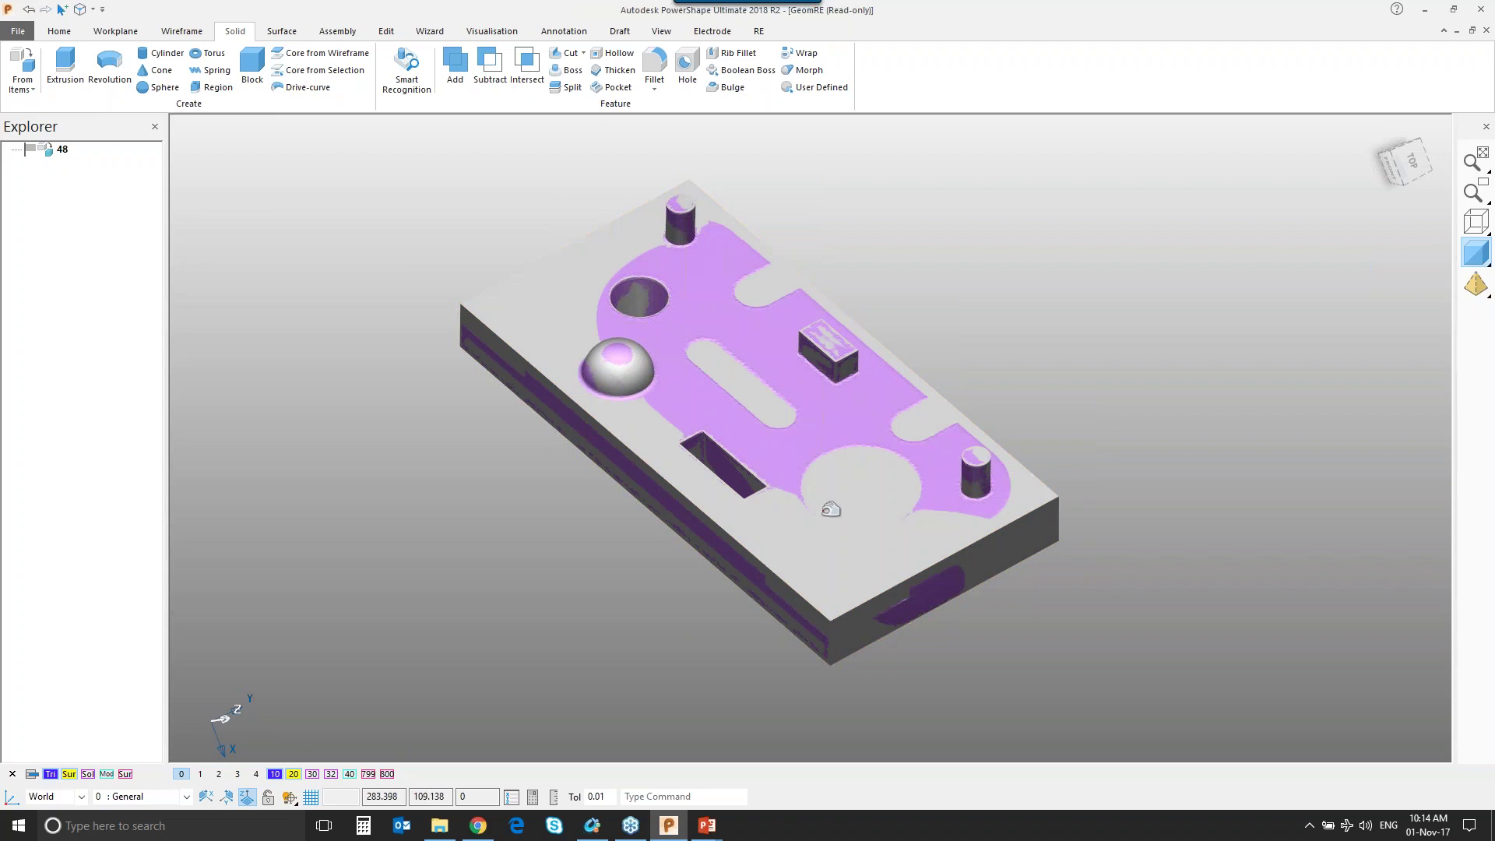
pyautogui.click(623, 445)
pyautogui.press('Delete')
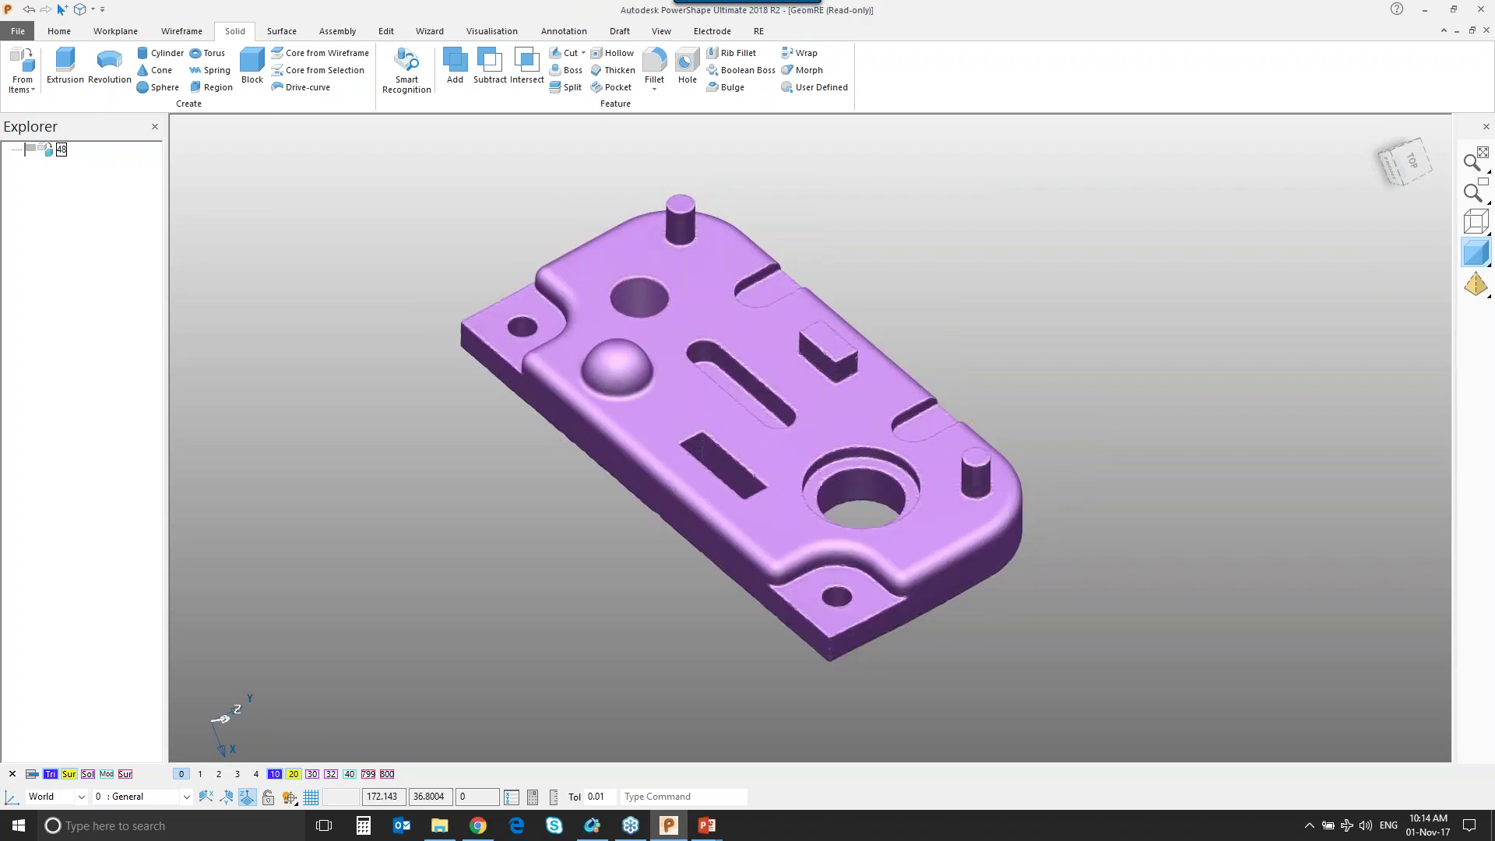
# Locate the workplane on the underside of the scanned part and make the Centre workplane active.
pyautogui.moveTo(817, 487); pyautogui.dragTo(794, 257, button='middle')
pyautogui.scroll(5, 777, 451)
pyautogui.keyDown('shift'); pyautogui.moveTo(722, 430); pyautogui.dragTo(715, 396, button='middle'); pyautogui.keyUp('shift')
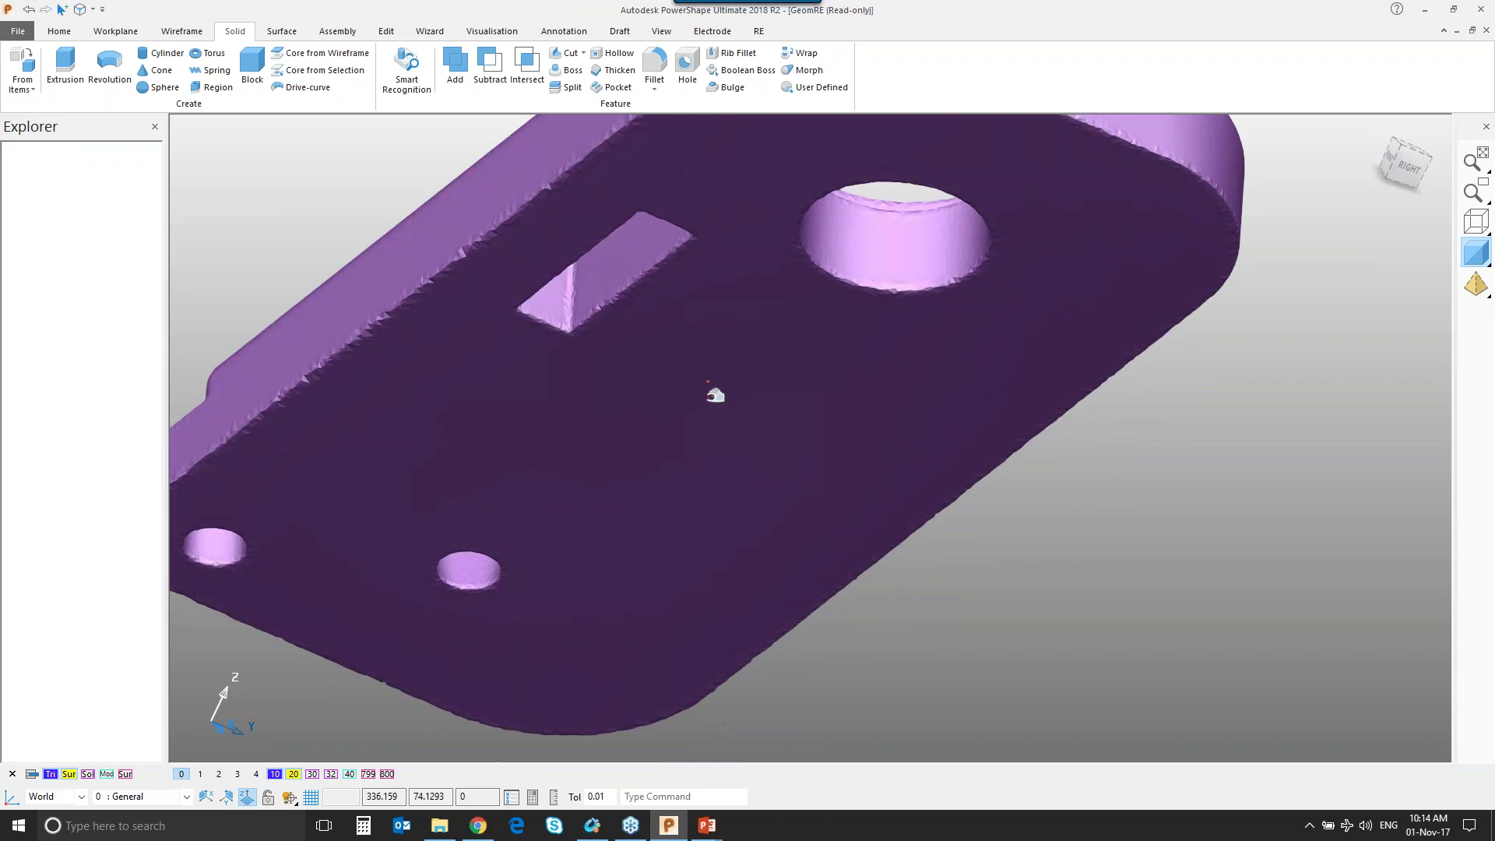
pyautogui.click(714, 386)
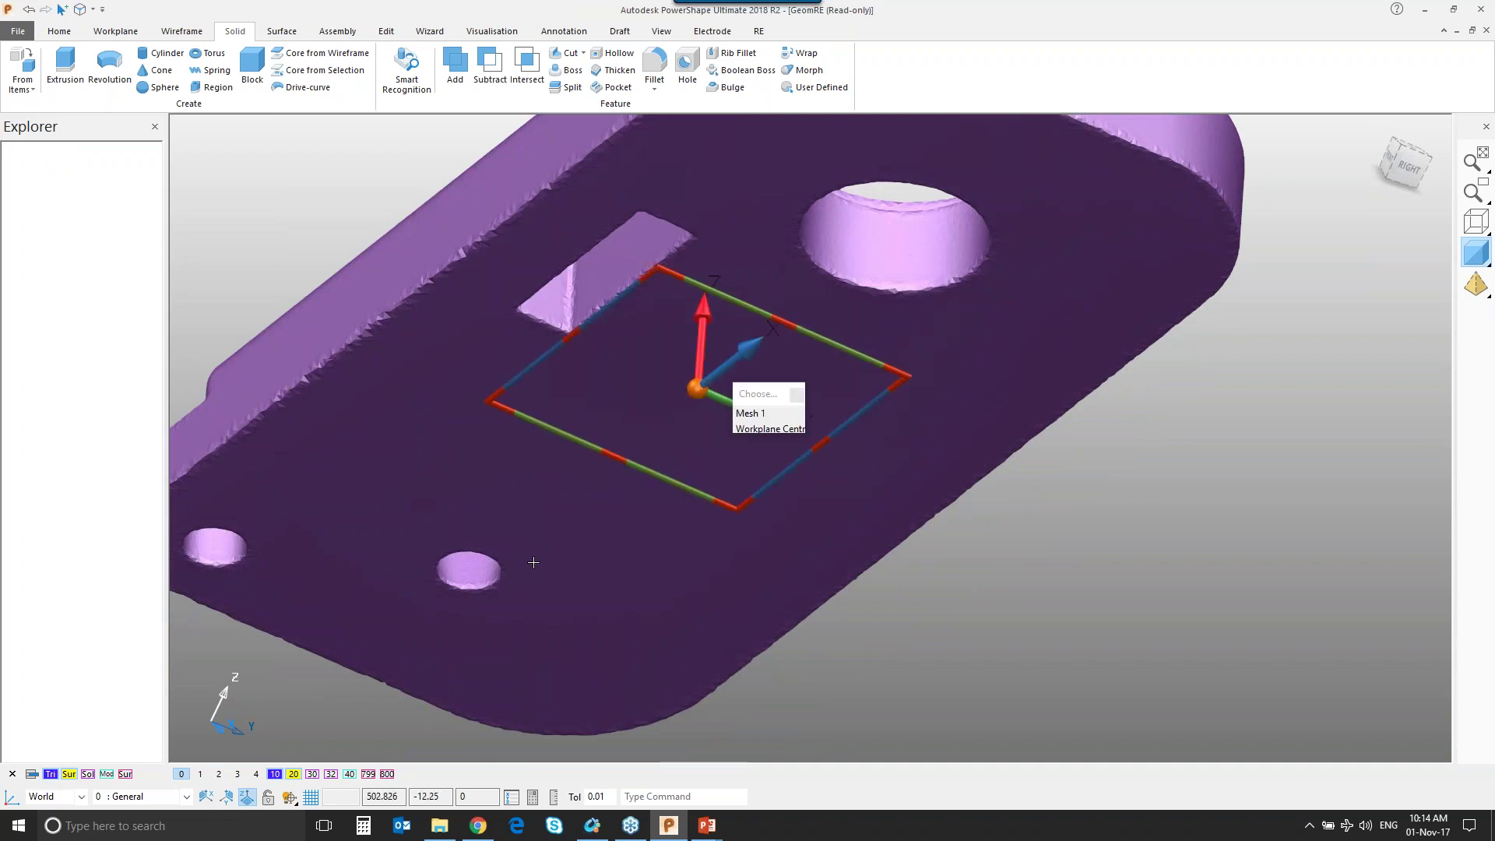
pyautogui.keyDown('shift'); pyautogui.moveTo(423, 652); pyautogui.dragTo(483, 621, button='middle'); pyautogui.keyUp('shift')
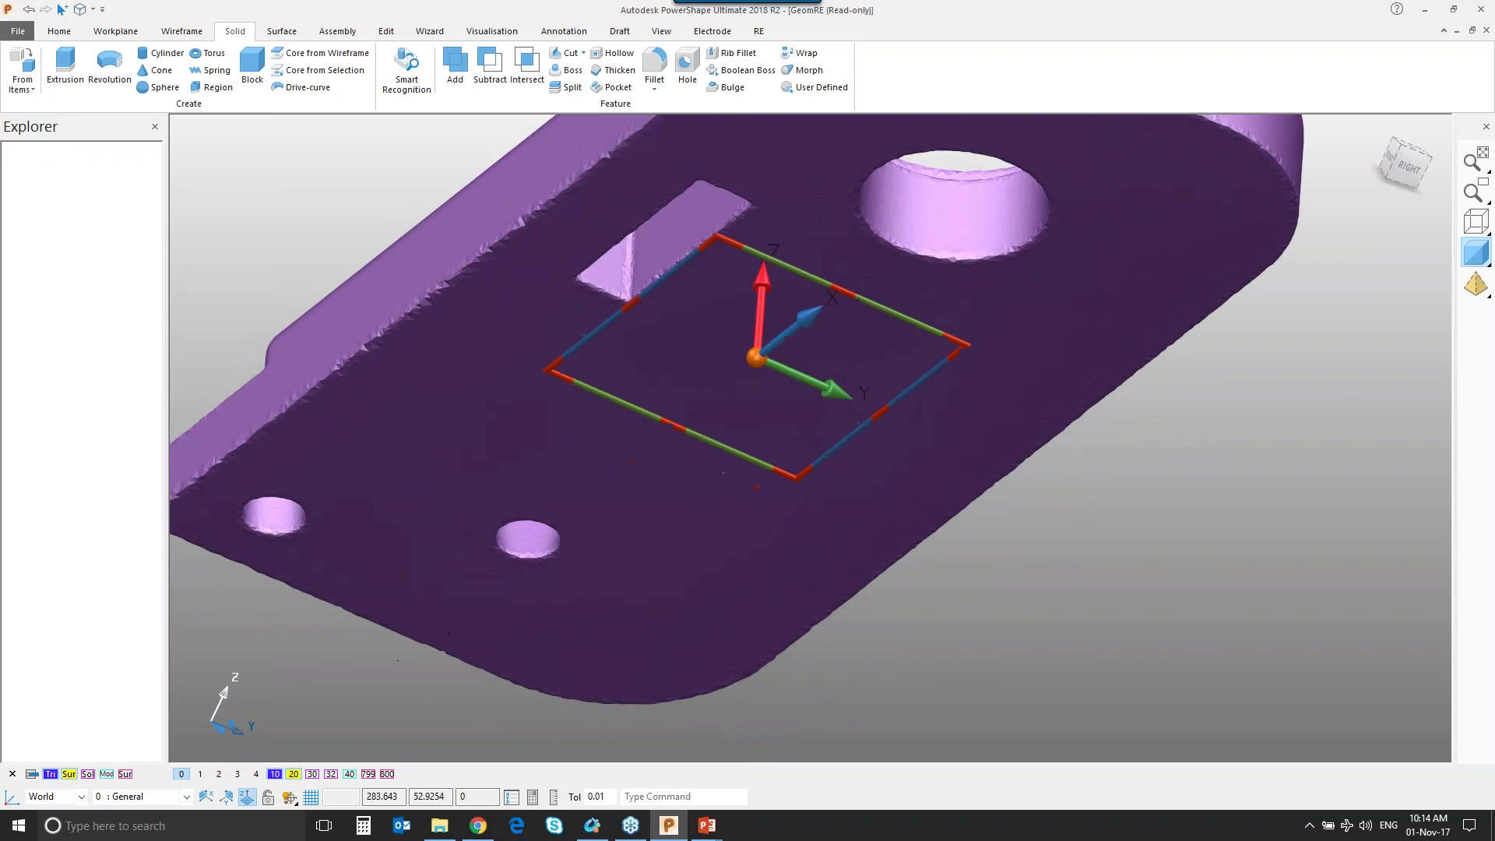
pyautogui.scroll(-3, 664, 363)
pyautogui.click(79, 798)
pyautogui.click(40, 812)
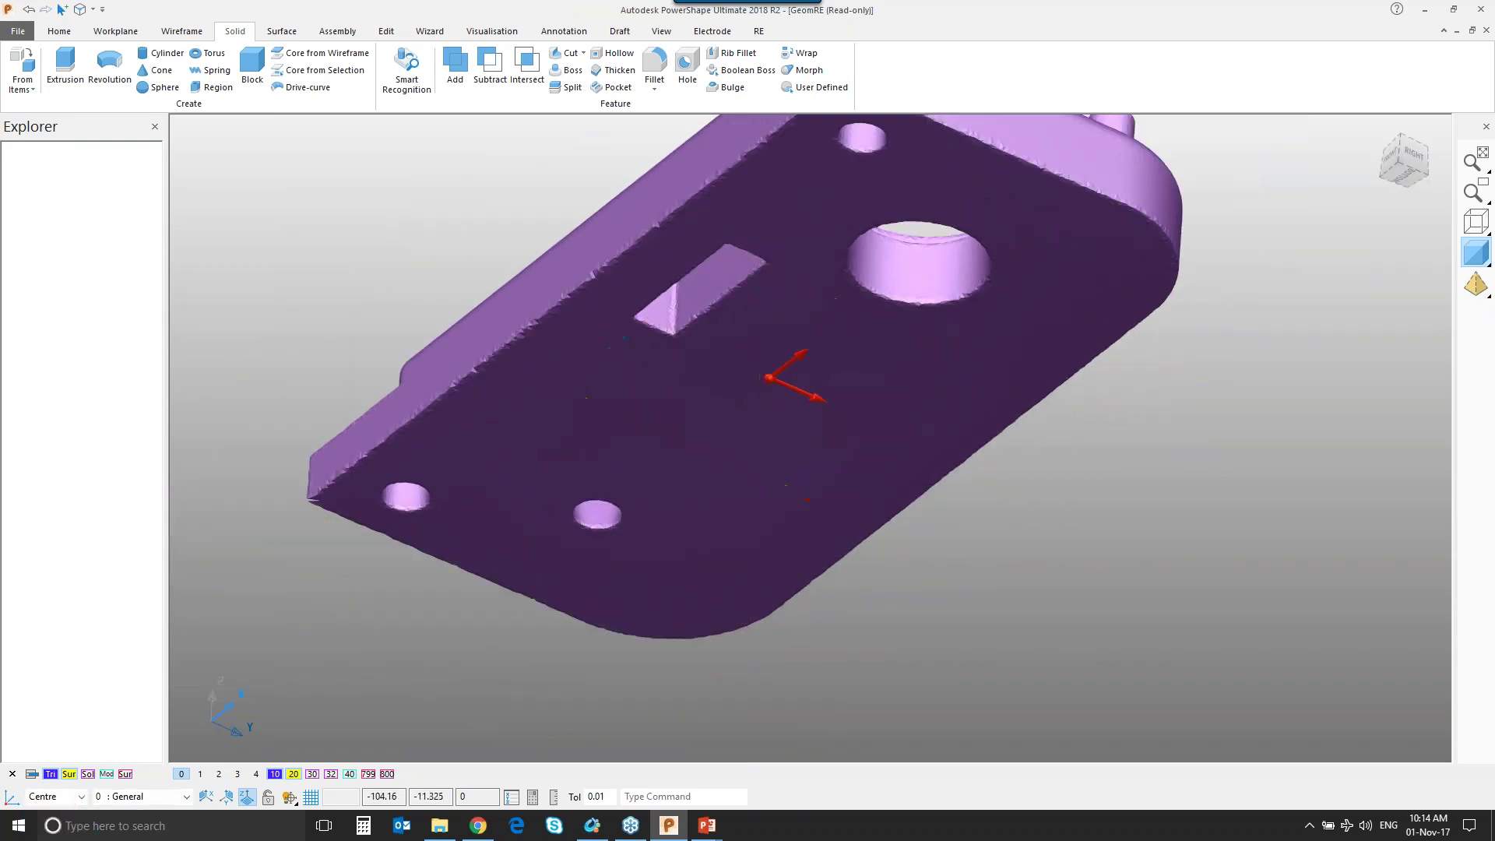
# Select the scanned mesh and start a manual segmentation that picks triangle areas by discontinuity angle.
pyautogui.scroll(-3, 808, 440)
pyautogui.moveTo(794, 451); pyautogui.dragTo(493, 509, button='middle')
pyautogui.hotkey('ctrl', '1')
pyautogui.scroll(3, 786, 588)
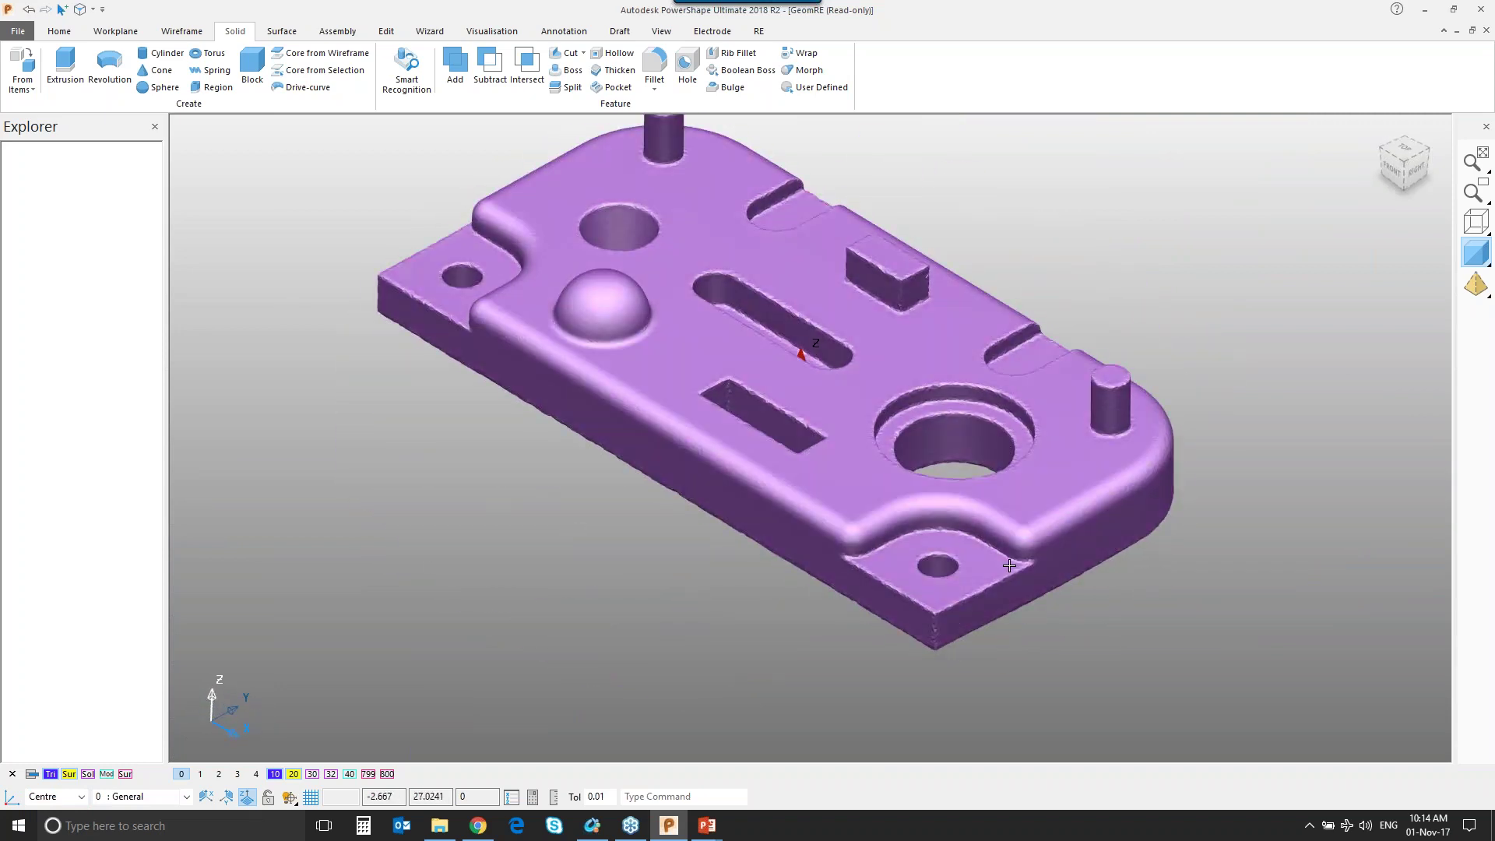
pyautogui.scroll(5, 737, 299)
pyautogui.scroll(-3, 851, 367)
pyautogui.moveTo(851, 368); pyautogui.dragTo(792, 353, button='middle')
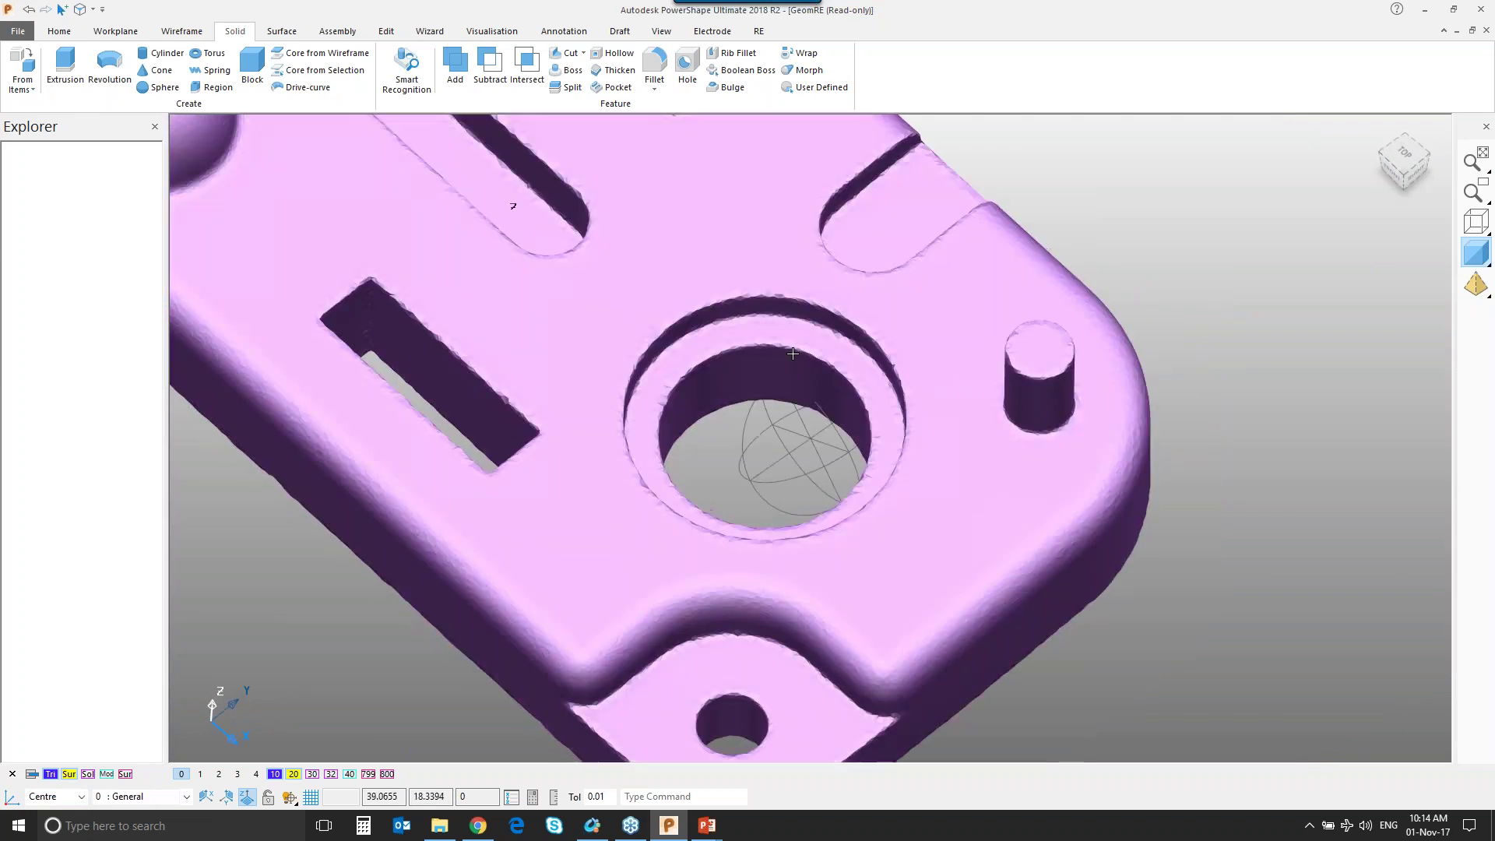
pyautogui.scroll(2, 827, 524)
pyautogui.moveTo(746, 494); pyautogui.dragTo(747, 488, button='middle')
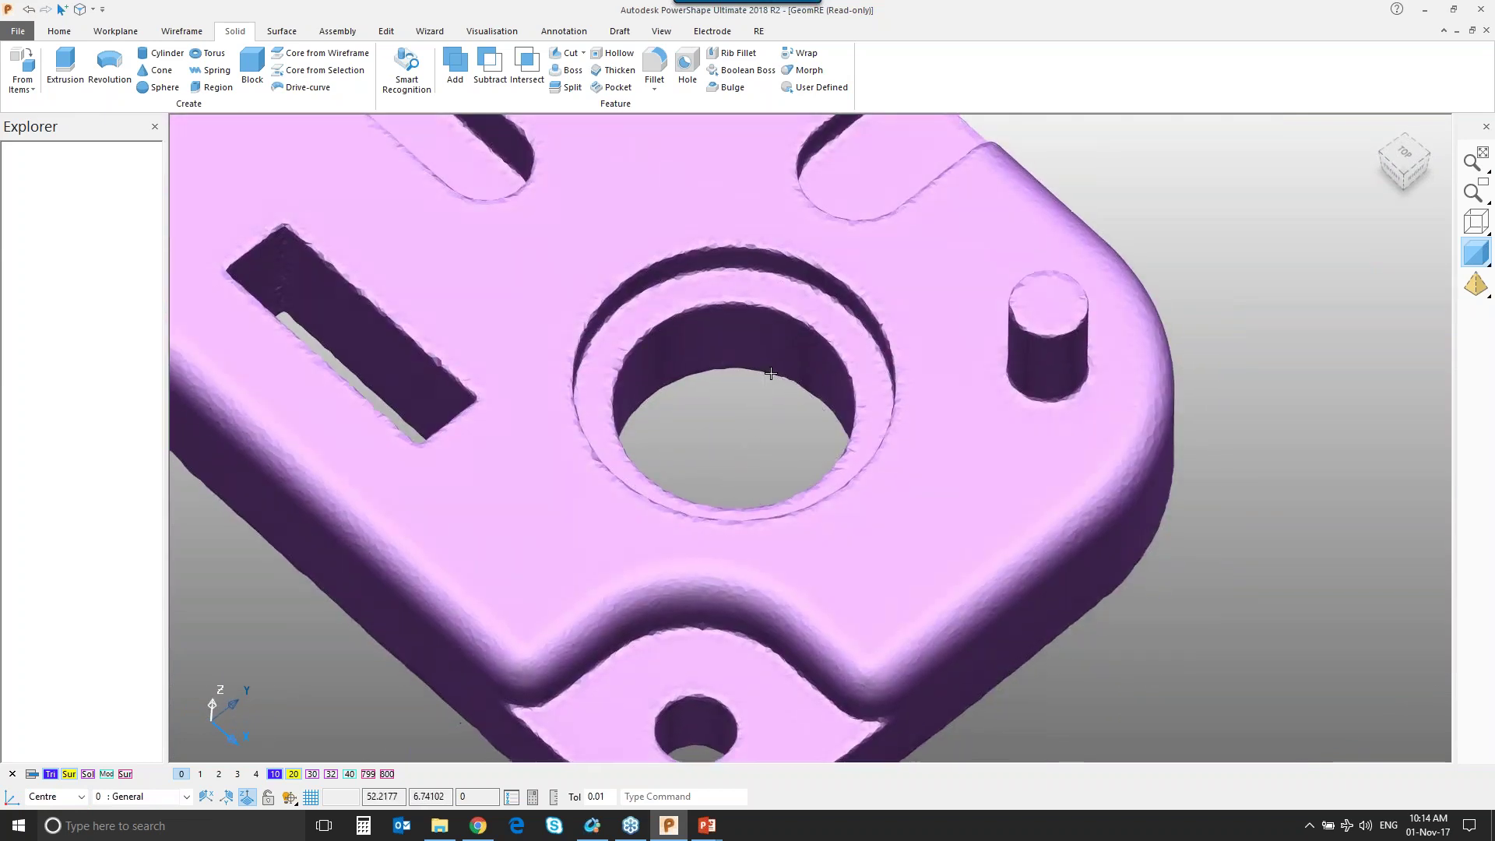
pyautogui.click(719, 160)
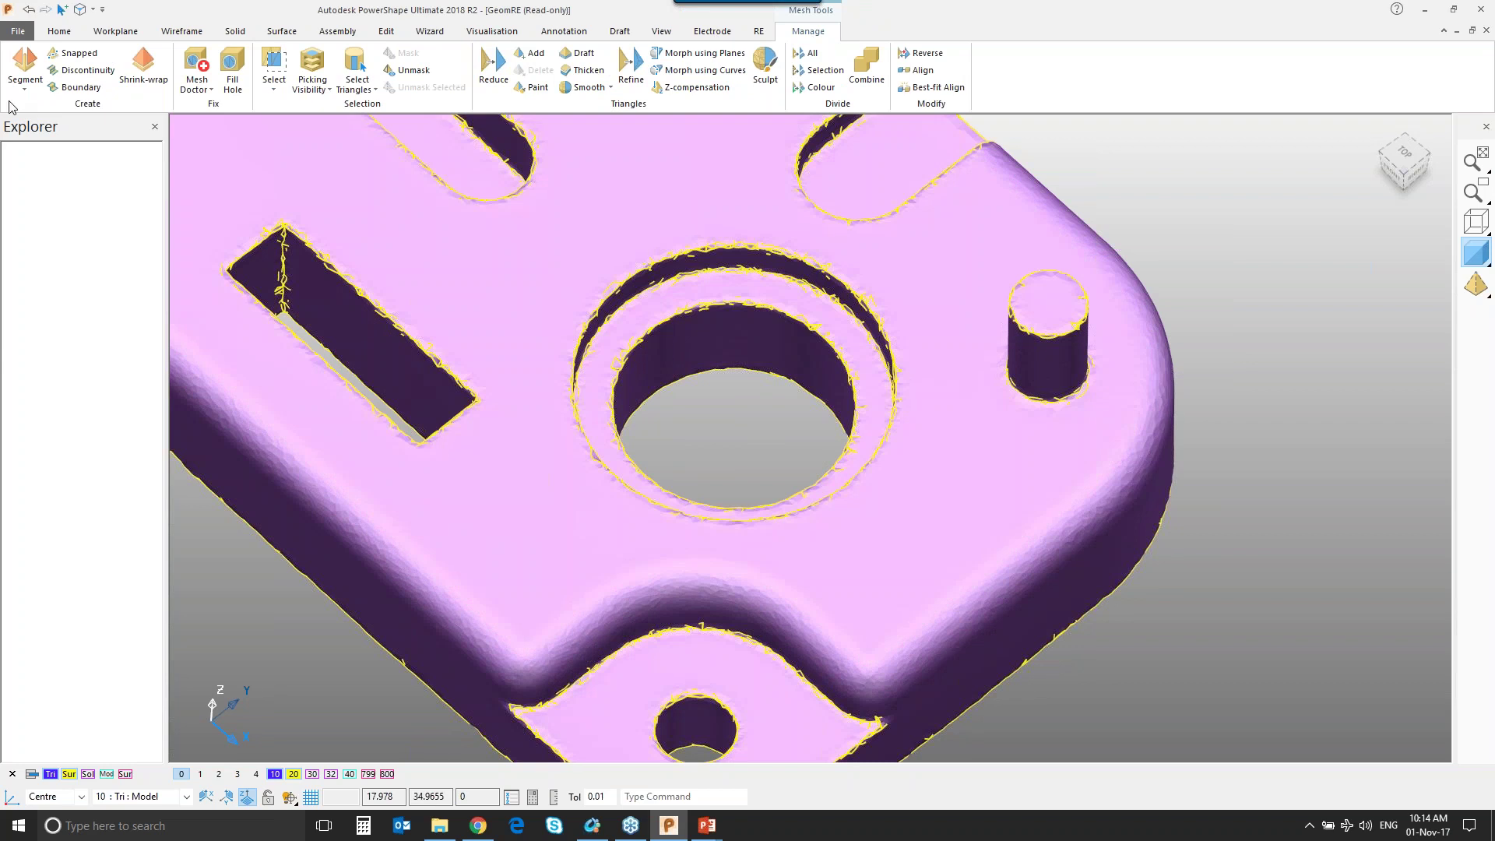
pyautogui.click(25, 82)
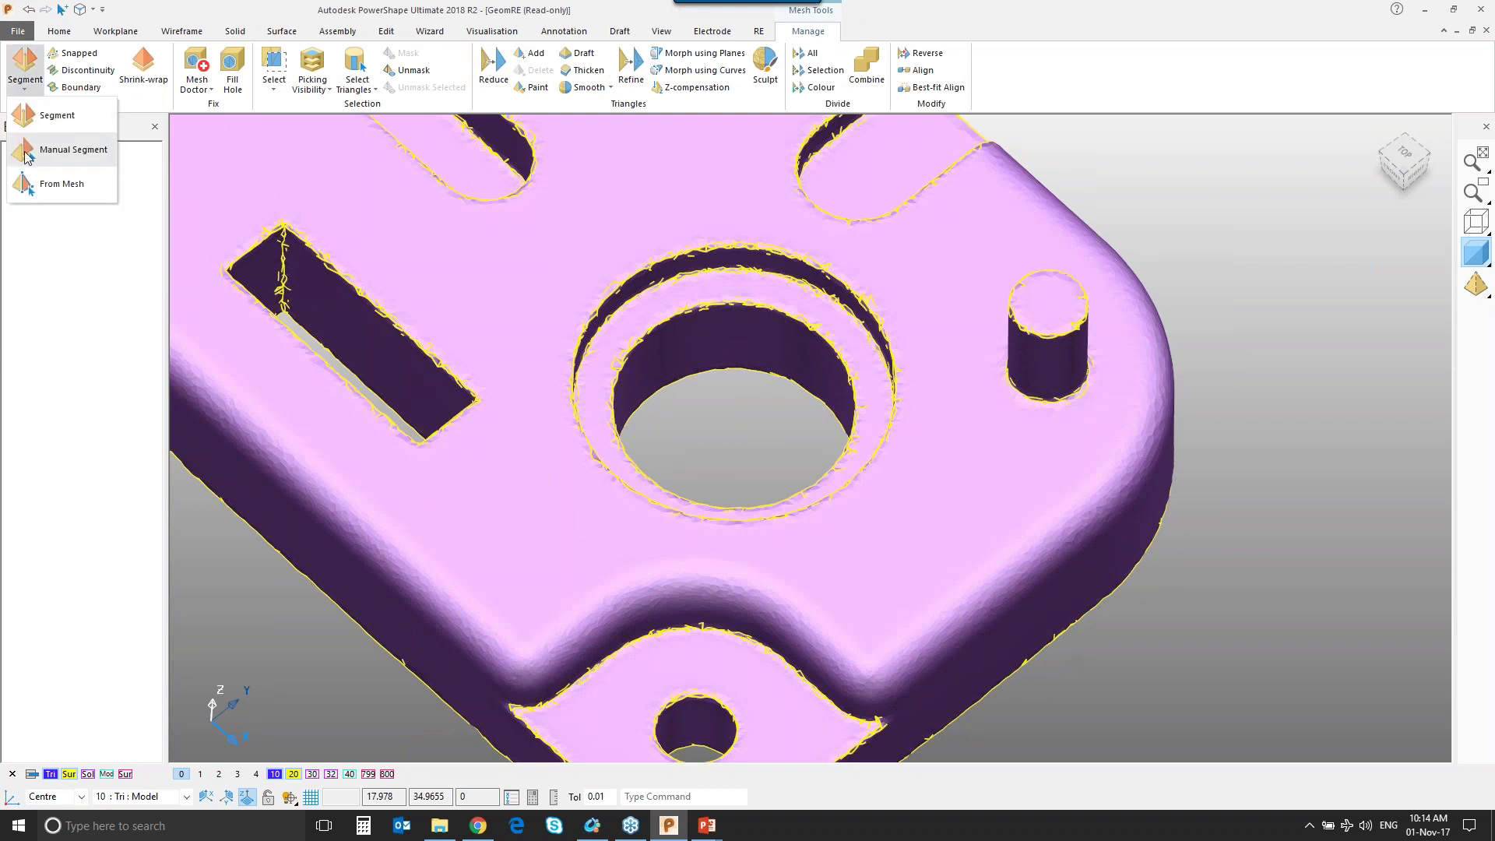
pyautogui.click(27, 156)
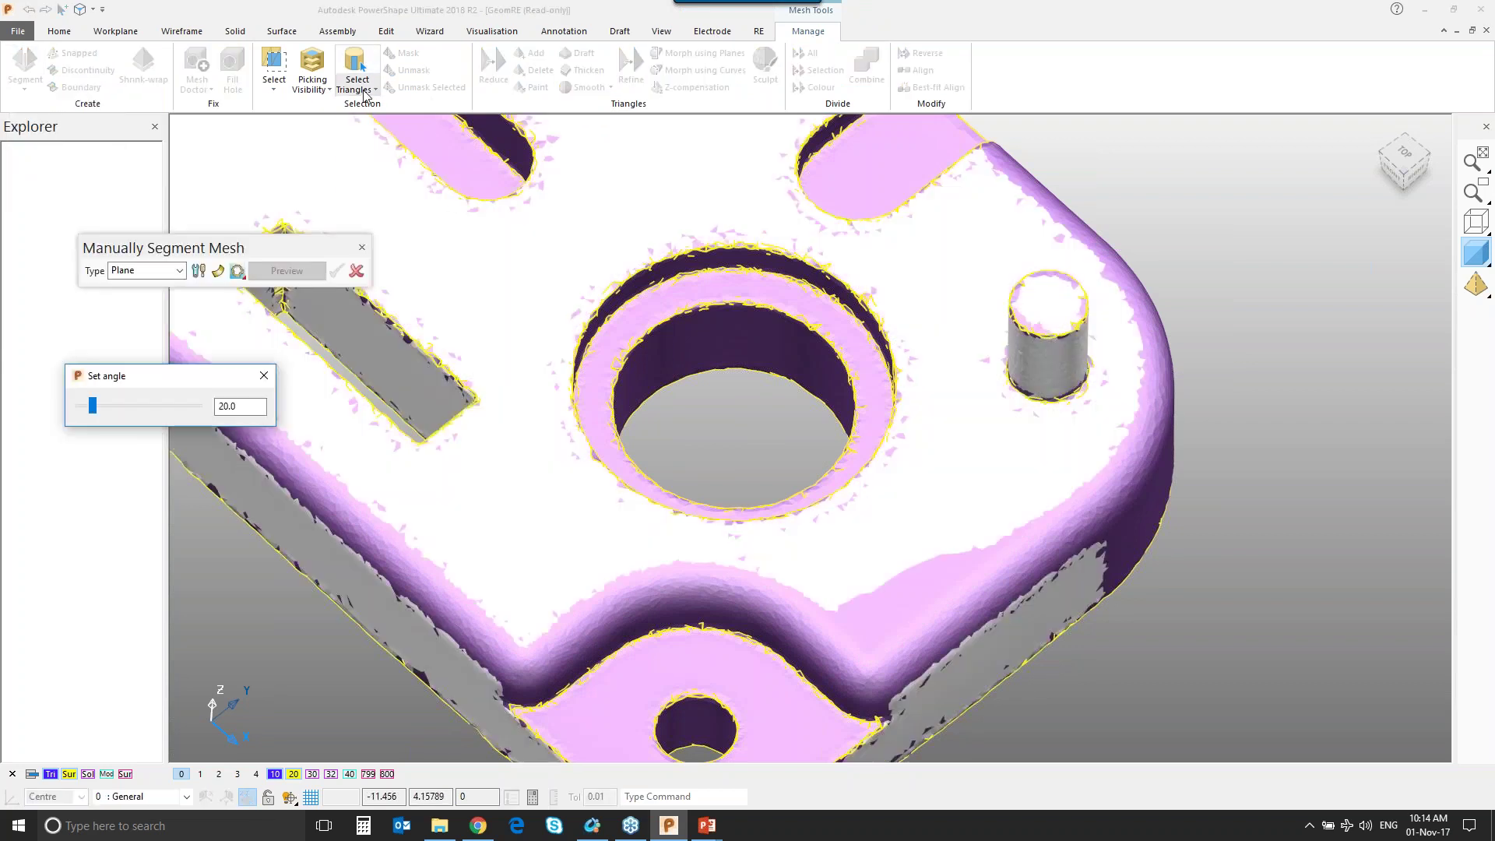
pyautogui.click(364, 93)
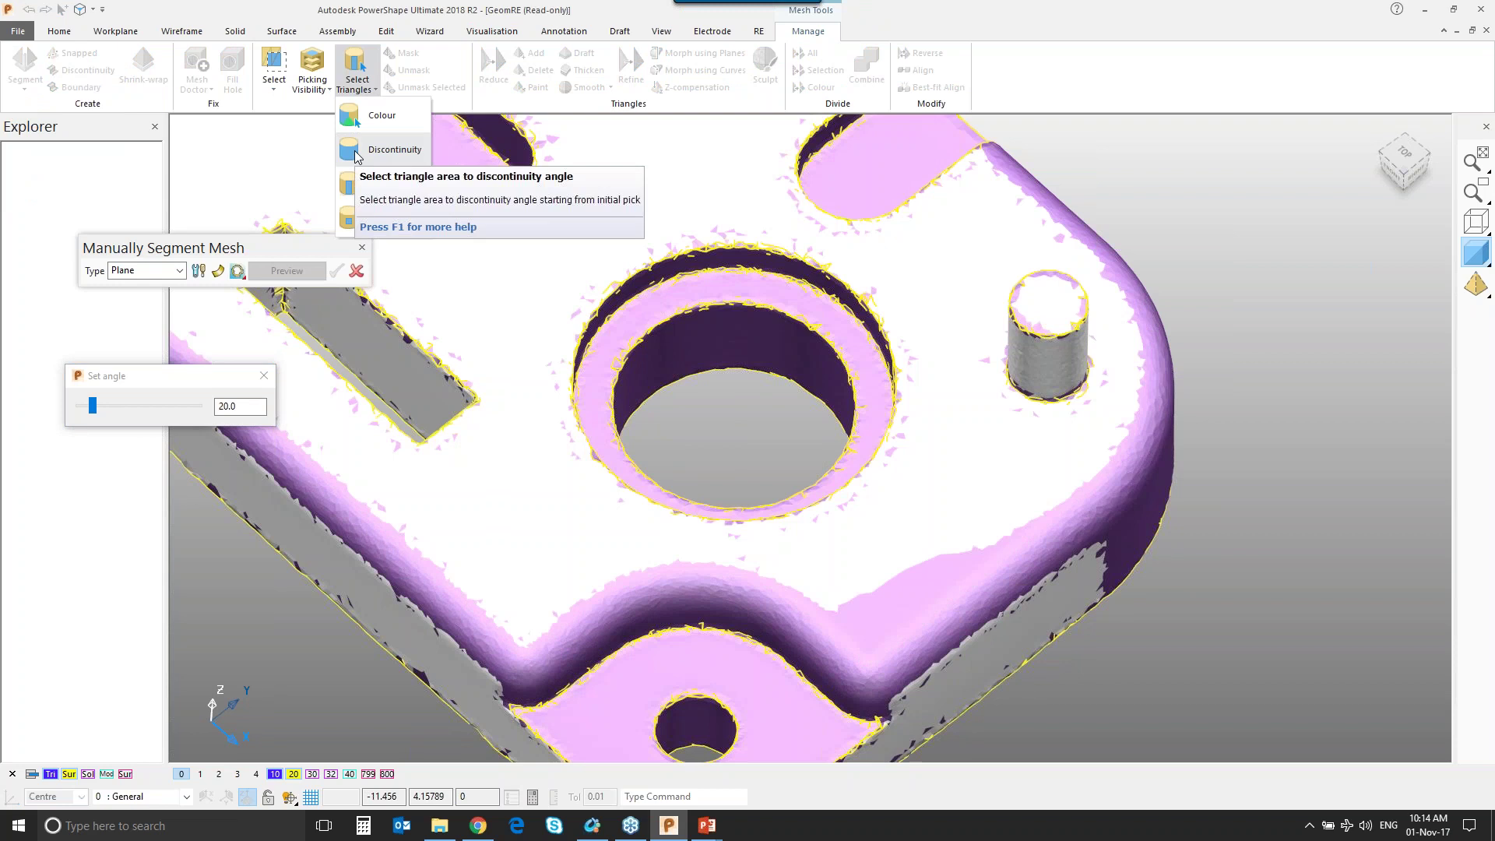
pyautogui.click(356, 150)
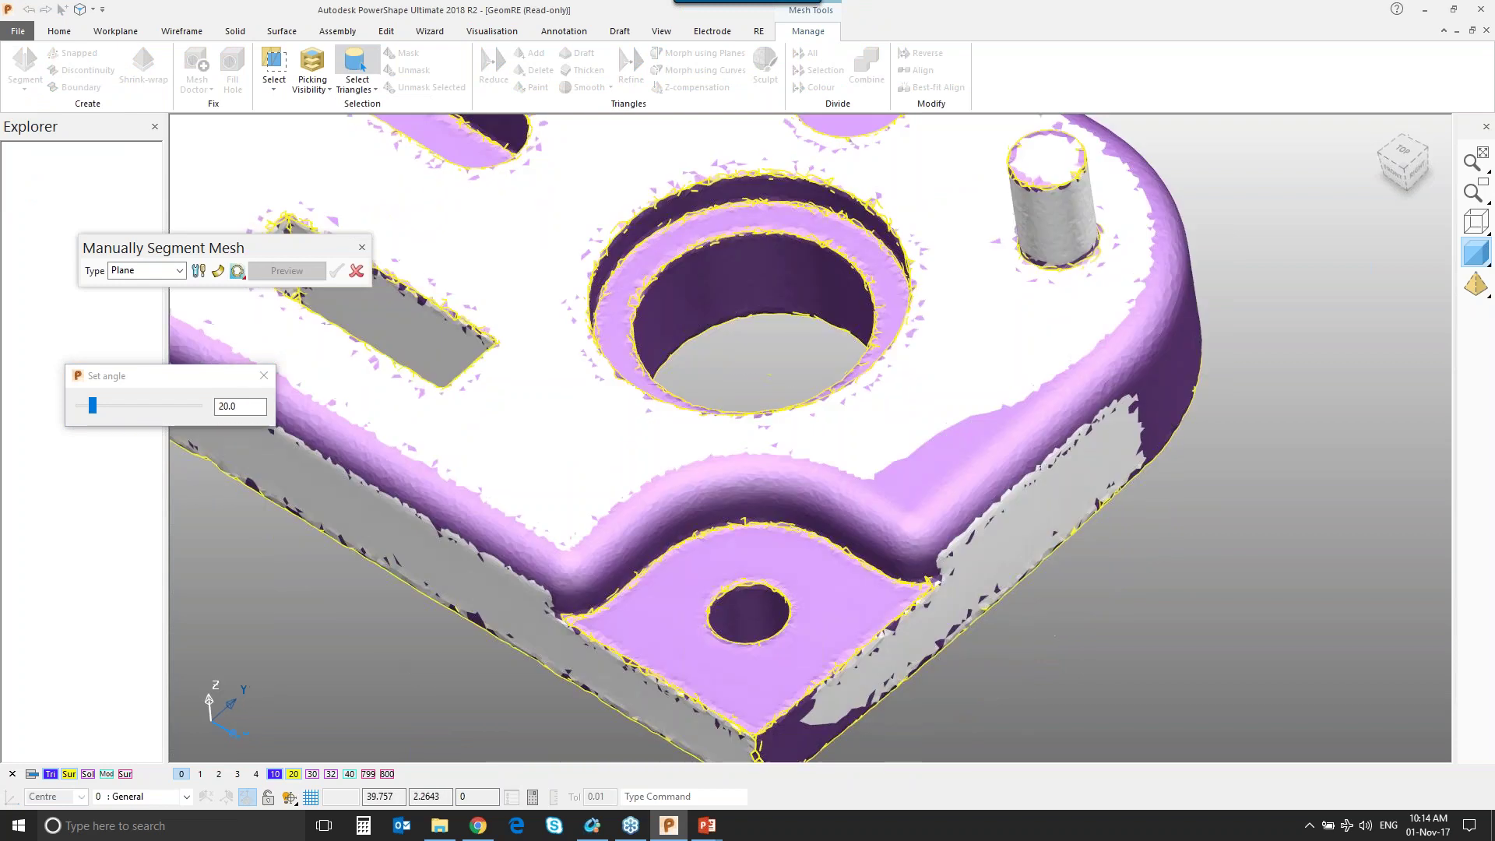
# Fit a Cylinder to the inner wall of the large hole, using a selection angle of 4.68.
pyautogui.click(146, 270)
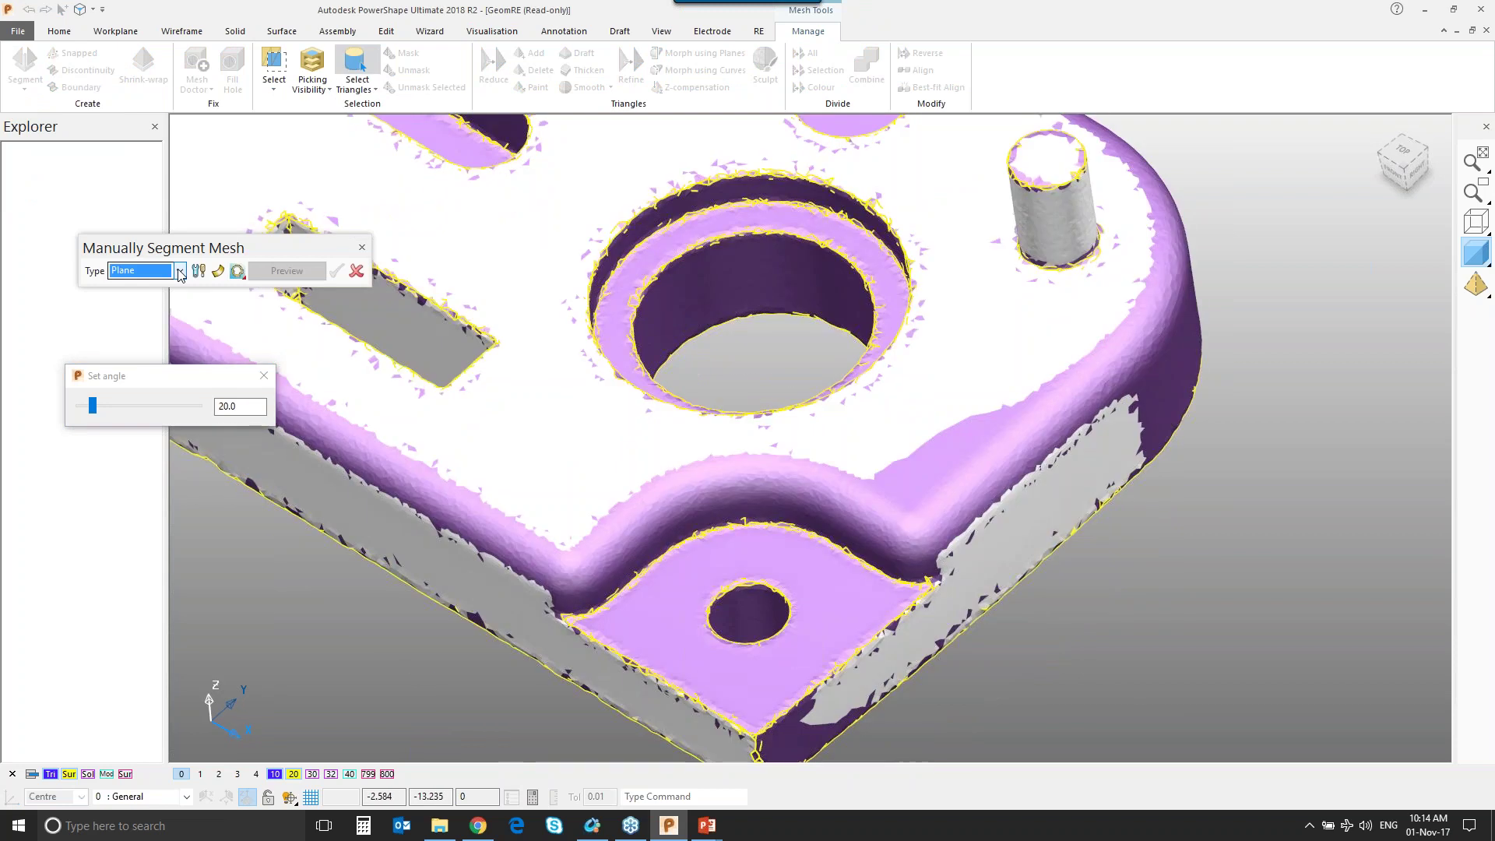
pyautogui.click(132, 293)
pyautogui.scroll(-2, 608, 253)
pyautogui.moveTo(534, 320); pyautogui.dragTo(548, 242, button='middle')
pyautogui.click(661, 298)
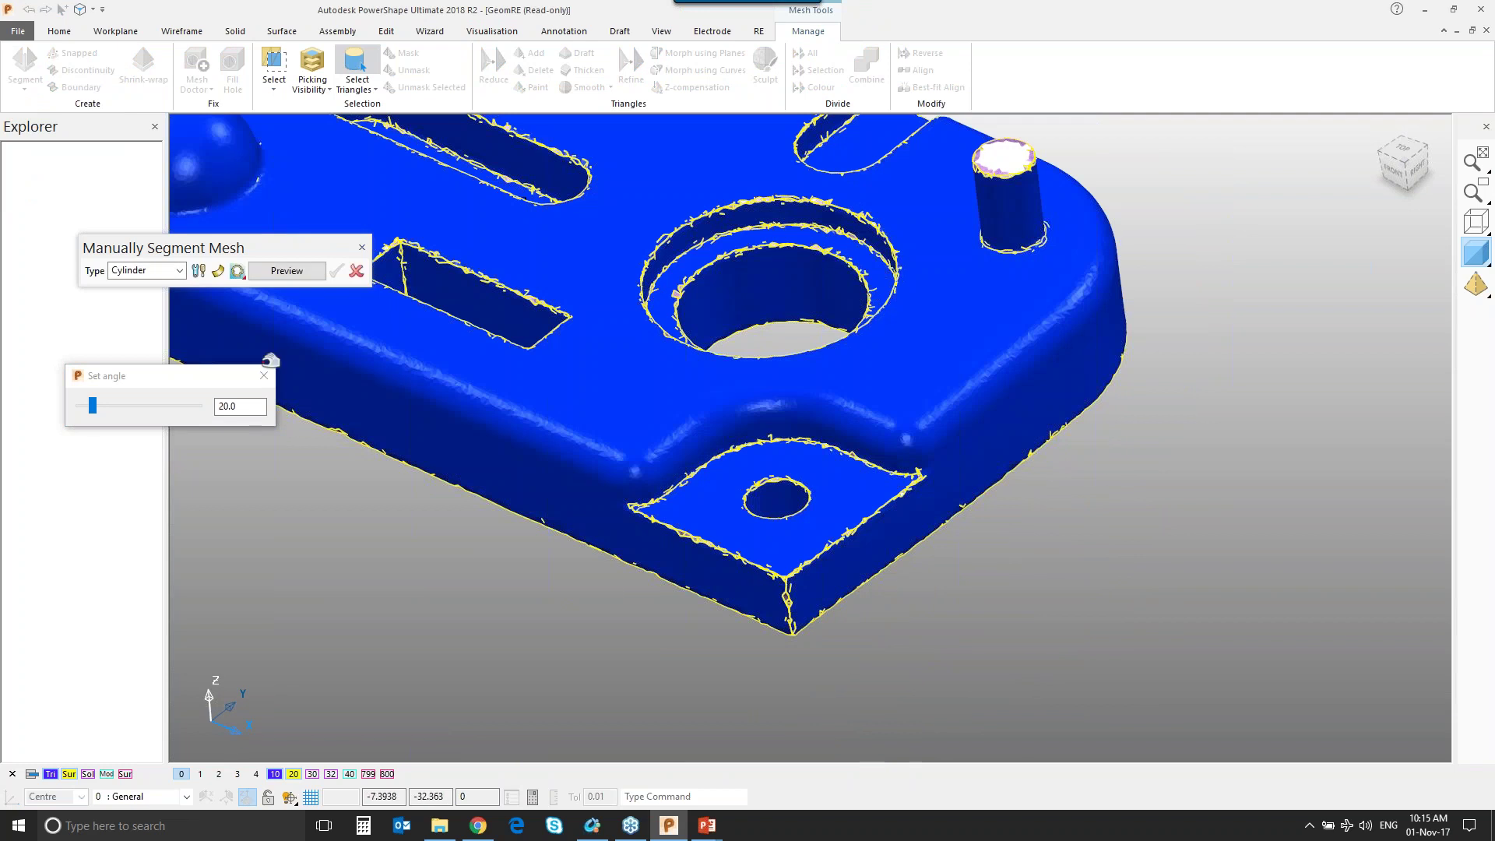
pyautogui.moveTo(92, 405); pyautogui.dragTo(88, 408)
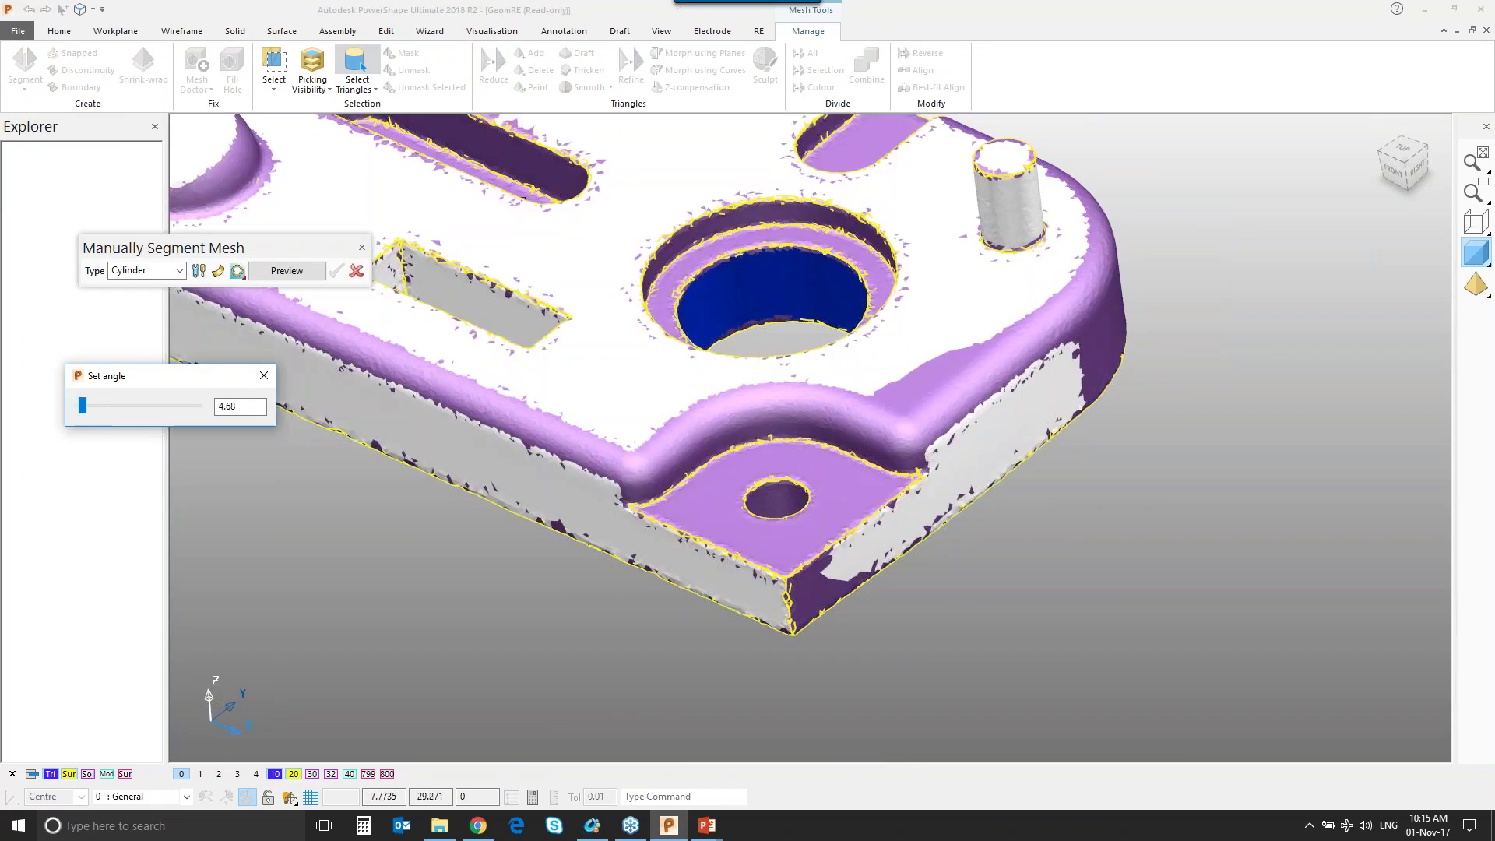
pyautogui.click(287, 270)
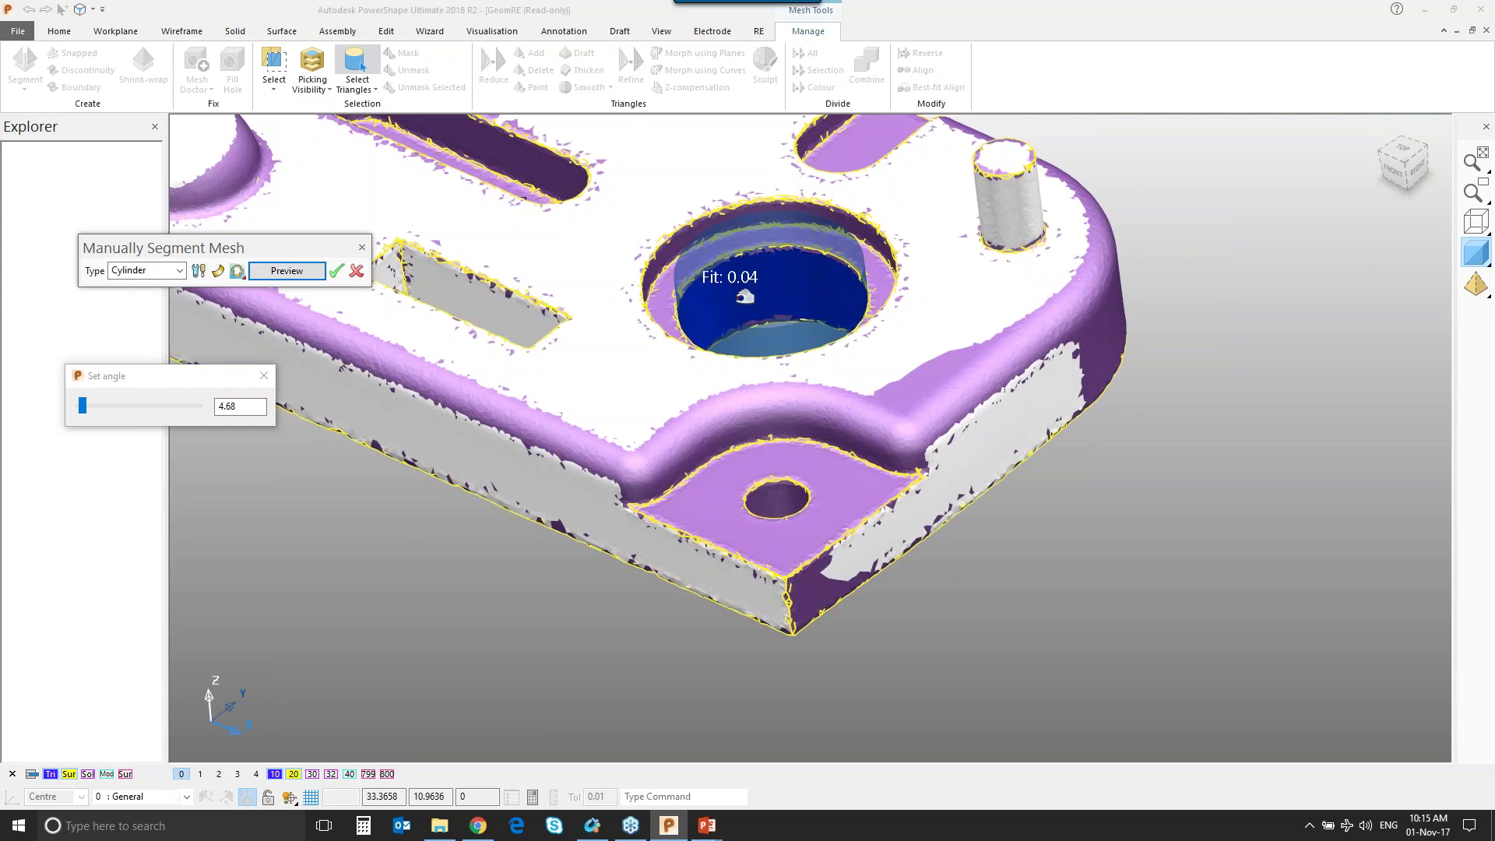
pyautogui.click(335, 271)
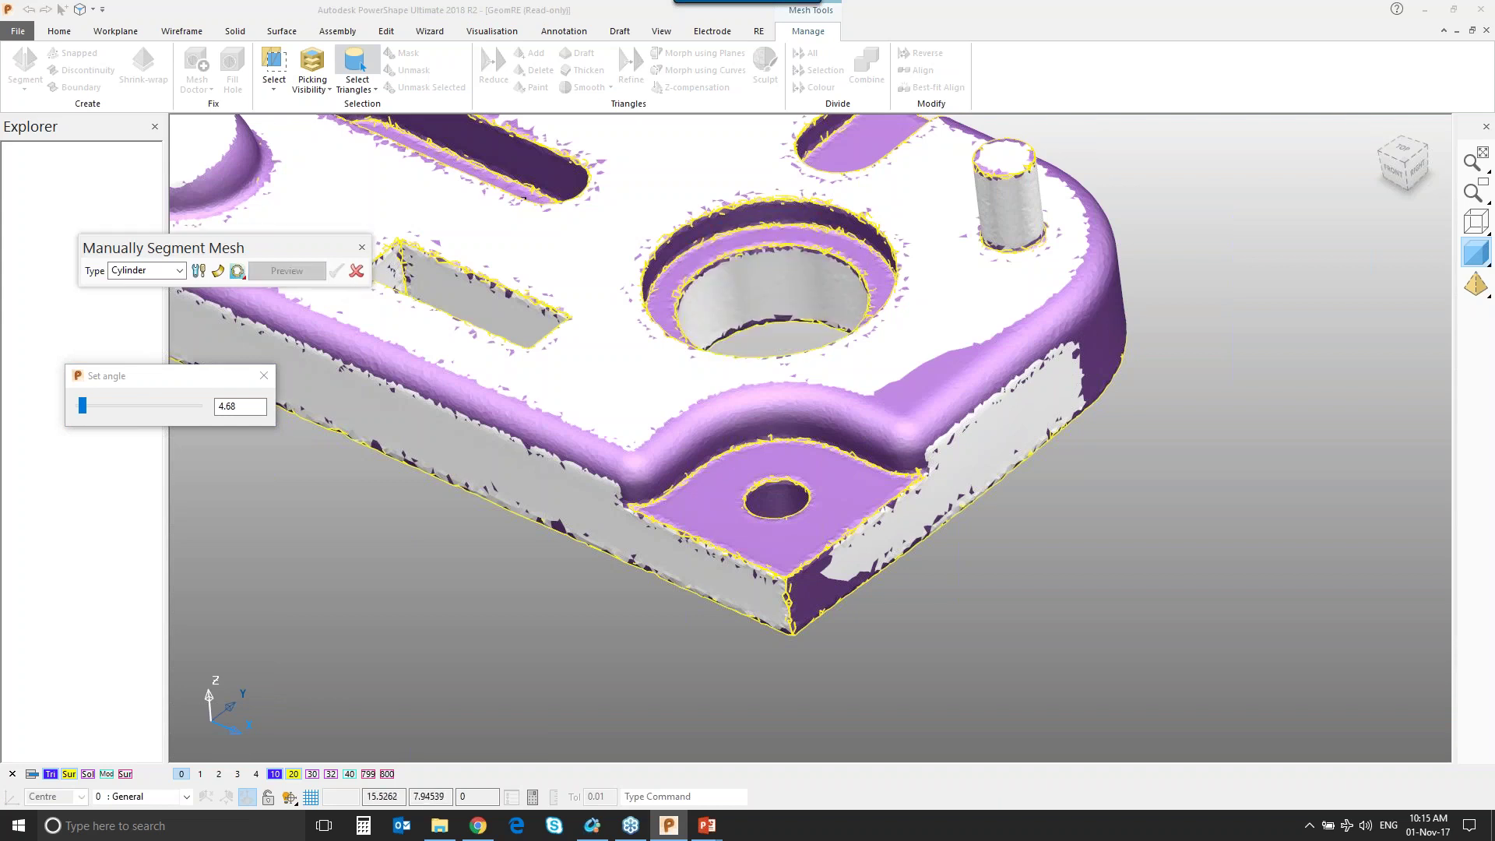
# Fit another cylinder to the wider upper wall of the large stepped hole and accept it.
pyautogui.scroll(5, 747, 249)
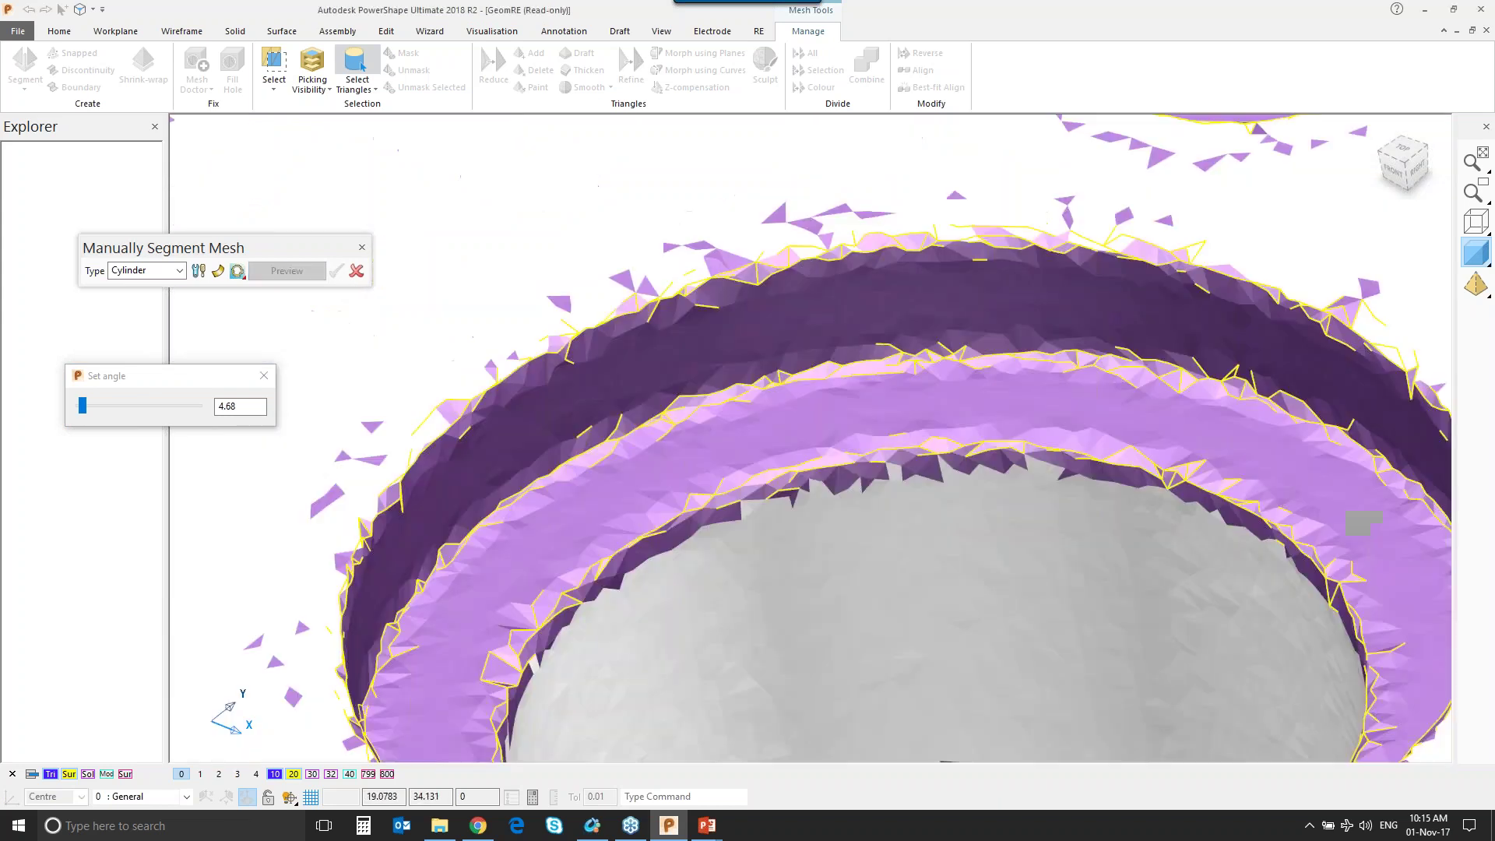
pyautogui.click(821, 312)
pyautogui.click(287, 270)
pyautogui.click(336, 271)
pyautogui.scroll(-5, 923, 383)
pyautogui.moveTo(922, 382); pyautogui.dragTo(833, 412, button='middle')
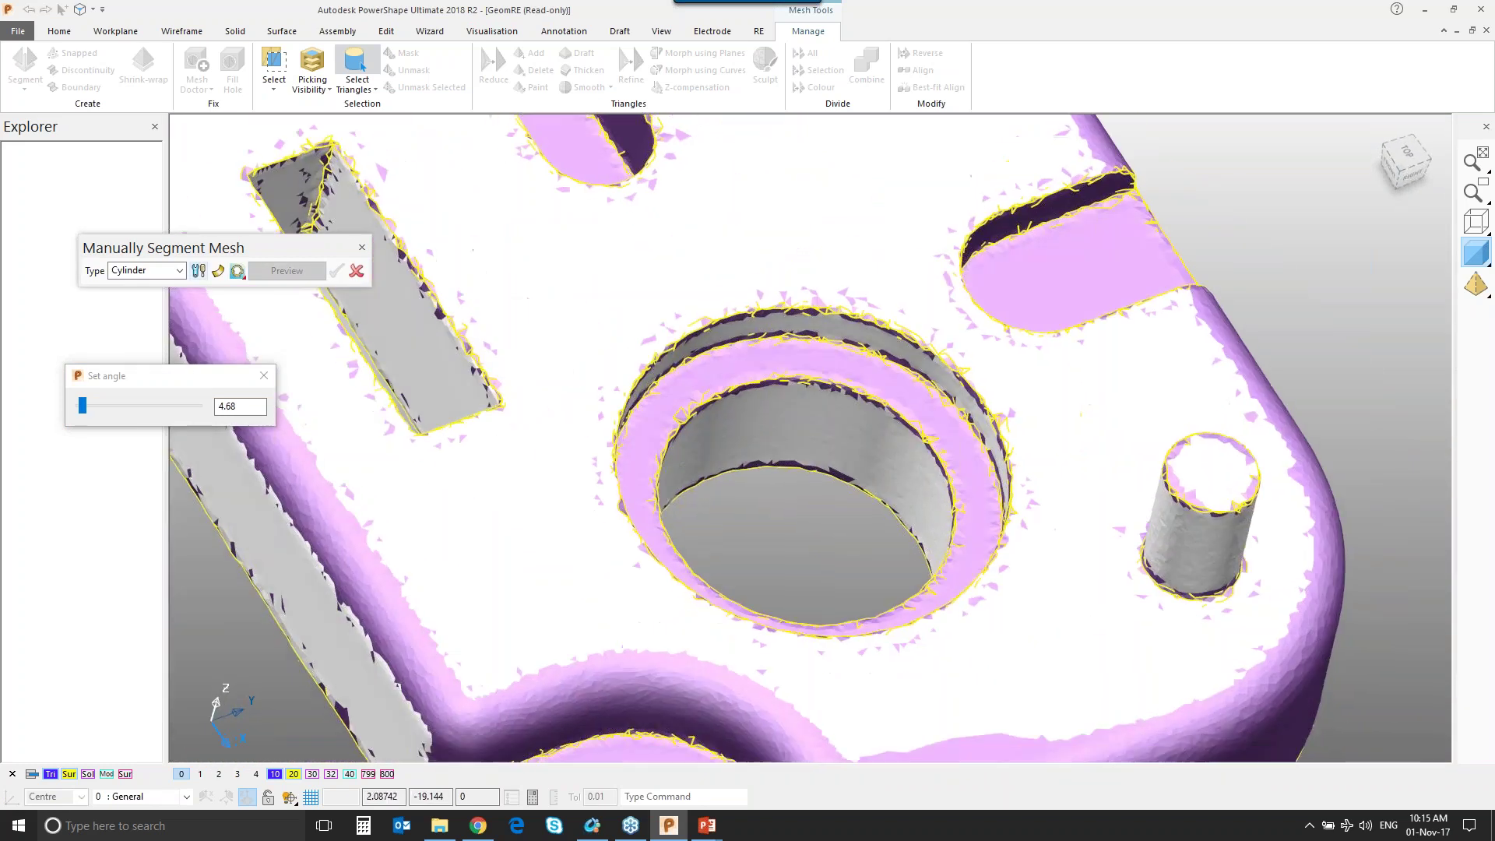
# Fit a Plane to the ring-shaped ledge between the two hole walls, accept it and finish the manual segmentation.
pyautogui.click(184, 271)
pyautogui.click(140, 296)
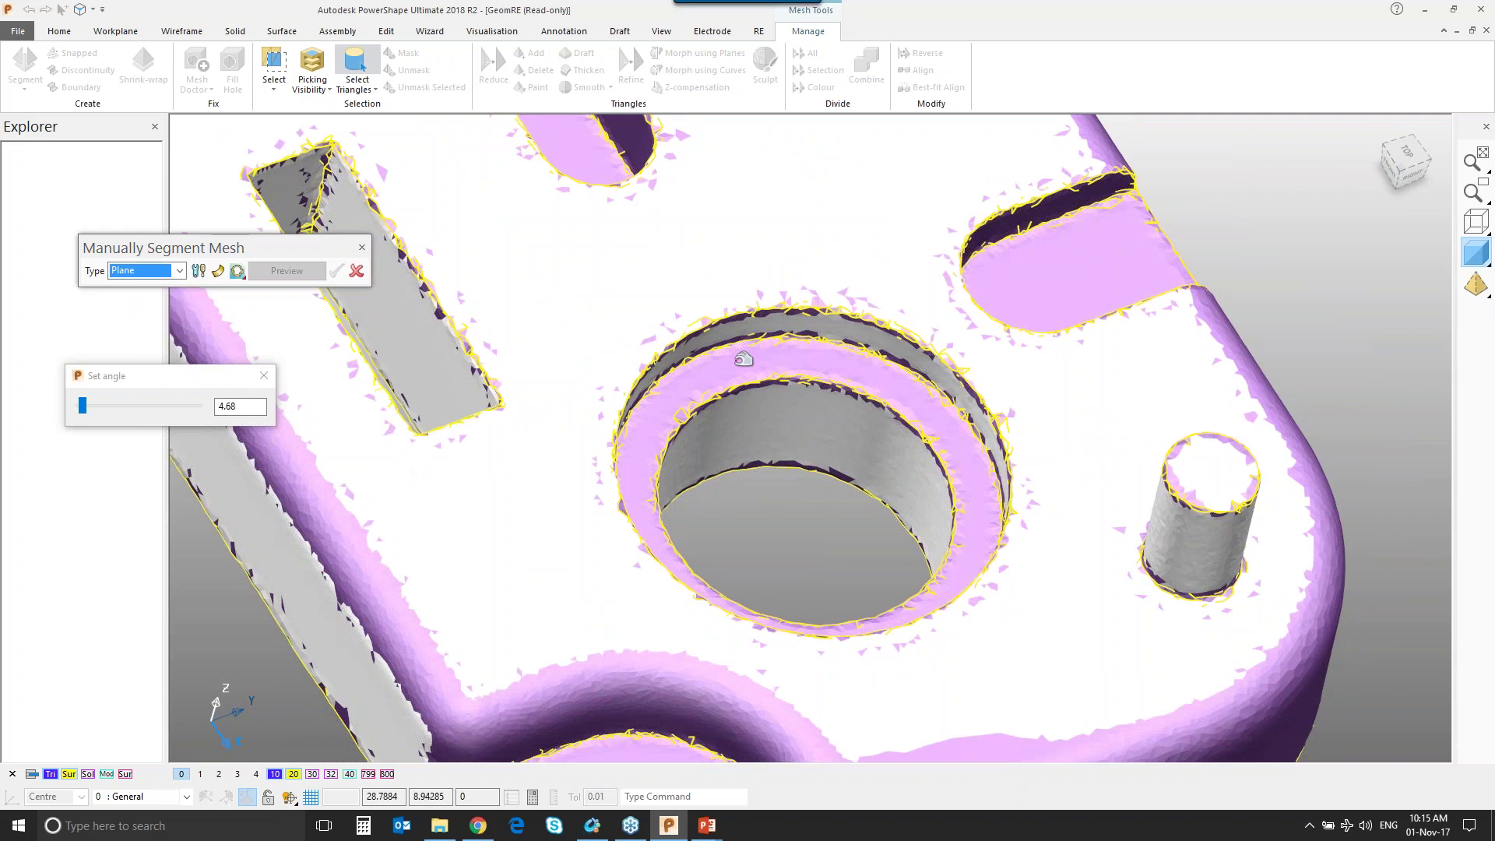
pyautogui.click(743, 358)
pyautogui.click(287, 271)
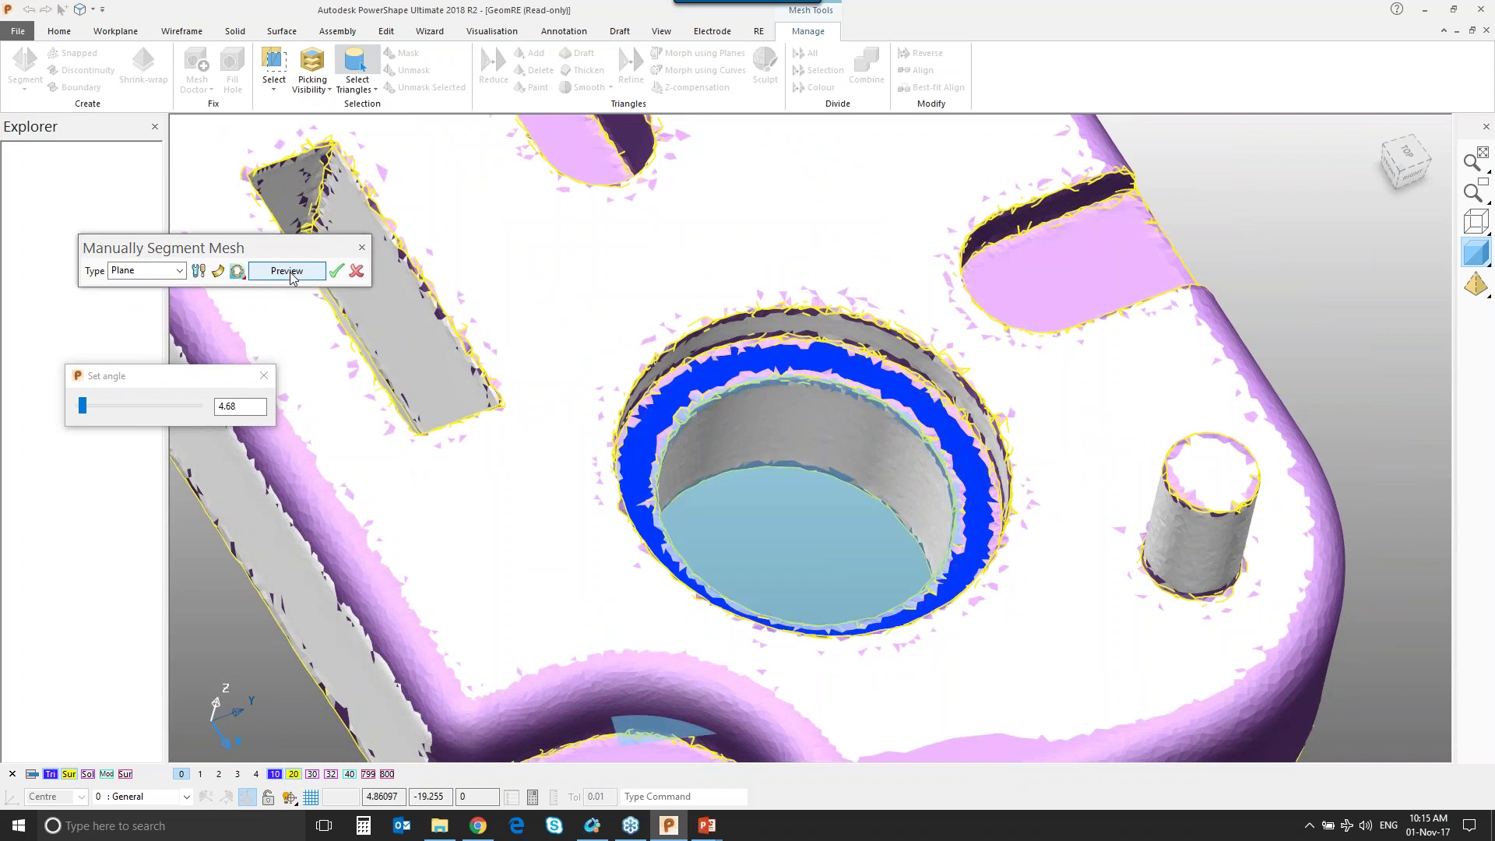
pyautogui.moveTo(847, 388)
pyautogui.mouseDown(button='middle')
pyautogui.moveTo(904, 170)
pyautogui.moveTo(616, 576)
pyautogui.moveTo(413, 358)
pyautogui.mouseUp(button='middle')
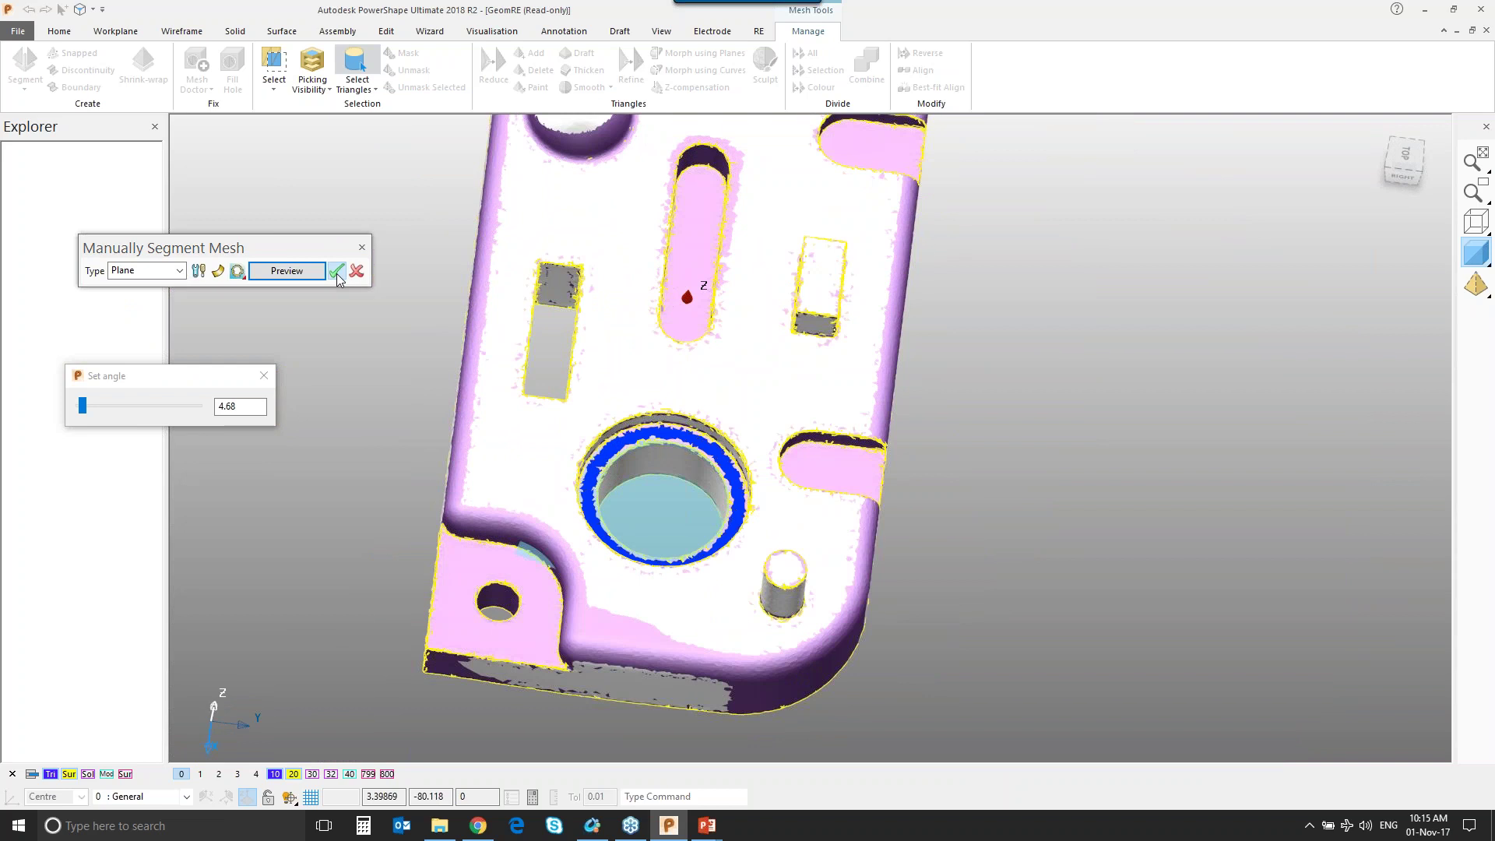
pyautogui.click(357, 271)
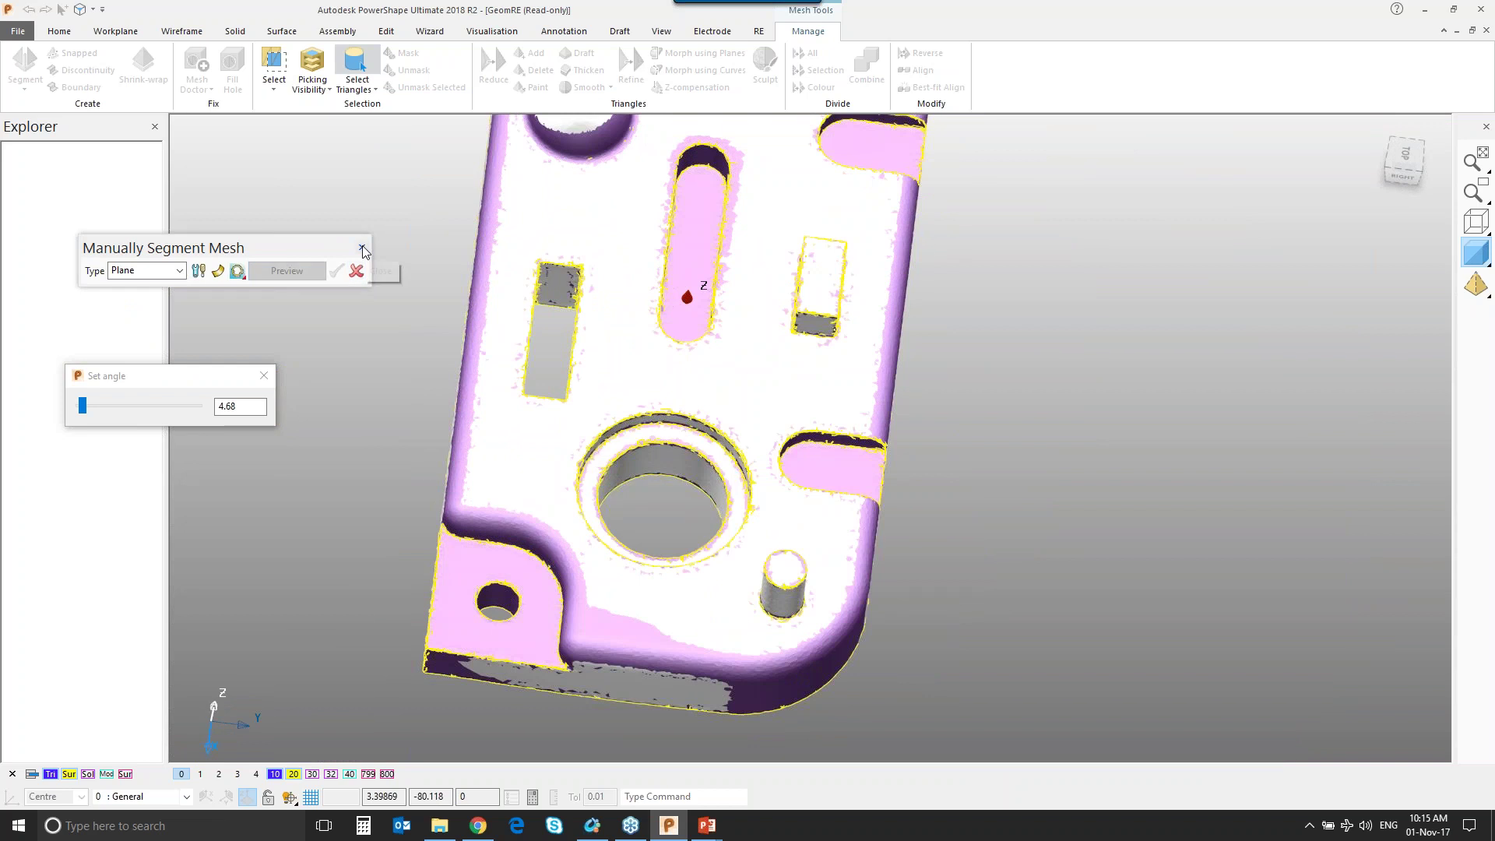
pyautogui.click(363, 247)
# Select the scanned mesh and blank it to isolate the surfaces fitted to the large stepped hole.
pyautogui.click(1048, 591)
pyautogui.scroll(-2, 1065, 633)
pyautogui.moveTo(1065, 634); pyautogui.dragTo(720, 572, button='middle')
pyautogui.click(657, 340)
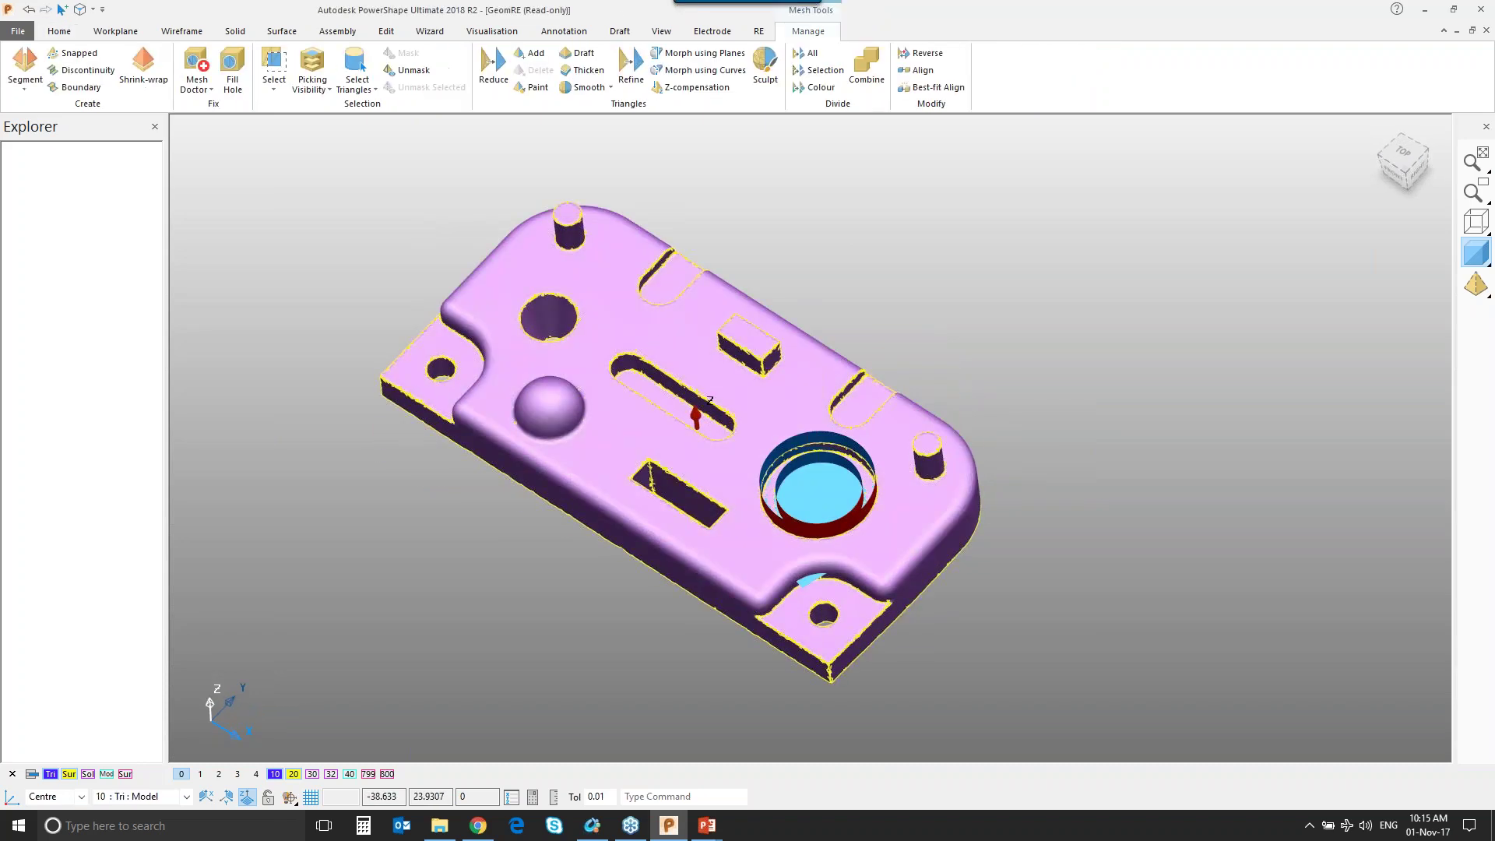
pyautogui.press('Delete')
pyautogui.keyDown('ctrl'); pyautogui.keyDown('shift'); pyautogui.moveTo(728, 412); pyautogui.dragTo(972, 591, button='middle'); pyautogui.keyUp('shift'); pyautogui.keyUp('ctrl')
pyautogui.moveTo(794, 455); pyautogui.dragTo(856, 537, button='middle')
pyautogui.scroll(-3, 806, 435)
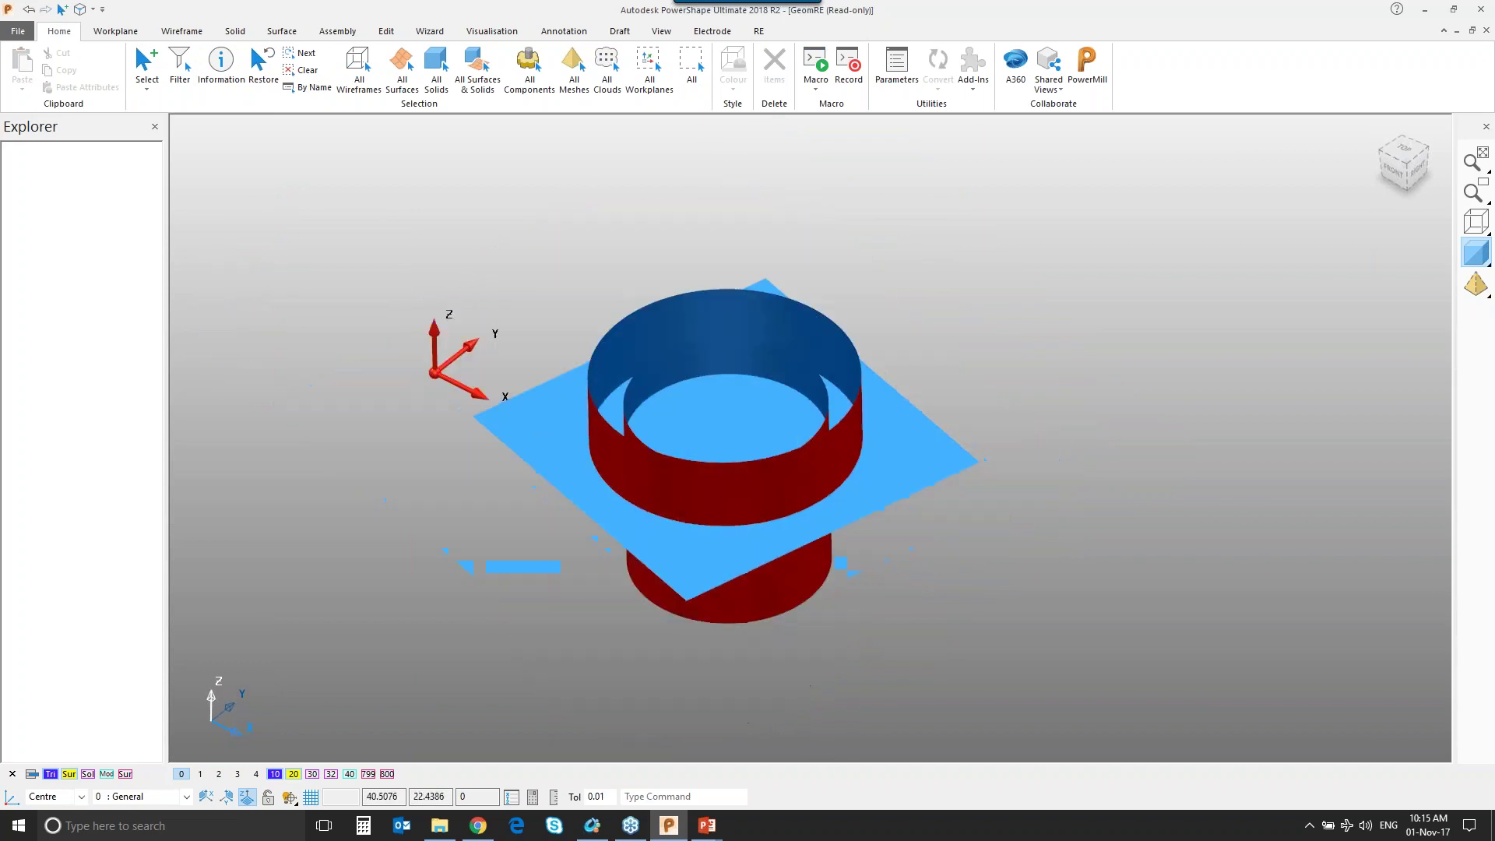
# Start automatic trimming of the two cylinders and the ledge plane into a solid, with the tendency fully at Keep.
pyautogui.moveTo(551, 294); pyautogui.dragTo(875, 527)
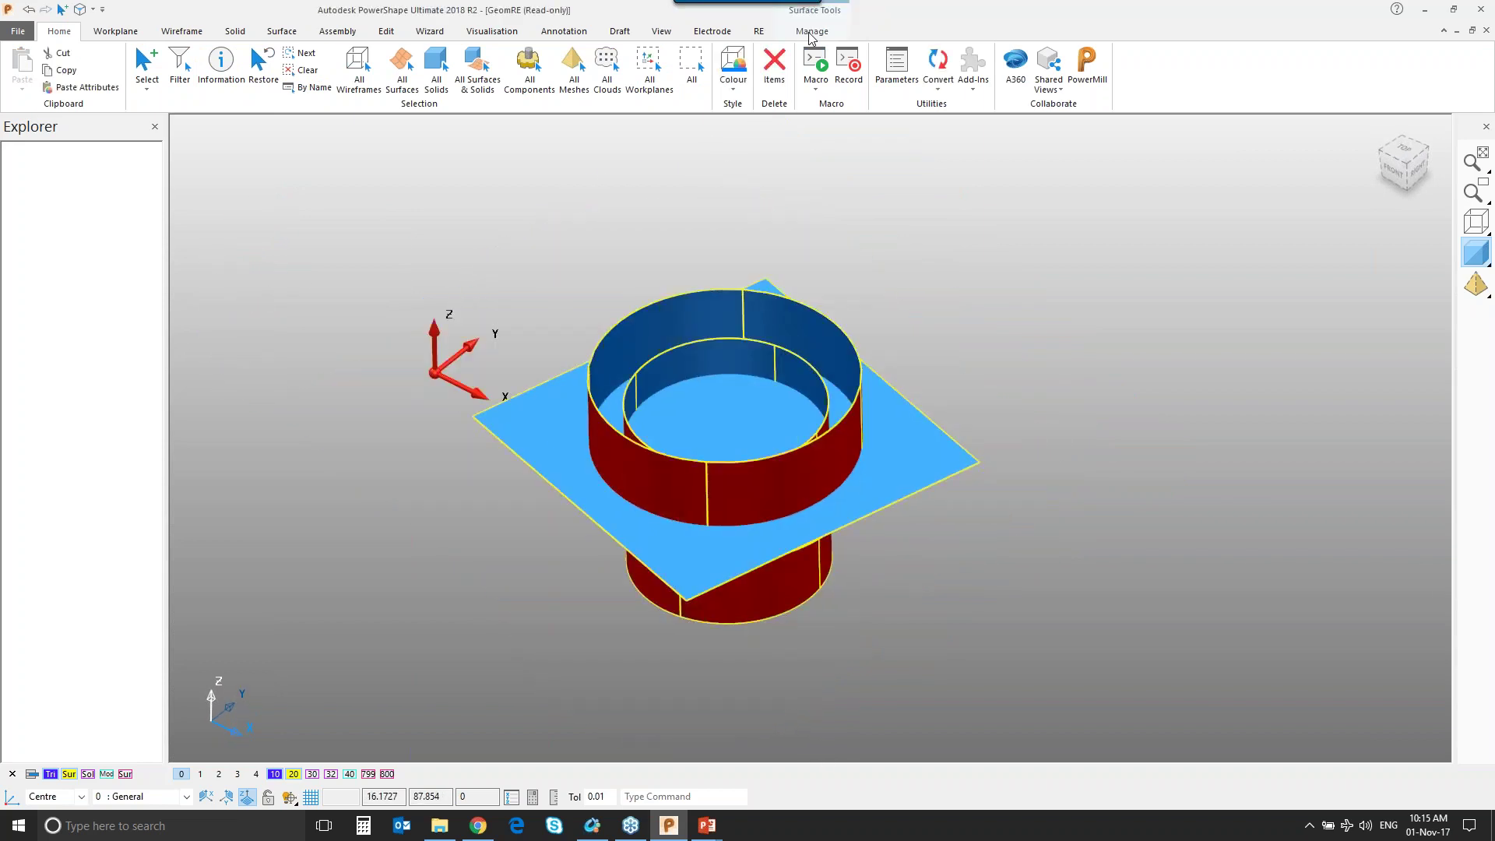
pyautogui.click(233, 32)
pyautogui.click(22, 78)
pyautogui.click(74, 149)
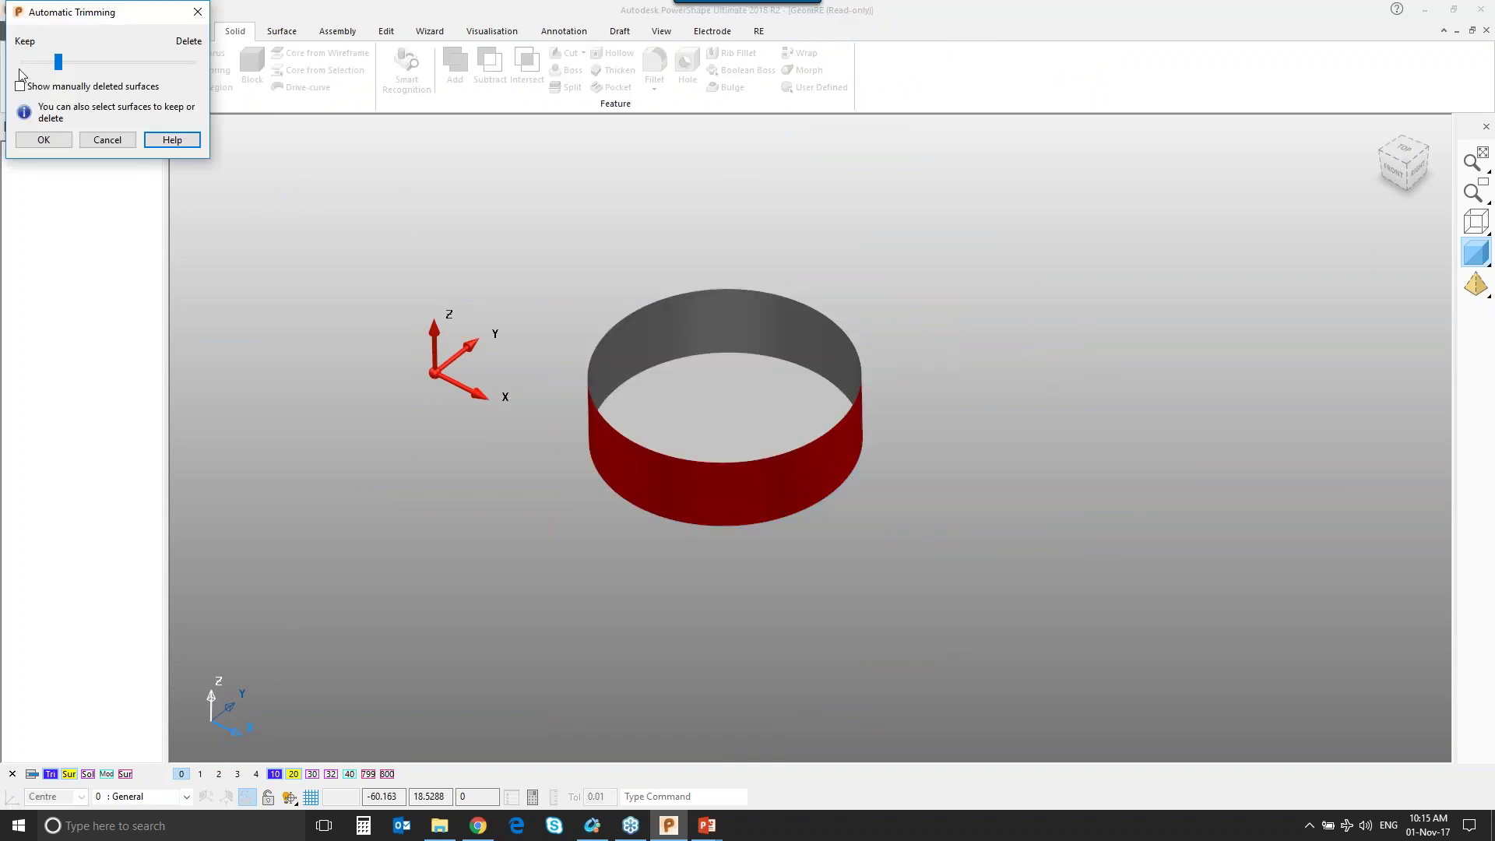
pyautogui.moveTo(58, 62); pyautogui.dragTo(25, 62)
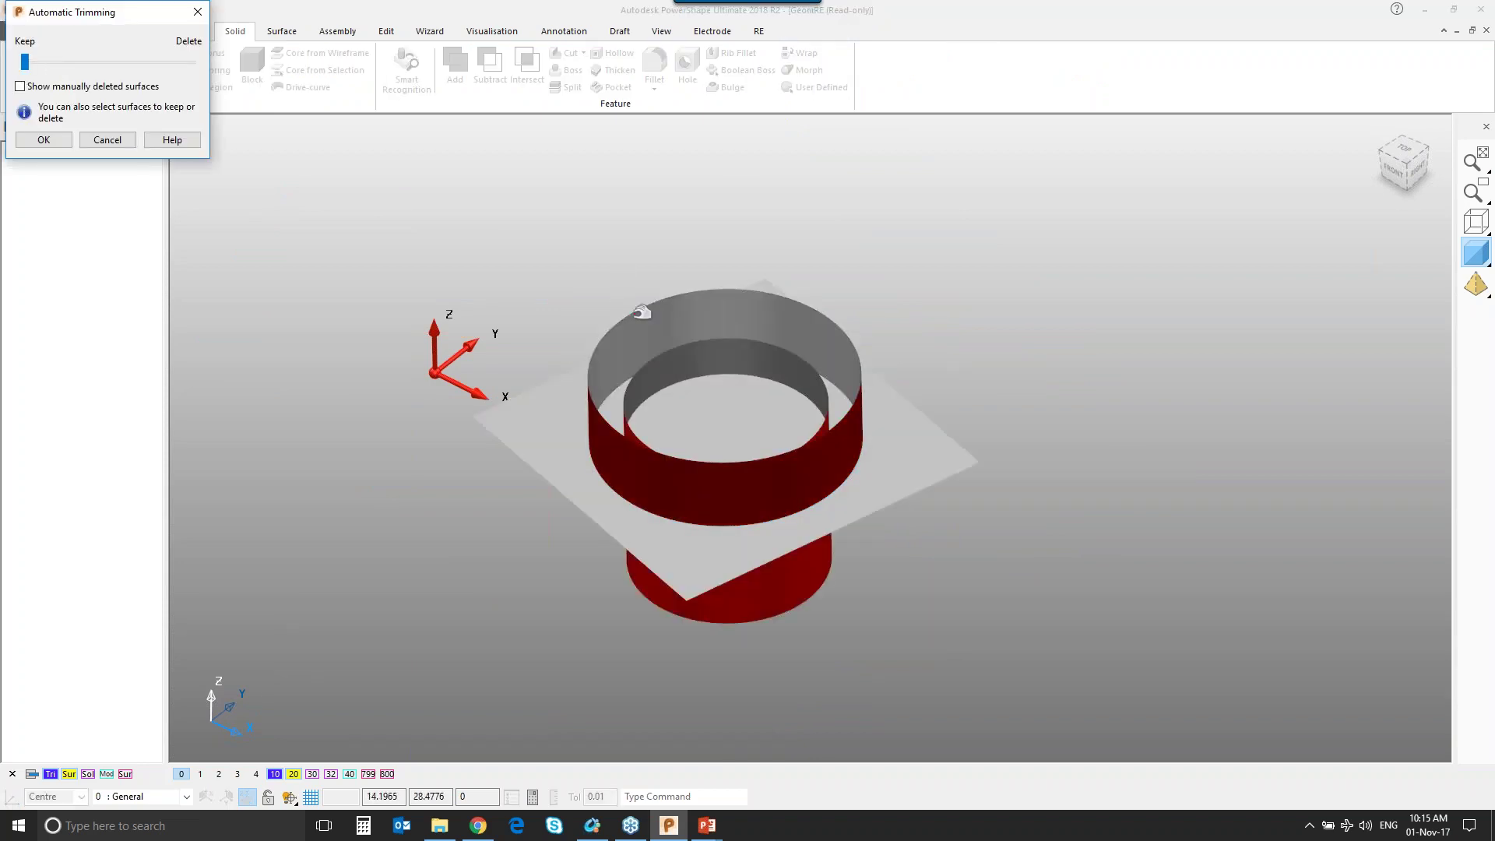
# Set the upper wall of the wide cylinder and the lower wall of the narrow cylinder to Keep, and accept the trimmed solid.
pyautogui.moveTo(675, 411); pyautogui.dragTo(776, 261, button='middle')
pyautogui.keyDown('shift'); pyautogui.click(697, 576); pyautogui.keyUp('shift')
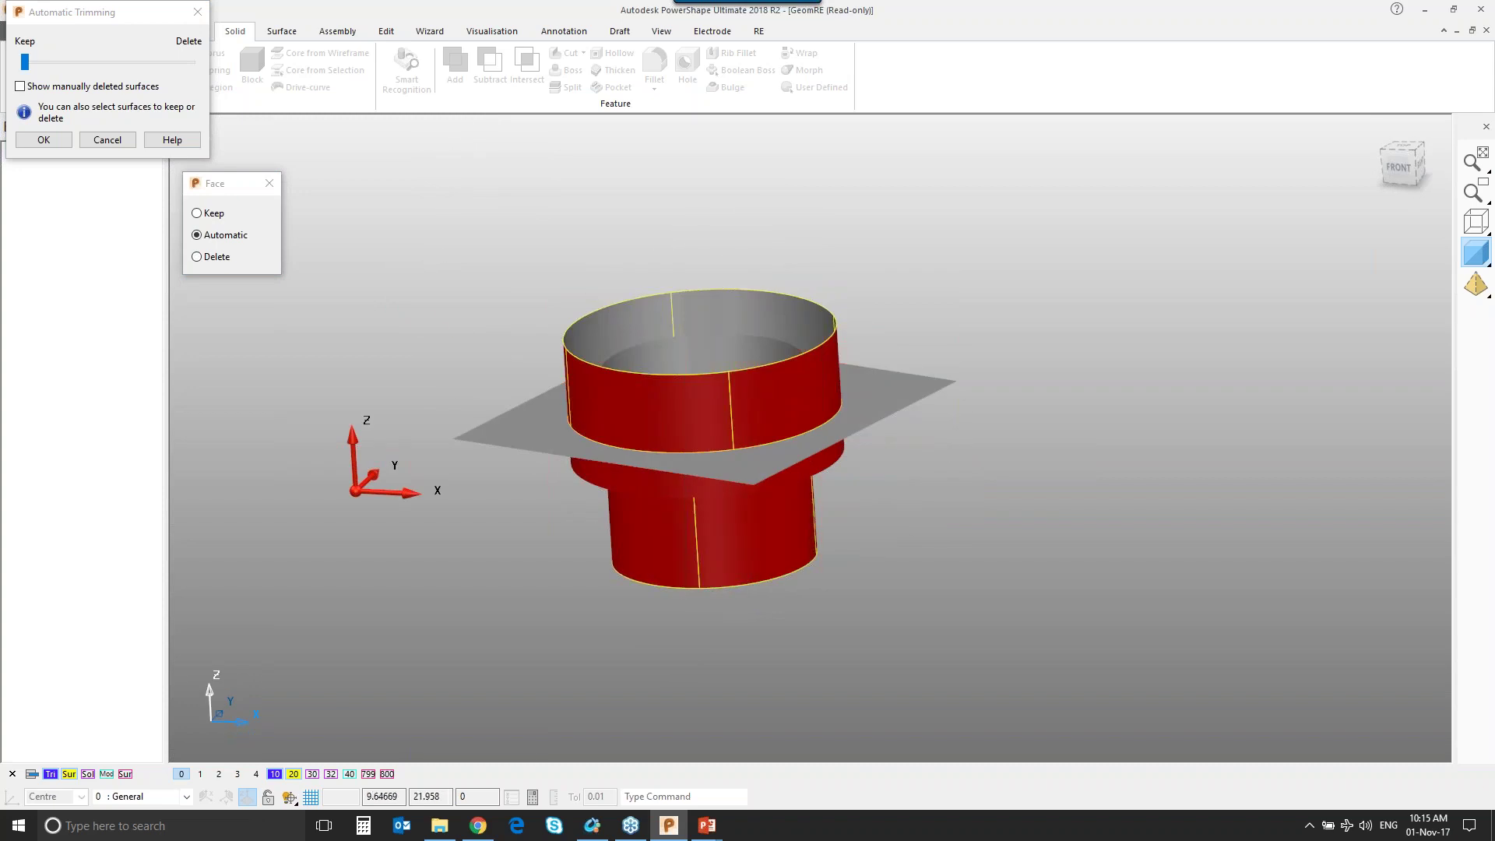
pyautogui.click(197, 214)
pyautogui.click(269, 183)
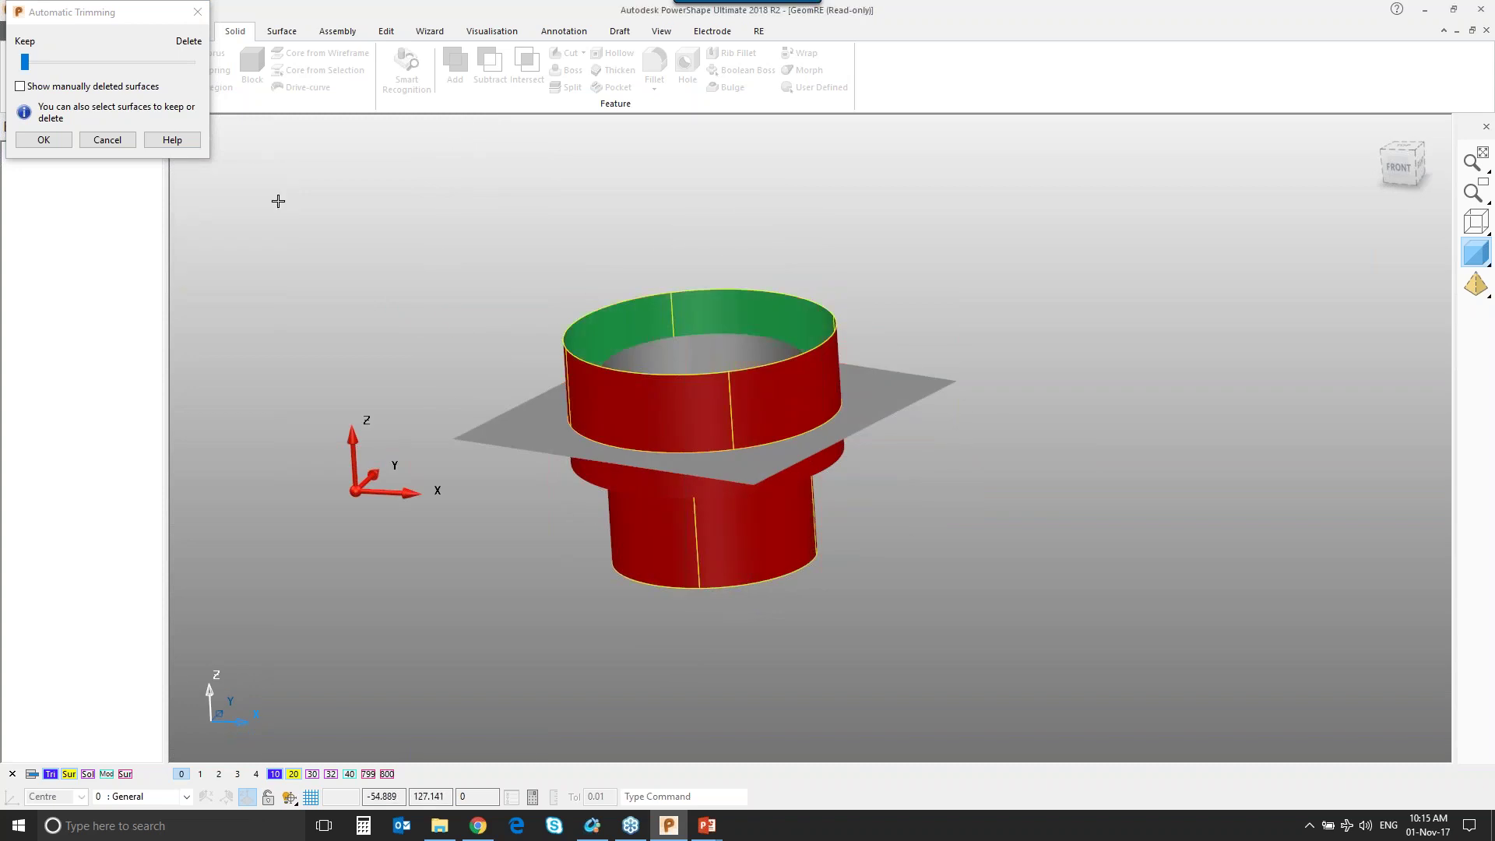
pyautogui.click(43, 140)
pyautogui.moveTo(717, 483)
pyautogui.mouseDown(button='middle')
pyautogui.moveTo(724, 374)
pyautogui.moveTo(723, 456)
pyautogui.mouseUp(button='middle')
pyautogui.scroll(-2, 1055, 430)
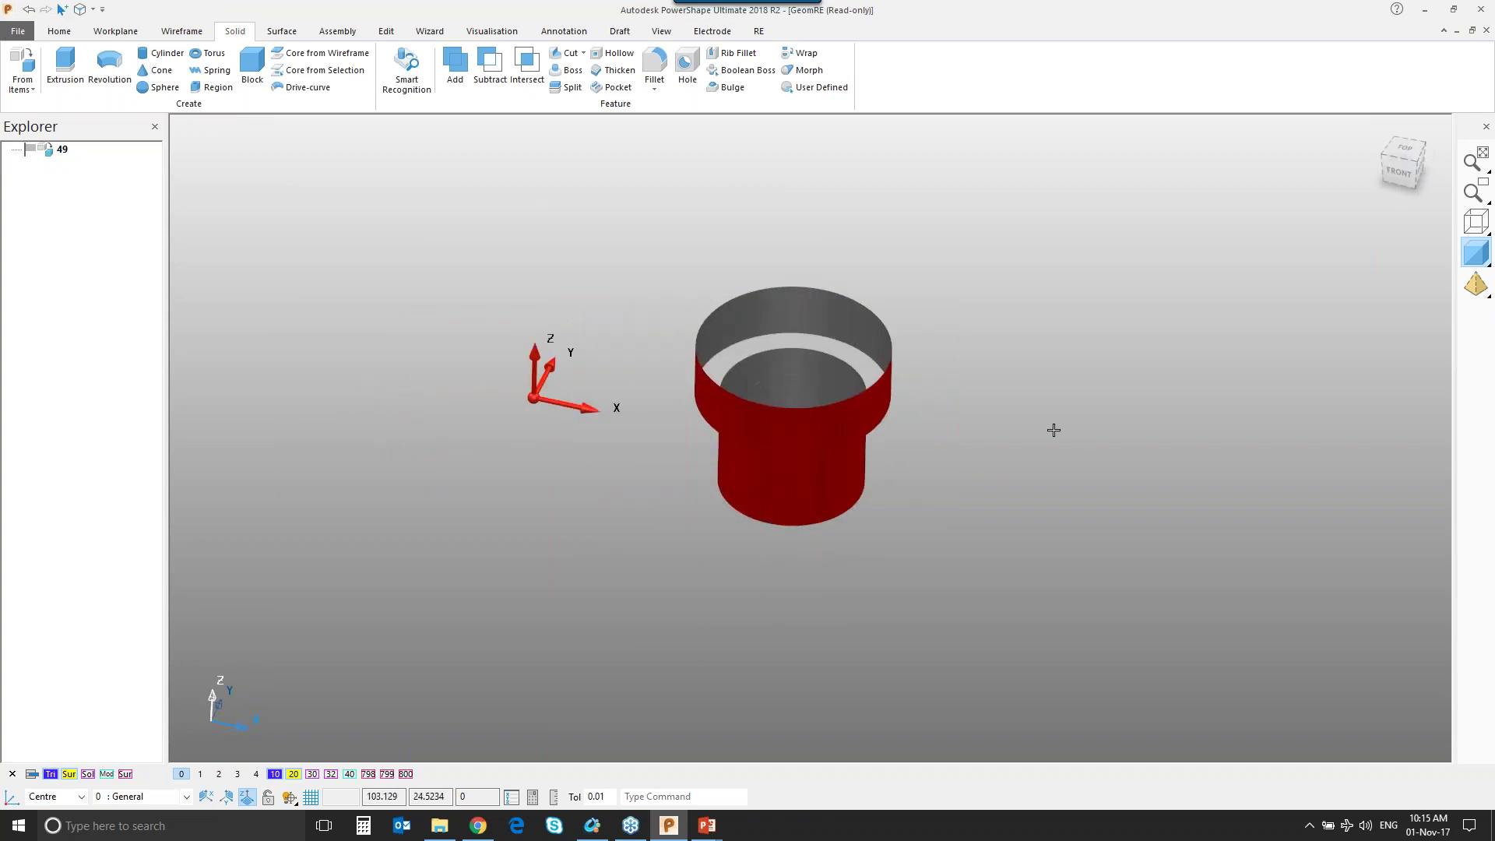
# Unblank all items and blank the scanned mesh again, leaving both solids on display.
pyautogui.hotkey('ctrl', 'l')
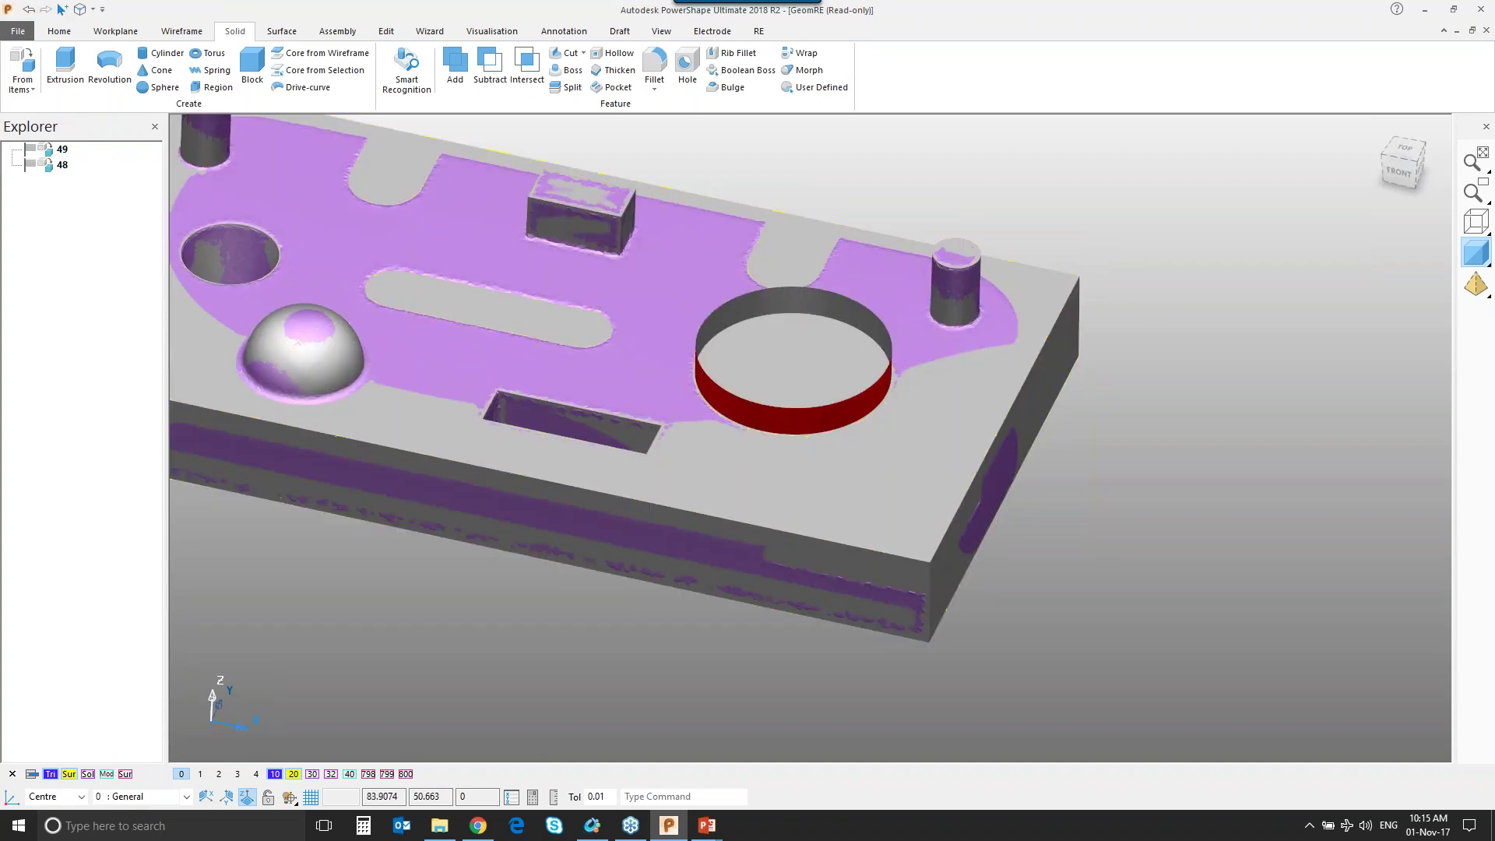
pyautogui.click(677, 273)
pyautogui.hotkey('ctrl', 'j')
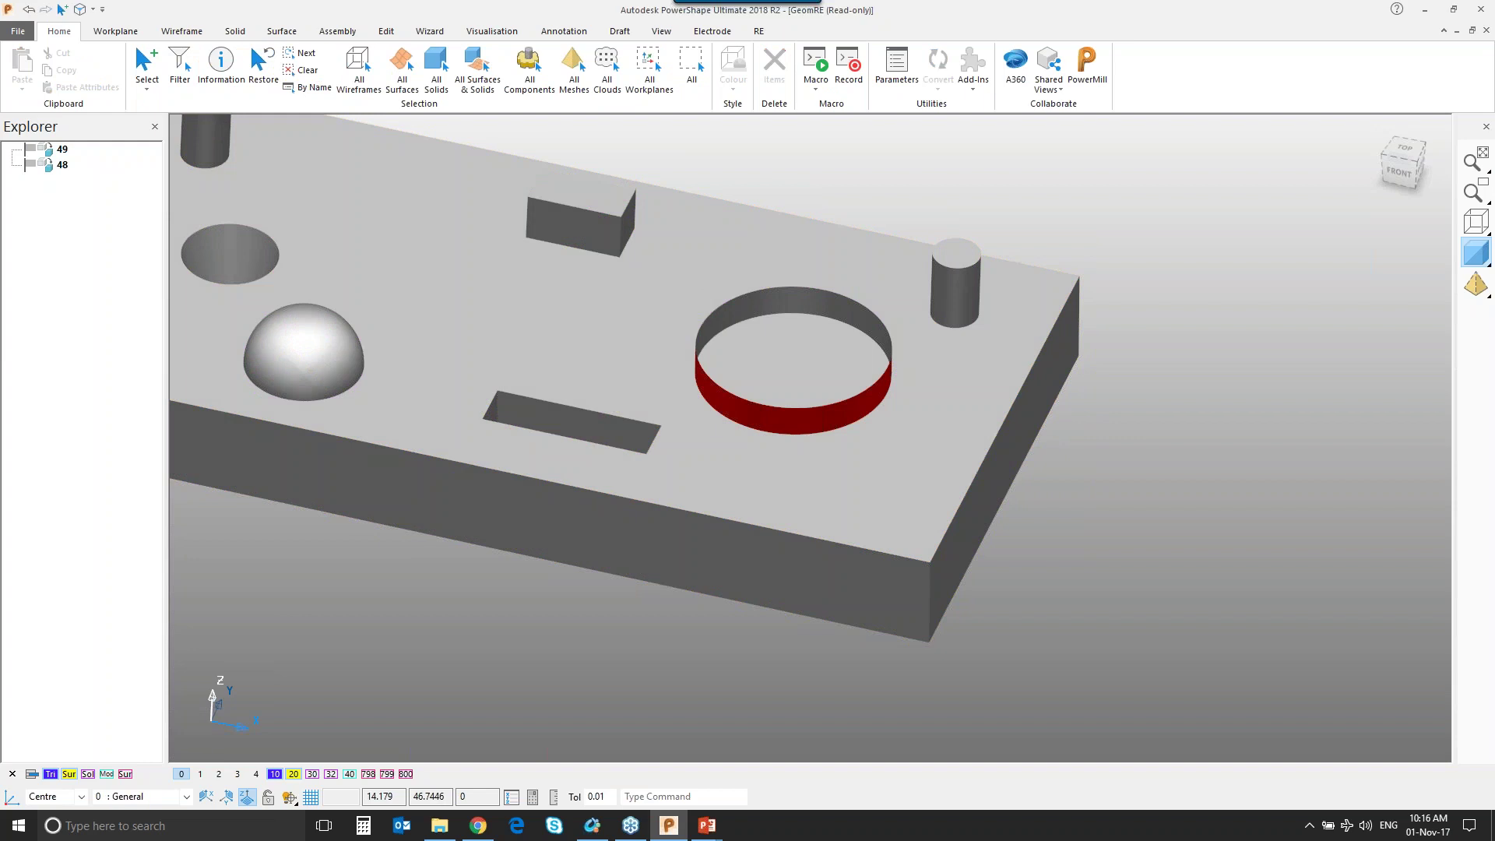
# Make the main block solid active and intersect it with the stepped hole solid.
pyautogui.scroll(-3, 685, 311)
pyautogui.click(713, 341)
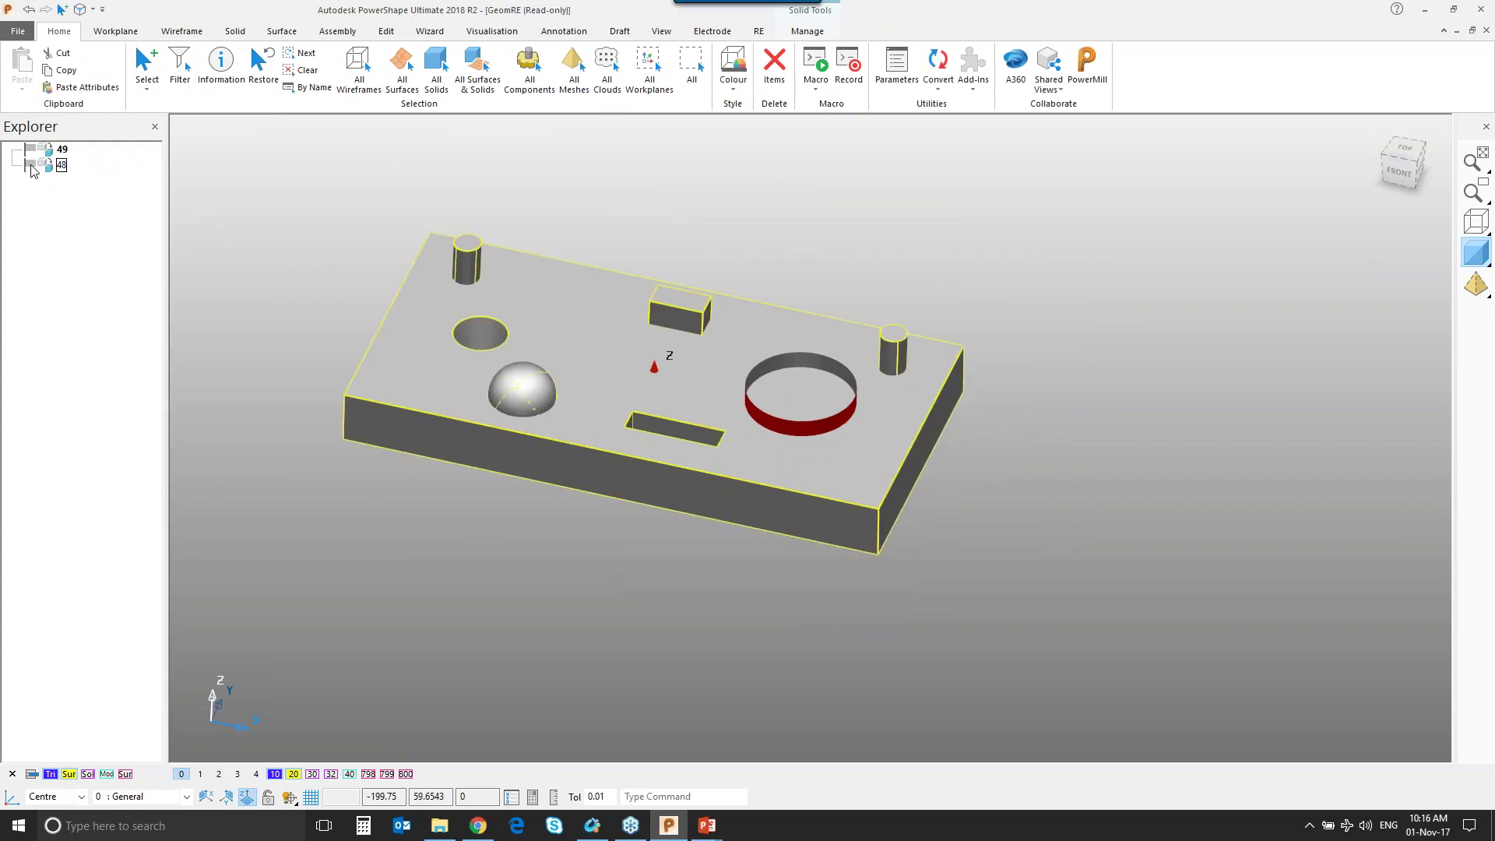
pyautogui.click(387, 222)
pyautogui.click(837, 368)
pyautogui.moveTo(861, 335); pyautogui.dragTo(822, 311, button='middle')
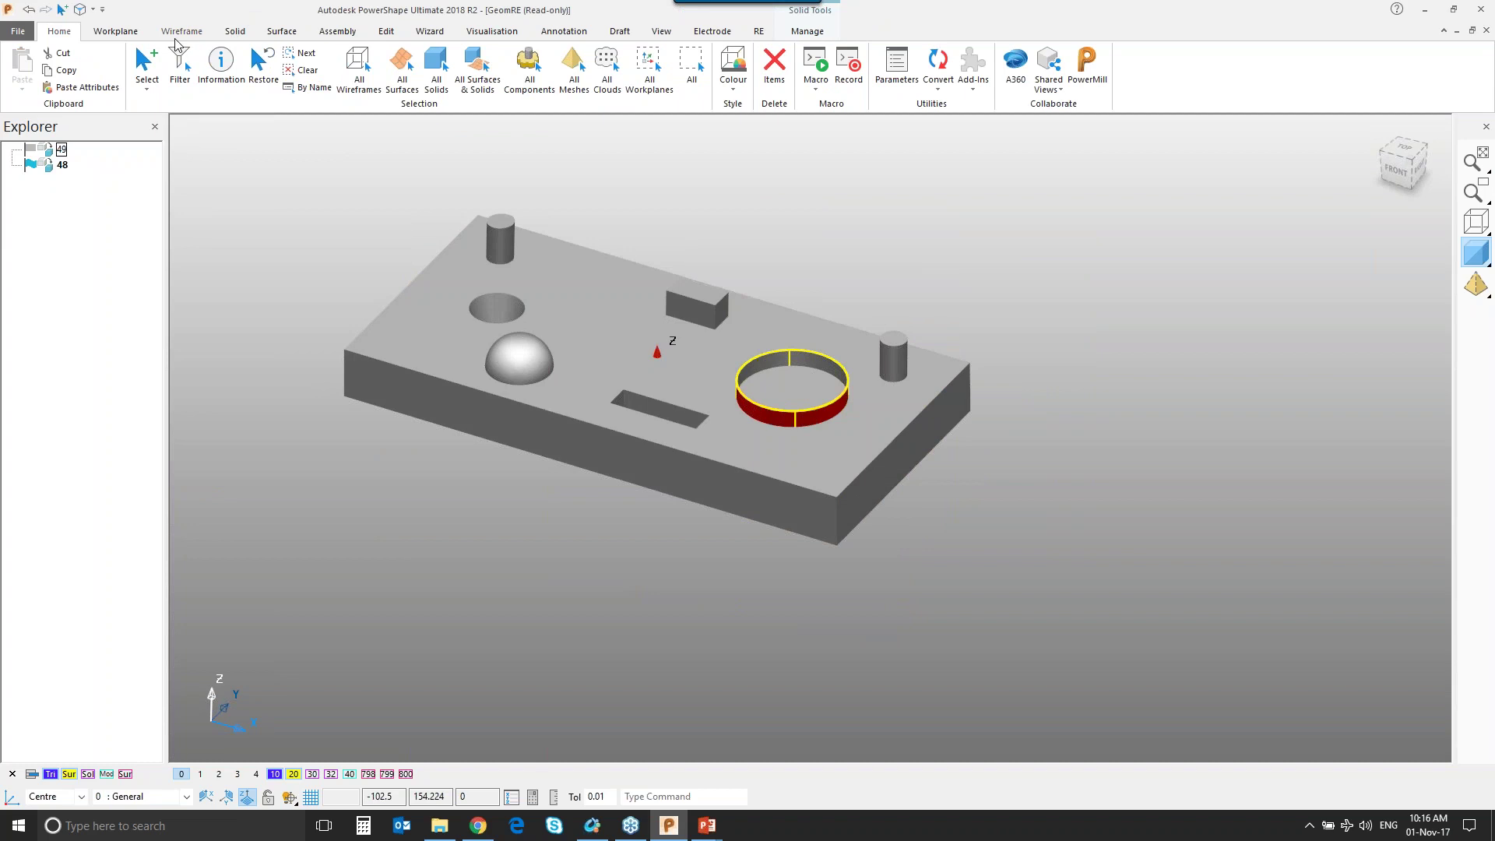
pyautogui.click(234, 31)
pyautogui.click(526, 69)
pyautogui.moveTo(895, 294); pyautogui.dragTo(755, 438, button='middle')
pyautogui.moveTo(777, 419); pyautogui.dragTo(1061, 444, button='middle')
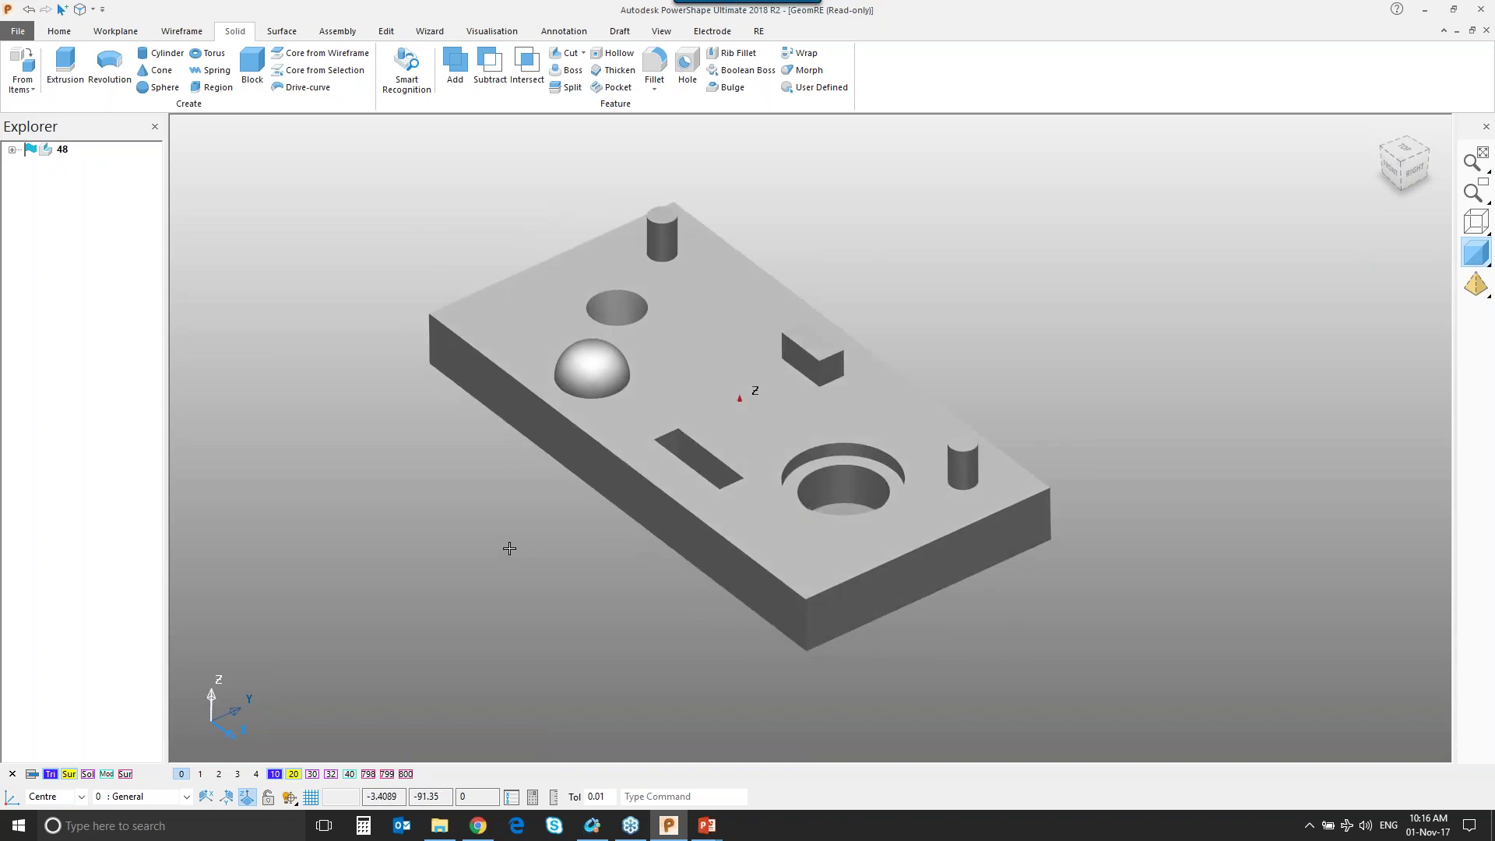
# Swap the display to bring back the scanned mesh, and blank the combined block solid.
pyautogui.hotkey('ctrl', 'l')
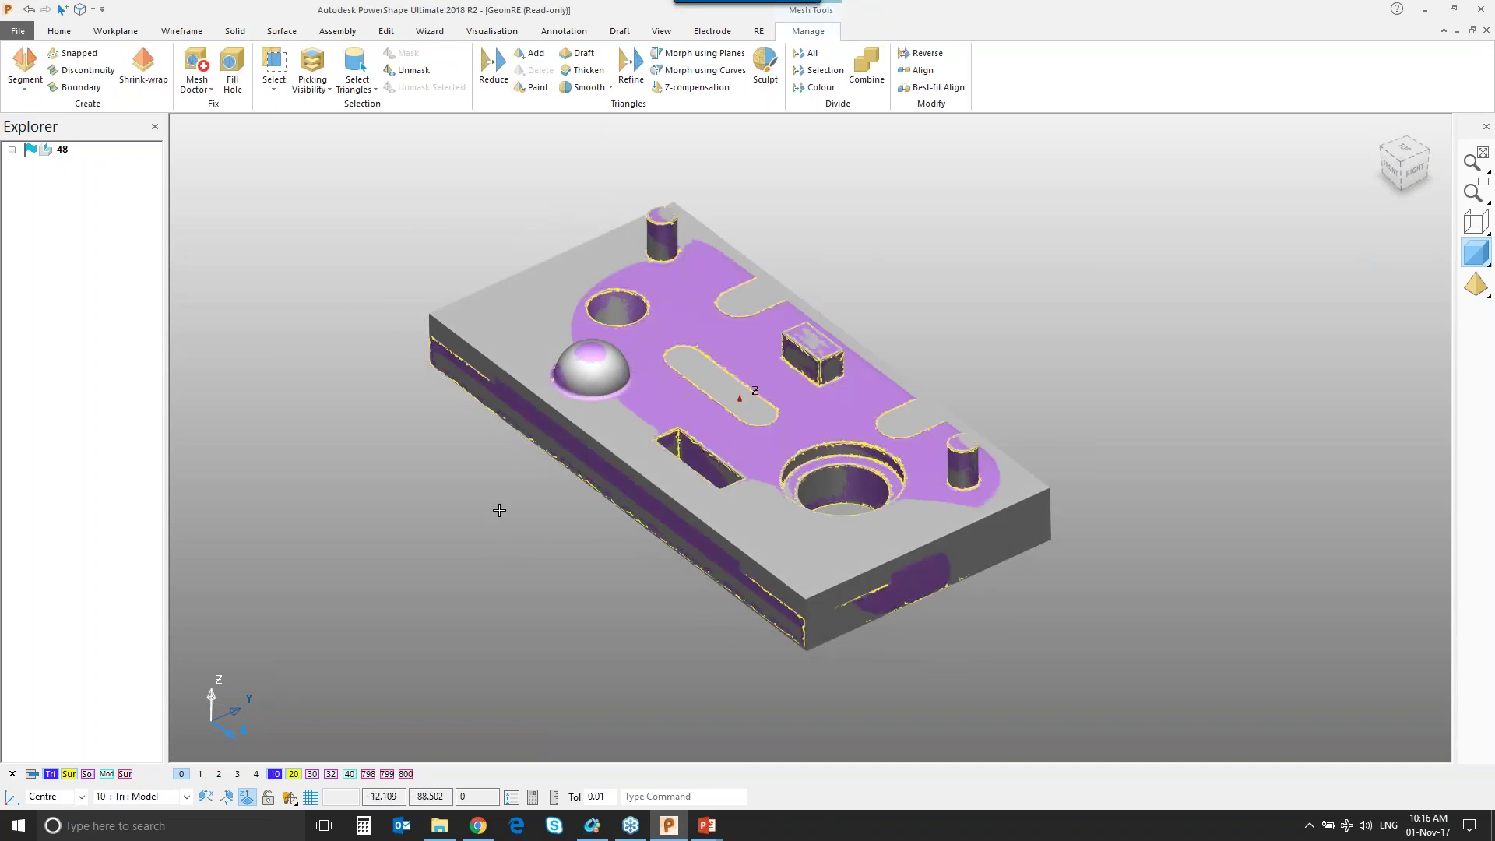
pyautogui.click(499, 510)
pyautogui.click(468, 317)
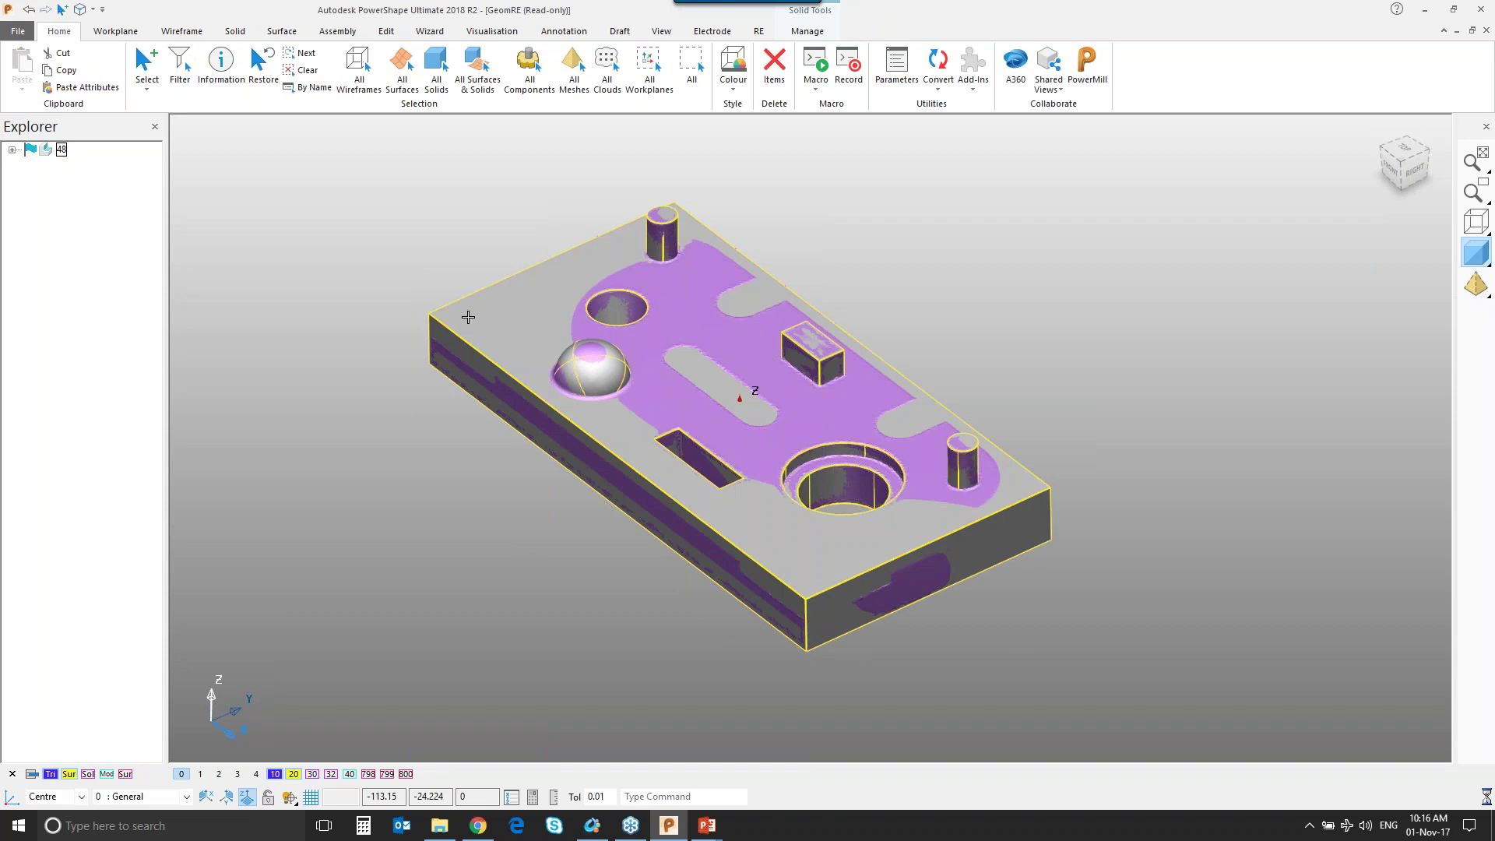
pyautogui.hotkey('ctrl', 'j')
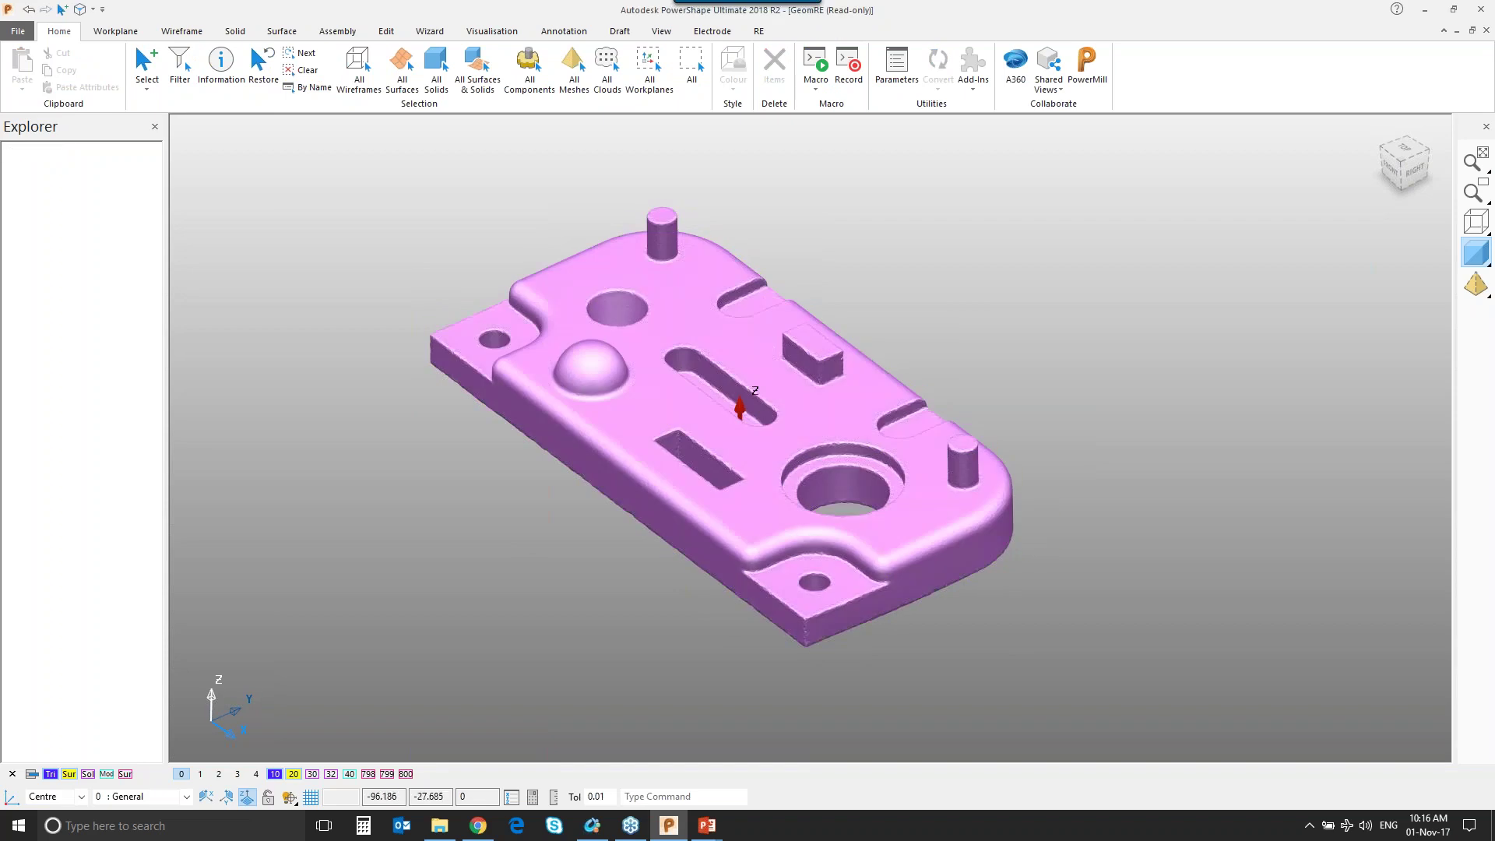
# Start dynamic sectioning with the scanned mesh selected and set the sectioning axis to Z.
pyautogui.moveTo(767, 483)
pyautogui.mouseDown(button='middle')
pyautogui.moveTo(755, 432)
pyautogui.moveTo(760, 467)
pyautogui.mouseUp(button='middle')
pyautogui.scroll(2, 779, 518)
pyautogui.moveTo(756, 551)
pyautogui.mouseDown(button='middle')
pyautogui.moveTo(728, 482)
pyautogui.moveTo(589, 525)
pyautogui.moveTo(596, 537)
pyautogui.mouseUp(button='middle')
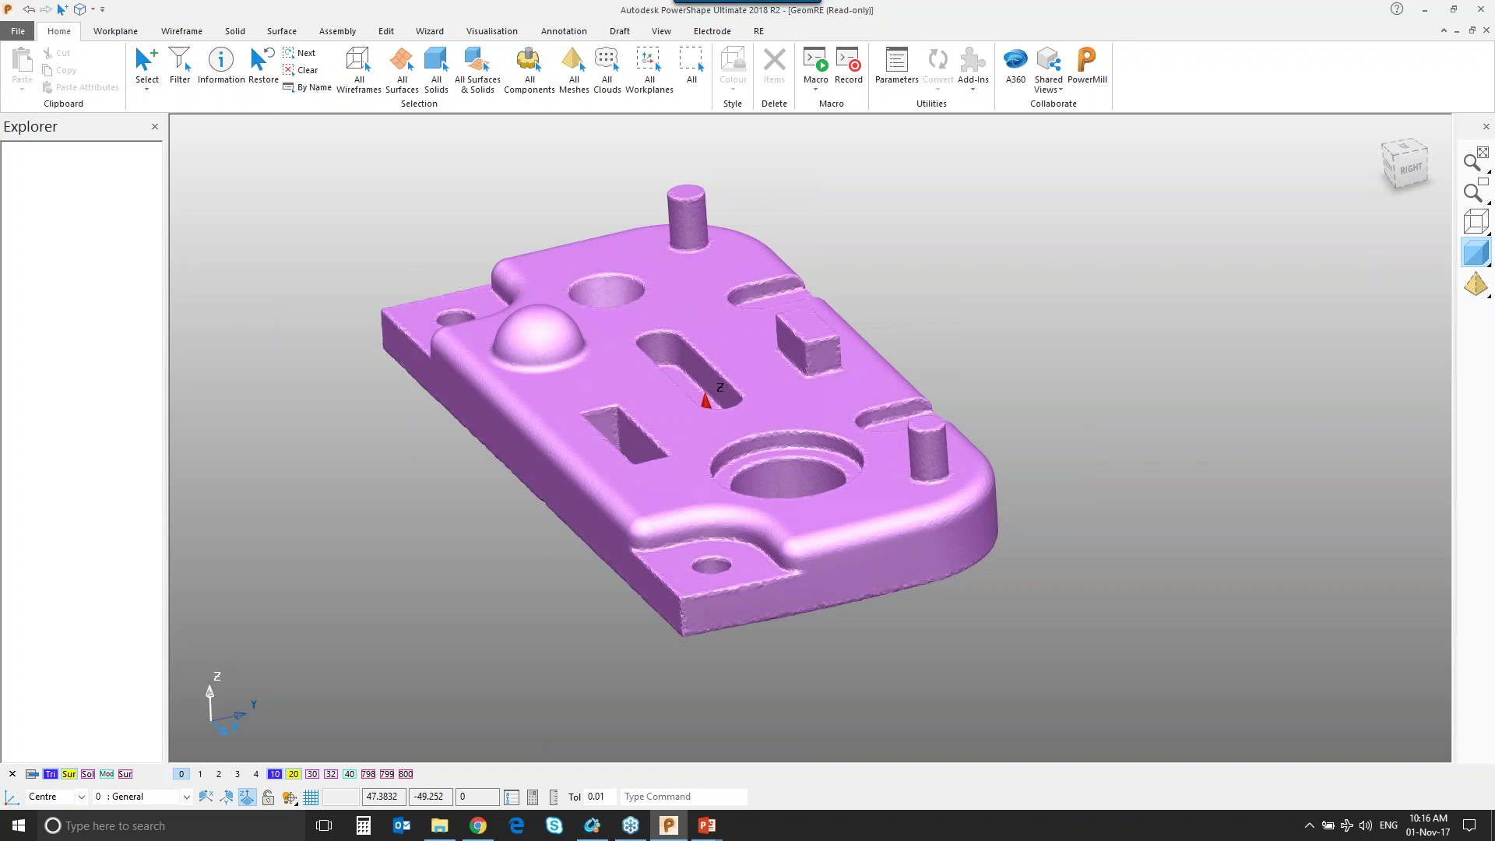
pyautogui.scroll(3, 728, 591)
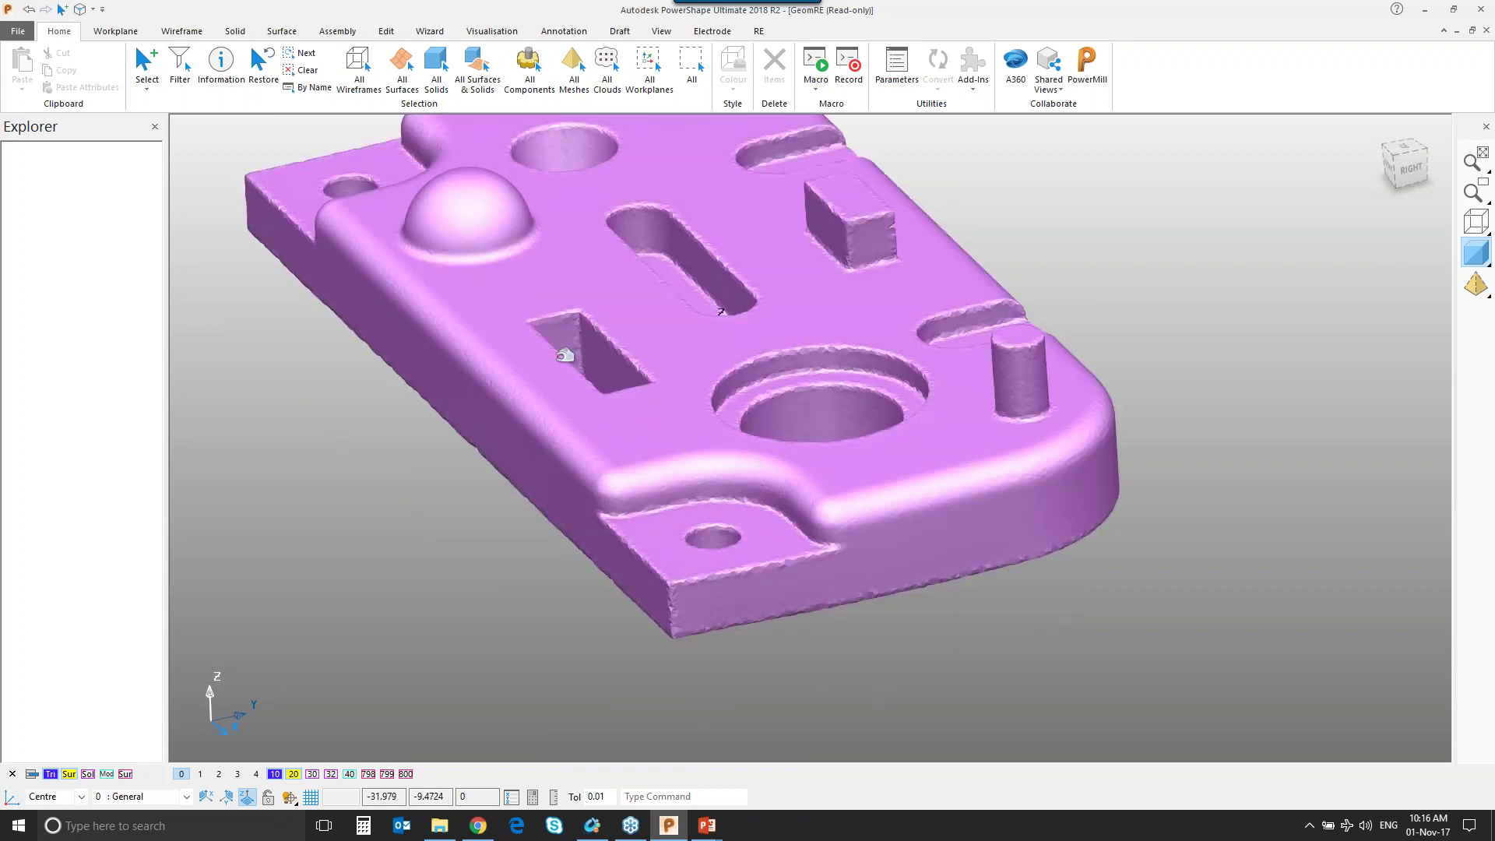
pyautogui.click(580, 402)
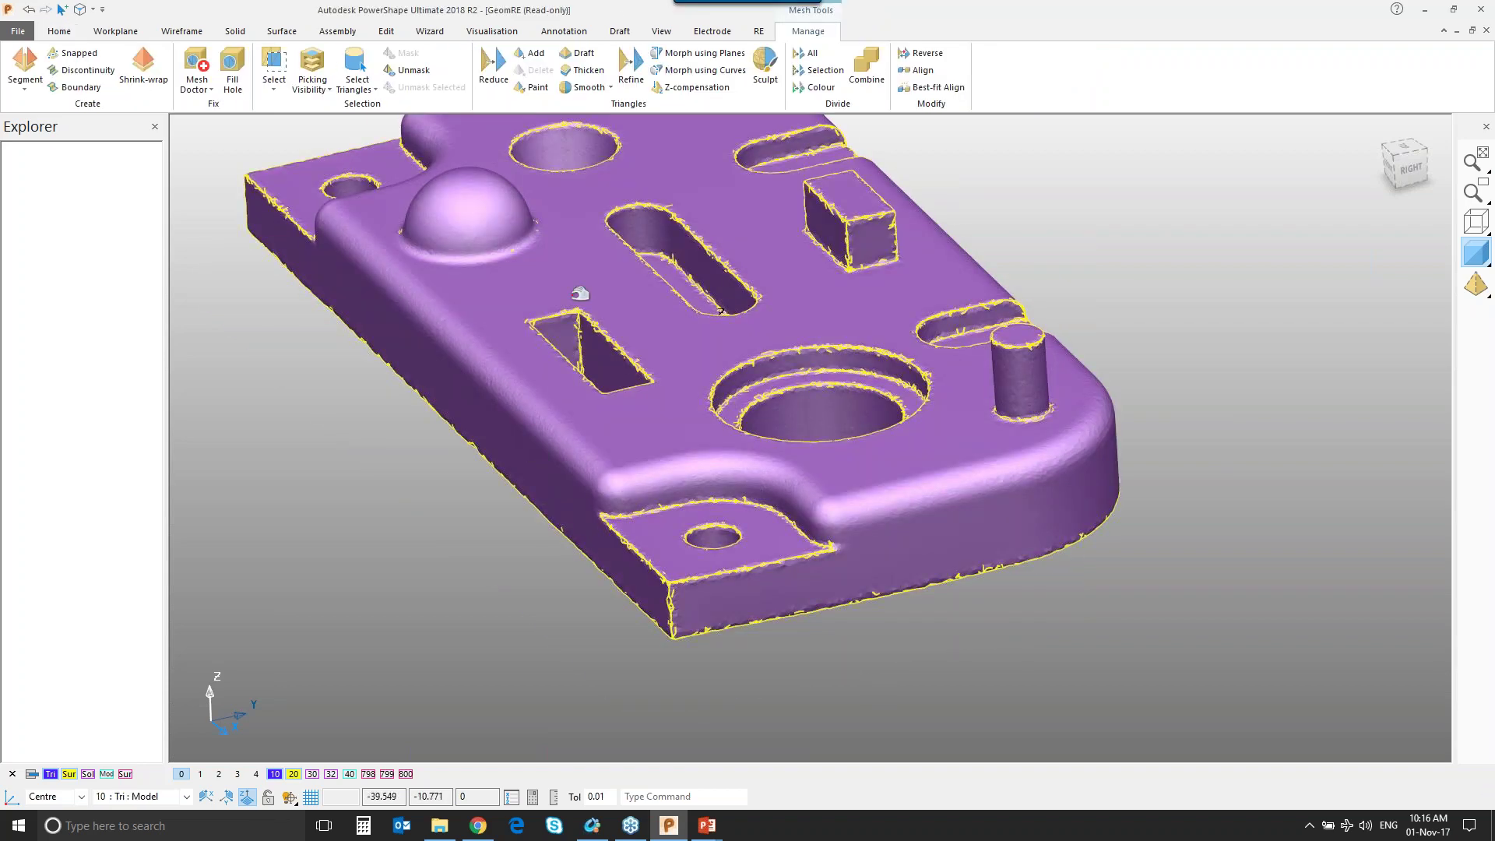
pyautogui.keyDown('shift'); pyautogui.moveTo(580, 293); pyautogui.dragTo(594, 317, button='middle'); pyautogui.keyUp('shift')
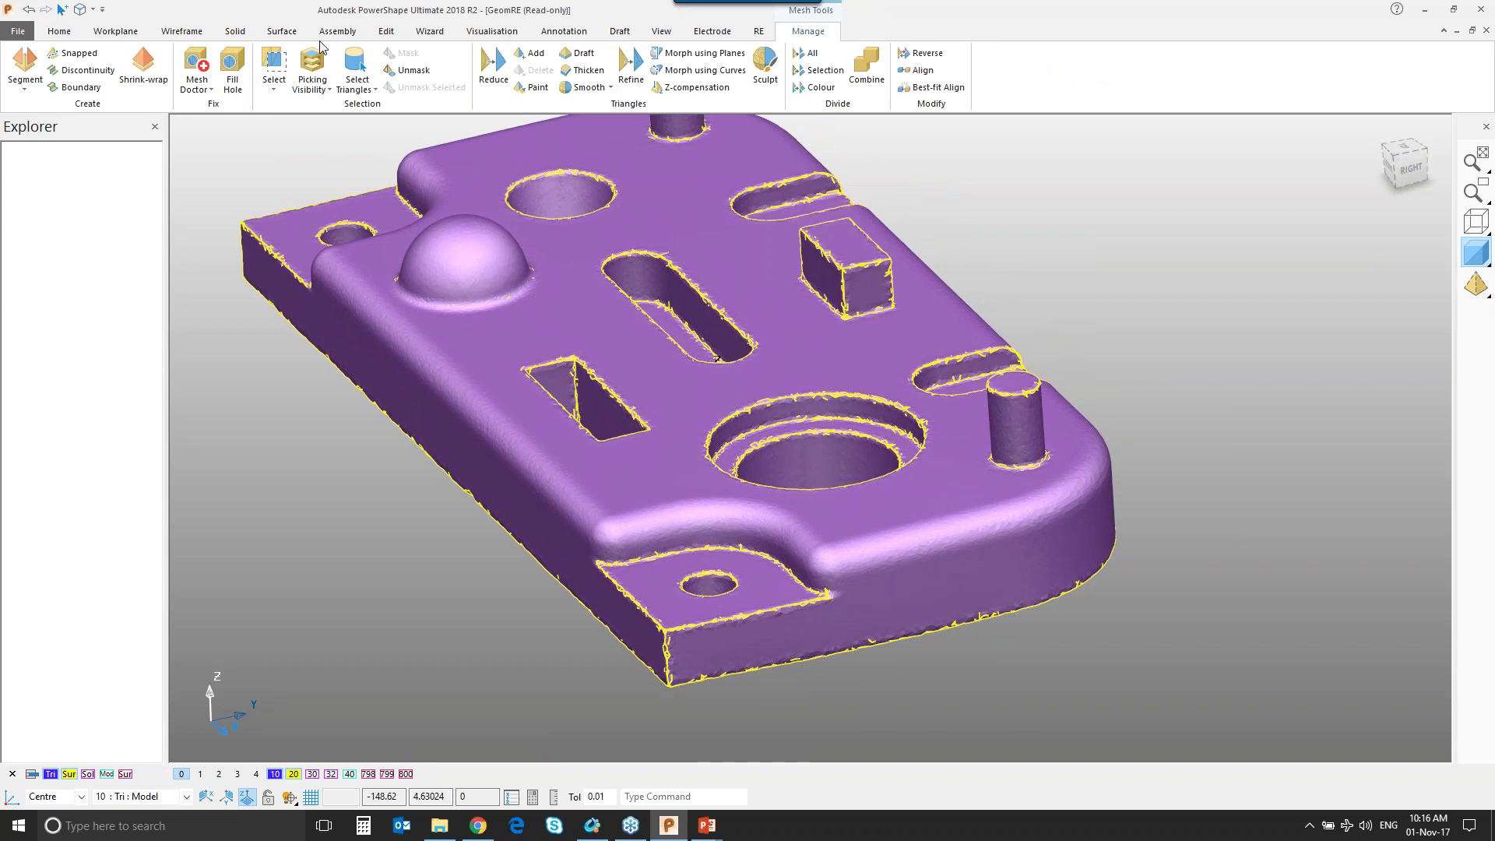
pyautogui.click(489, 33)
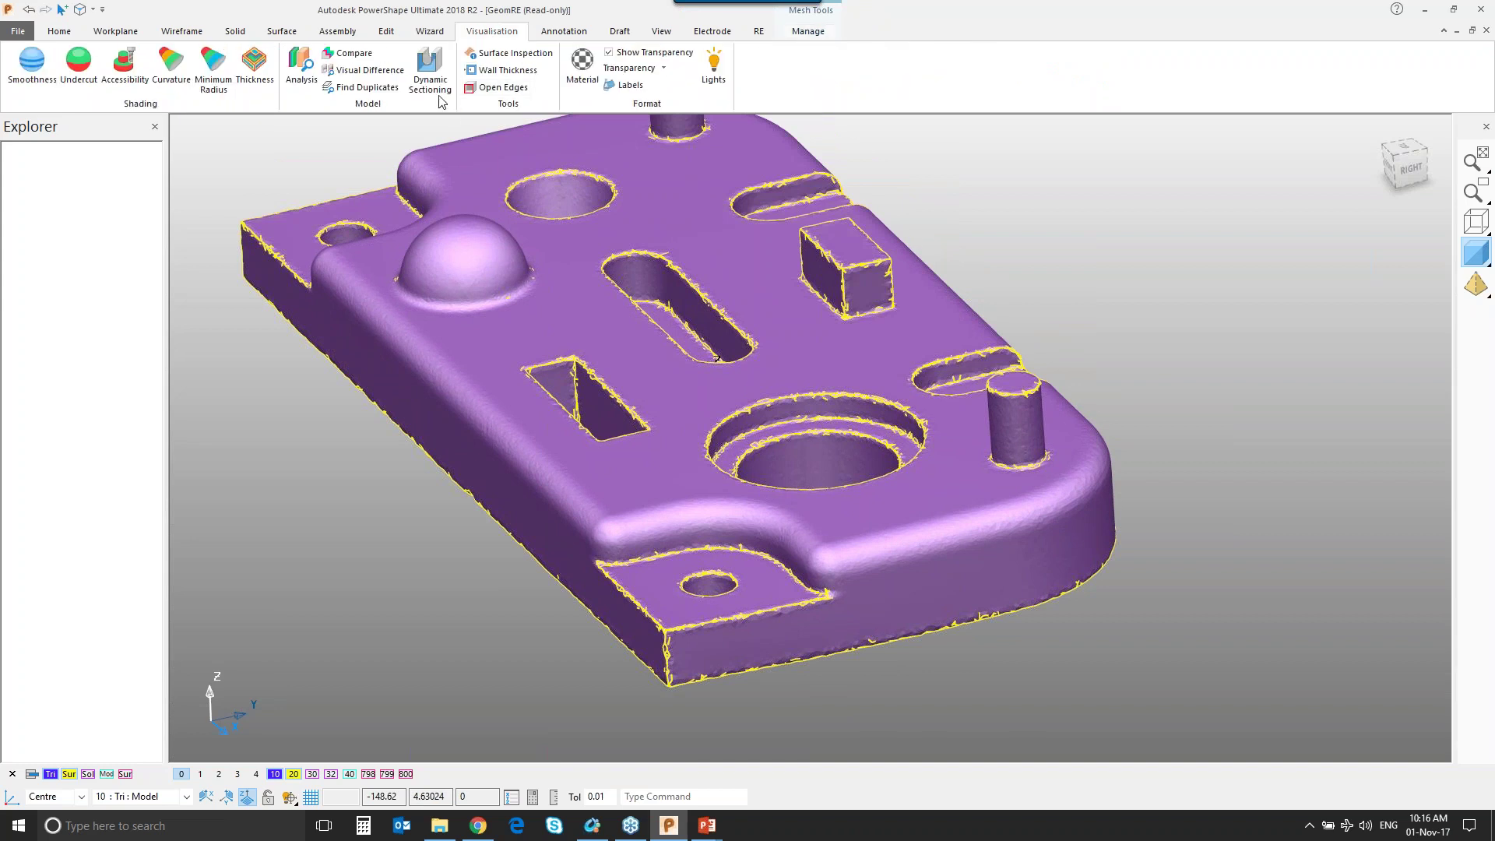
pyautogui.click(430, 72)
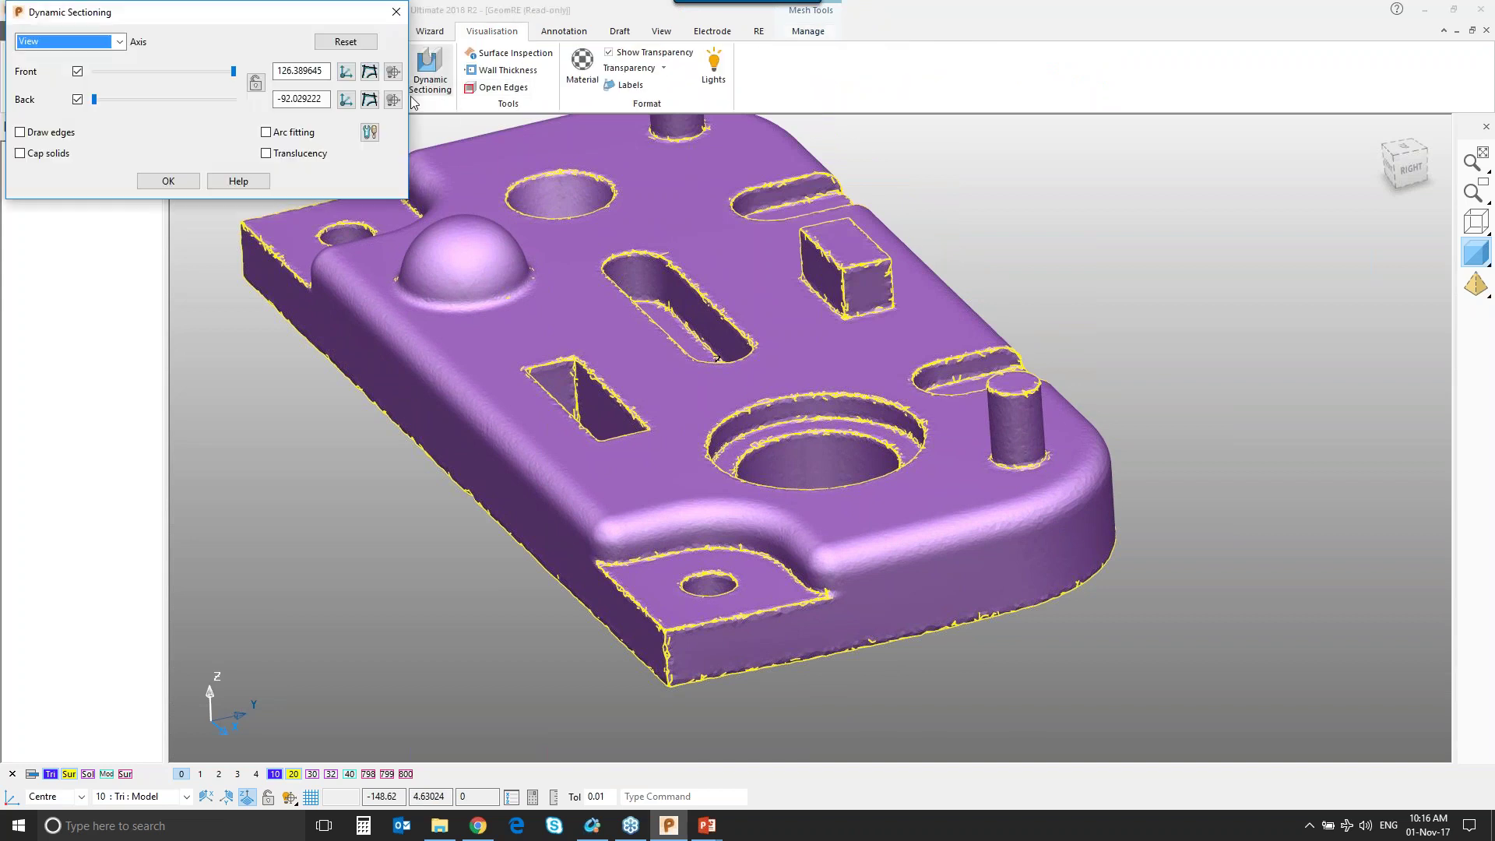
pyautogui.click(77, 99)
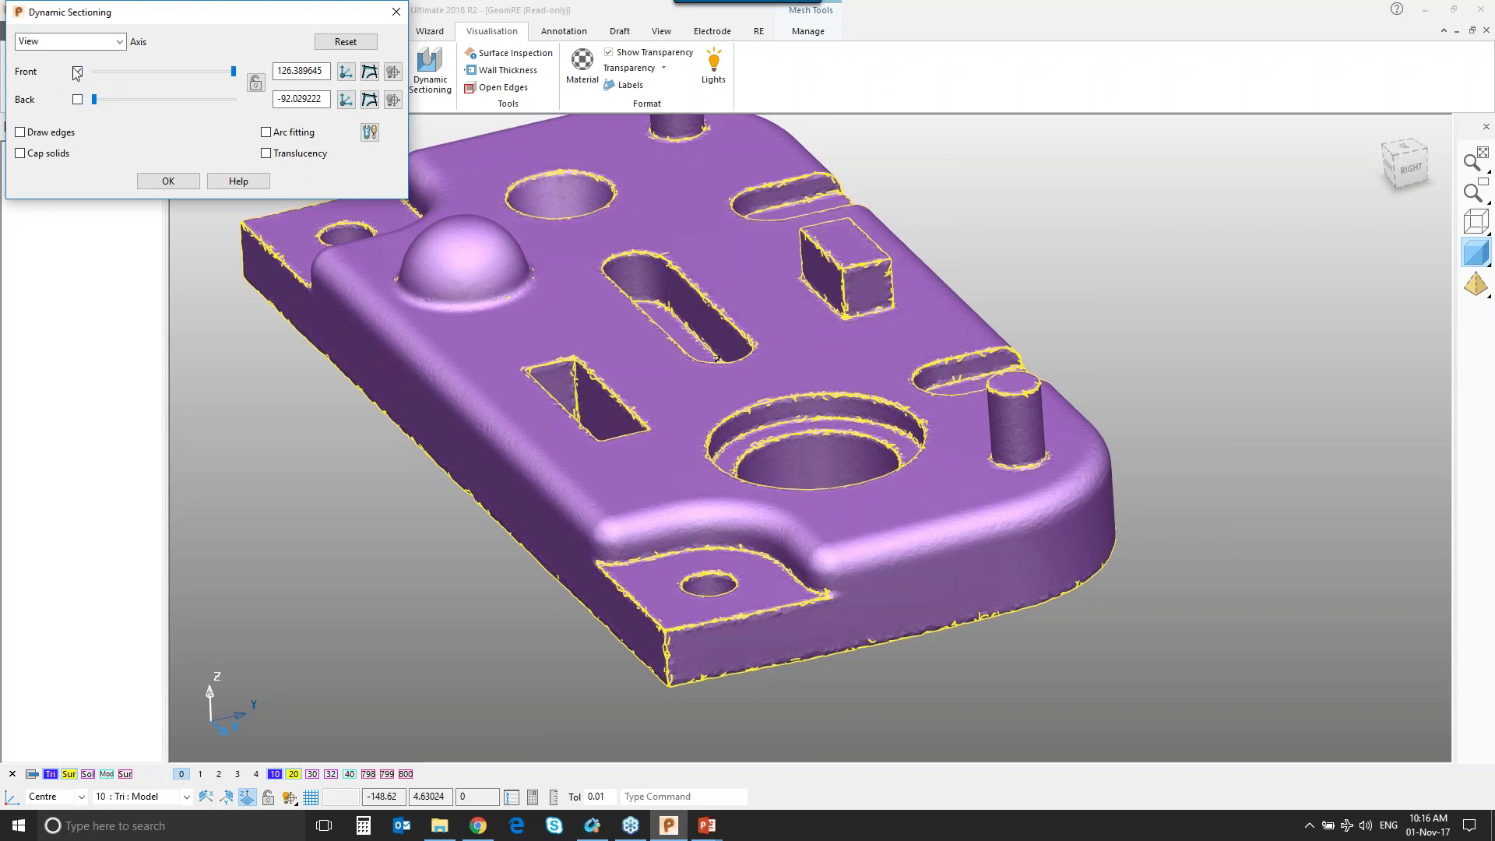
pyautogui.click(119, 41)
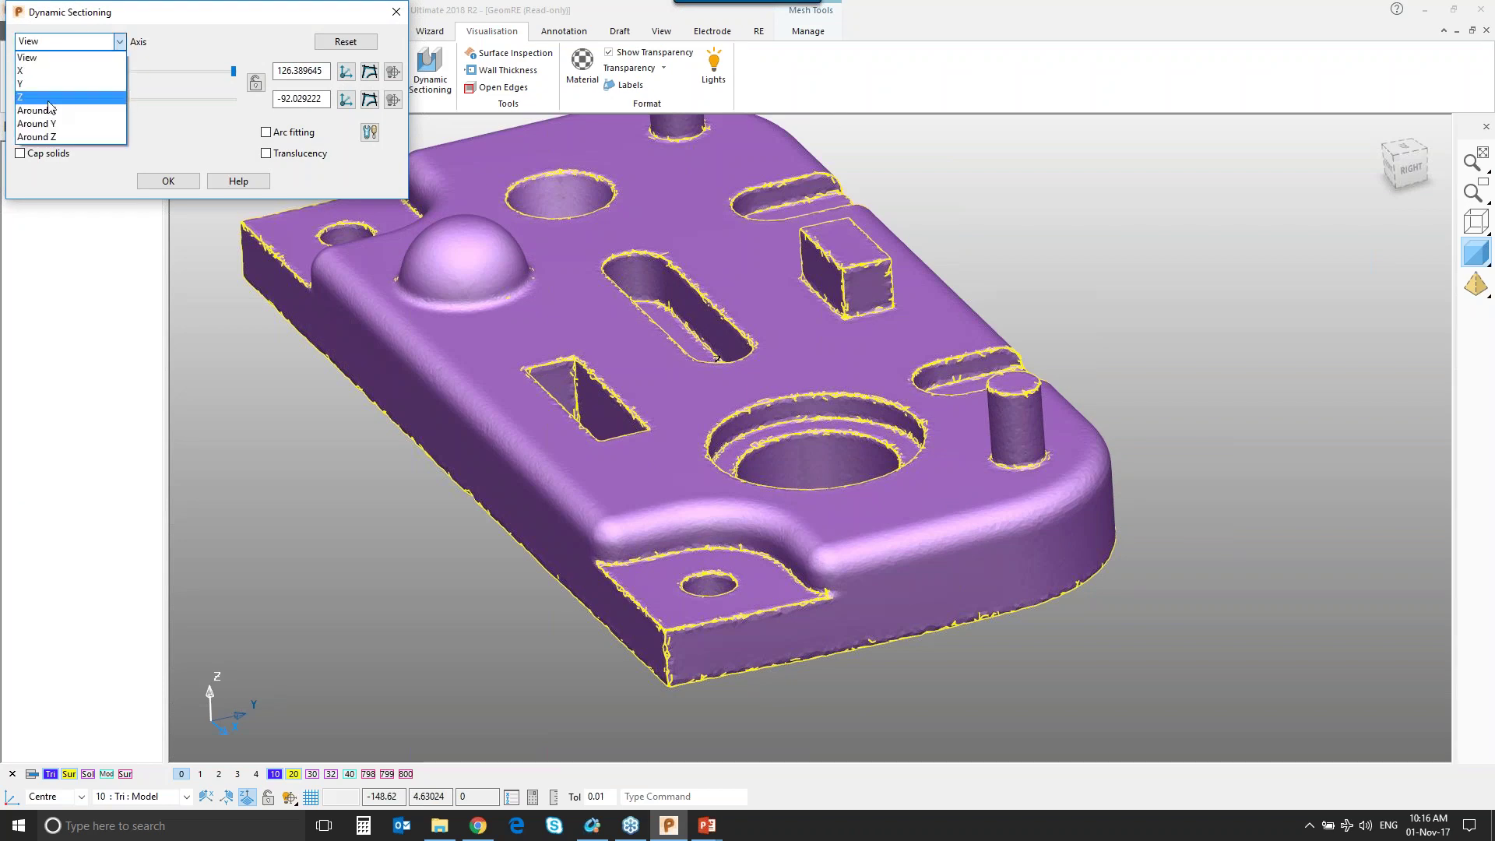
pyautogui.click(47, 98)
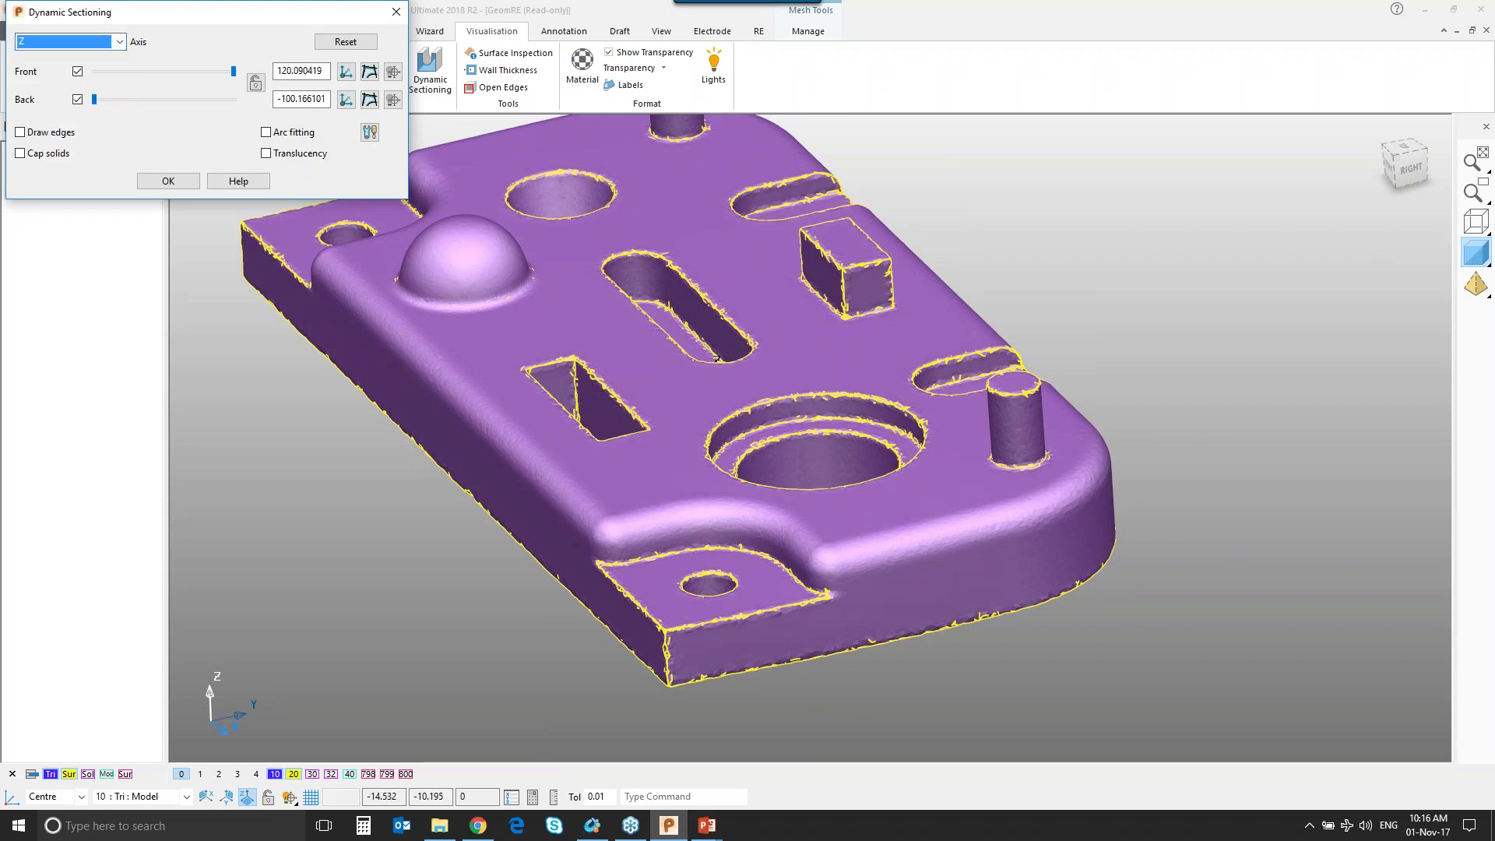
# Place the front section on the notch wall just above the corner ledge and create section curves there with arc fitting enabled.
pyautogui.scroll(8, 834, 597)
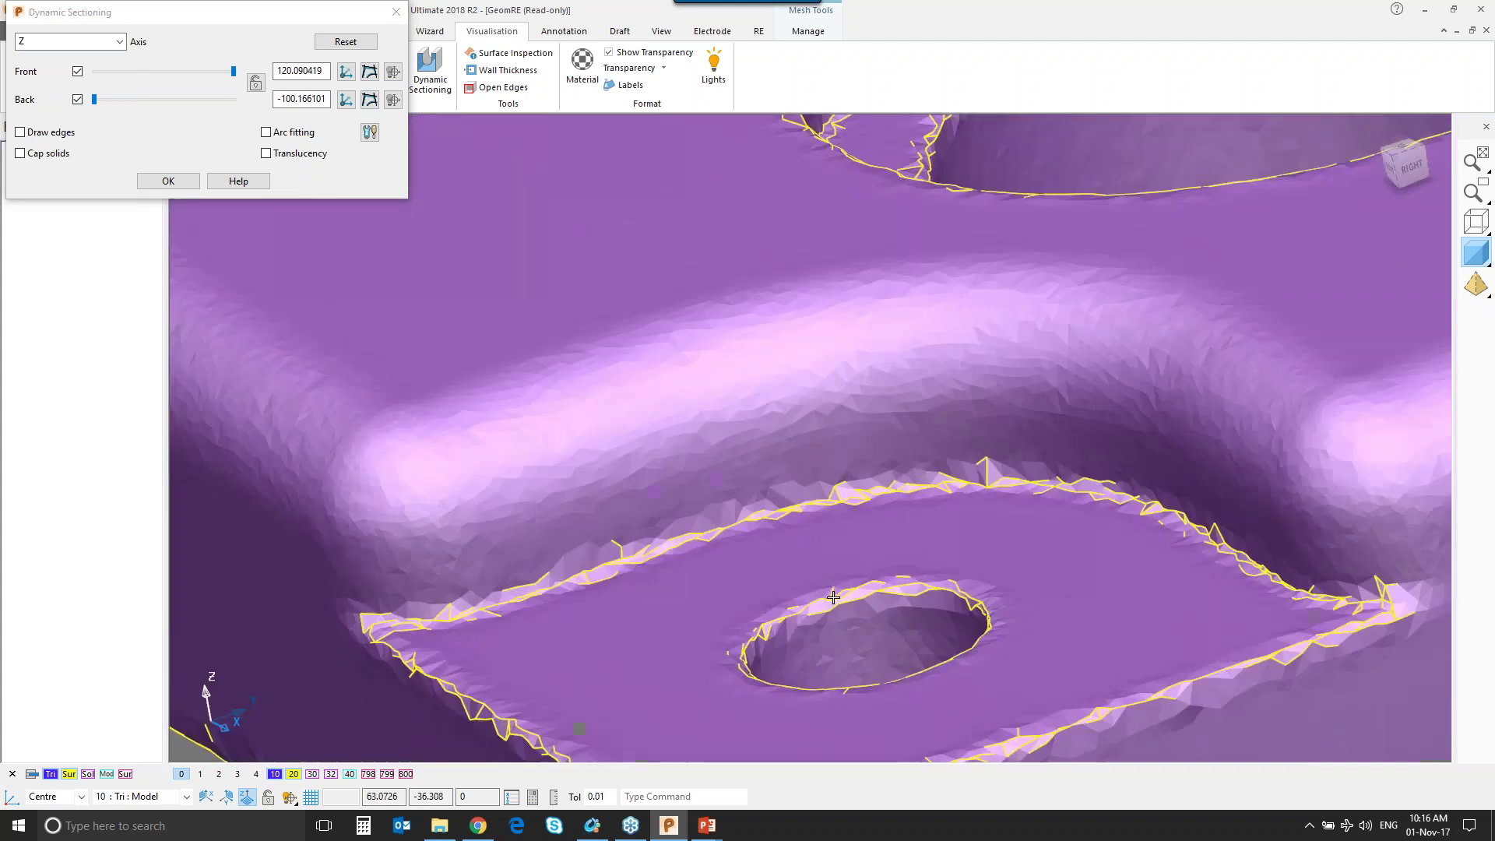
pyautogui.keyDown('ctrl'); pyautogui.keyDown('shift'); pyautogui.moveTo(606, 566); pyautogui.dragTo(639, 425, button='middle'); pyautogui.keyUp('shift'); pyautogui.keyUp('ctrl')
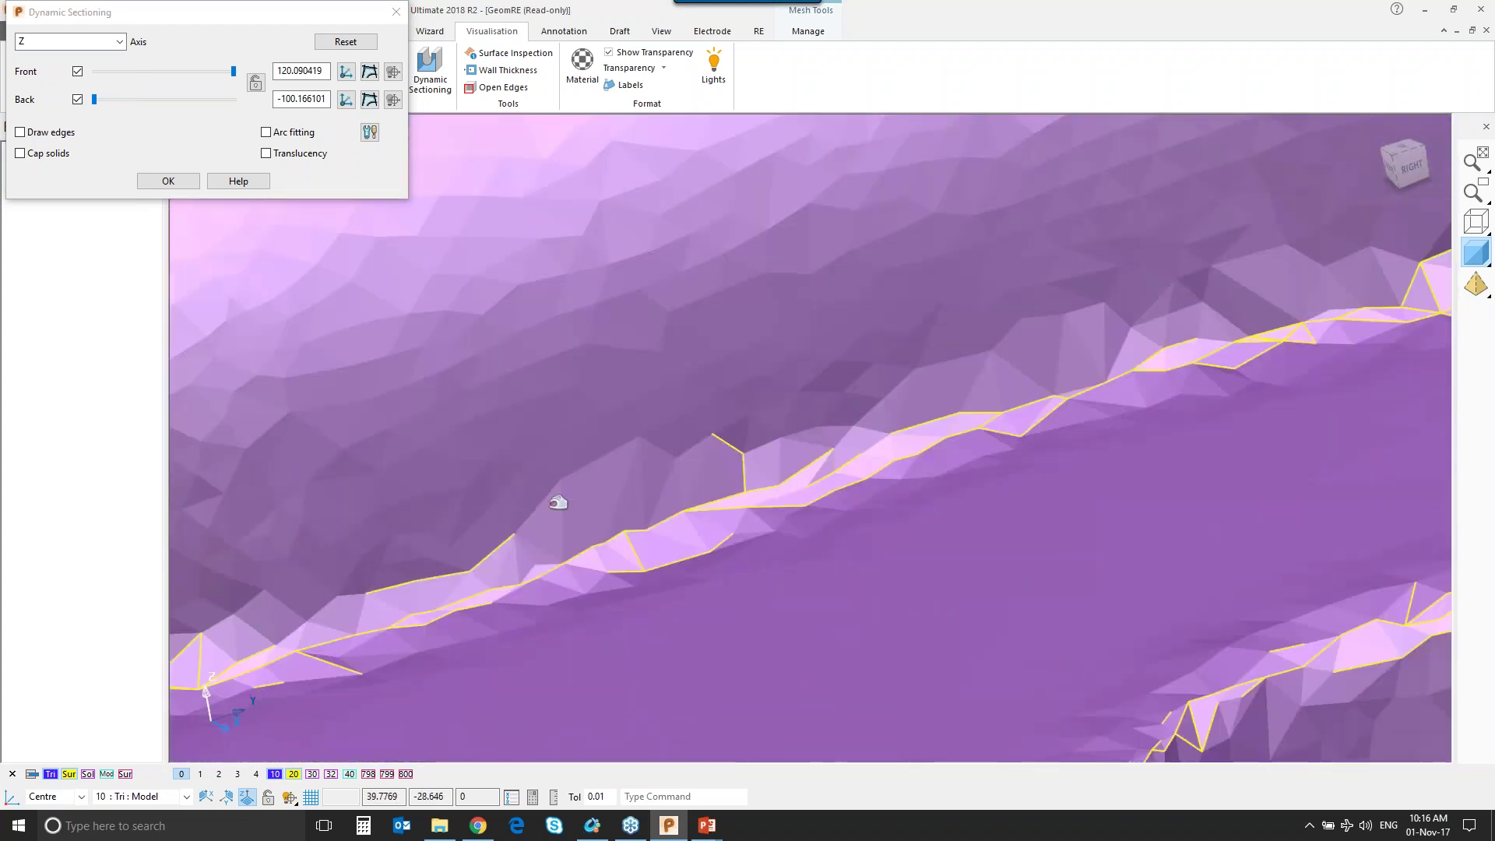
pyautogui.click(392, 73)
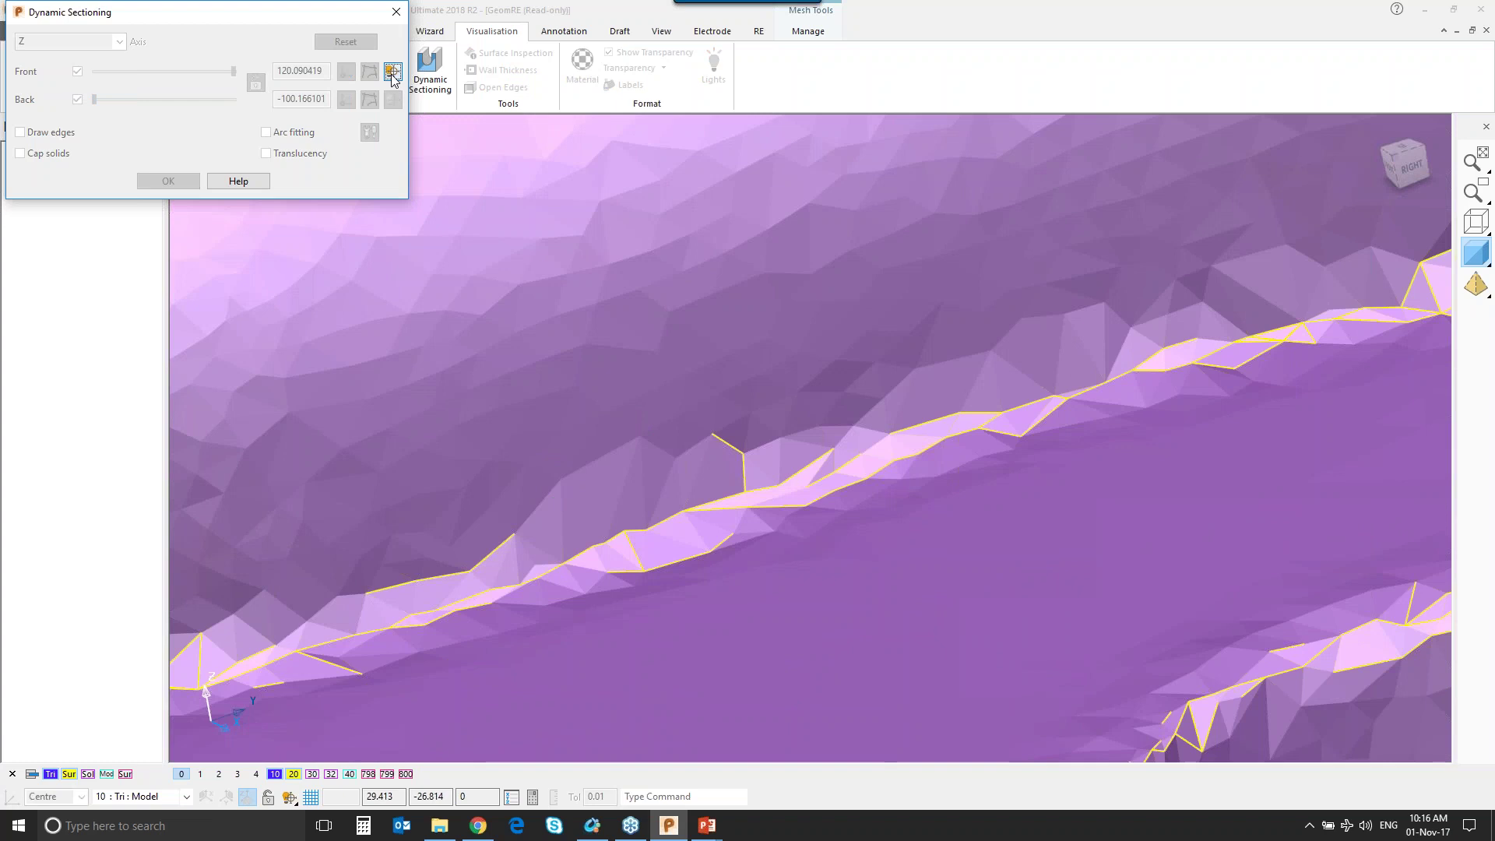
pyautogui.click(548, 439)
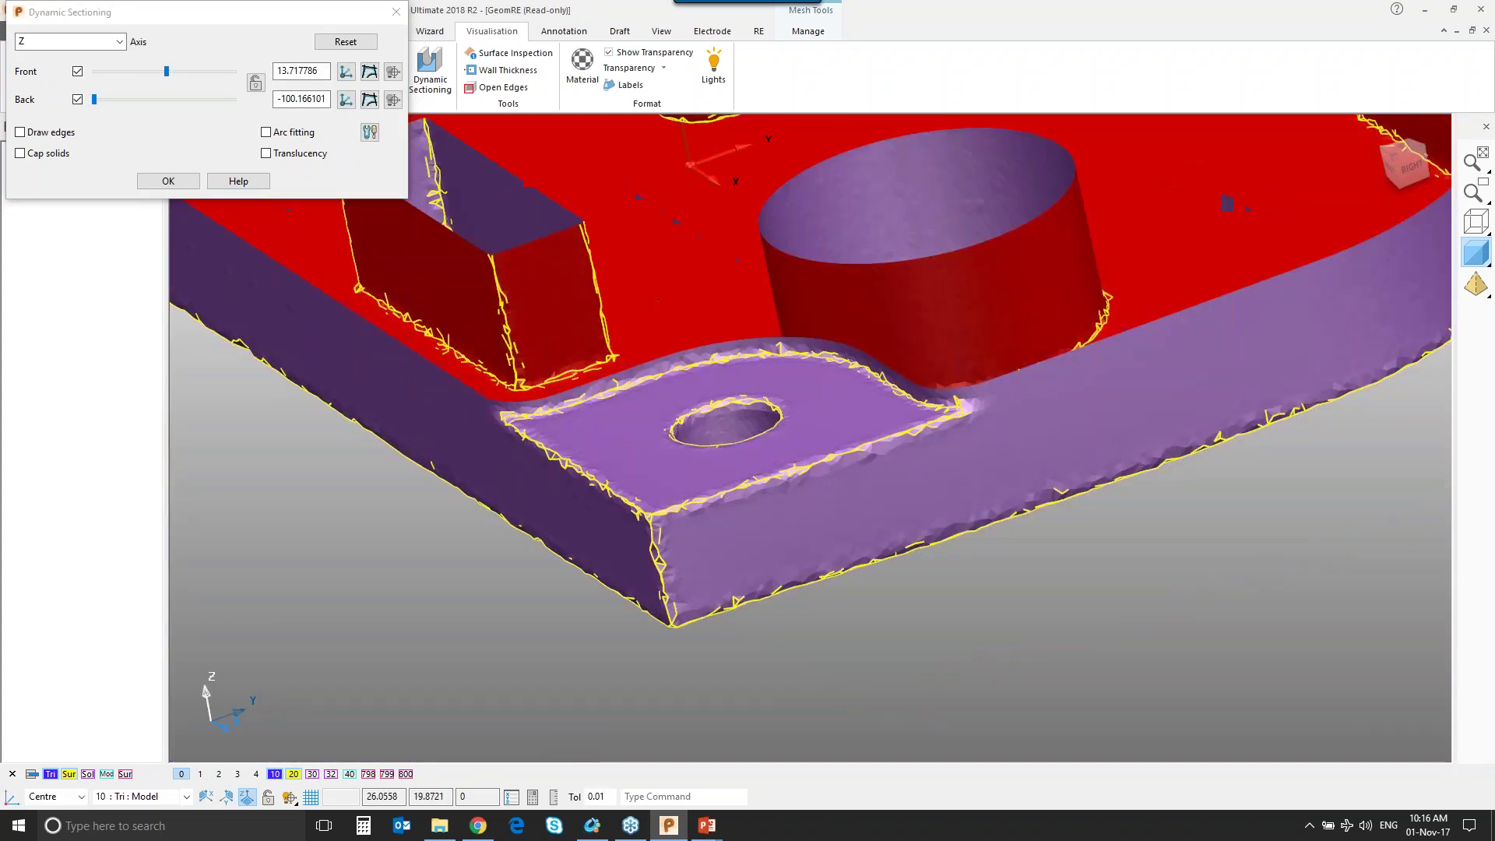
pyautogui.click(265, 132)
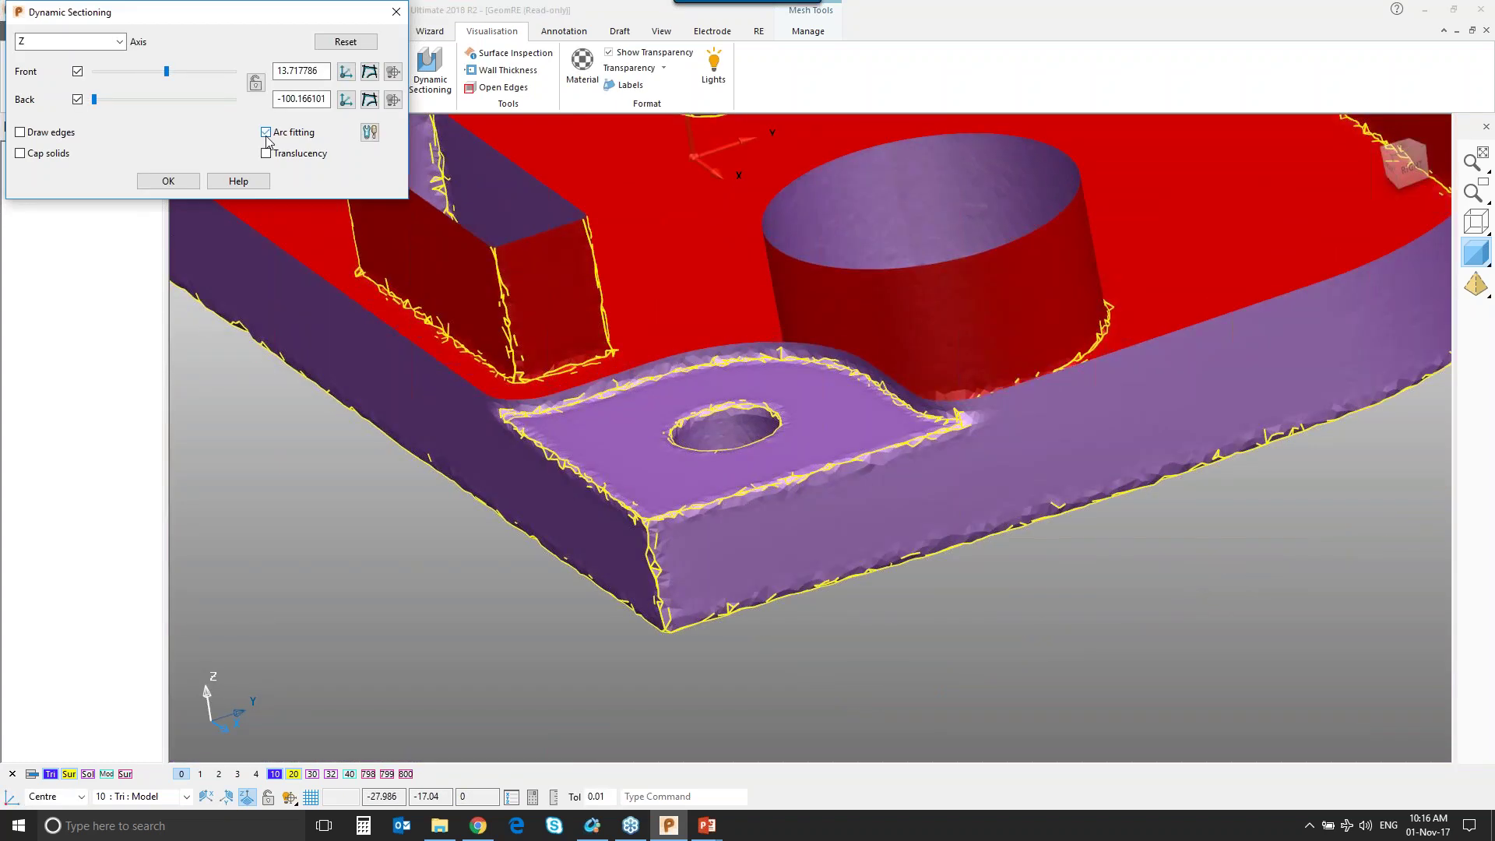
pyautogui.click(370, 76)
pyautogui.click(168, 181)
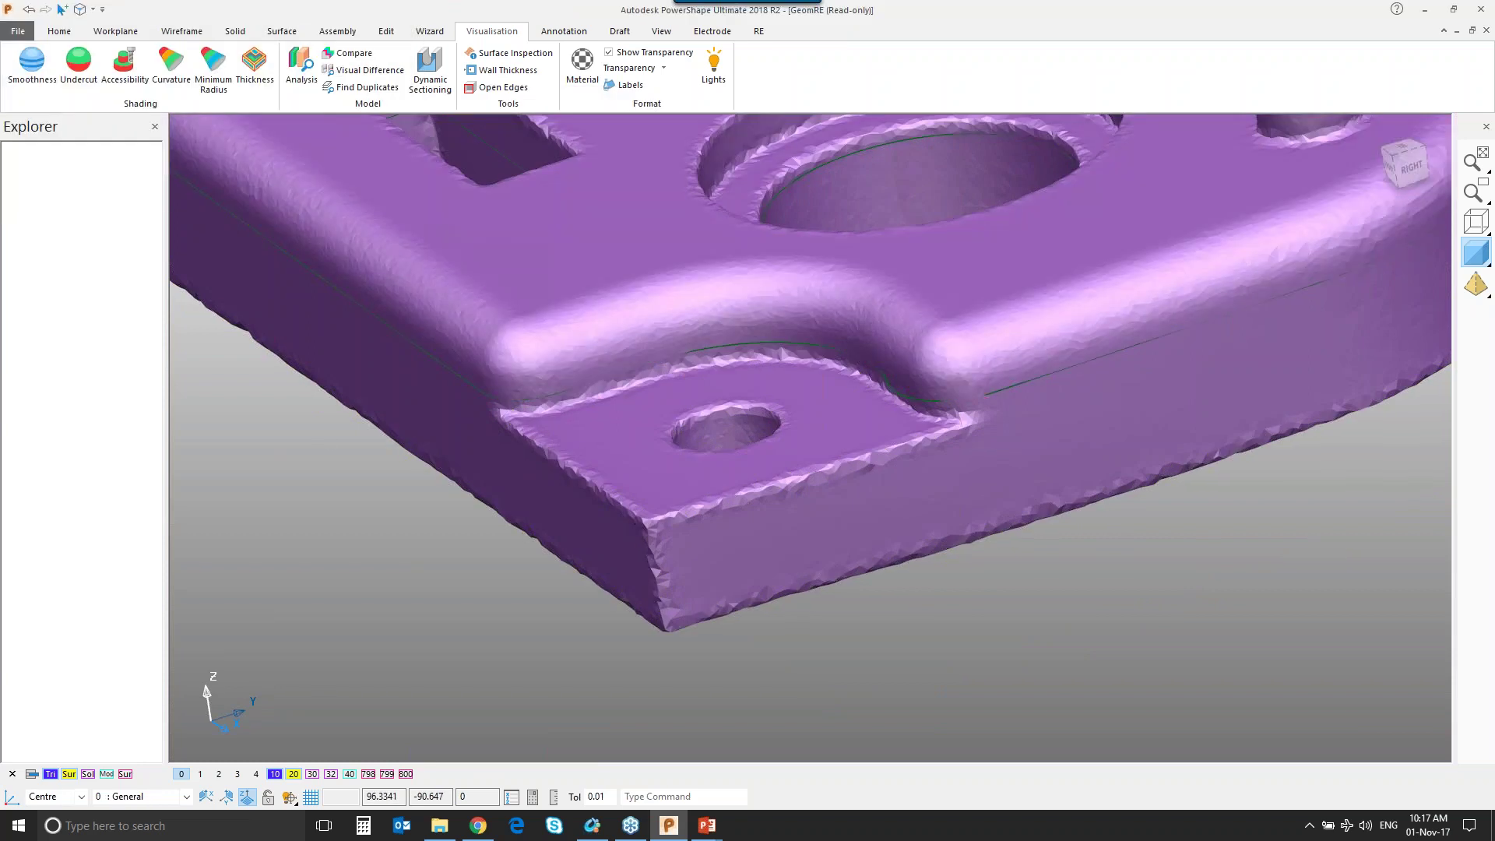
# Turn off level 10 to hide the scanned mesh, leaving only the section curves on display.
pyautogui.click(275, 775)
pyautogui.scroll(-6, 648, 242)
pyautogui.moveTo(656, 335); pyautogui.dragTo(777, 587, button='middle')
pyautogui.scroll(5, 870, 612)
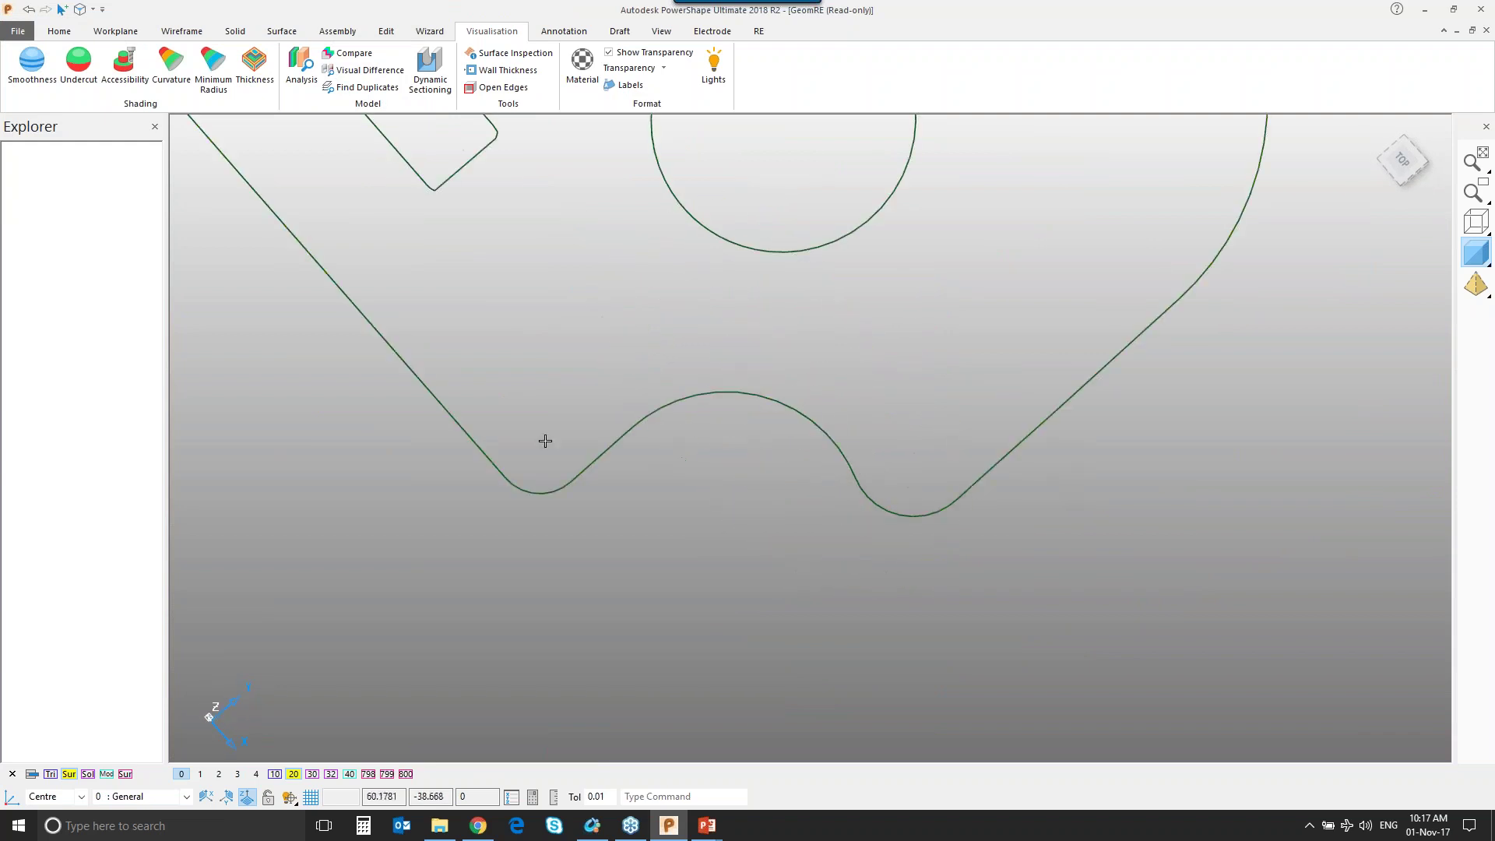
pyautogui.moveTo(711, 190); pyautogui.dragTo(800, 320, button='middle')
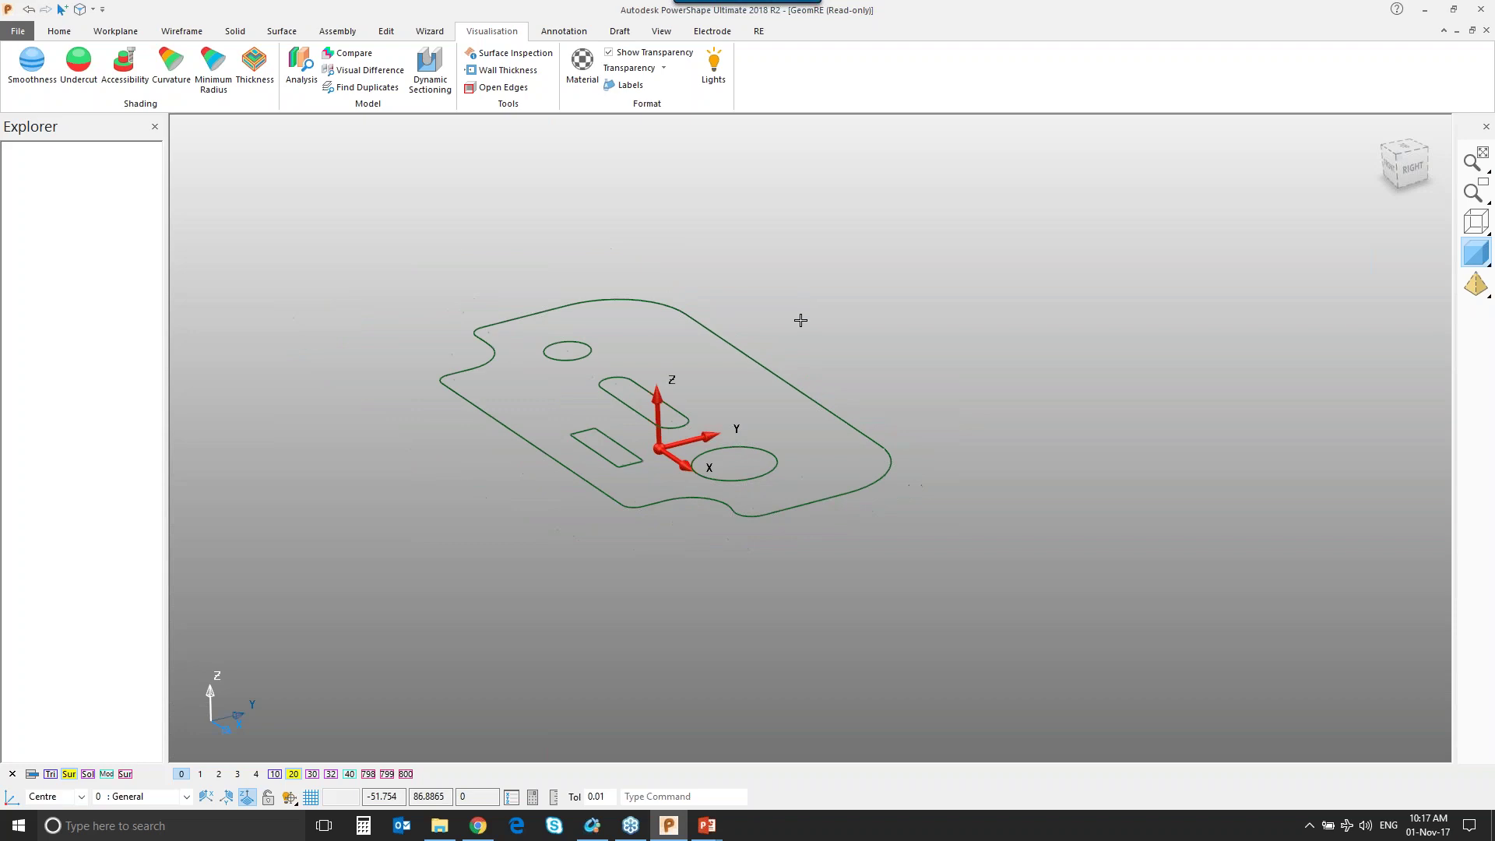
# Cut the outer profile curve at both ends of the corner notch arc near the small circle.
pyautogui.click(517, 434)
pyautogui.scroll(2, 551, 484)
pyautogui.moveTo(550, 484); pyautogui.dragTo(495, 137, button='middle')
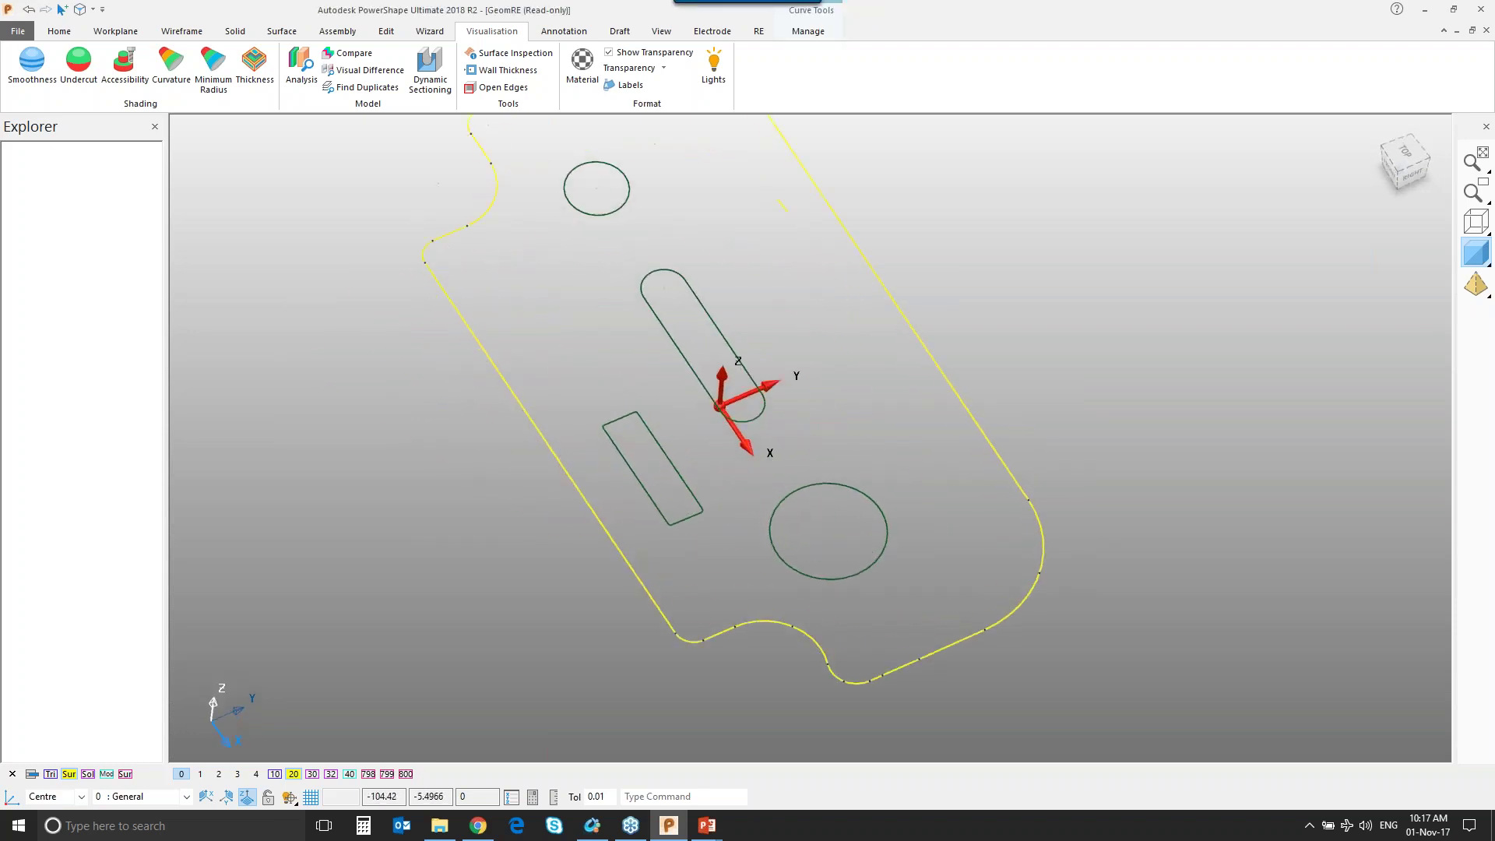
pyautogui.click(386, 31)
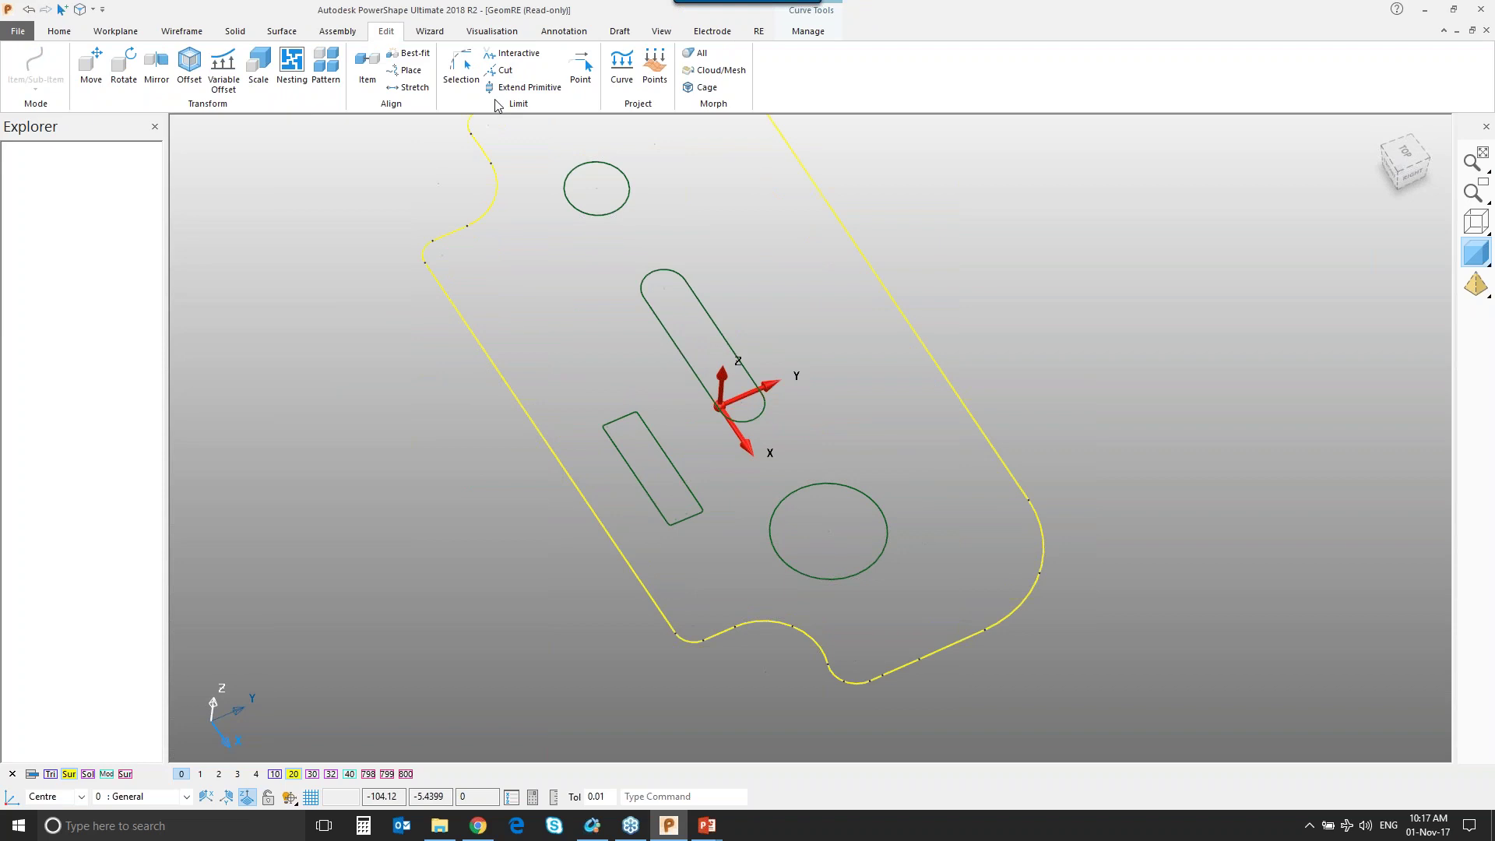
pyautogui.click(502, 70)
pyautogui.click(433, 242)
pyautogui.keyDown('shift'); pyautogui.moveTo(517, 276); pyautogui.dragTo(529, 412, button='middle'); pyautogui.keyUp('shift')
pyautogui.click(483, 271)
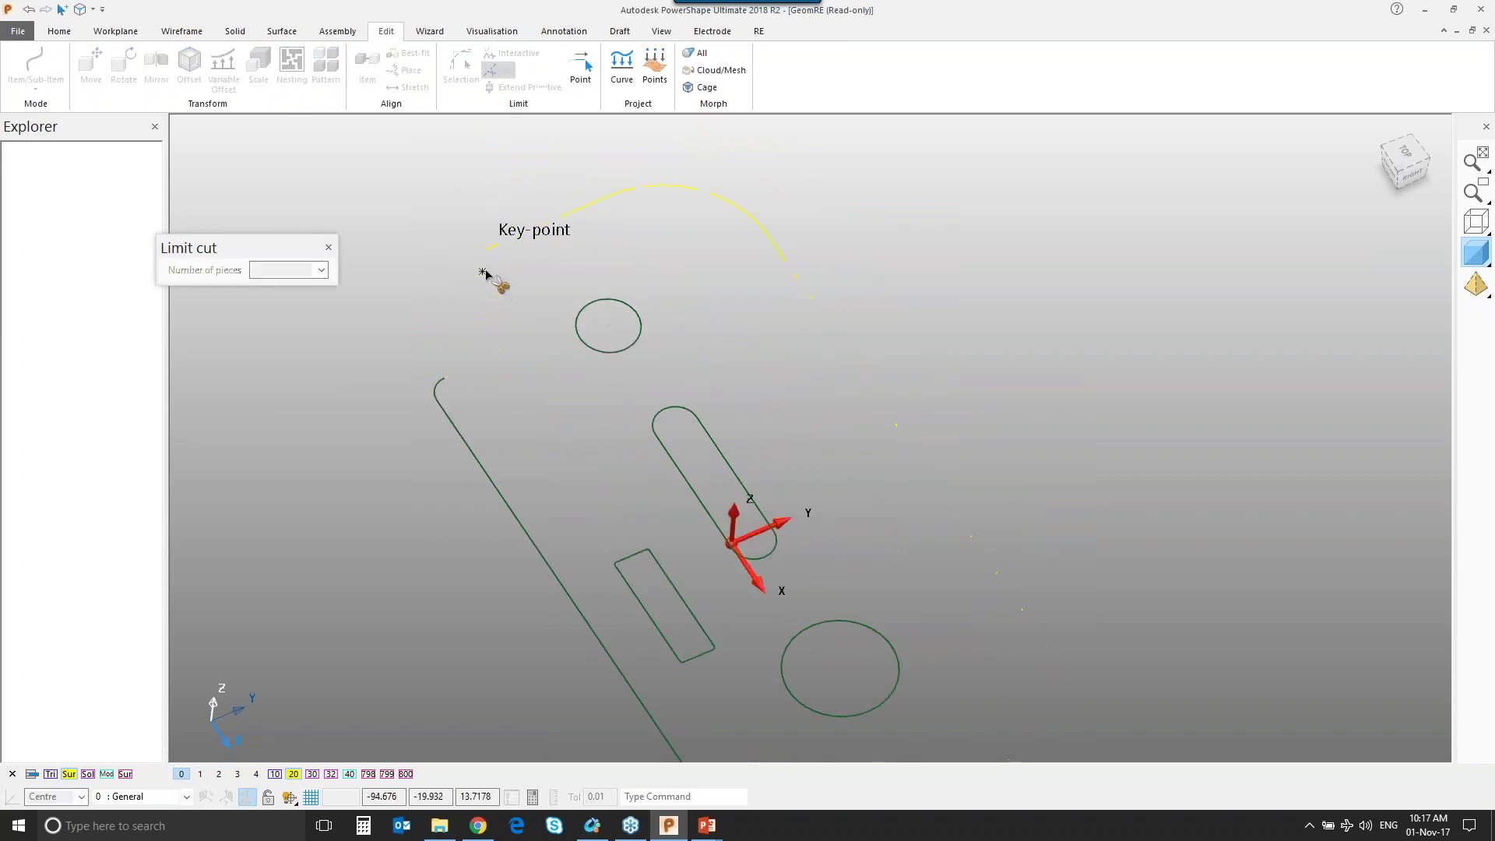
# Cut the outer profile curve at both ends of the corner notch arc near the large circle.
pyautogui.keyDown('shift'); pyautogui.moveTo(730, 480); pyautogui.dragTo(651, 148, button='middle'); pyautogui.keyUp('shift')
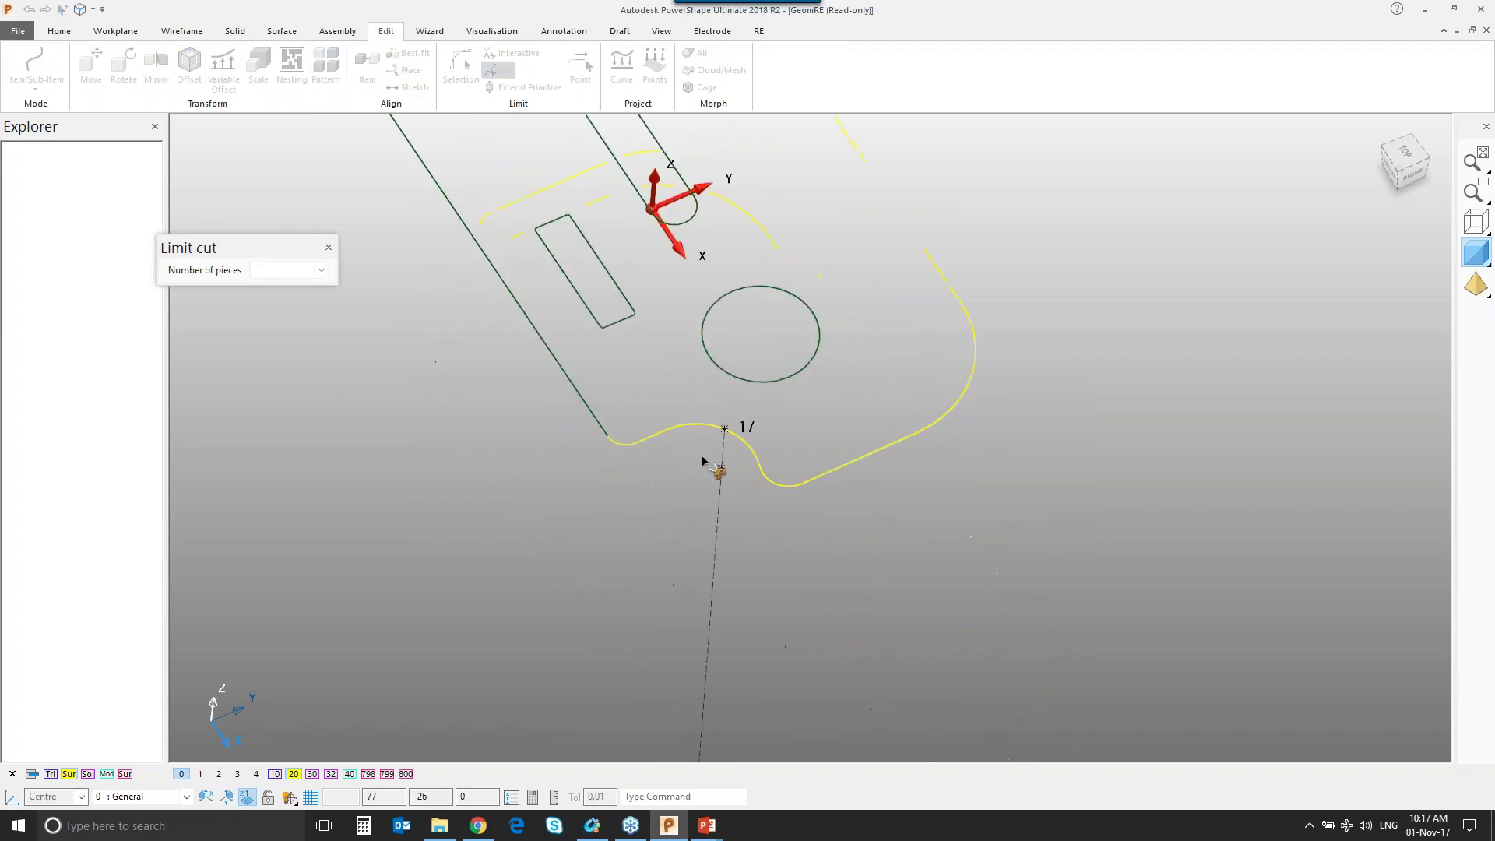
pyautogui.click(636, 444)
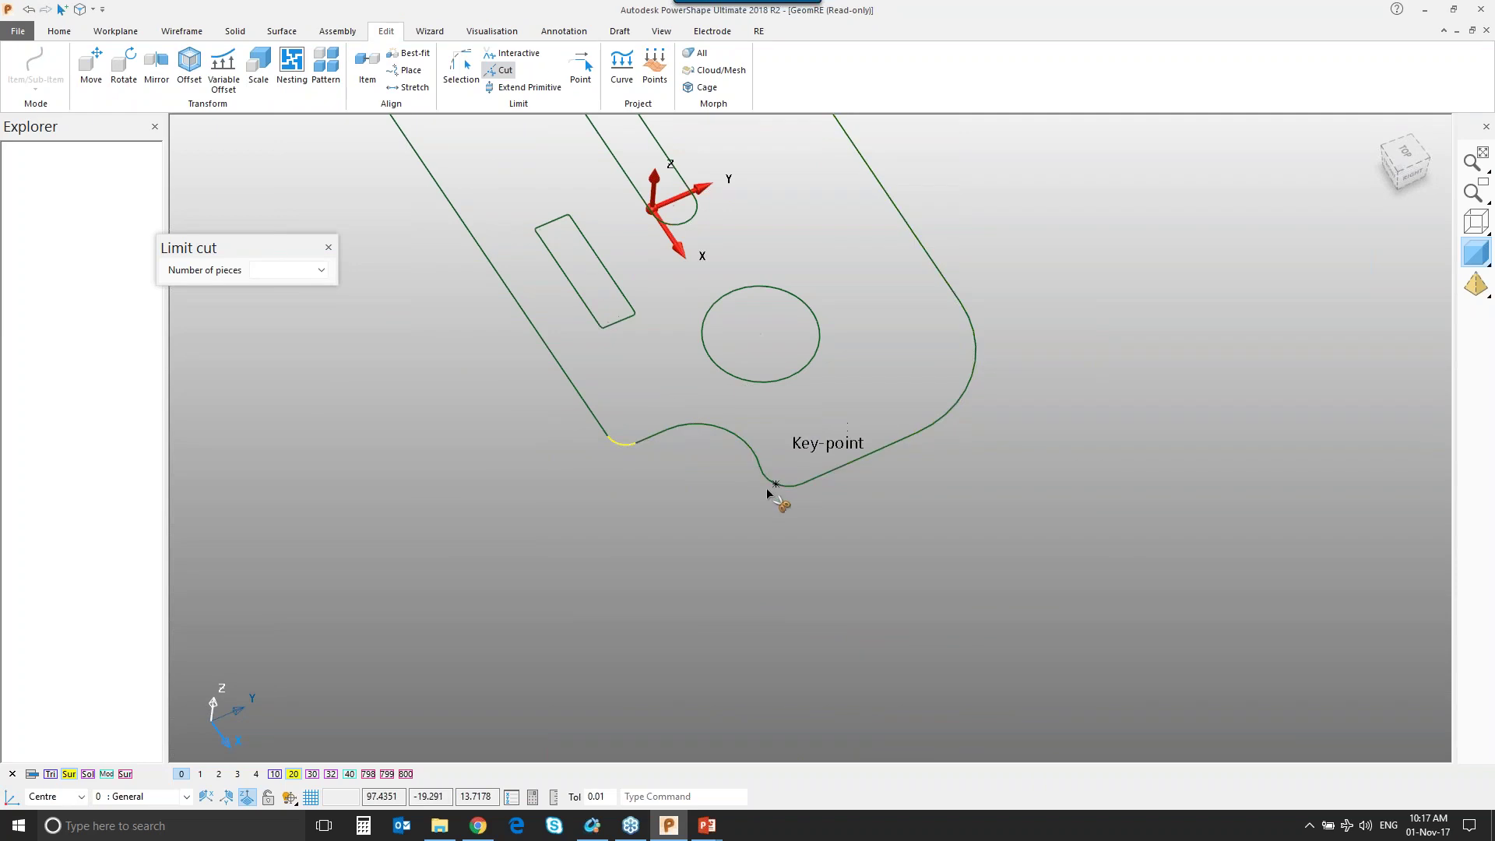
pyautogui.click(760, 470)
pyautogui.click(760, 468)
pyautogui.click(328, 250)
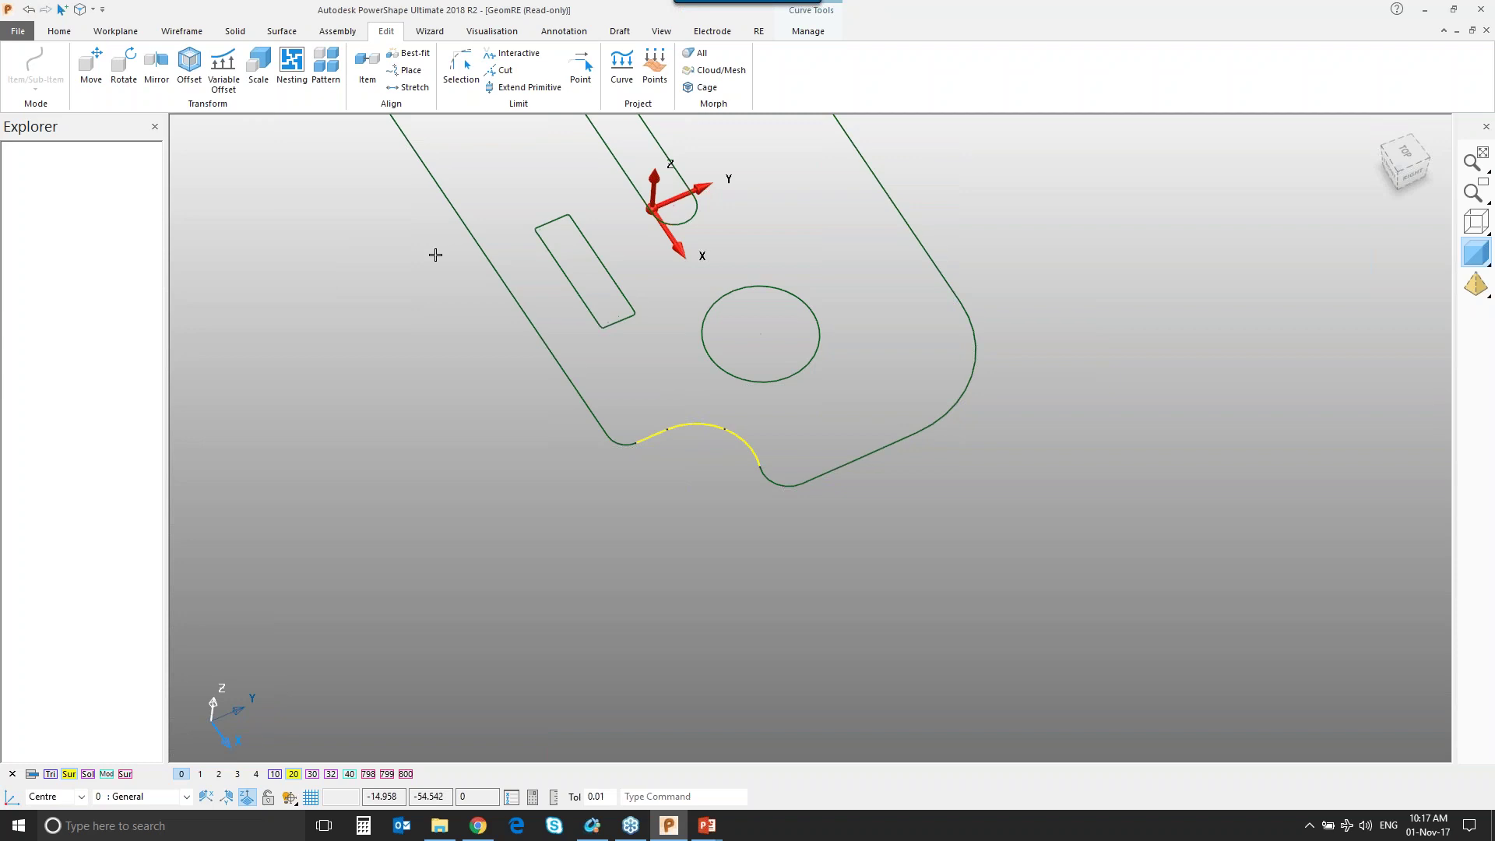
# Delete all section curves except the two corner notch curves and the central rounded slot.
pyautogui.keyDown('shift'); pyautogui.moveTo(490, 199); pyautogui.dragTo(487, 304, button='middle'); pyautogui.keyUp('shift')
pyautogui.scroll(-3, 486, 318)
pyautogui.hotkey('ctrl', 'a')
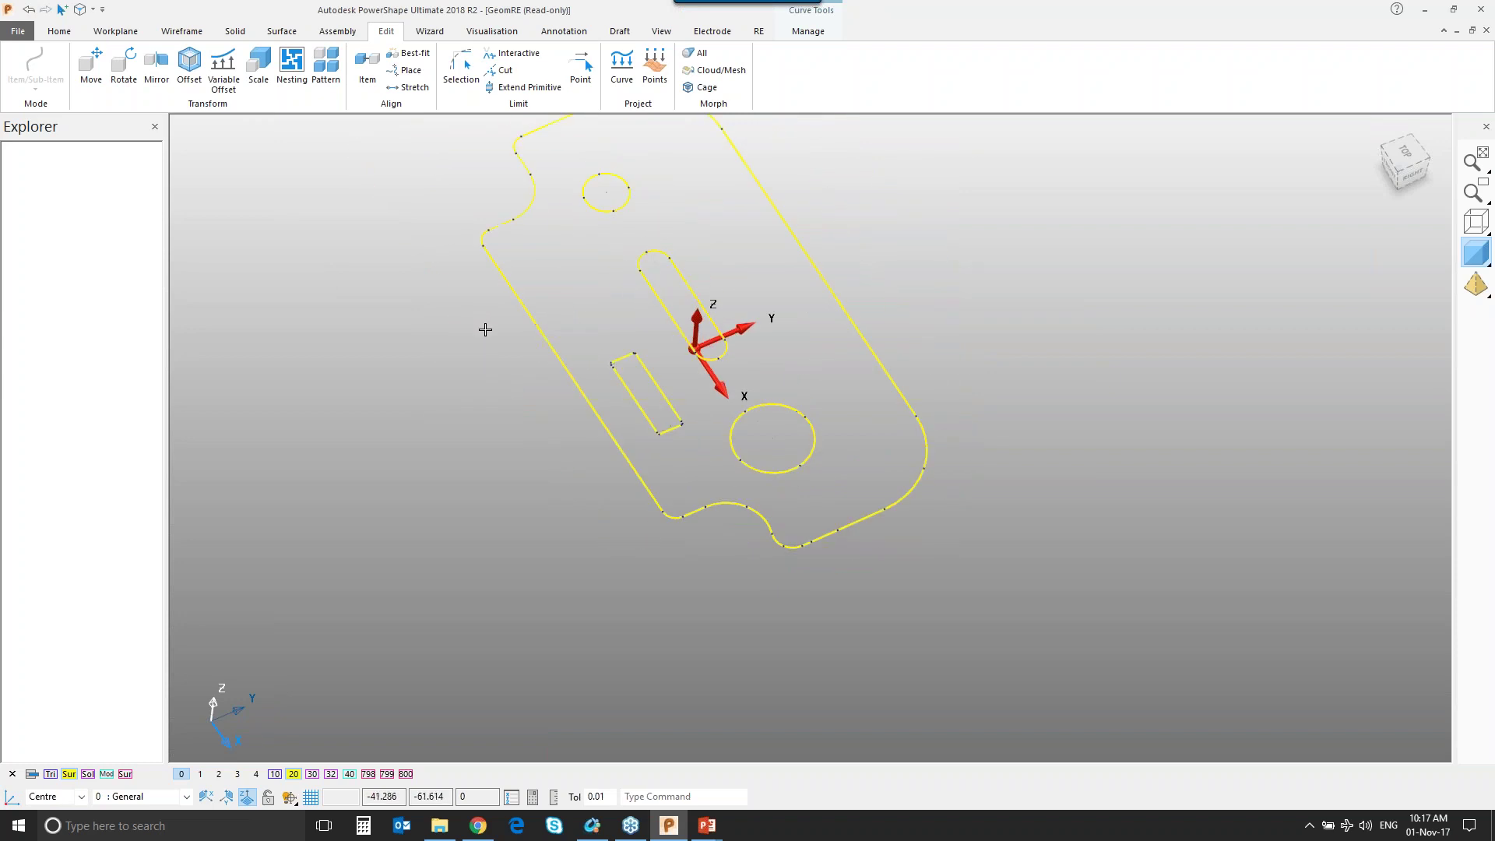
pyautogui.keyDown('shift'); pyautogui.click(531, 205); pyautogui.keyUp('shift')
pyautogui.keyDown('ctrl'); pyautogui.click(725, 503); pyautogui.keyUp('ctrl')
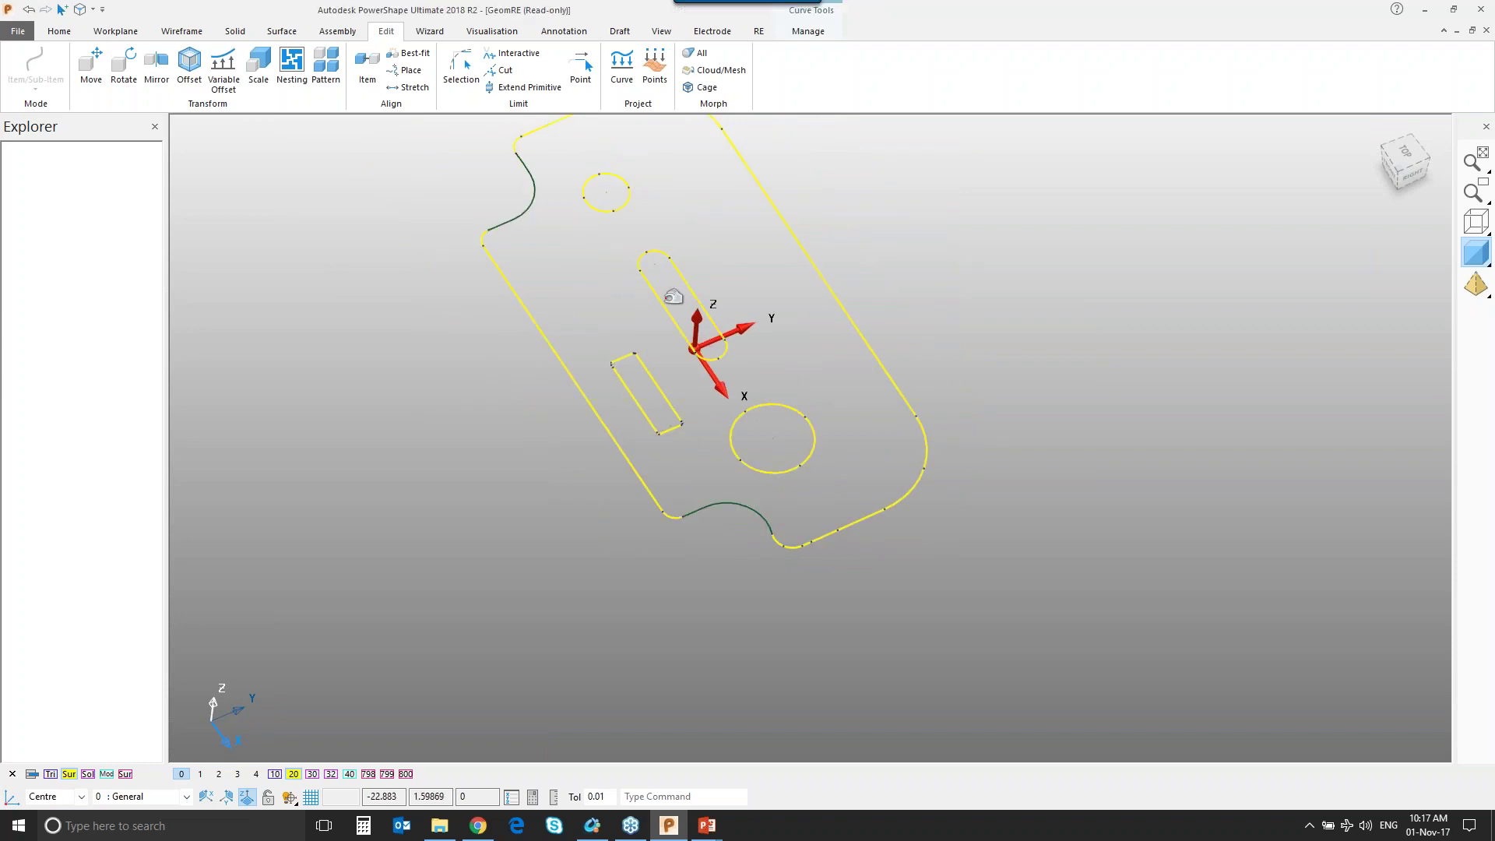
pyautogui.keyDown('ctrl'); pyautogui.click(660, 298); pyautogui.keyUp('ctrl')
pyautogui.press('Delete')
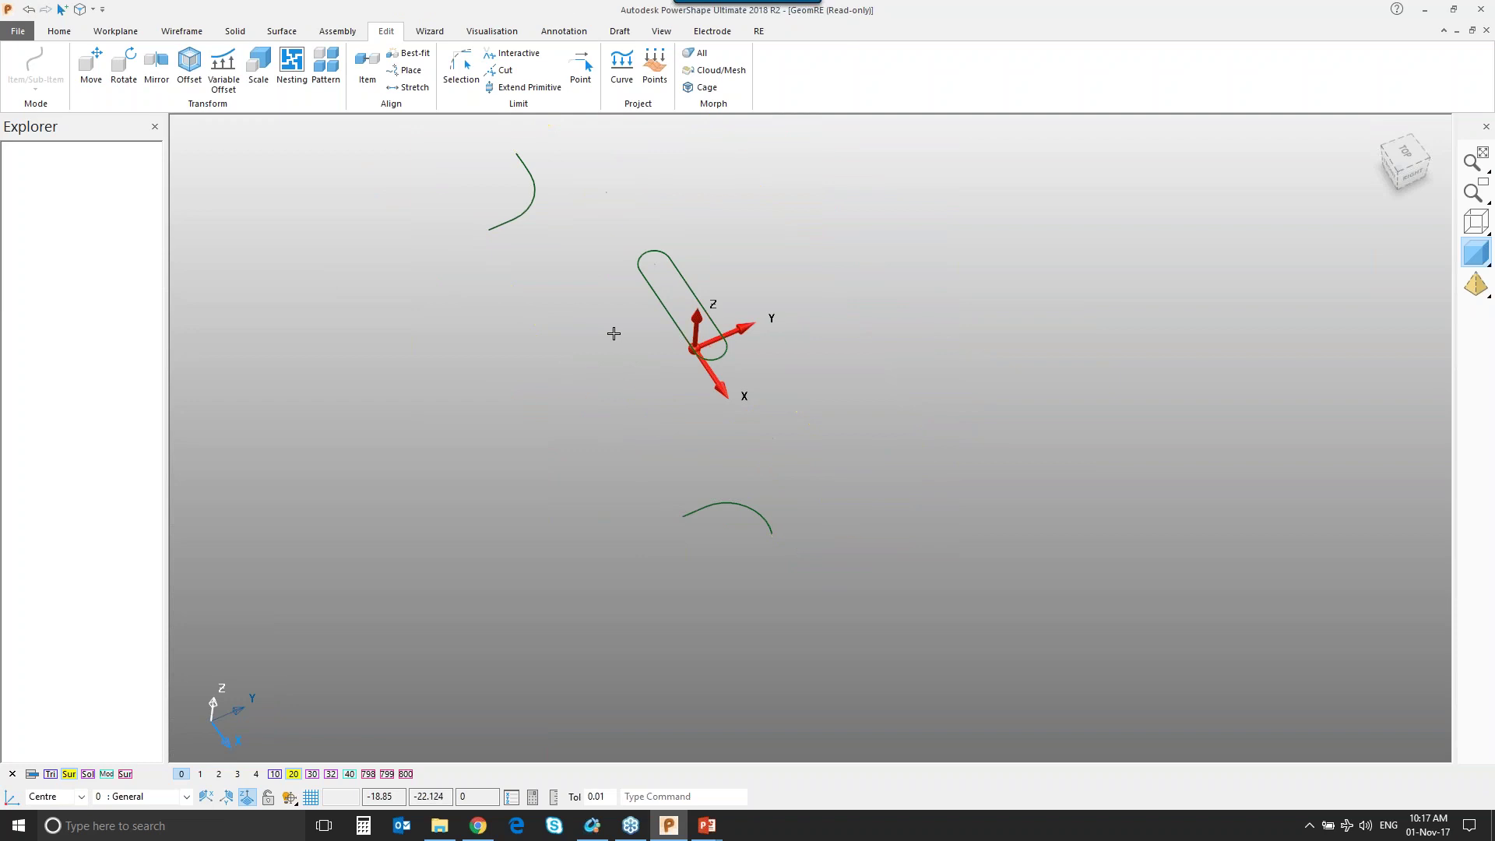
# Extend both ends of the notch curve on the negative X side outwards using the limit point command.
pyautogui.click(512, 204)
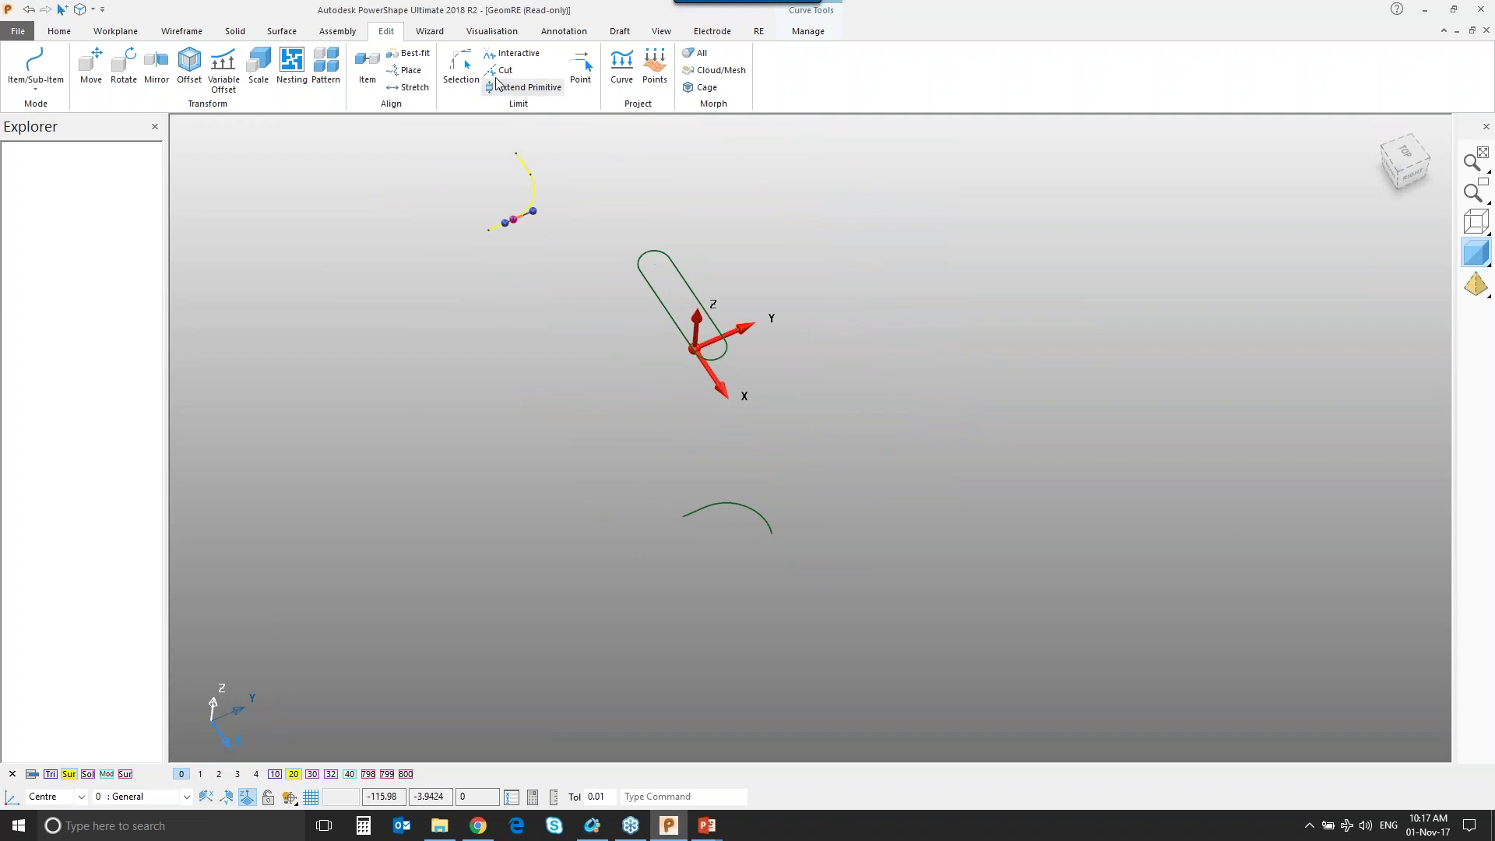
pyautogui.click(584, 69)
pyautogui.moveTo(488, 230); pyautogui.dragTo(410, 264)
pyautogui.keyDown('shift'); pyautogui.moveTo(636, 254); pyautogui.dragTo(740, 436, button='middle'); pyautogui.keyUp('shift')
pyautogui.moveTo(620, 337); pyautogui.dragTo(580, 276)
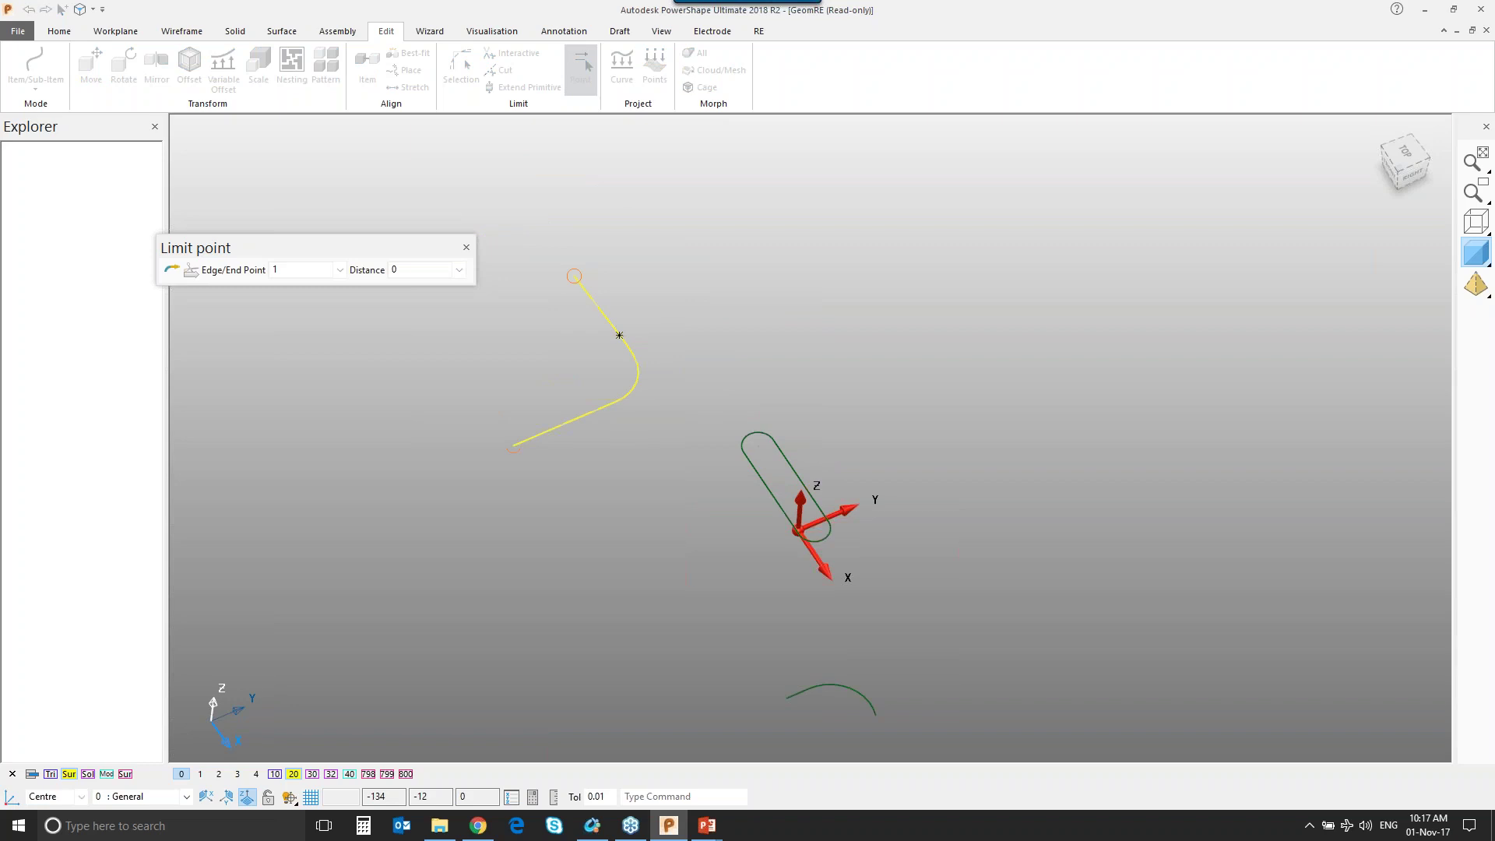
pyautogui.click(466, 248)
pyautogui.click(840, 616)
pyautogui.moveTo(784, 389); pyautogui.dragTo(785, 355, button='middle')
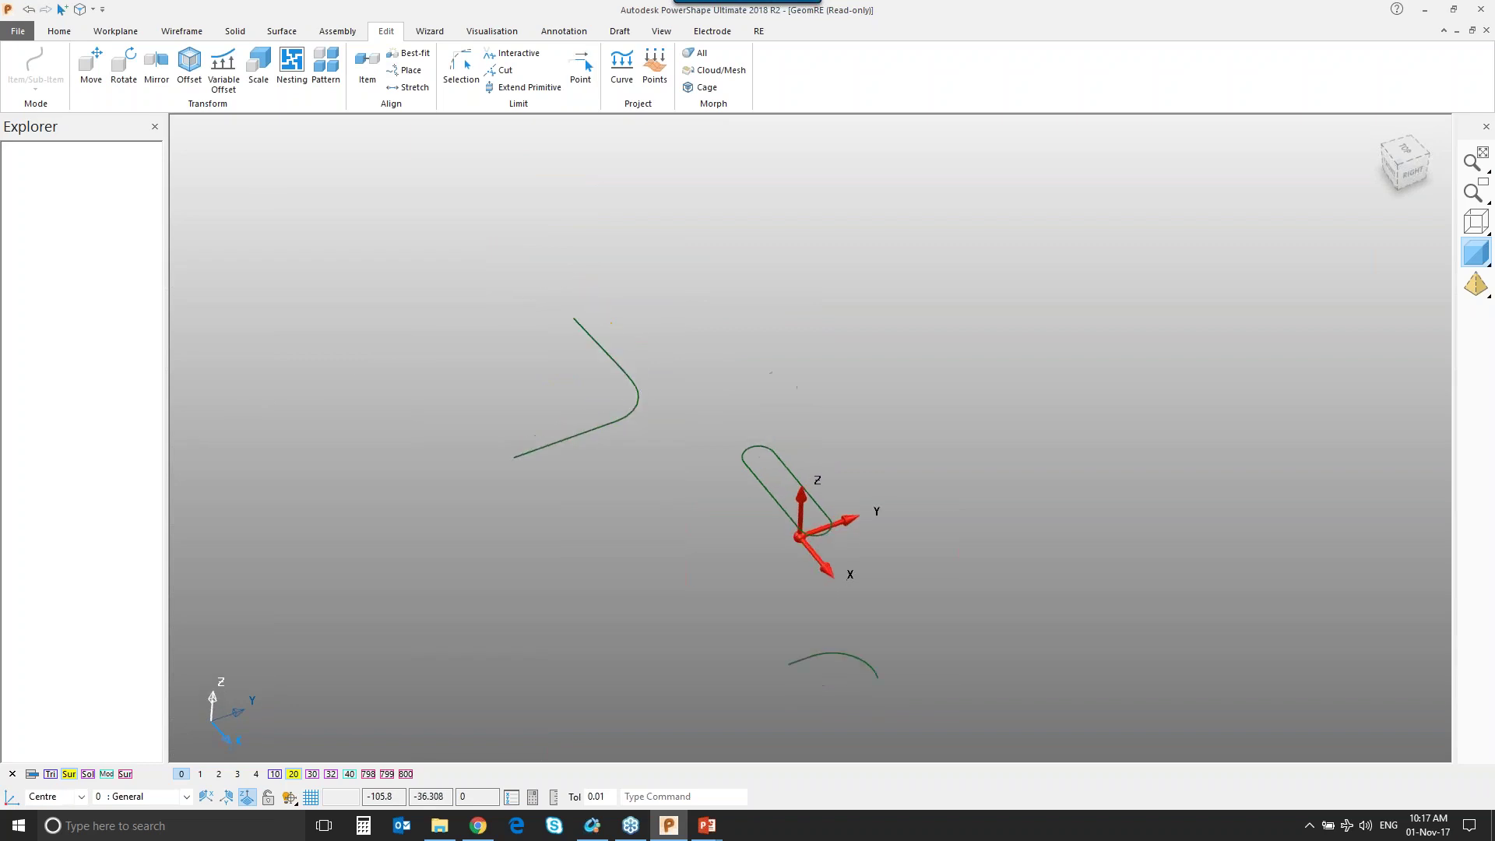
# Extrude the two corner notch curves and the central slot curve as surfaces, 30 mm in both directions.
pyautogui.moveTo(561, 350); pyautogui.dragTo(968, 667)
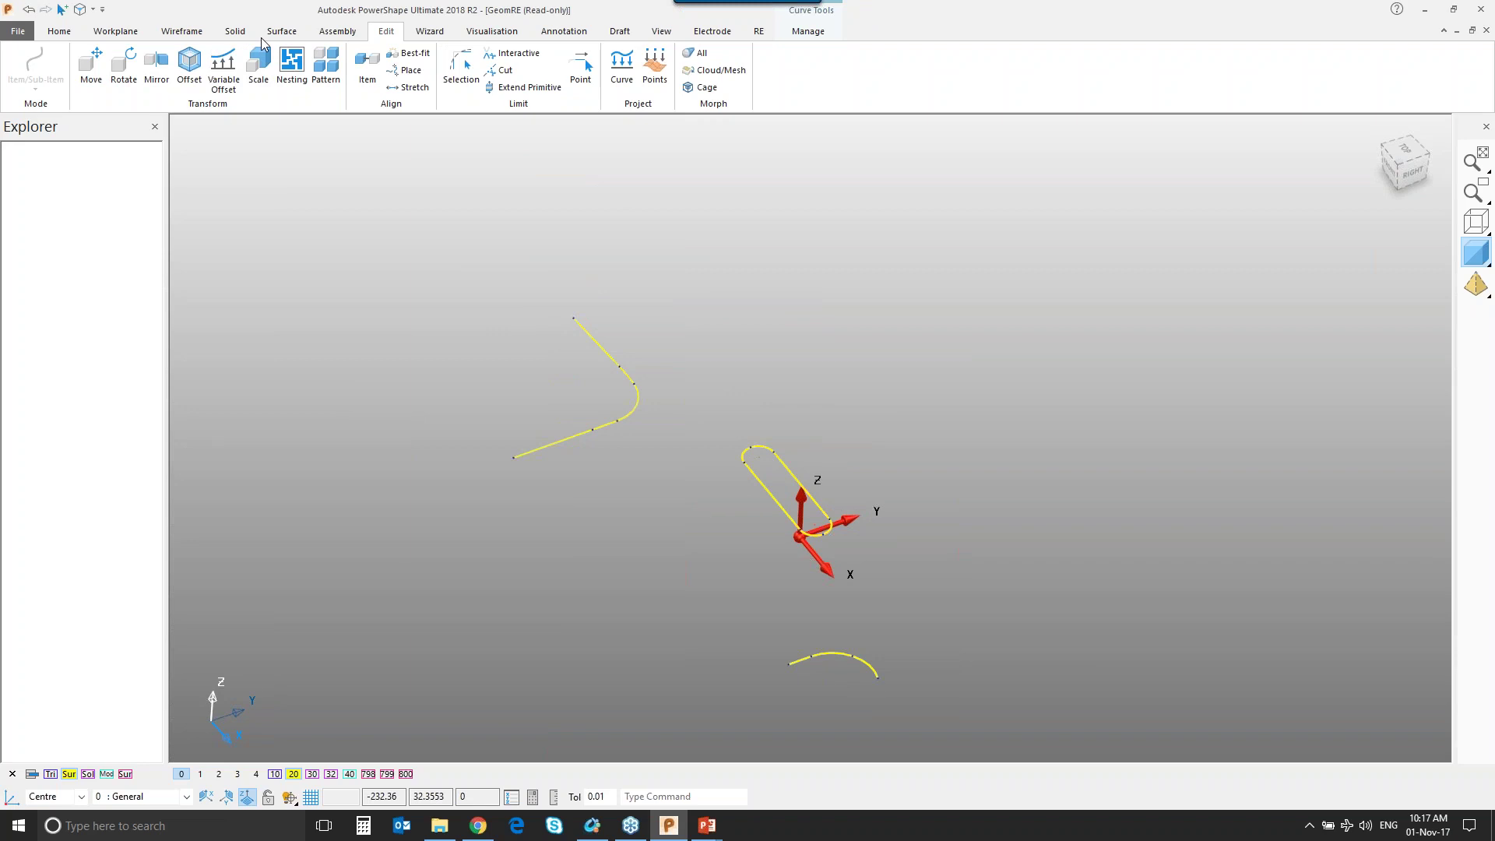
pyautogui.click(281, 31)
pyautogui.click(66, 63)
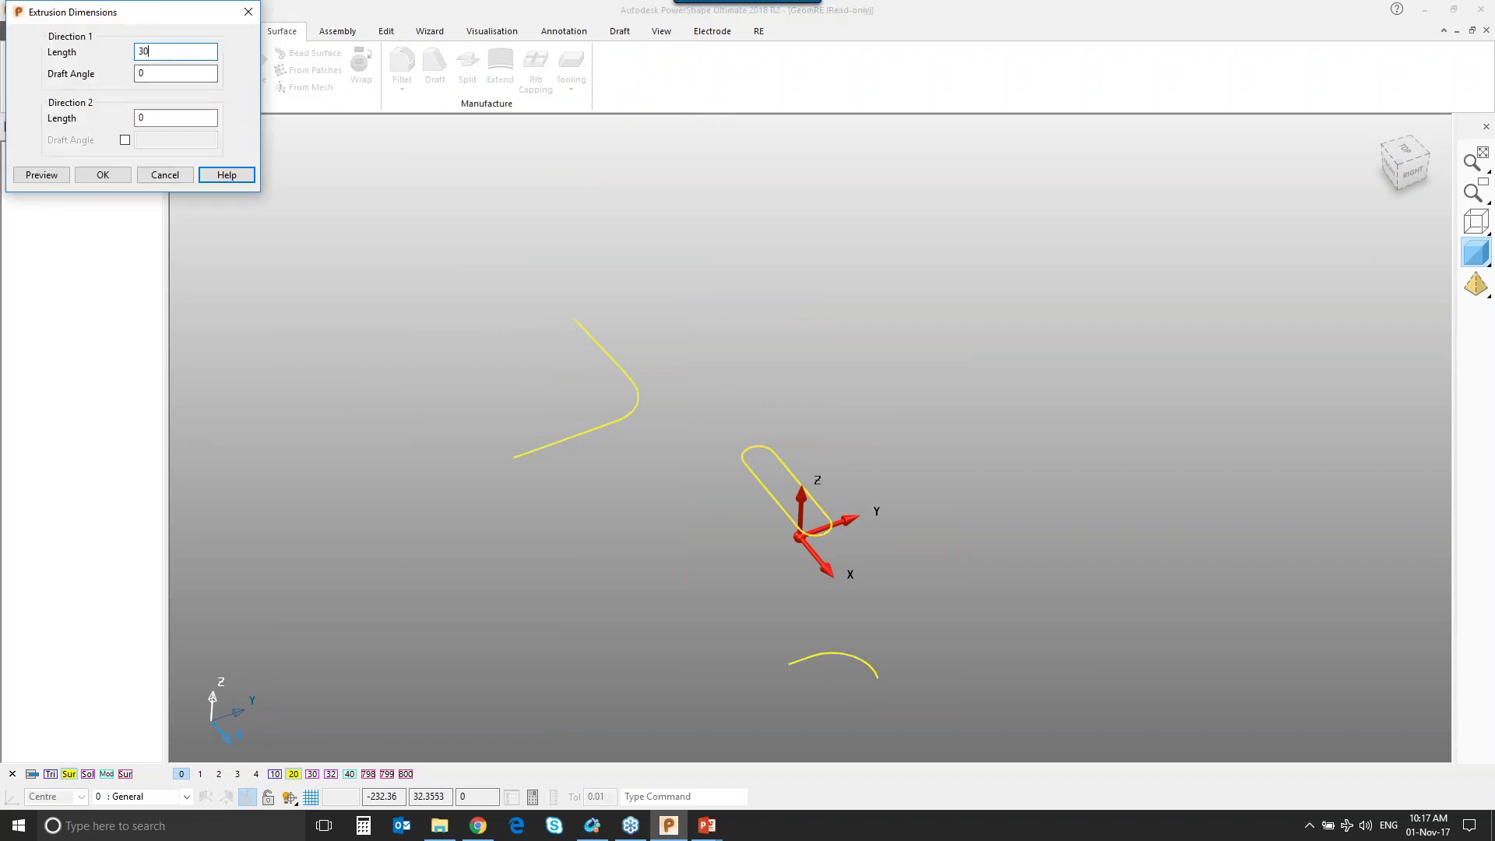
pyautogui.click(163, 116)
pyautogui.click(43, 175)
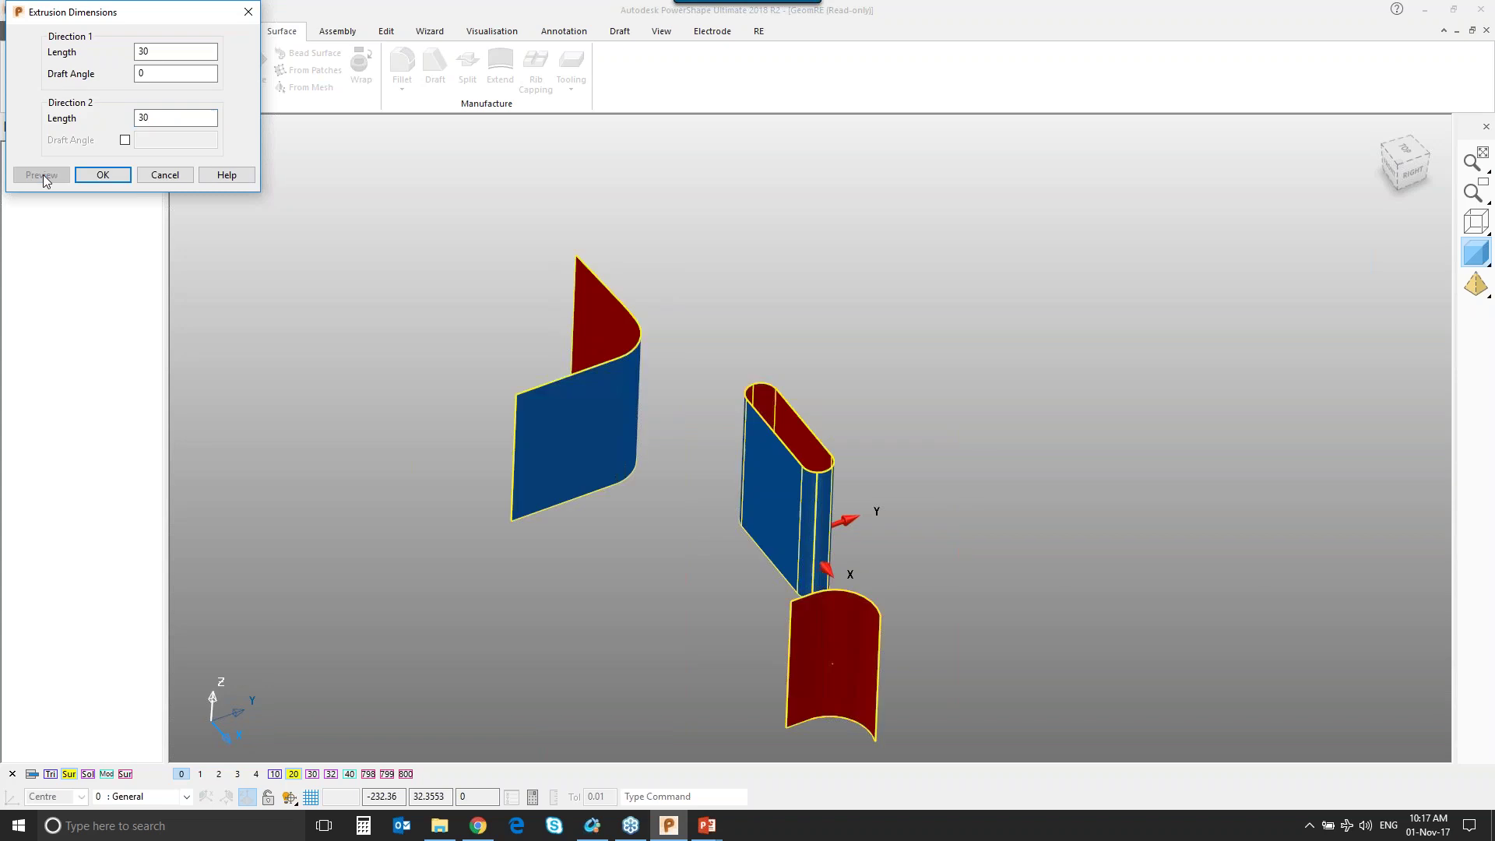
pyautogui.click(103, 175)
# Hide the extruded notch and slot surfaces.
pyautogui.moveTo(782, 377)
pyautogui.mouseDown(button='middle')
pyautogui.moveTo(795, 361)
pyautogui.moveTo(732, 335)
pyautogui.mouseUp(button='middle')
pyautogui.moveTo(442, 256); pyautogui.dragTo(1119, 673)
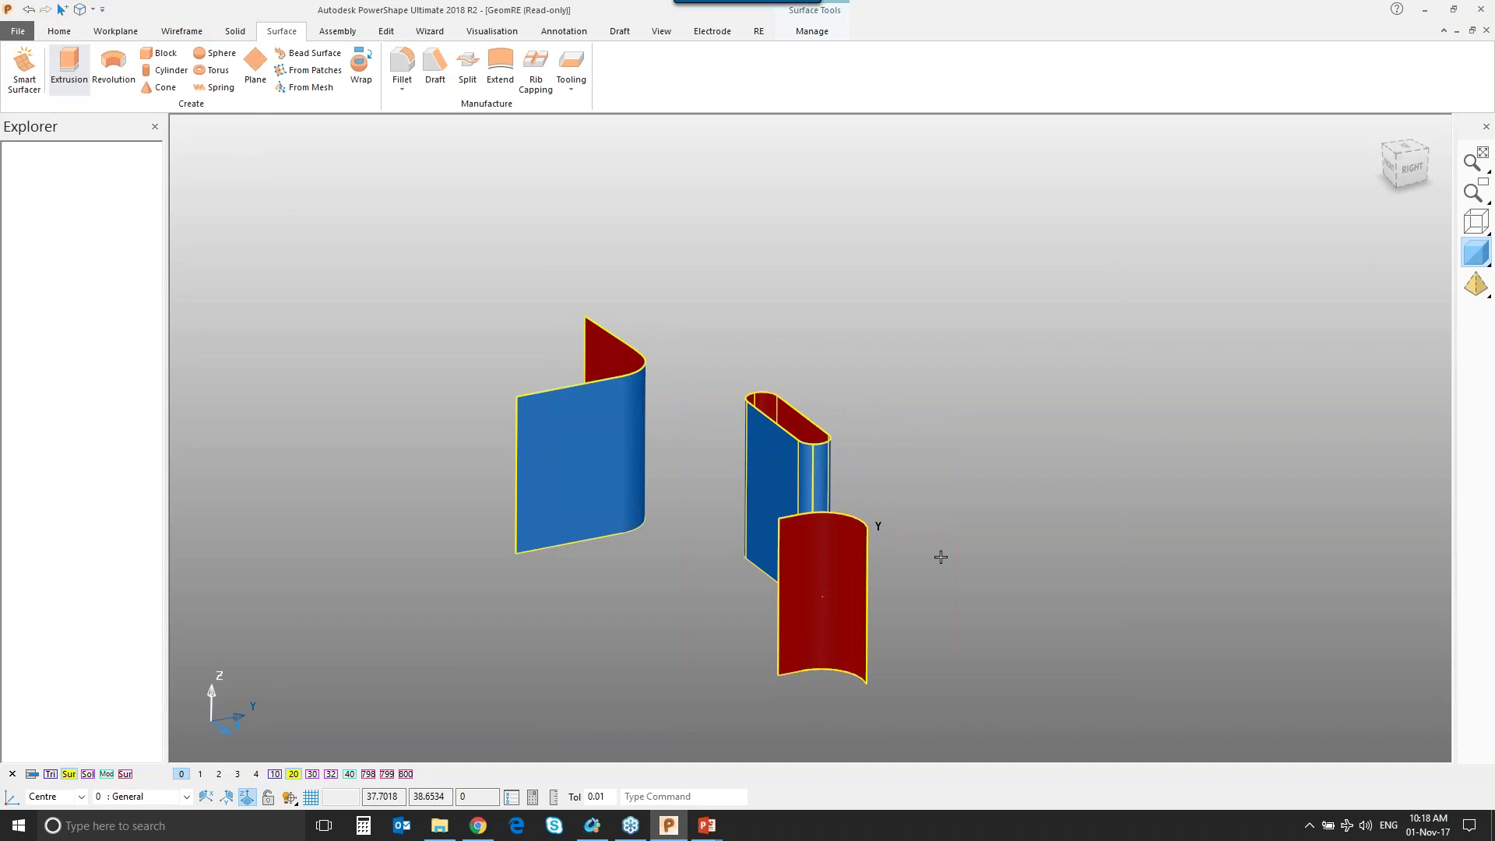
pyautogui.press('Delete')
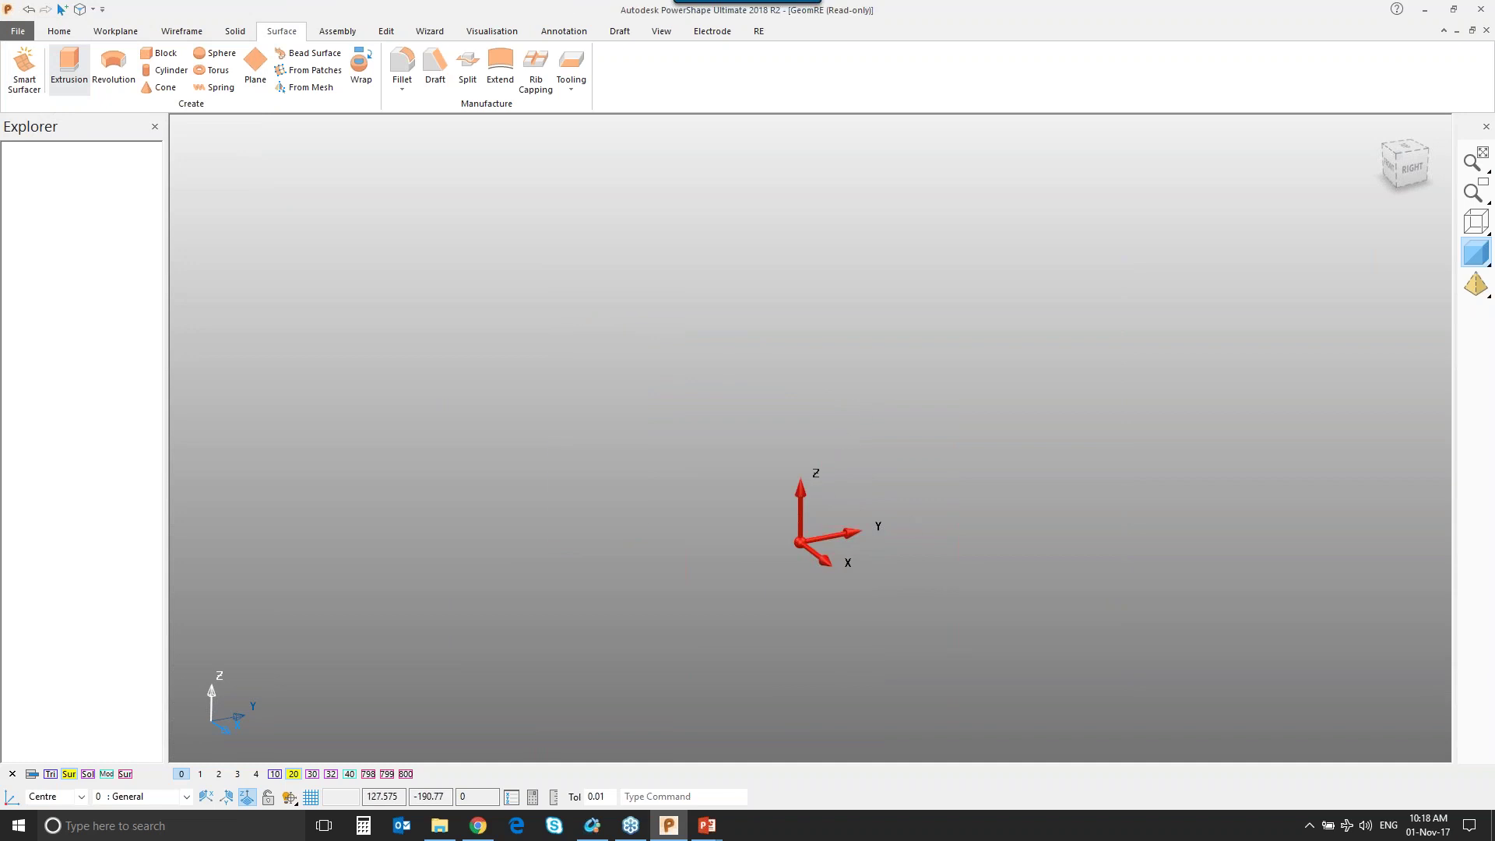
# Compare the solid on level 30 with the scanned mesh on level 10, and hide the solid to examine the mesh.
pyautogui.click(312, 775)
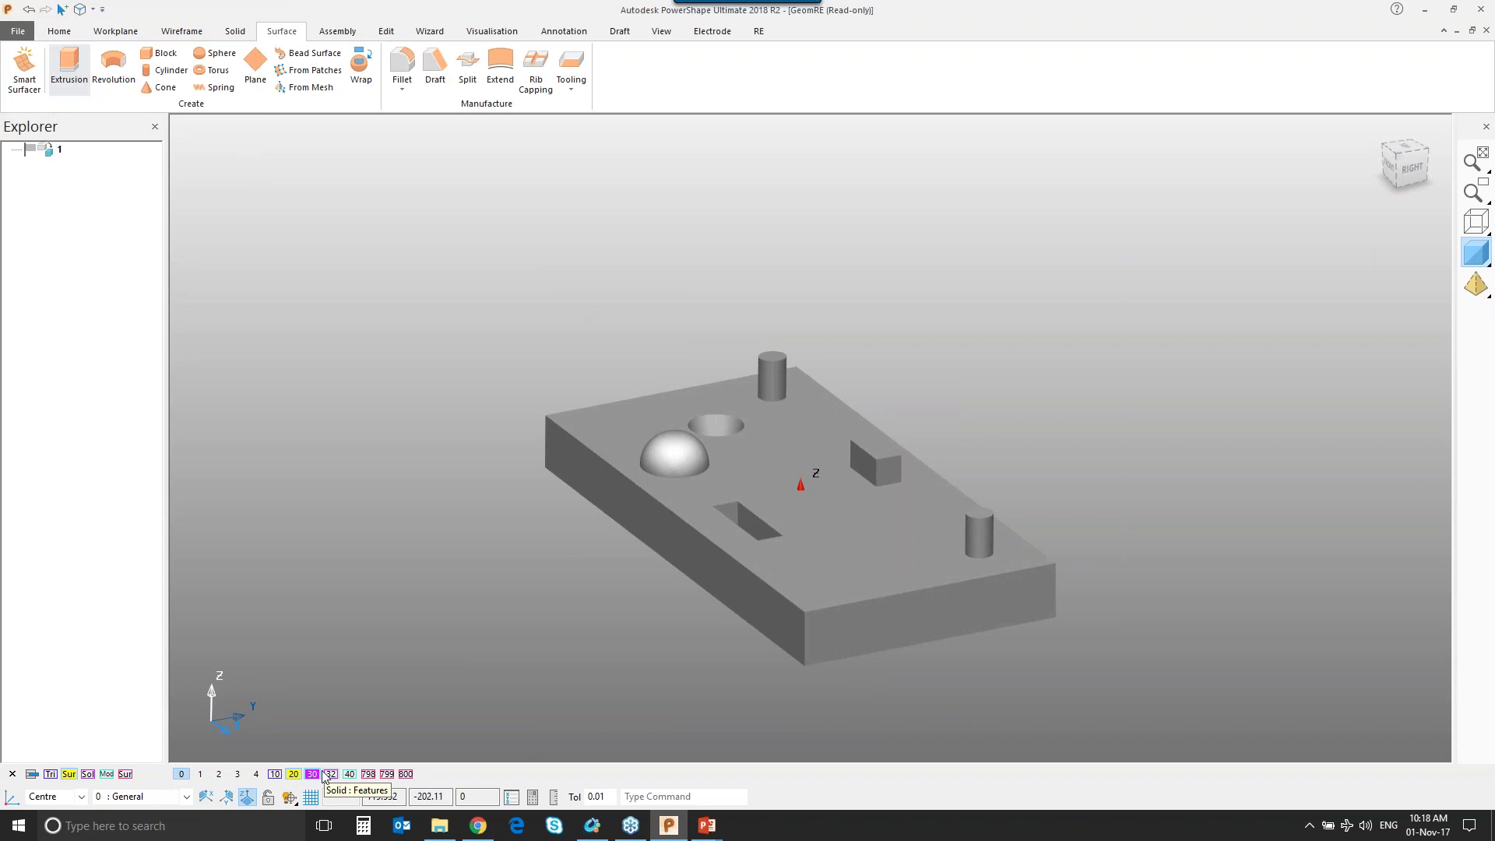
pyautogui.click(275, 774)
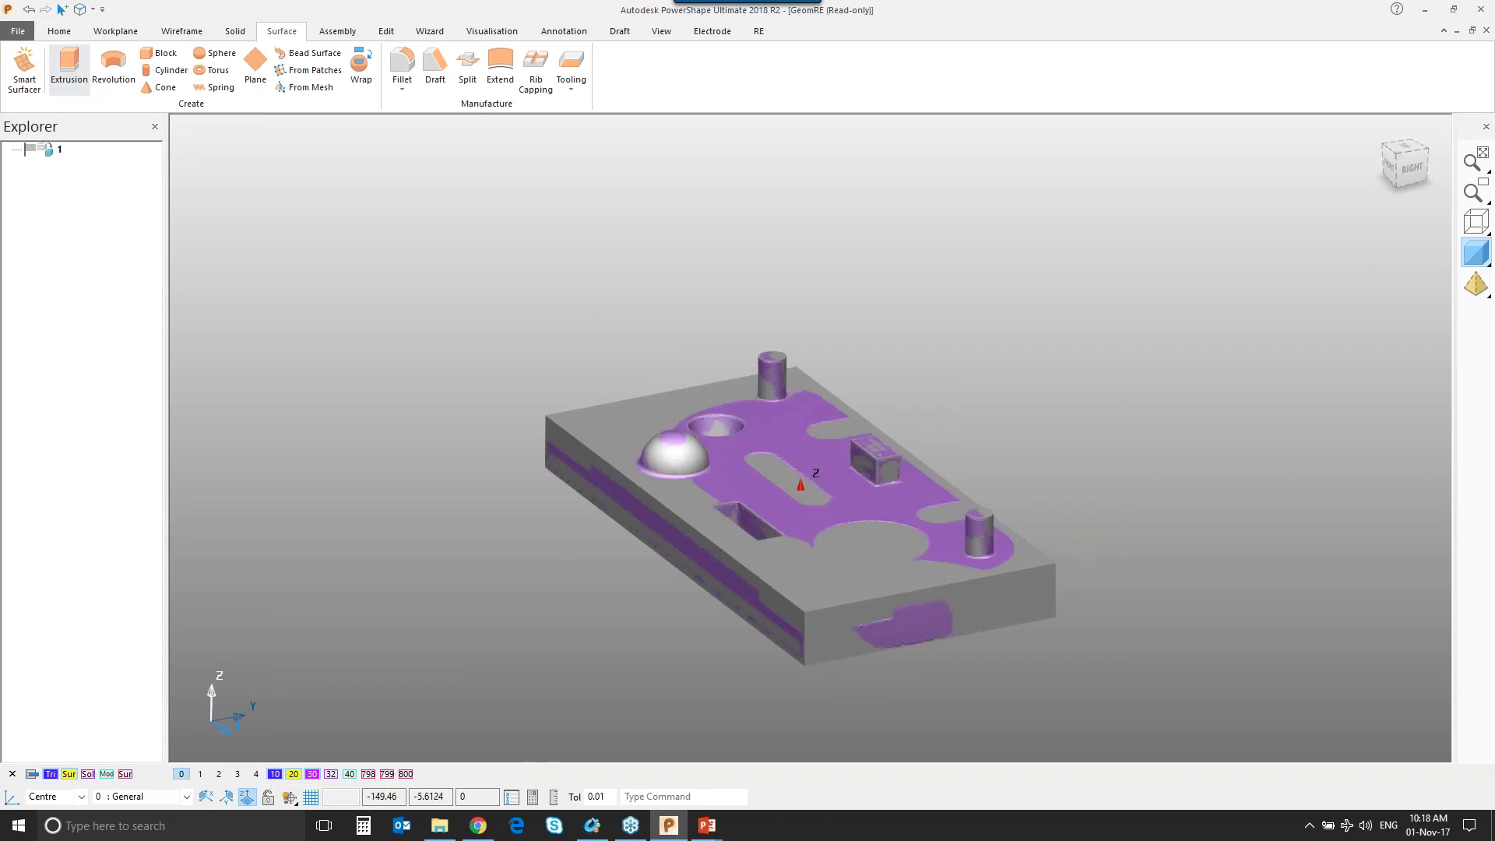
pyautogui.click(592, 404)
pyautogui.press('Delete')
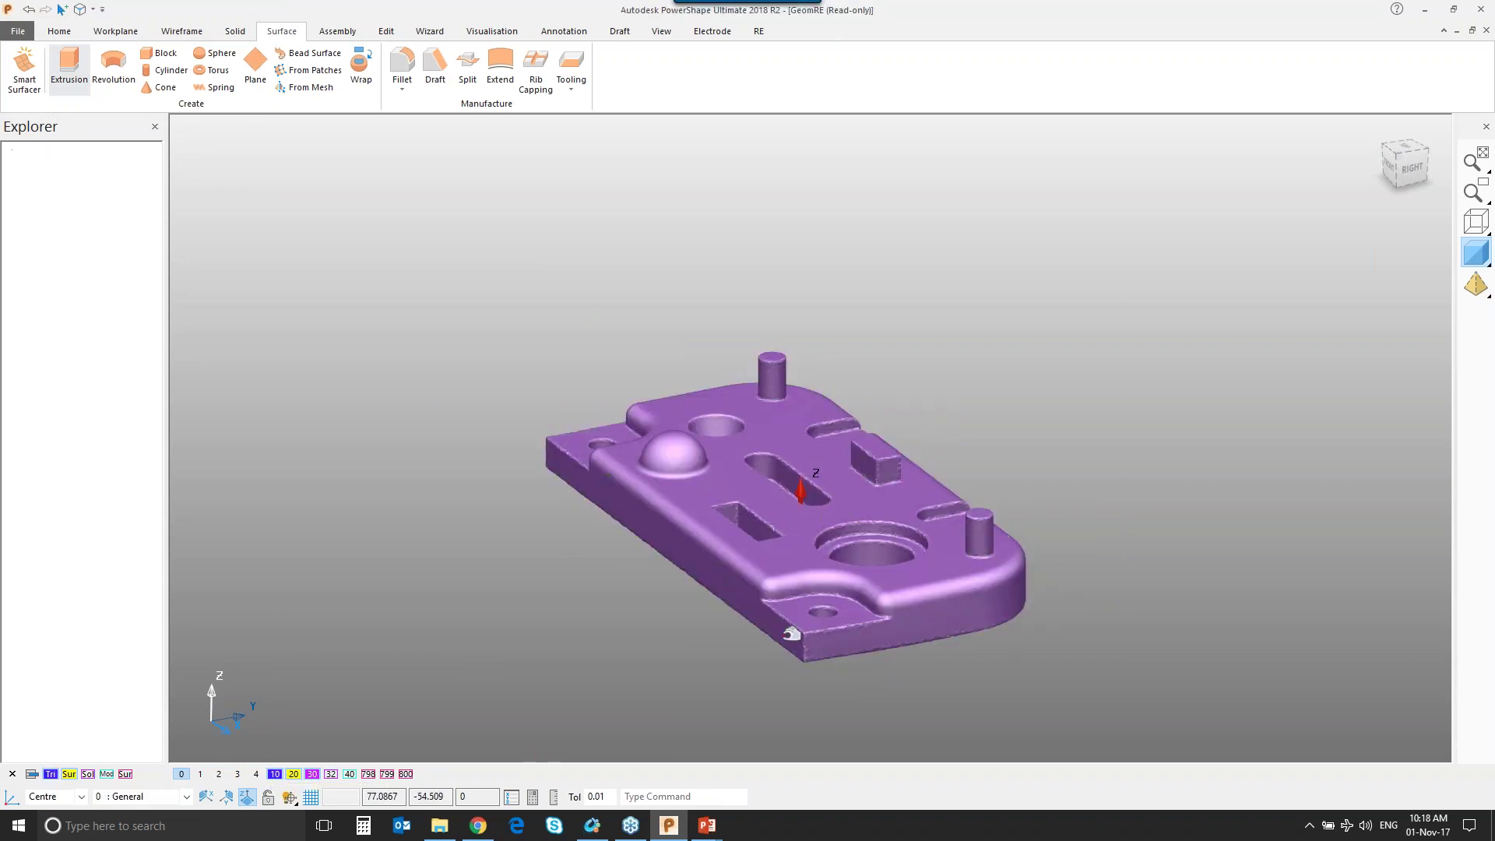
pyautogui.moveTo(814, 614); pyautogui.dragTo(826, 600, button='middle')
pyautogui.moveTo(707, 413); pyautogui.dragTo(705, 440, button='middle')
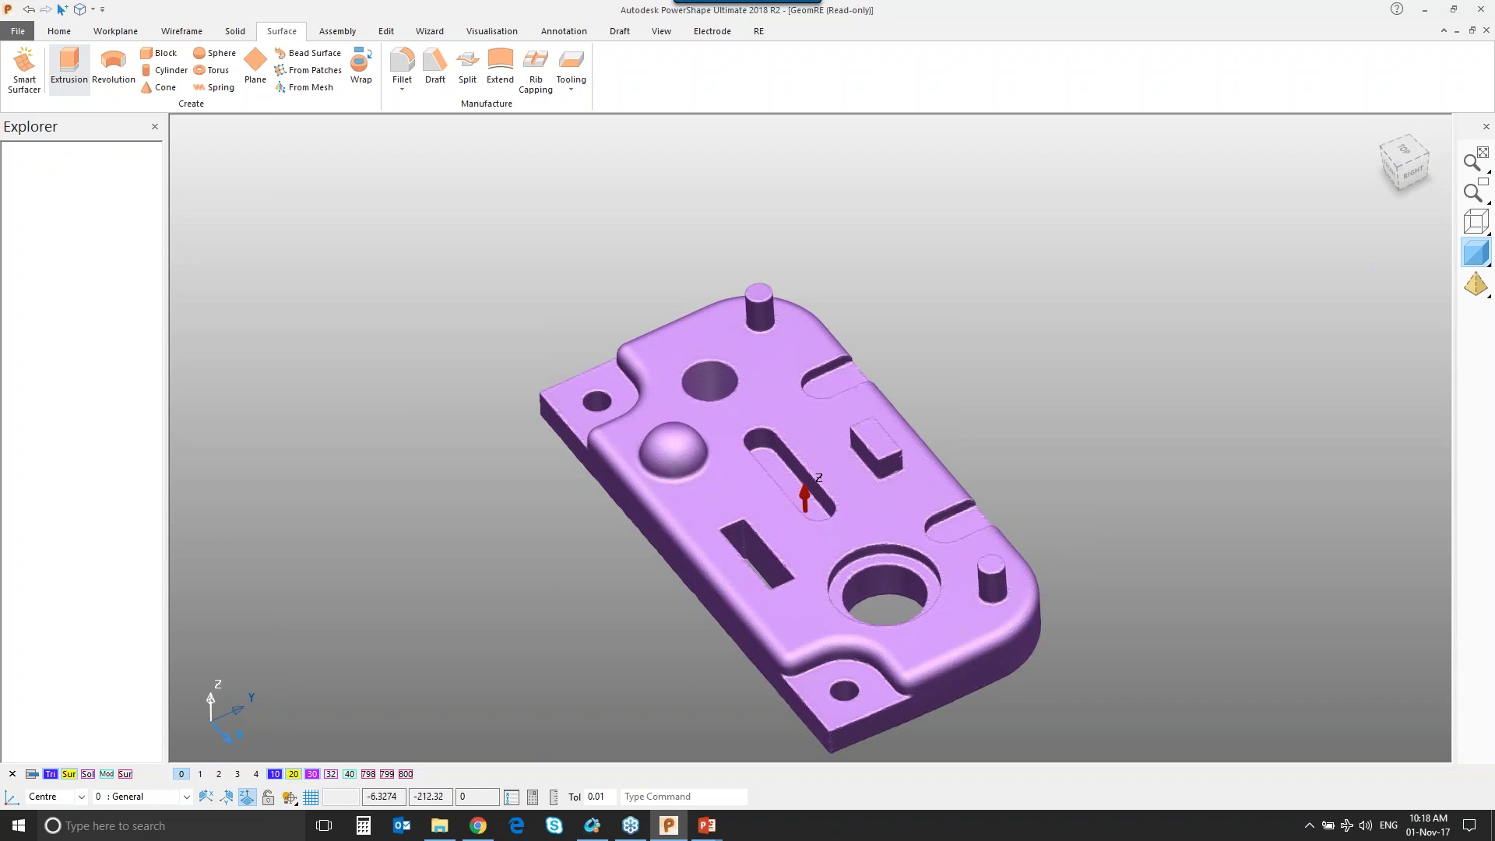
# Hide the mesh level 10, unblank the solids, and show the feature solids on level 32.
pyautogui.click(275, 775)
pyautogui.hotkey('ctrl', 'l')
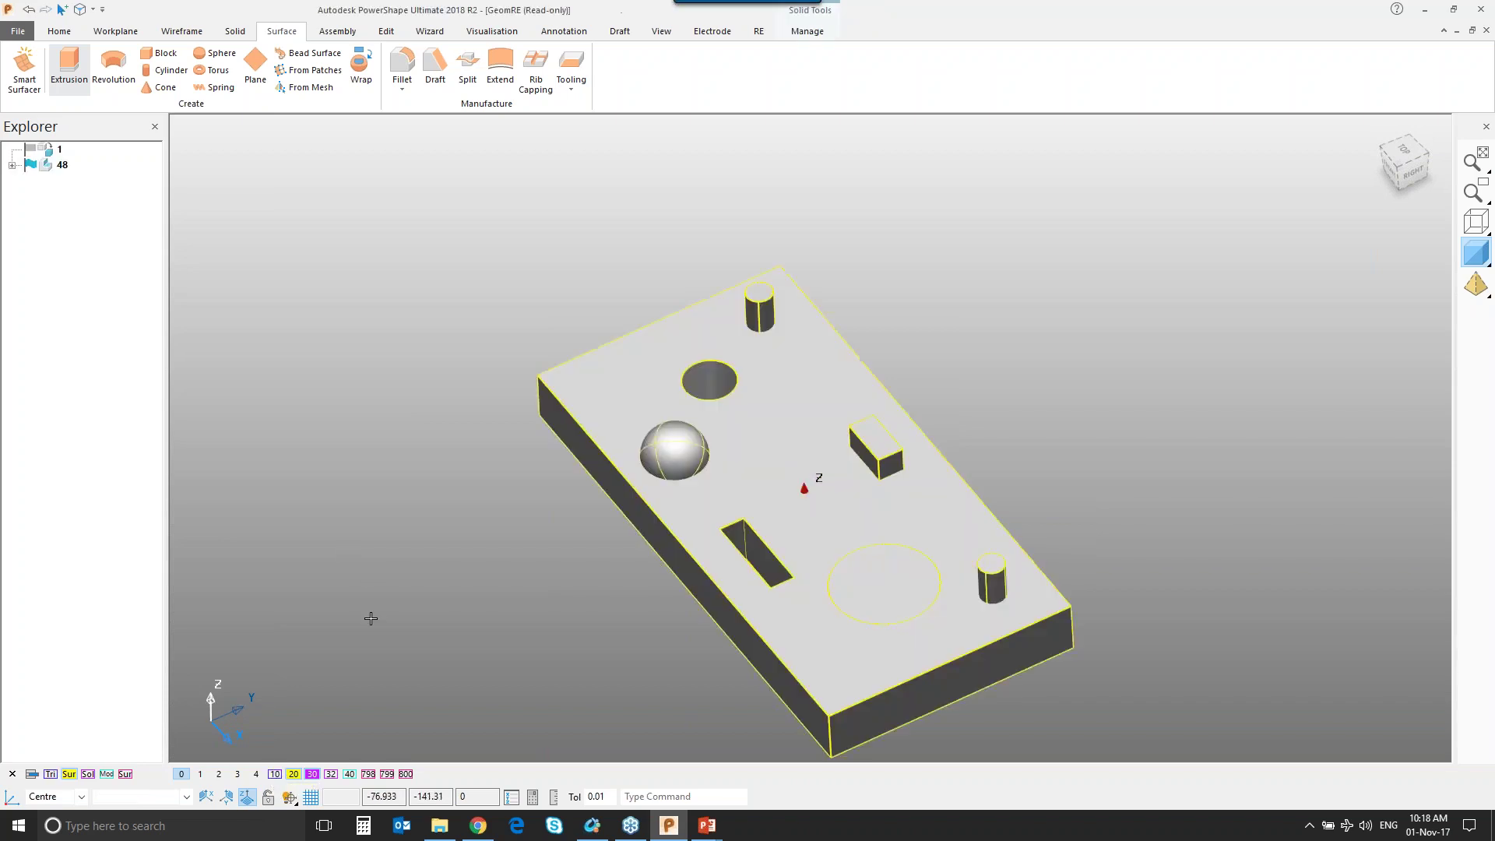
pyautogui.click(331, 774)
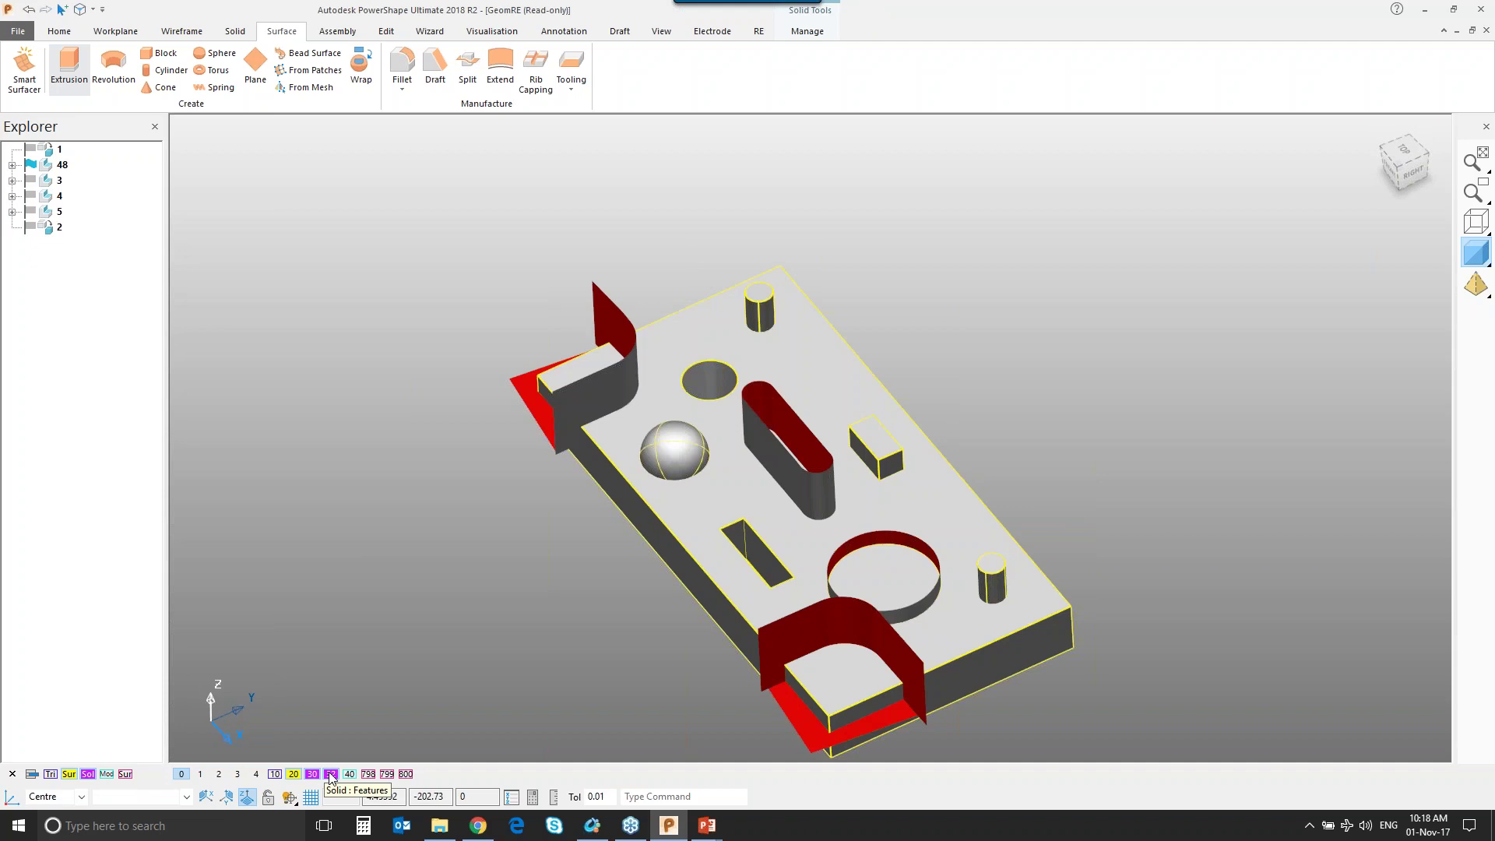
pyautogui.moveTo(849, 567); pyautogui.dragTo(1054, 433, button='middle')
pyautogui.scroll(2, 787, 573)
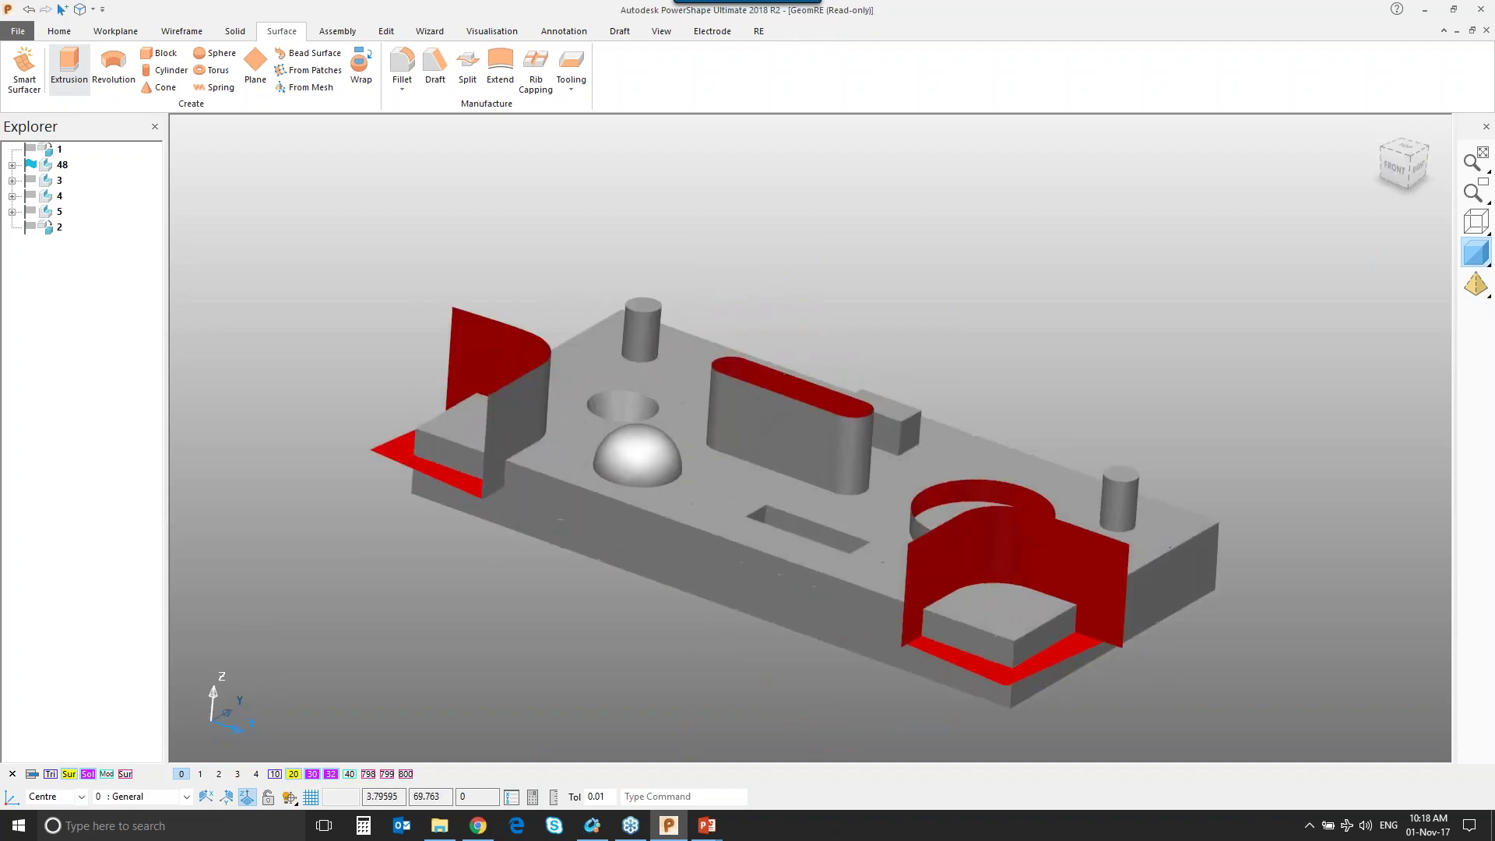
pyautogui.moveTo(735, 467); pyautogui.dragTo(635, 574, button='middle')
pyautogui.moveTo(731, 357); pyautogui.dragTo(702, 411, button='middle')
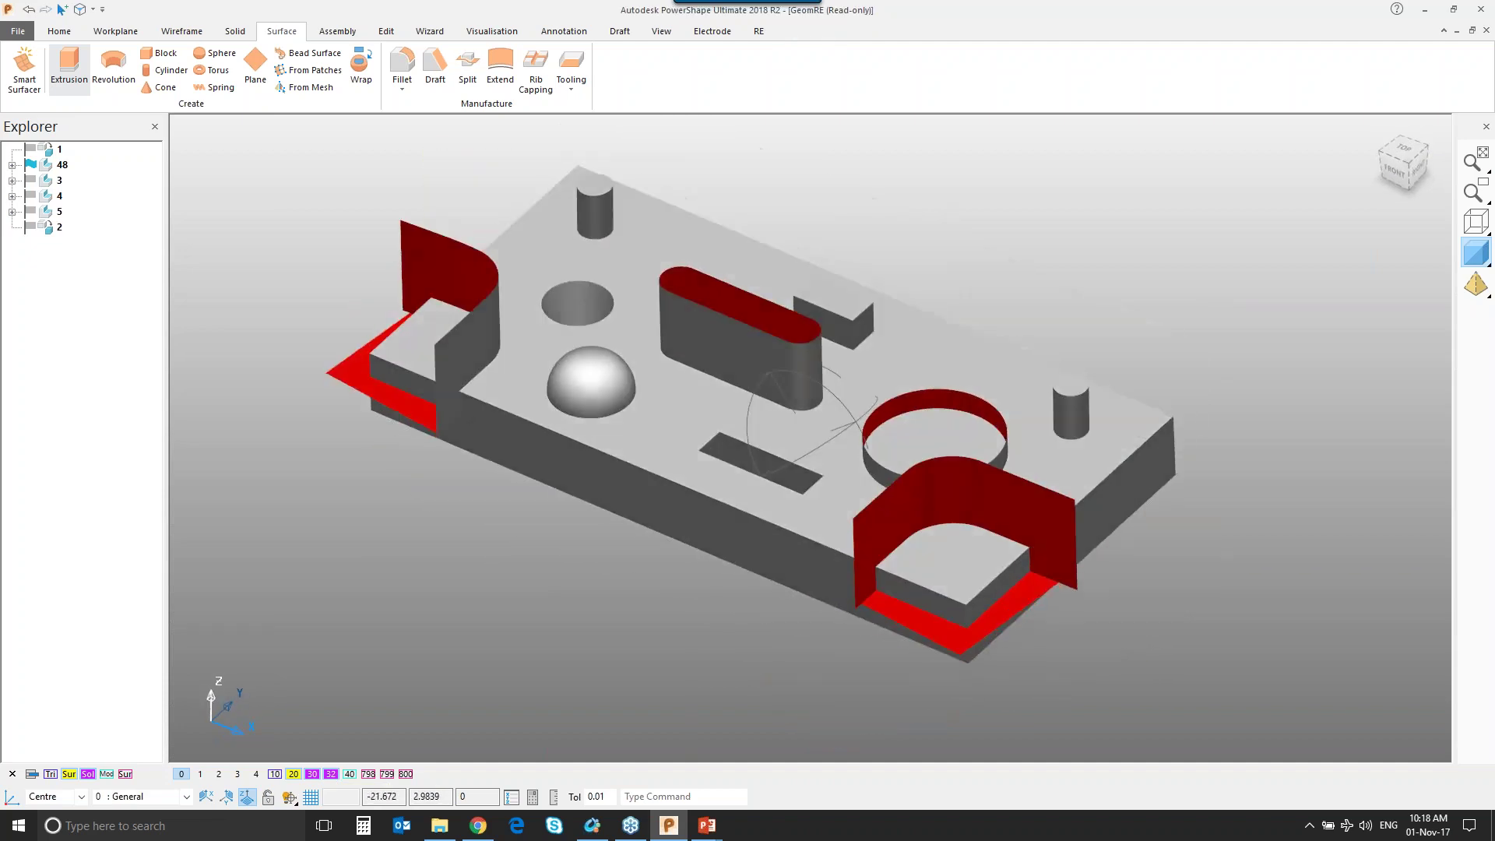
# Try making solid 1 active and subtracting the two corner notch solids and the central slot solid from it.
pyautogui.click(675, 417)
pyautogui.click(30, 149)
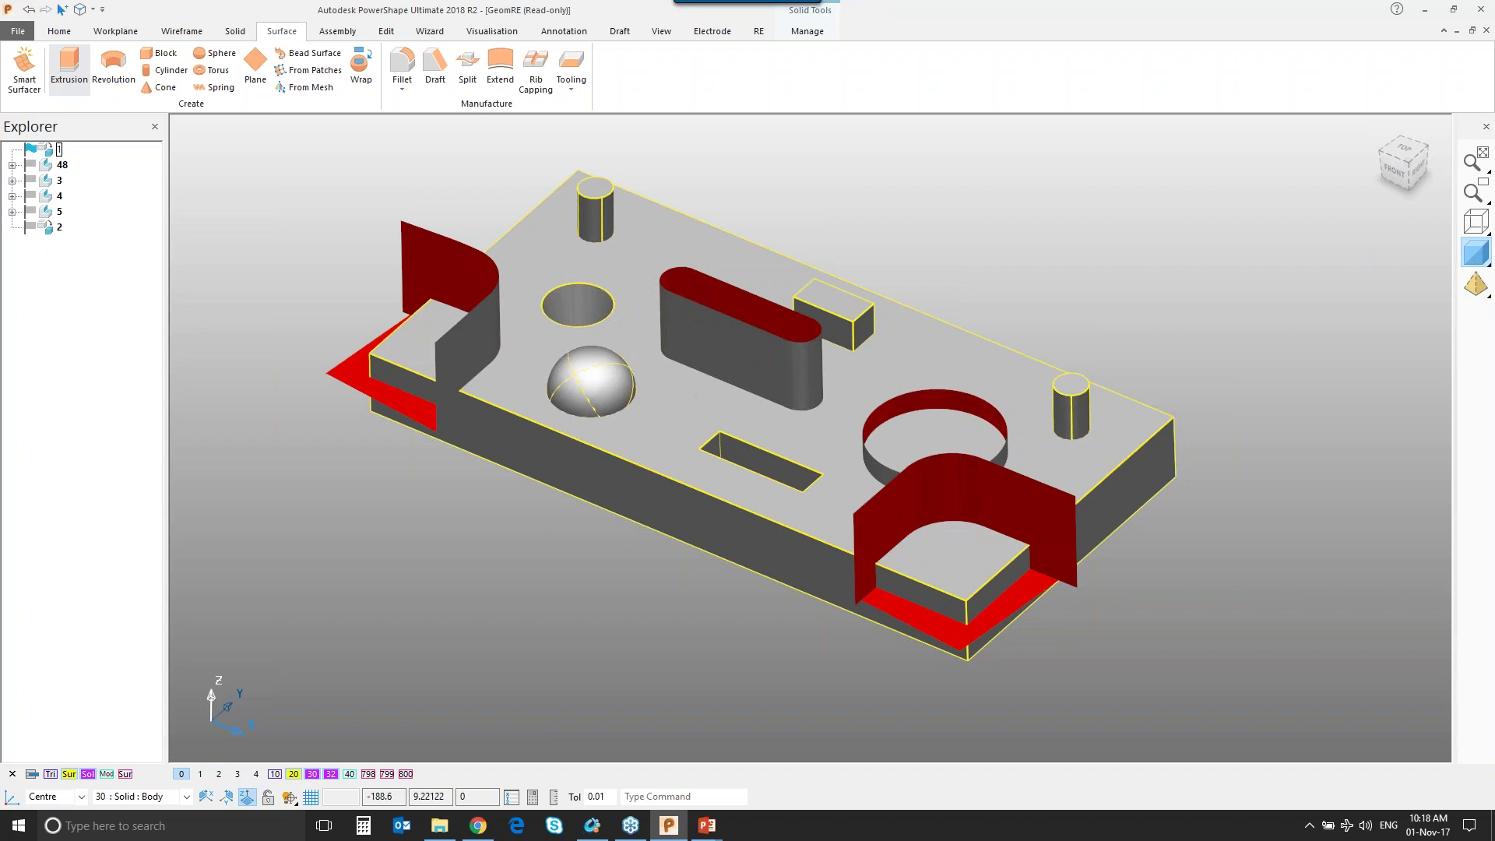
pyautogui.click(288, 216)
pyautogui.click(420, 236)
pyautogui.moveTo(754, 296); pyautogui.dragTo(826, 187, button='middle')
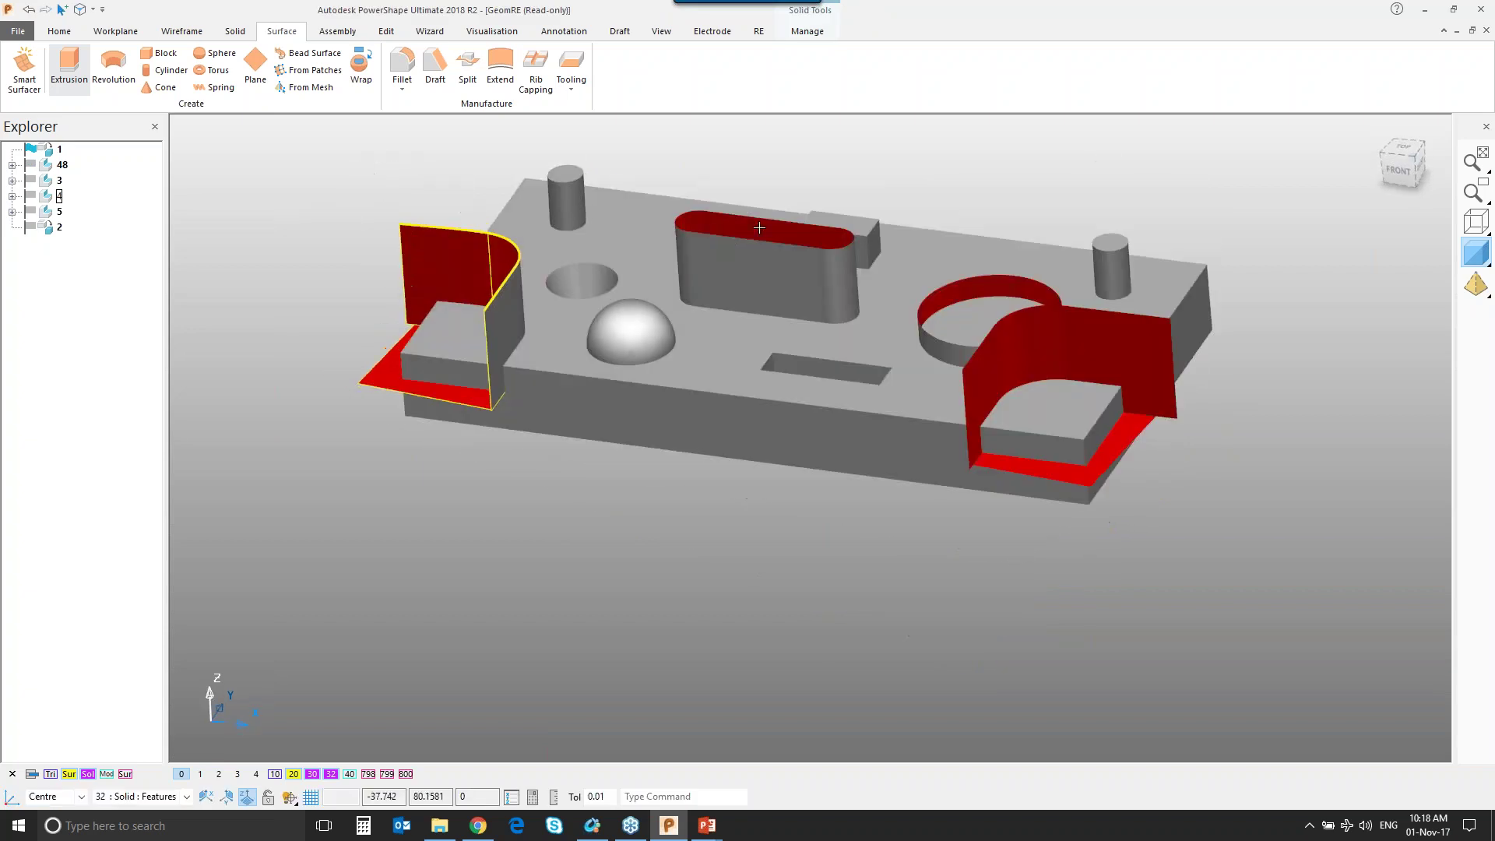
pyautogui.moveTo(651, 291); pyautogui.dragTo(694, 126, button='middle')
pyautogui.keyDown('shift'); pyautogui.click(760, 200); pyautogui.keyUp('shift')
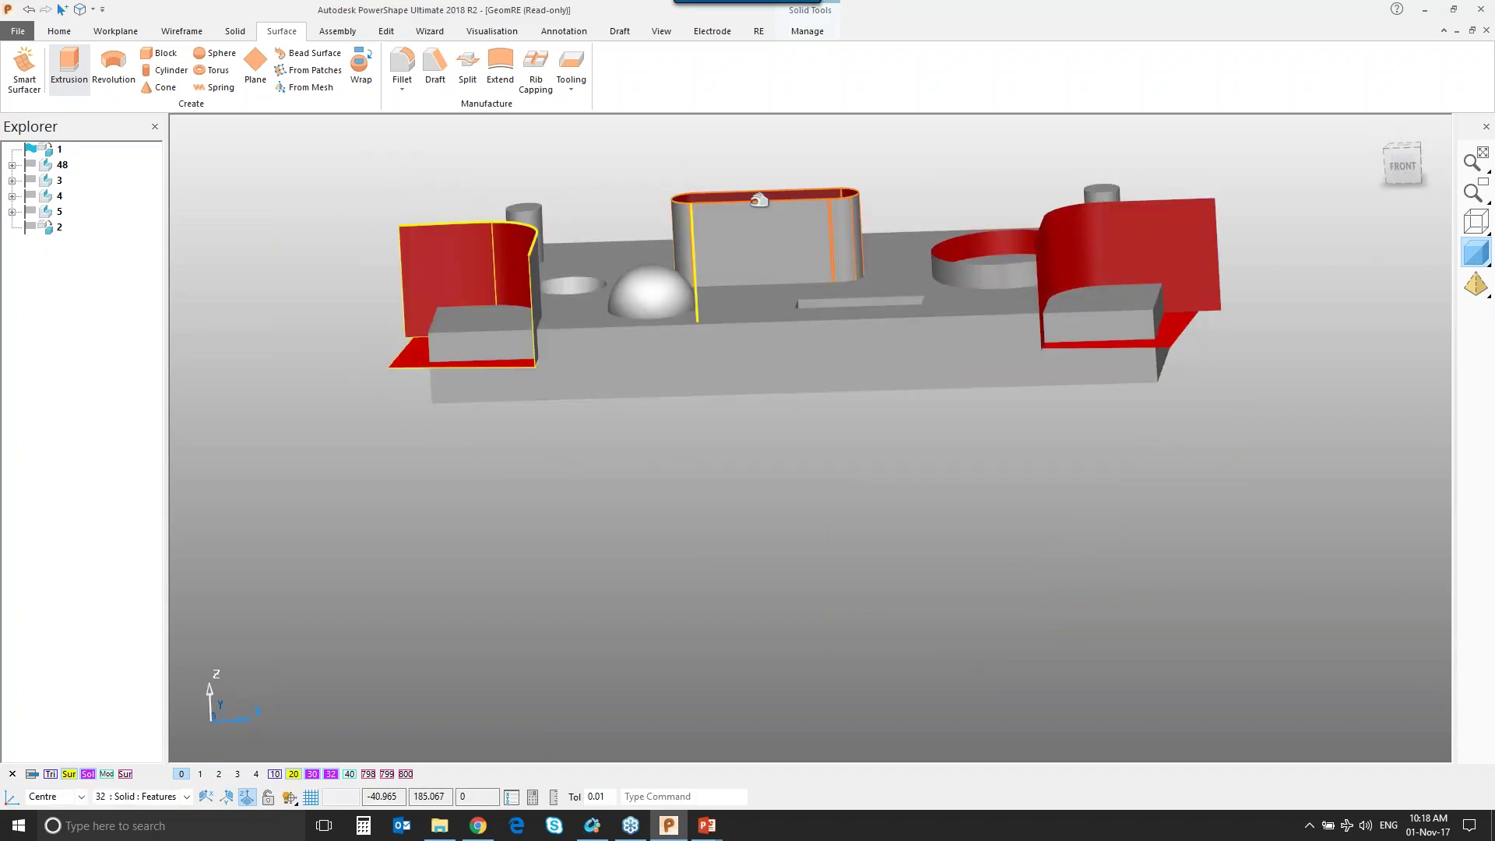
pyautogui.keyDown('shift'); pyautogui.click(1214, 200); pyautogui.keyUp('shift')
pyautogui.moveTo(1215, 200); pyautogui.dragTo(1106, 350, button='middle')
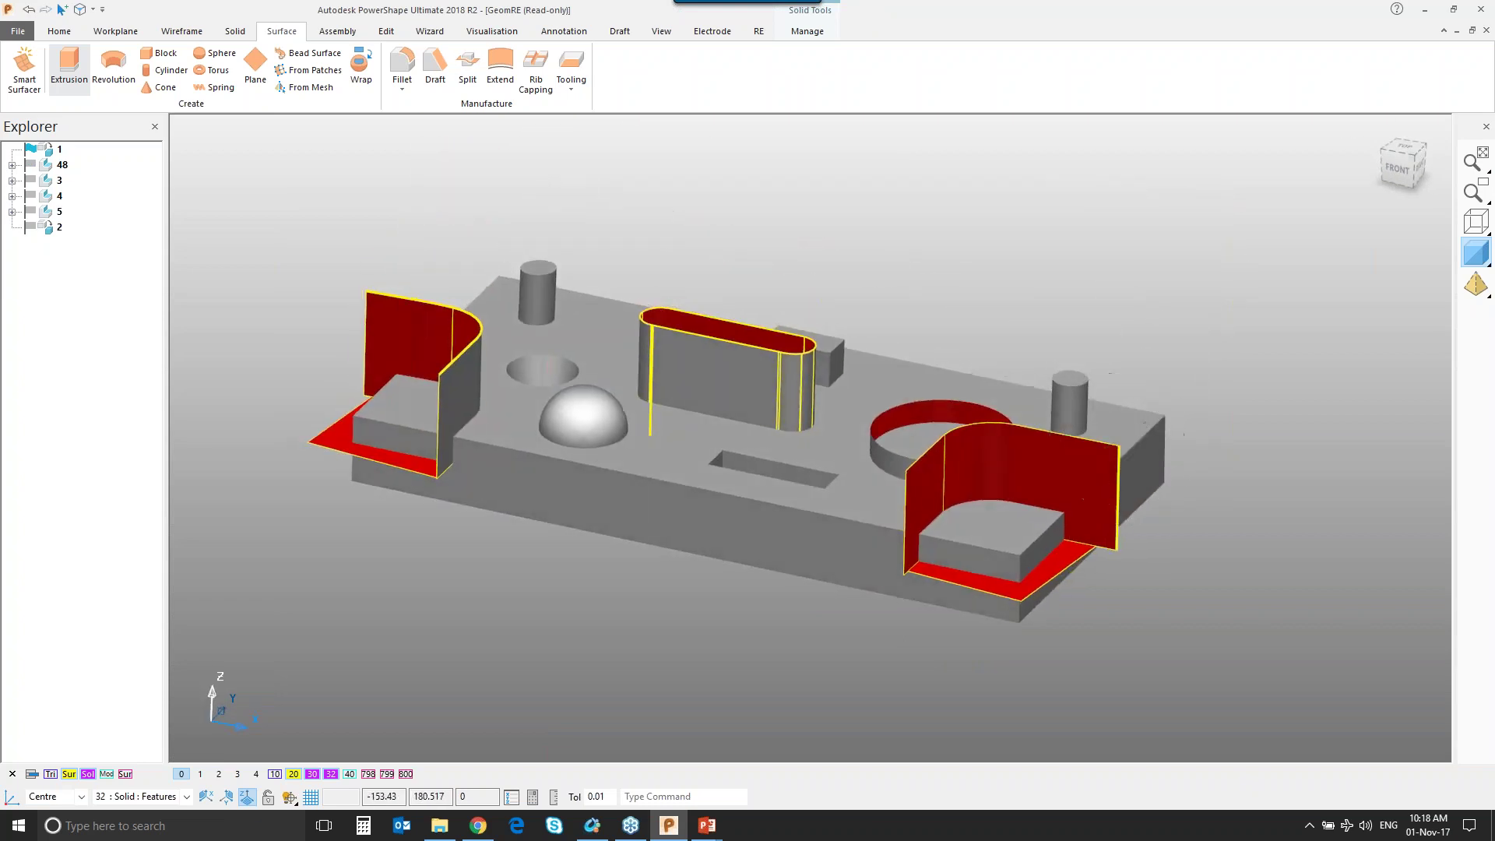
pyautogui.click(235, 33)
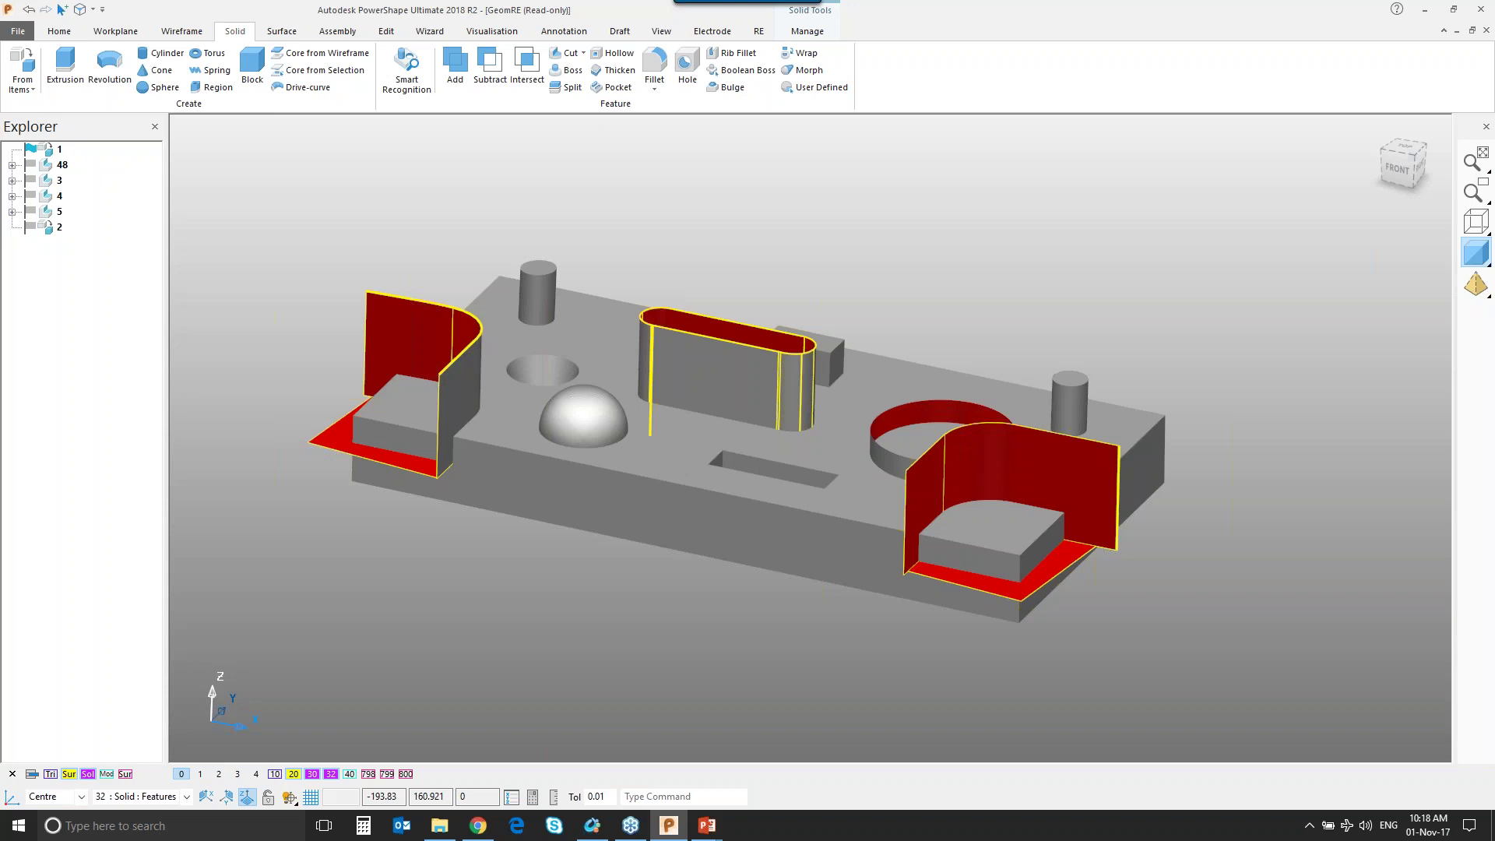
pyautogui.click(492, 68)
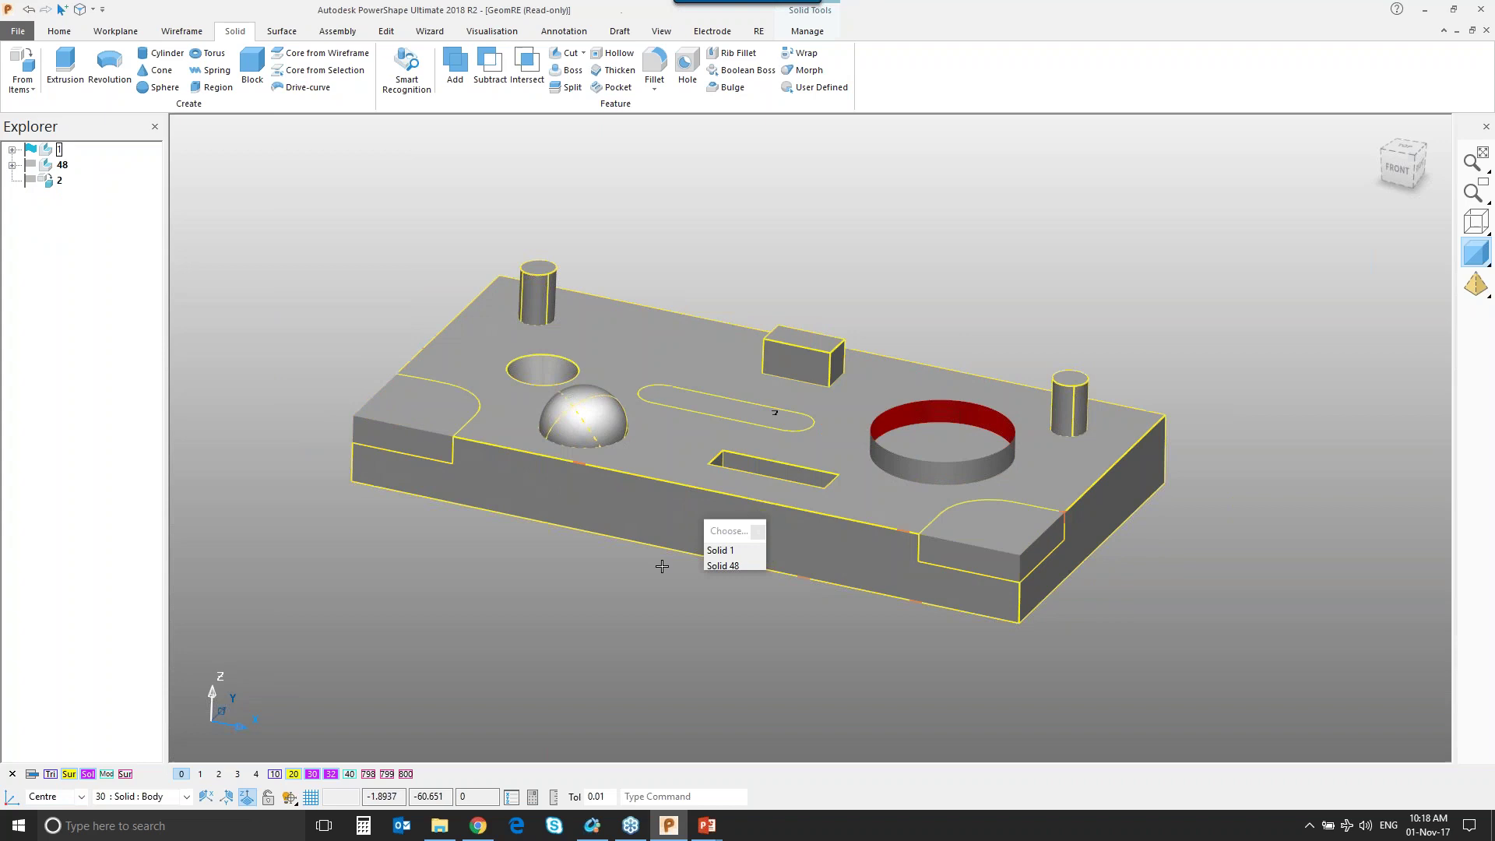
pyautogui.click(720, 550)
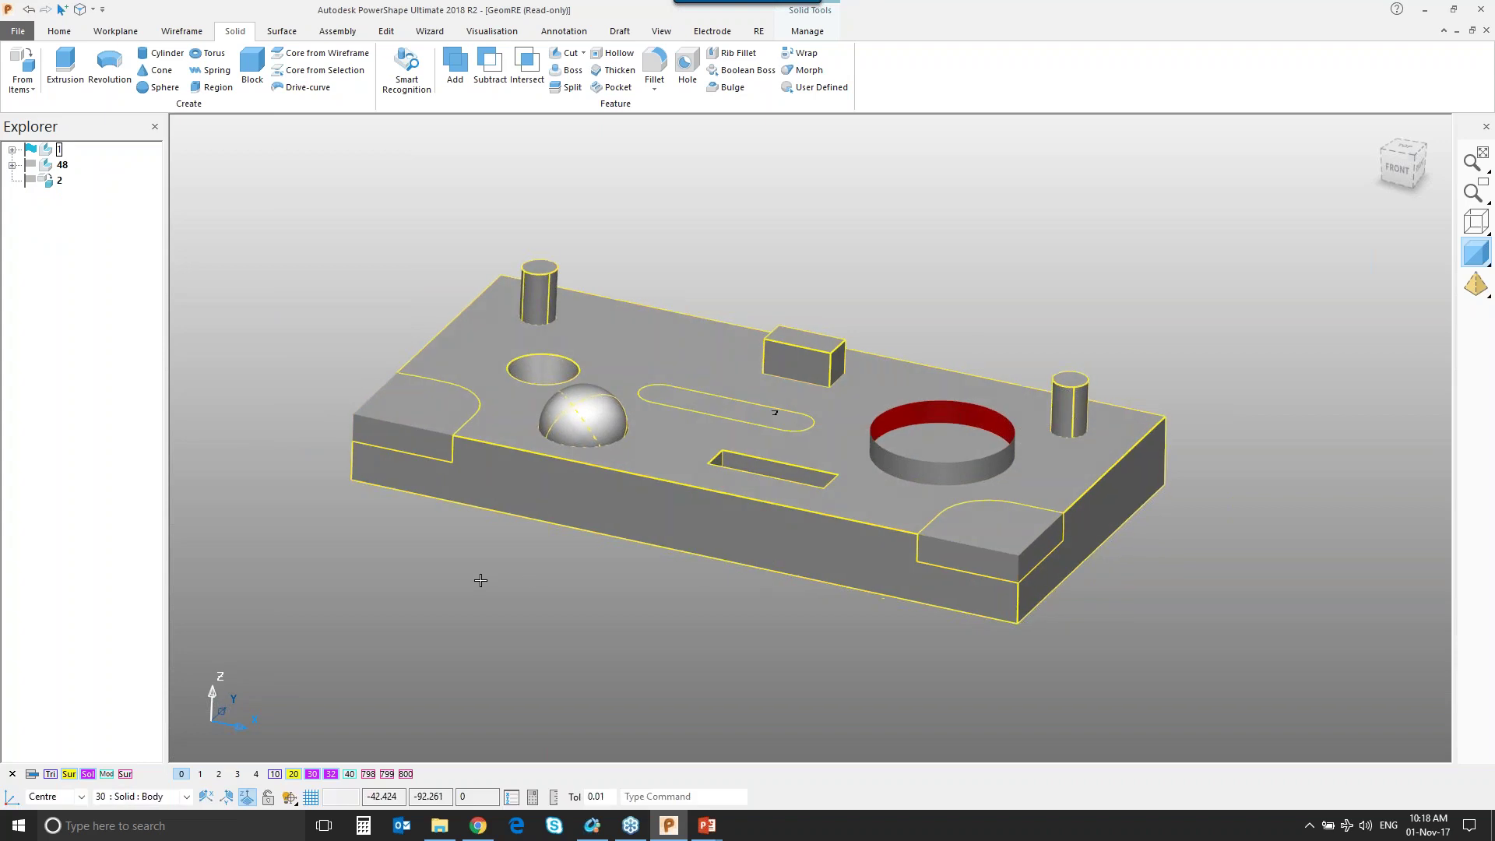
# Turn off levels 30 and 32 and make solid 48 the active solid.
pyautogui.click(312, 774)
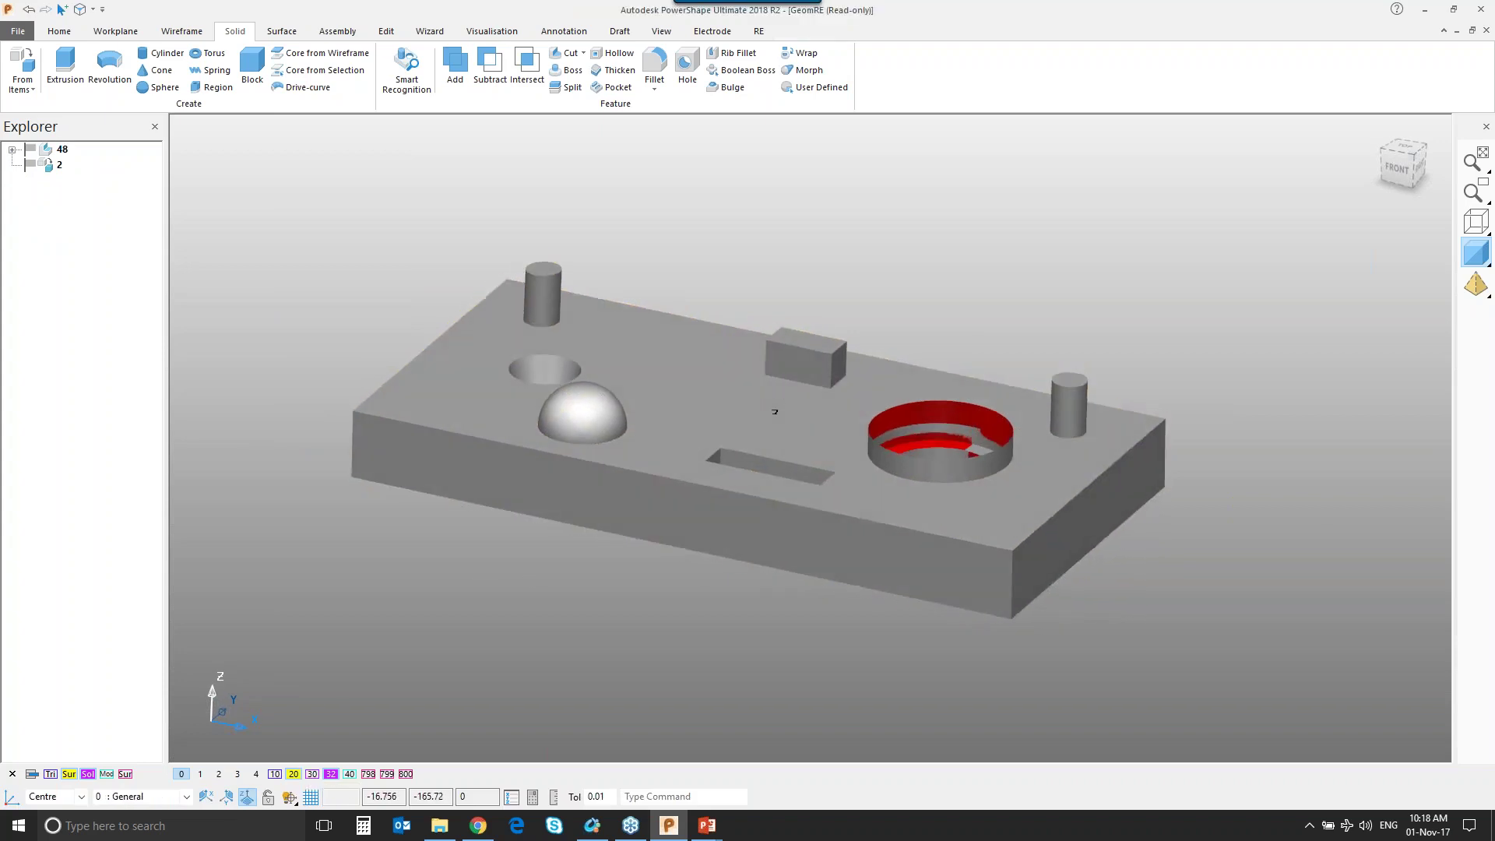
pyautogui.click(330, 774)
pyautogui.click(487, 486)
pyautogui.click(280, 760)
pyautogui.click(293, 774)
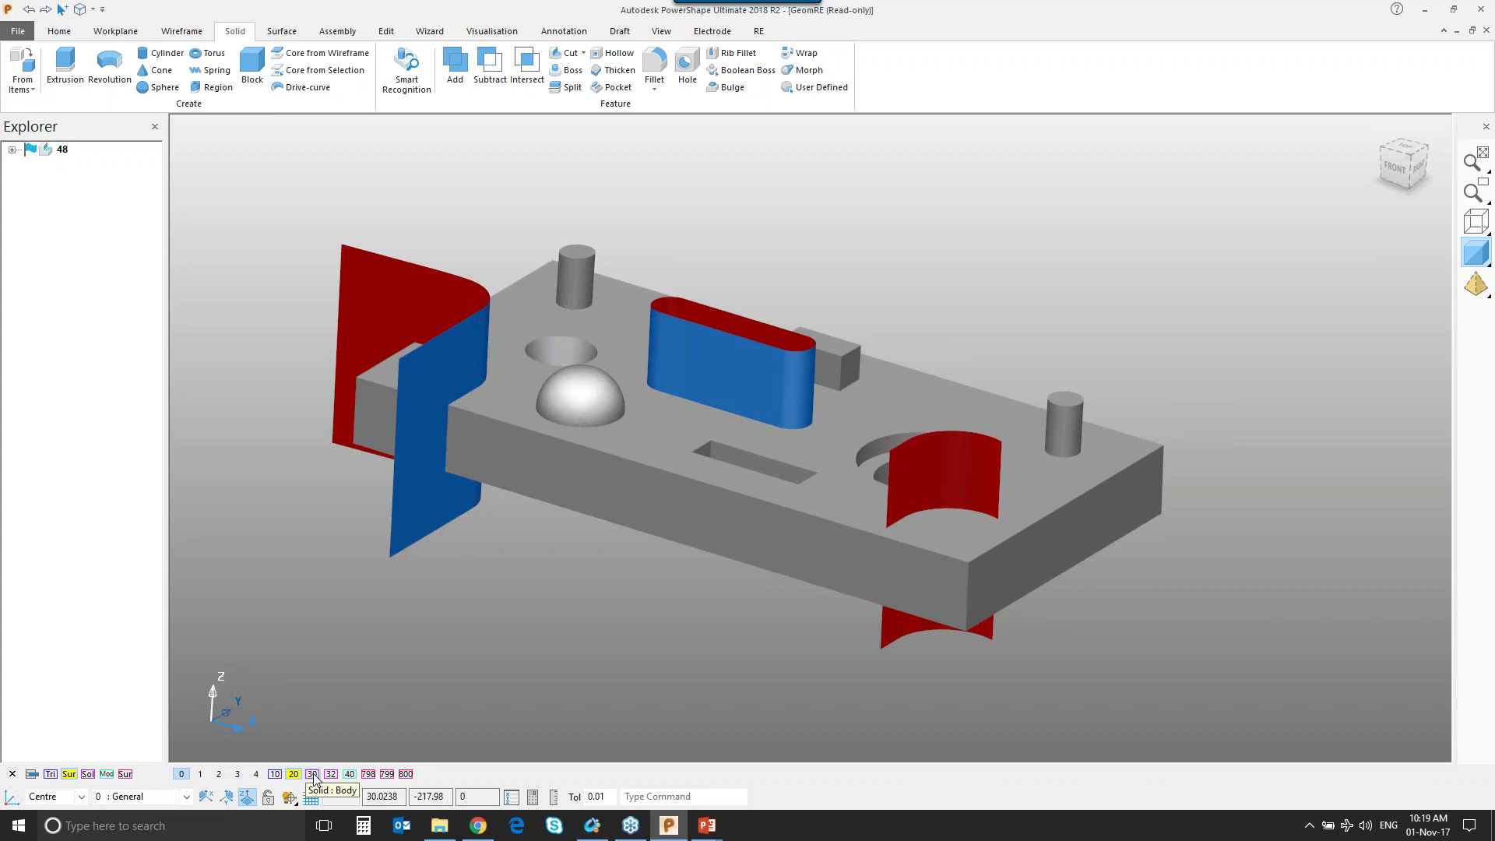
# Delete the extruded surfaces of both corner notches and the central slot.
pyautogui.moveTo(693, 451); pyautogui.dragTo(657, 278, button='middle')
pyautogui.click(514, 370)
pyautogui.click(705, 444)
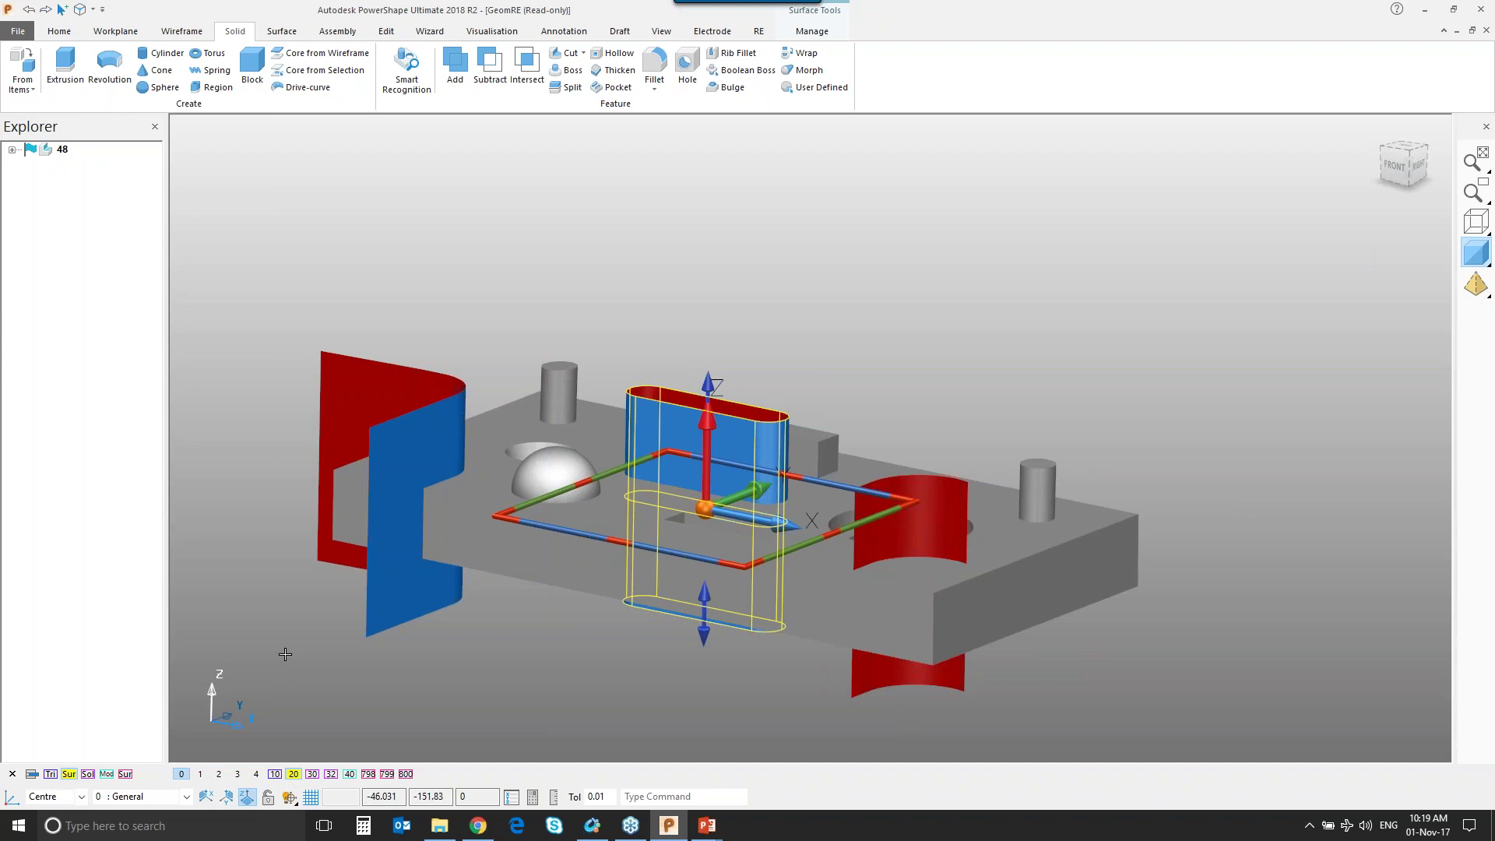
pyautogui.click(377, 365)
pyautogui.press('Delete')
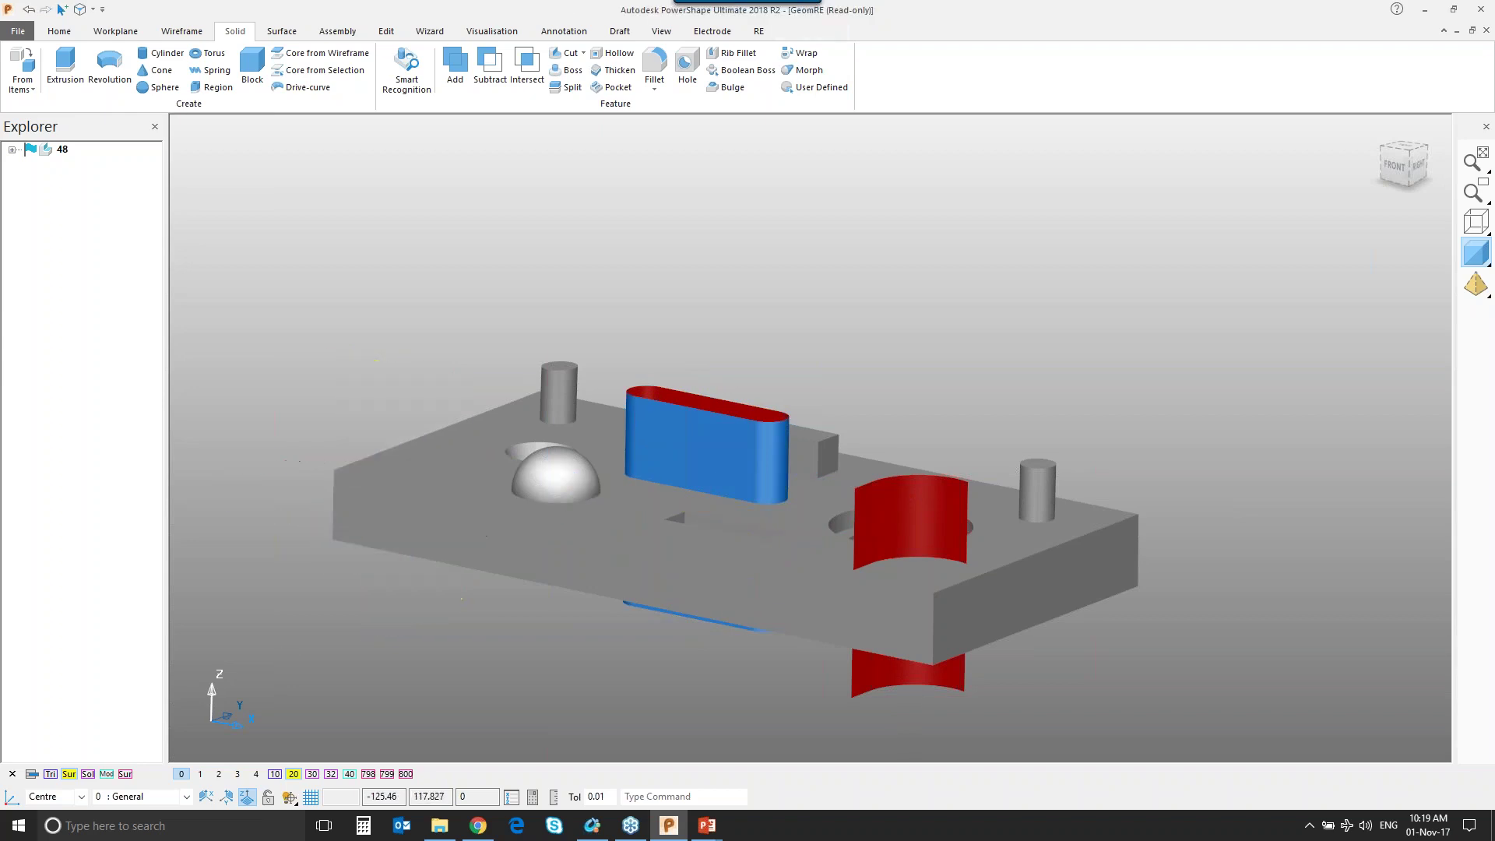
pyautogui.click(752, 489)
pyautogui.press('Delete')
pyautogui.click(910, 520)
pyautogui.press('Delete')
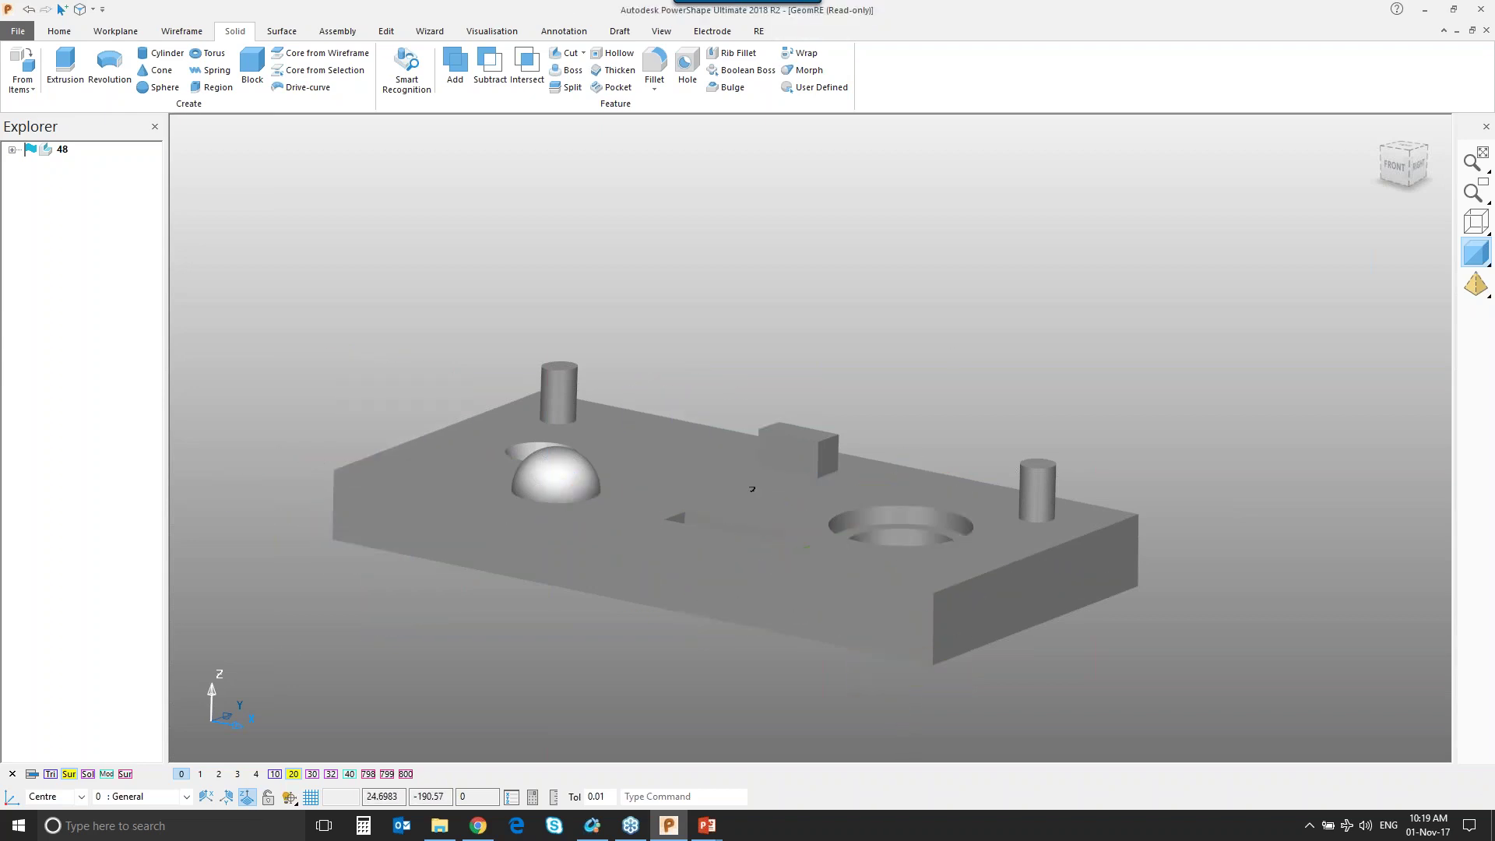
# Show level 32 and subtract the two corner notch solids and the central slot solid from solid 48.
pyautogui.click(331, 773)
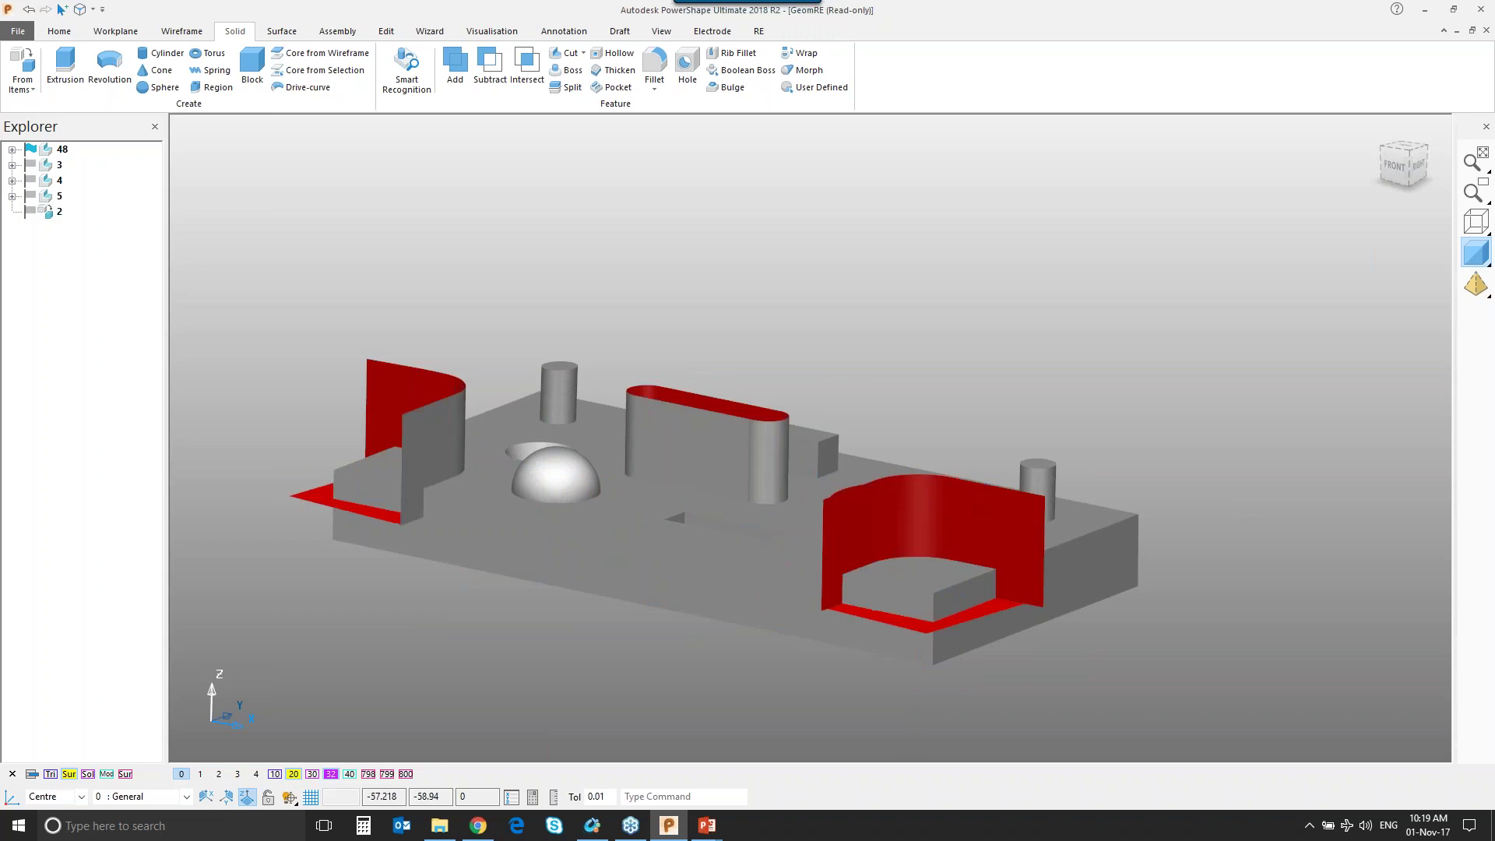
pyautogui.keyDown('shift'); pyautogui.click(653, 403); pyautogui.keyUp('shift')
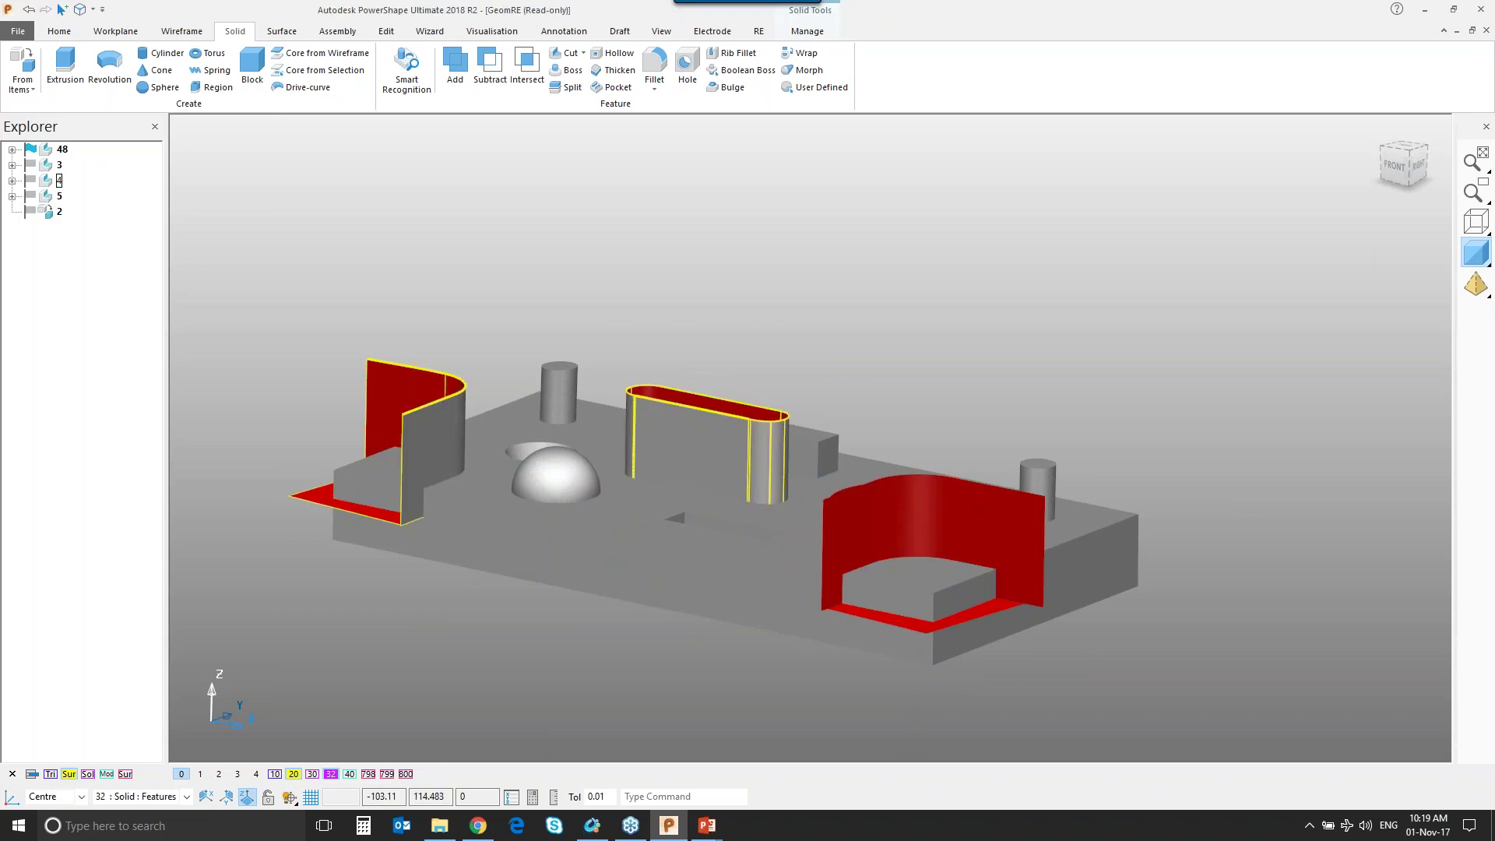
pyautogui.moveTo(654, 400); pyautogui.dragTo(659, 355, button='middle')
pyautogui.keyDown('shift'); pyautogui.click(872, 459); pyautogui.keyUp('shift')
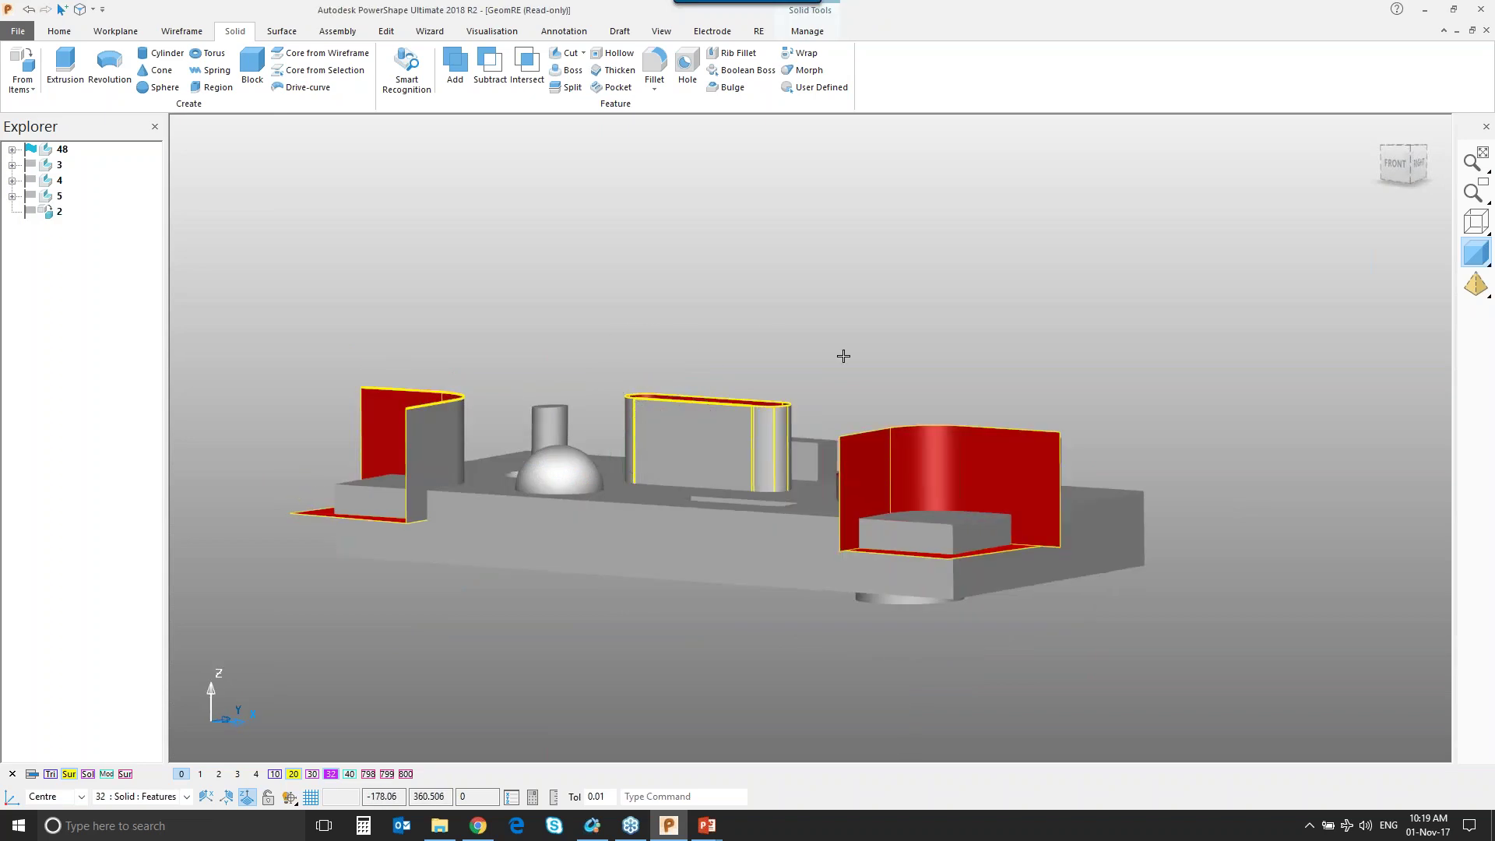
pyautogui.click(492, 84)
pyautogui.moveTo(802, 362); pyautogui.dragTo(811, 426, button='middle')
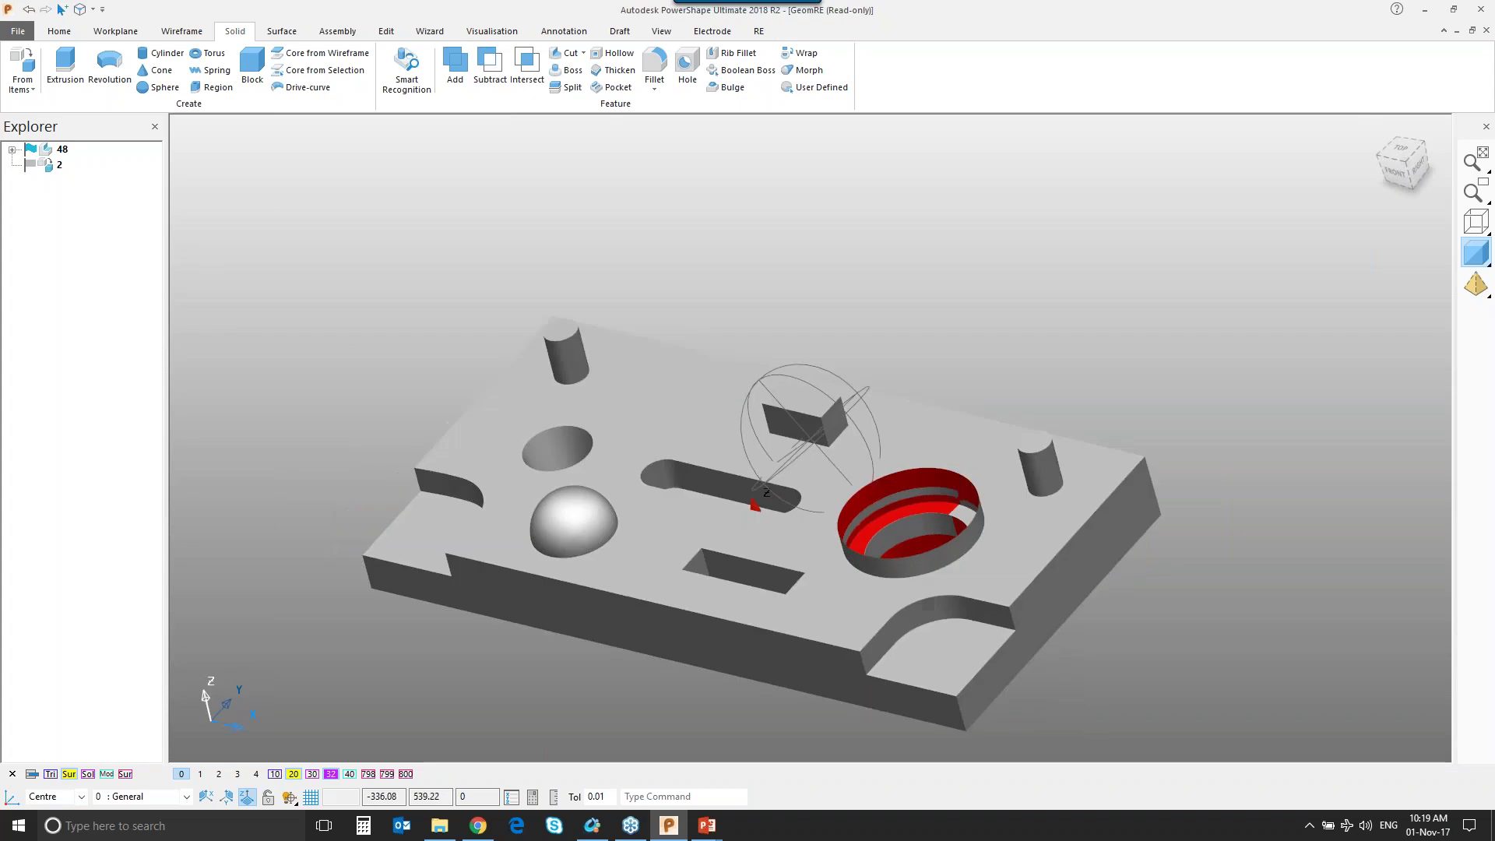
# Remove the leftover circular solid around the large counterbored hole and inspect the combined body.
pyautogui.click(894, 484)
pyautogui.press('Delete')
pyautogui.moveTo(872, 356); pyautogui.dragTo(911, 402, button='middle')
pyautogui.scroll(-2, 674, 499)
pyautogui.keyDown('shift'); pyautogui.moveTo(674, 498); pyautogui.dragTo(734, 390, button='middle'); pyautogui.keyUp('shift')
pyautogui.scroll(3, 797, 441)
pyautogui.keyDown('shift'); pyautogui.moveTo(700, 449); pyautogui.dragTo(605, 490, button='middle'); pyautogui.keyUp('shift')
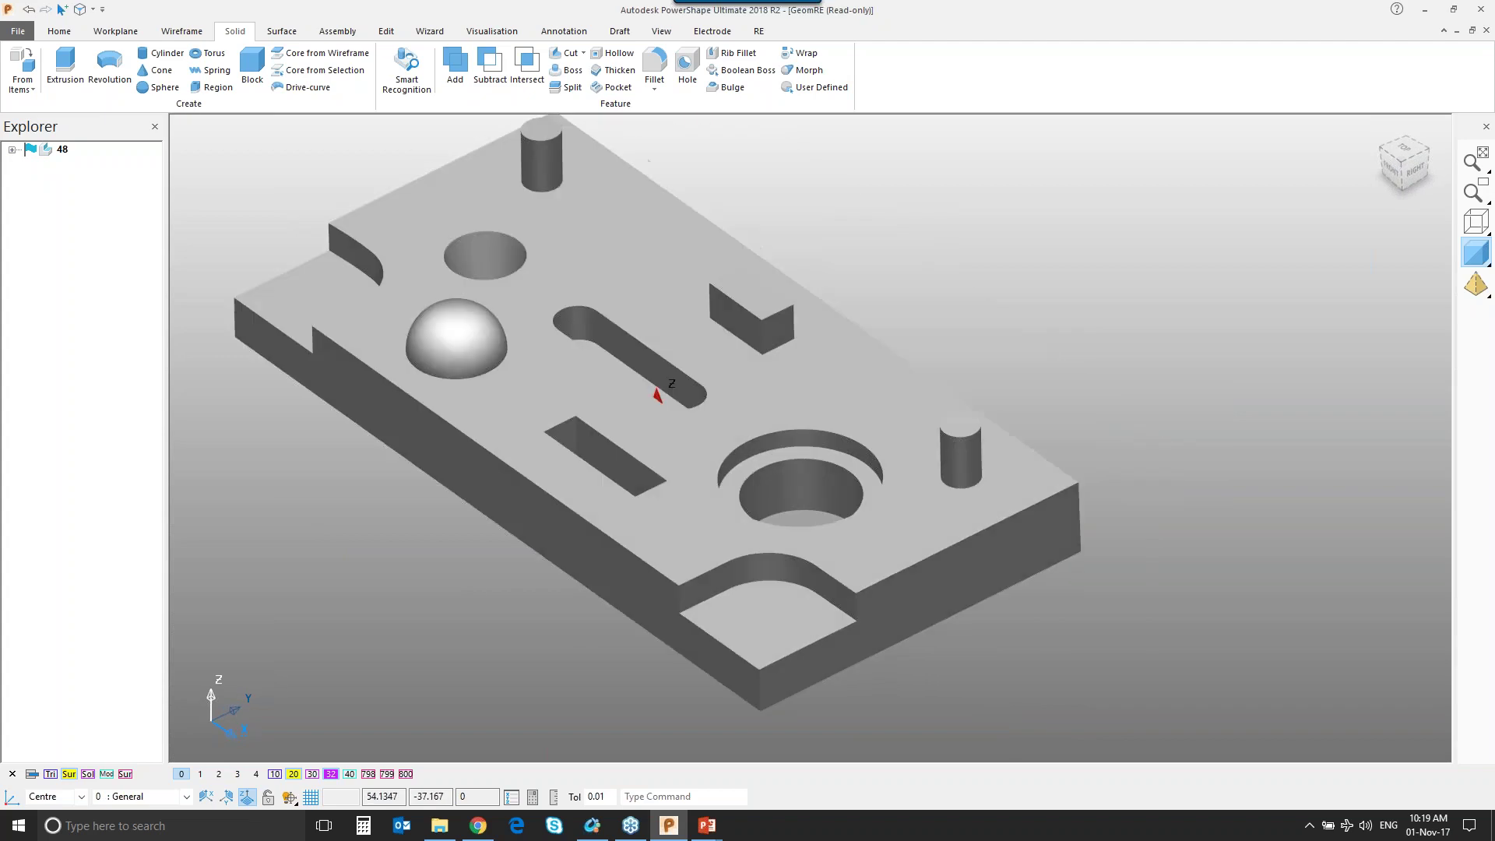
pyautogui.moveTo(650, 431)
pyautogui.mouseDown(button='middle')
pyautogui.moveTo(664, 451)
pyautogui.moveTo(661, 425)
pyautogui.mouseUp(button='middle')
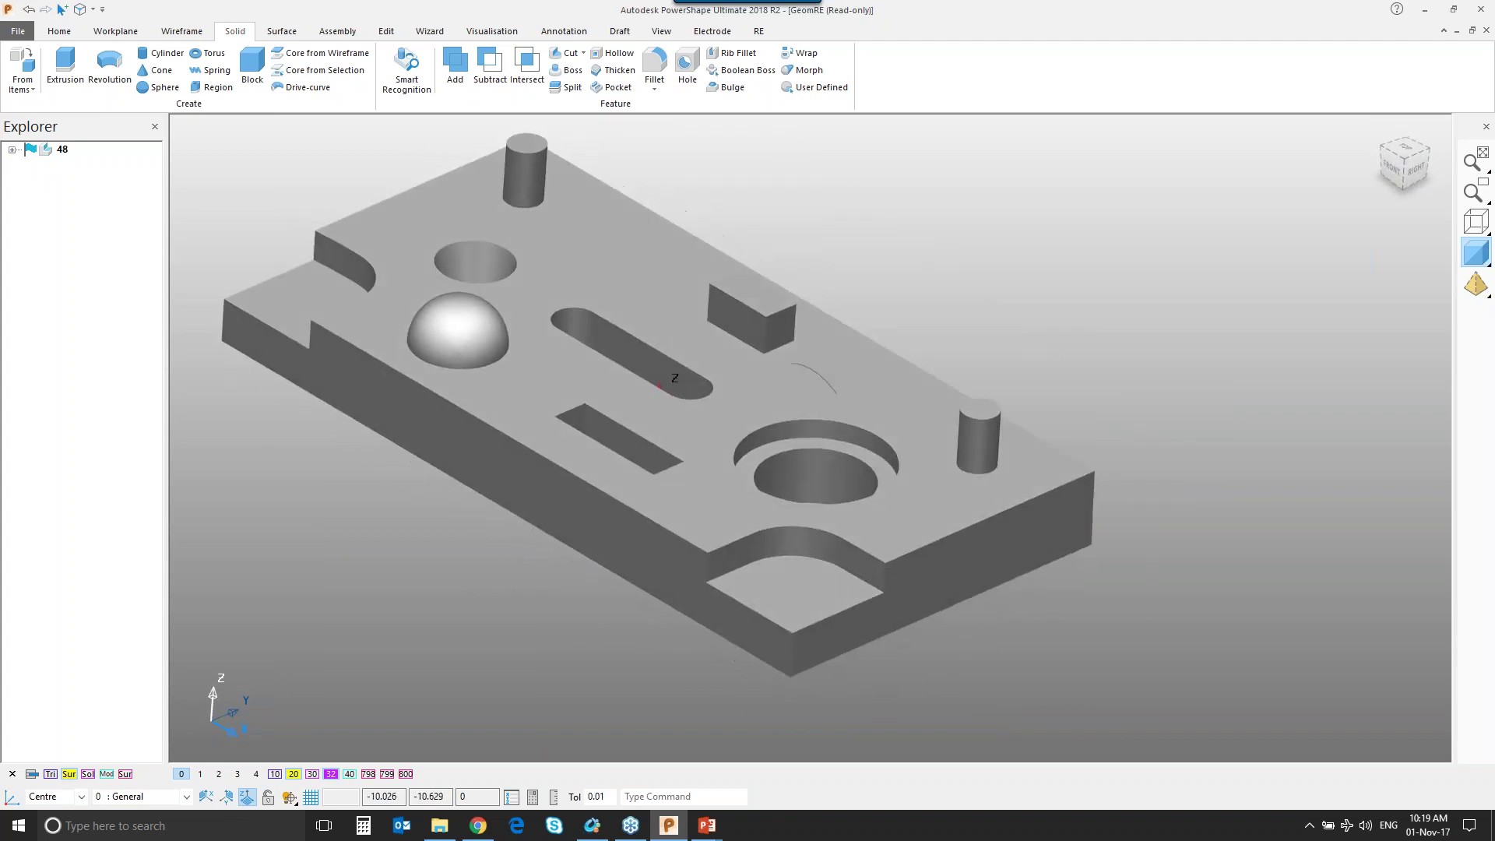
# Display the scanned mesh on level 10 and hide solid 48.
pyautogui.click(272, 777)
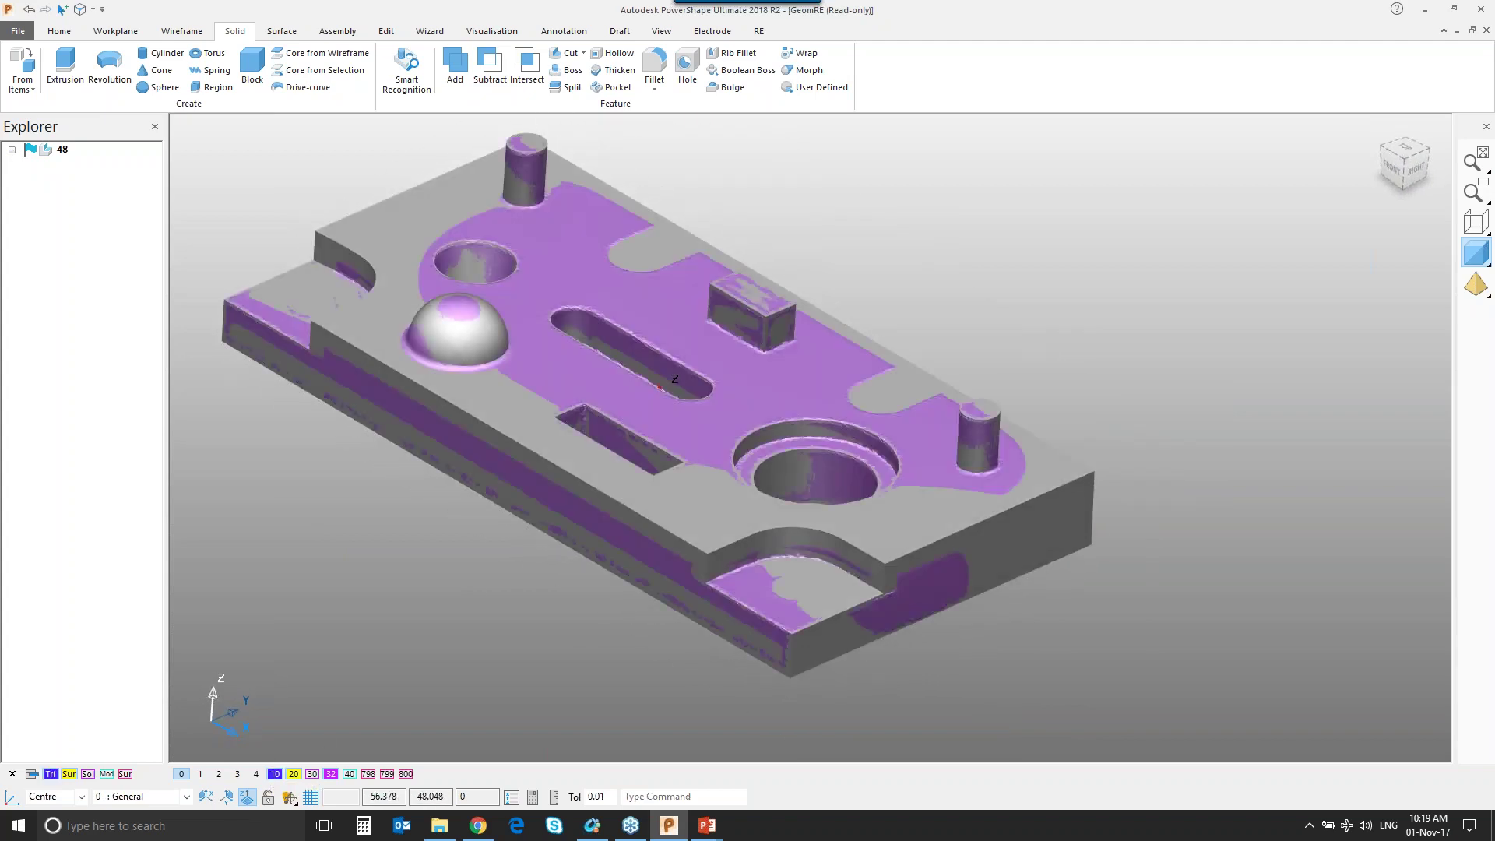
pyautogui.click(383, 205)
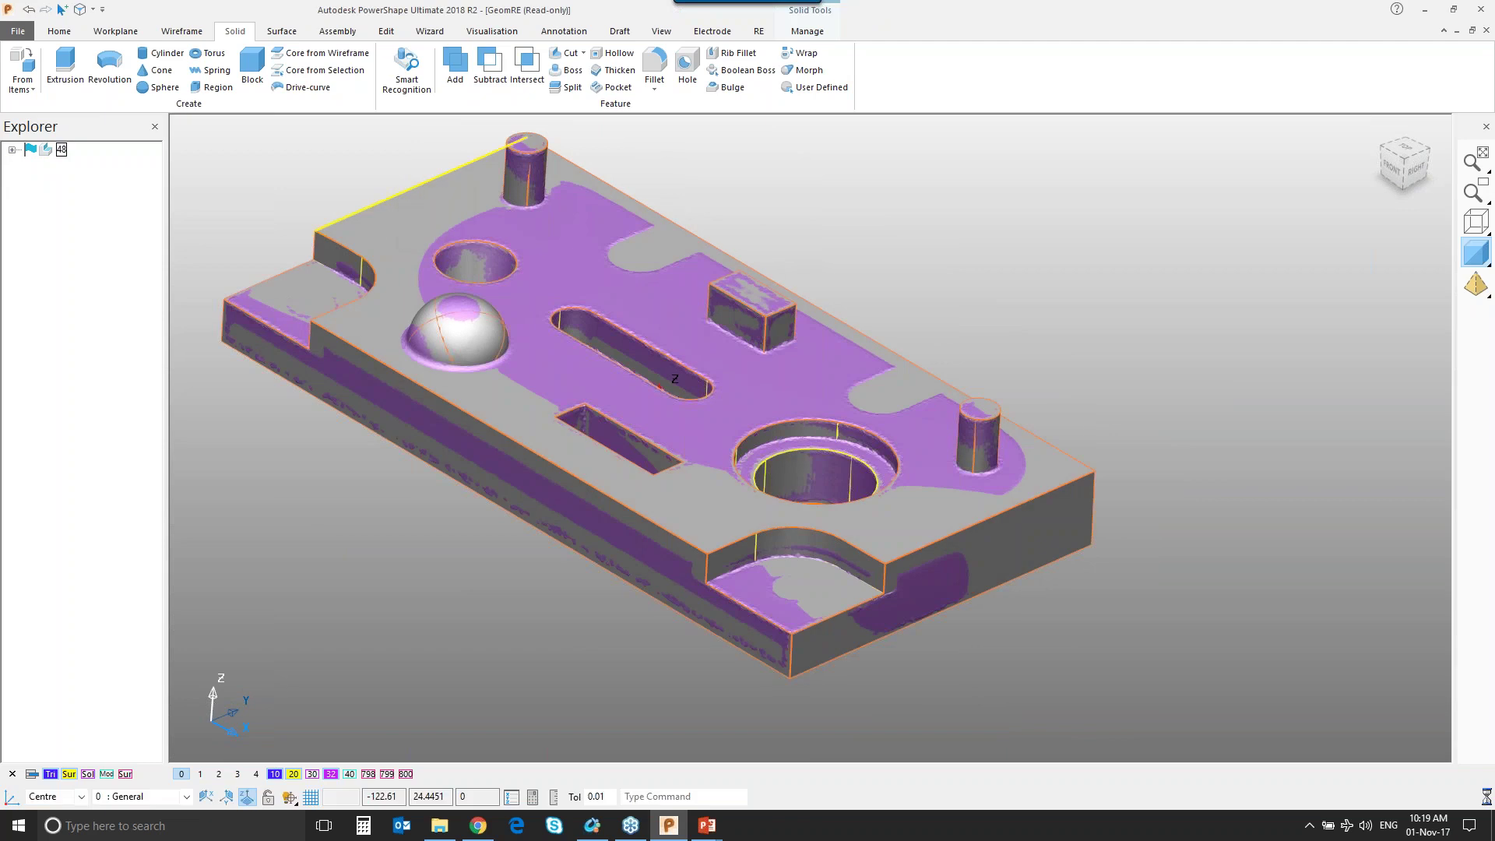
pyautogui.hotkey('ctrl', 'j')
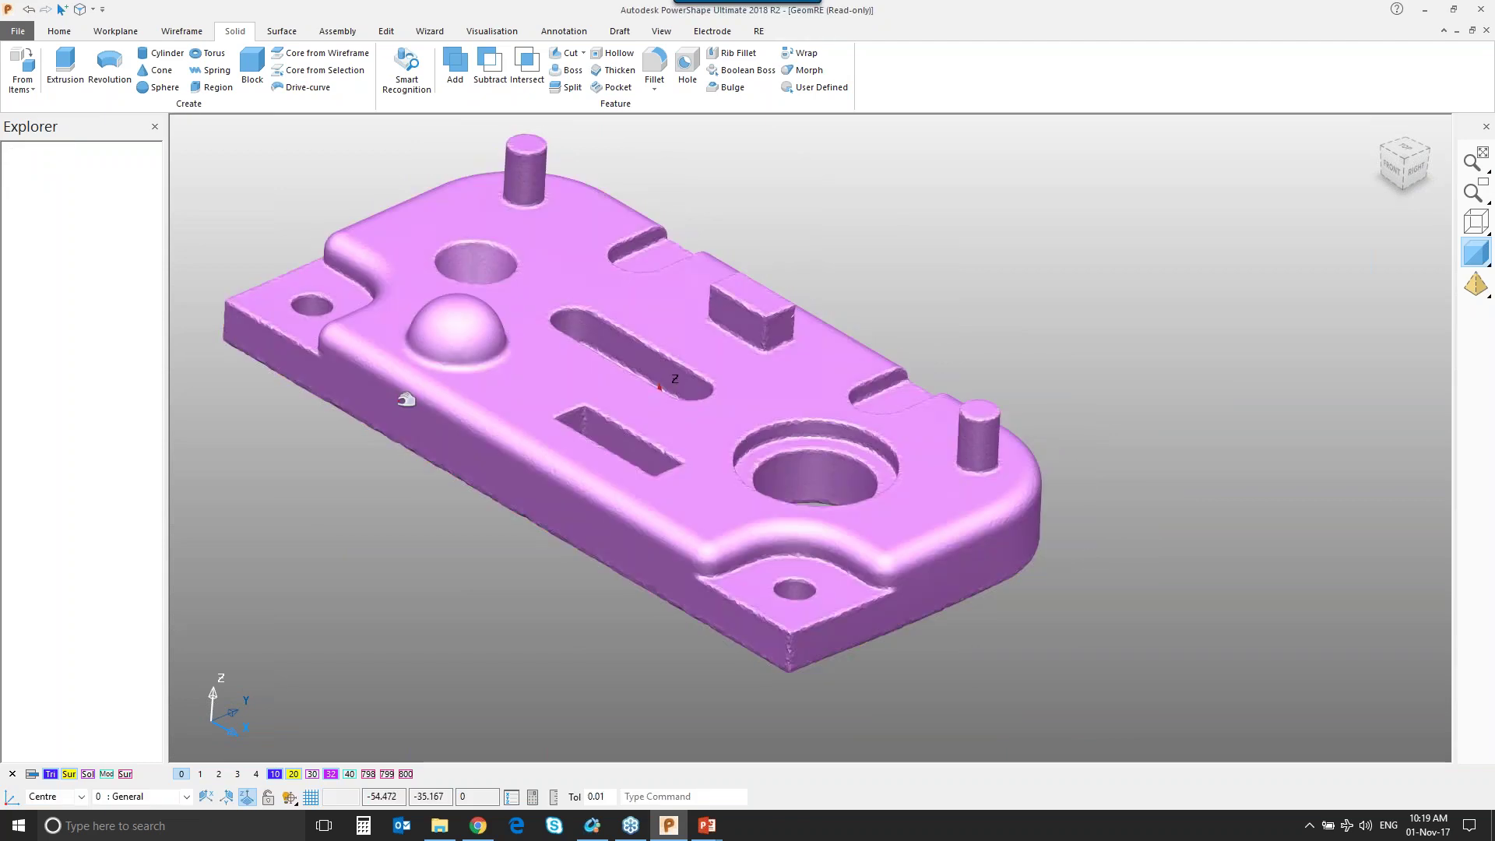
# Start manual segmentation of the scanned mesh and set the surface type to Cylinder.
pyautogui.click(483, 434)
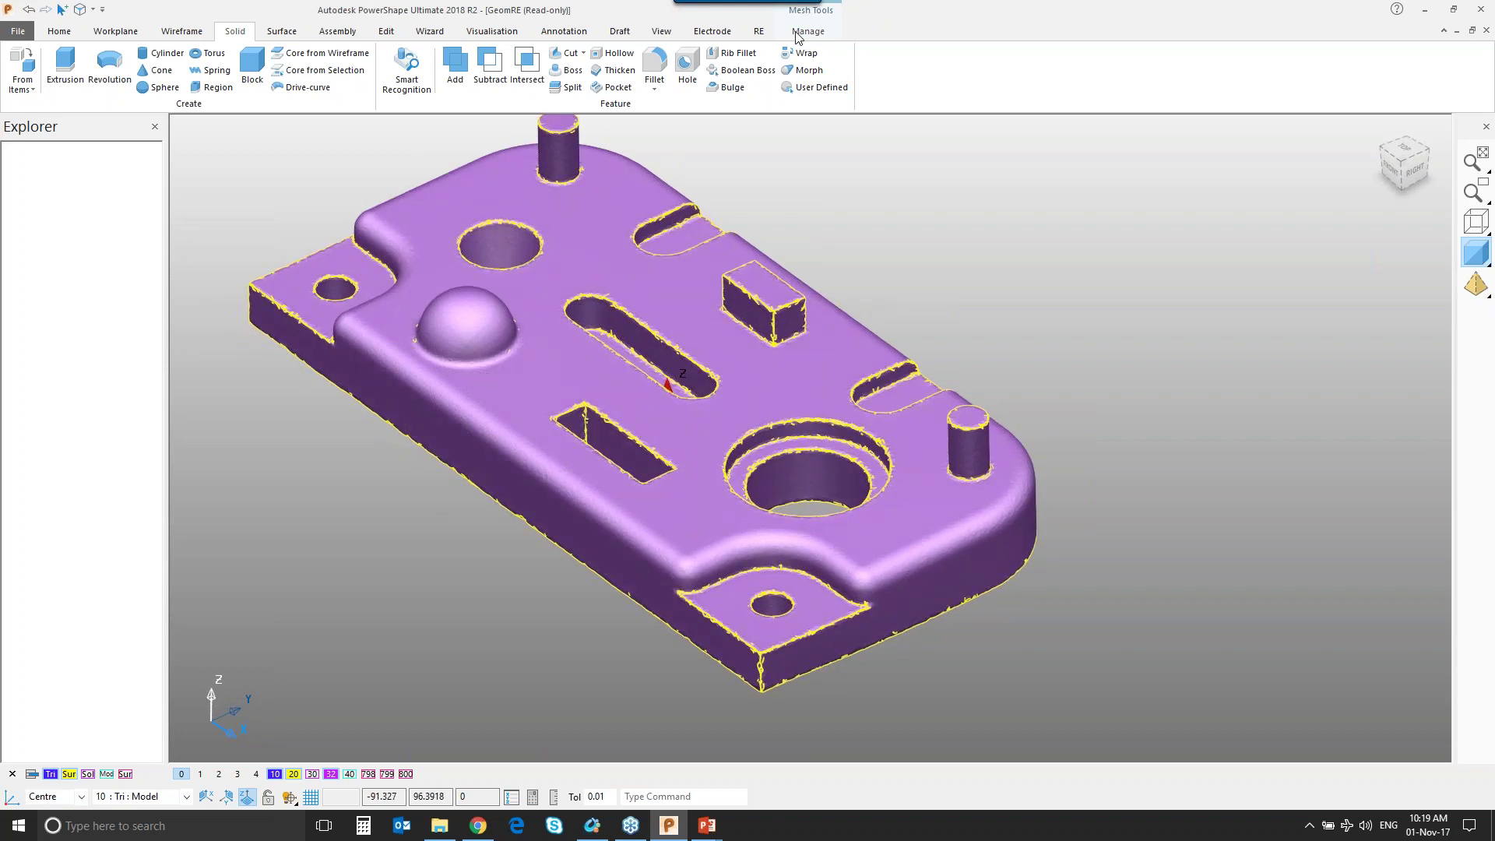
pyautogui.click(807, 32)
pyautogui.click(22, 91)
pyautogui.click(30, 148)
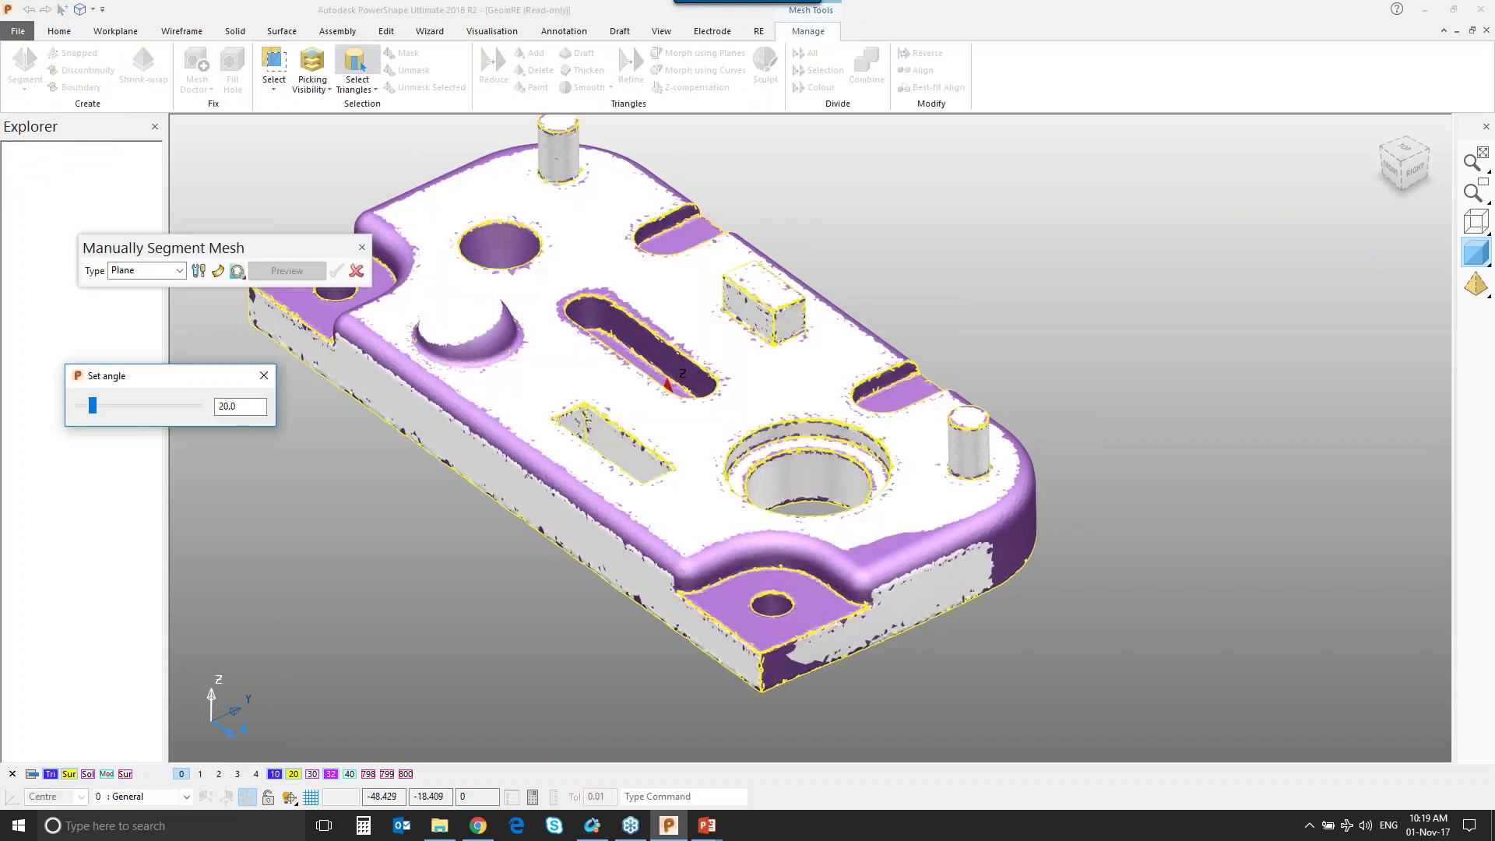
pyautogui.click(179, 270)
pyautogui.click(133, 293)
# Fit a cylinder to the rounded upper edge between the two side cutouts, using a selection angle of 22.5.
pyautogui.moveTo(560, 498); pyautogui.dragTo(537, 448, button='middle')
pyautogui.keyDown('ctrl'); pyautogui.keyDown('shift'); pyautogui.moveTo(624, 588); pyautogui.dragTo(876, 461, button='middle'); pyautogui.keyUp('shift'); pyautogui.keyUp('ctrl')
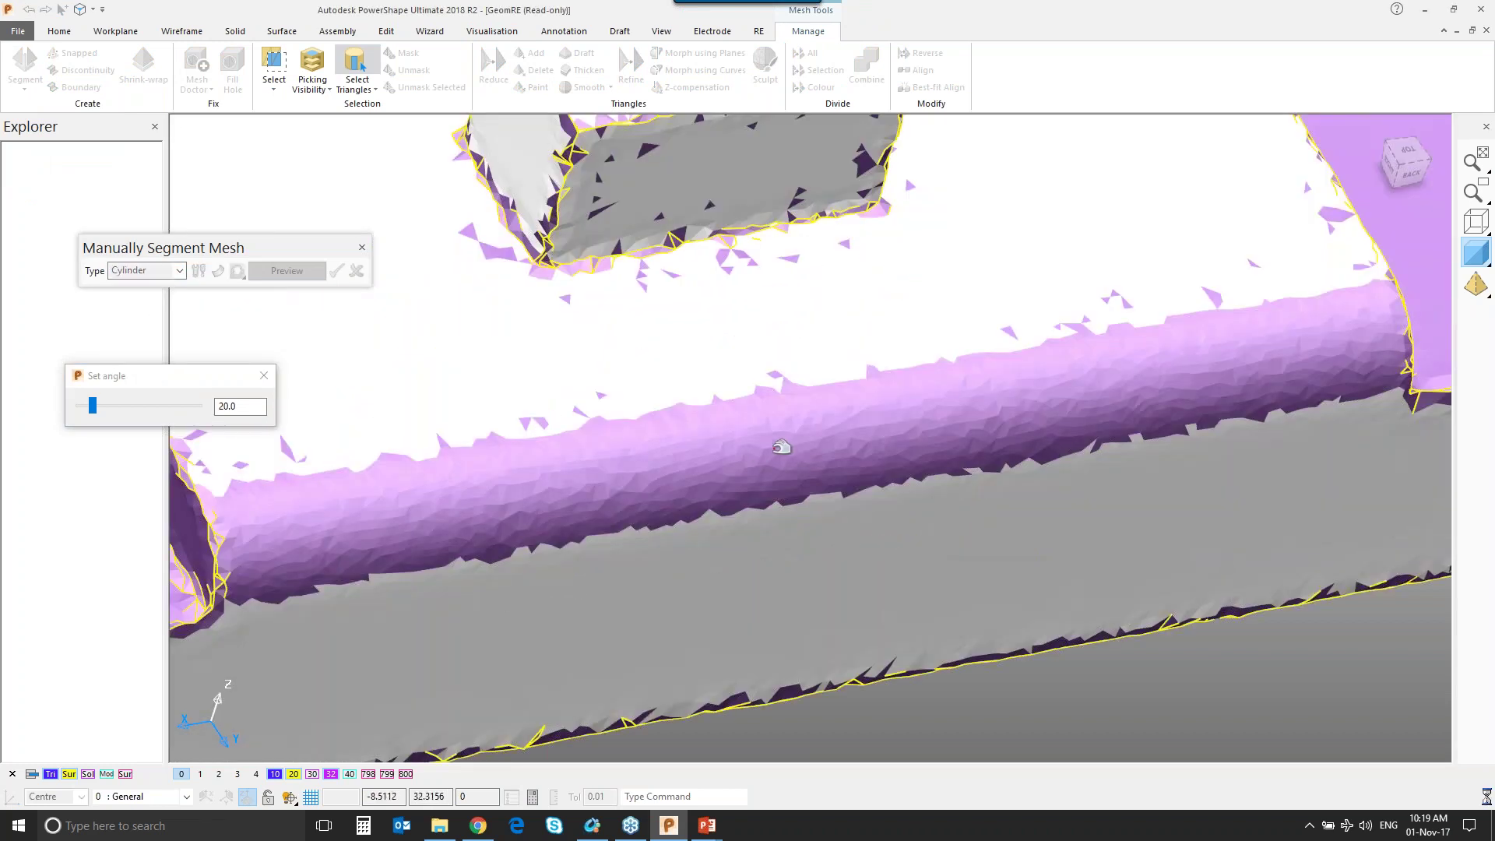
pyautogui.click(775, 450)
pyautogui.scroll(-3, 805, 445)
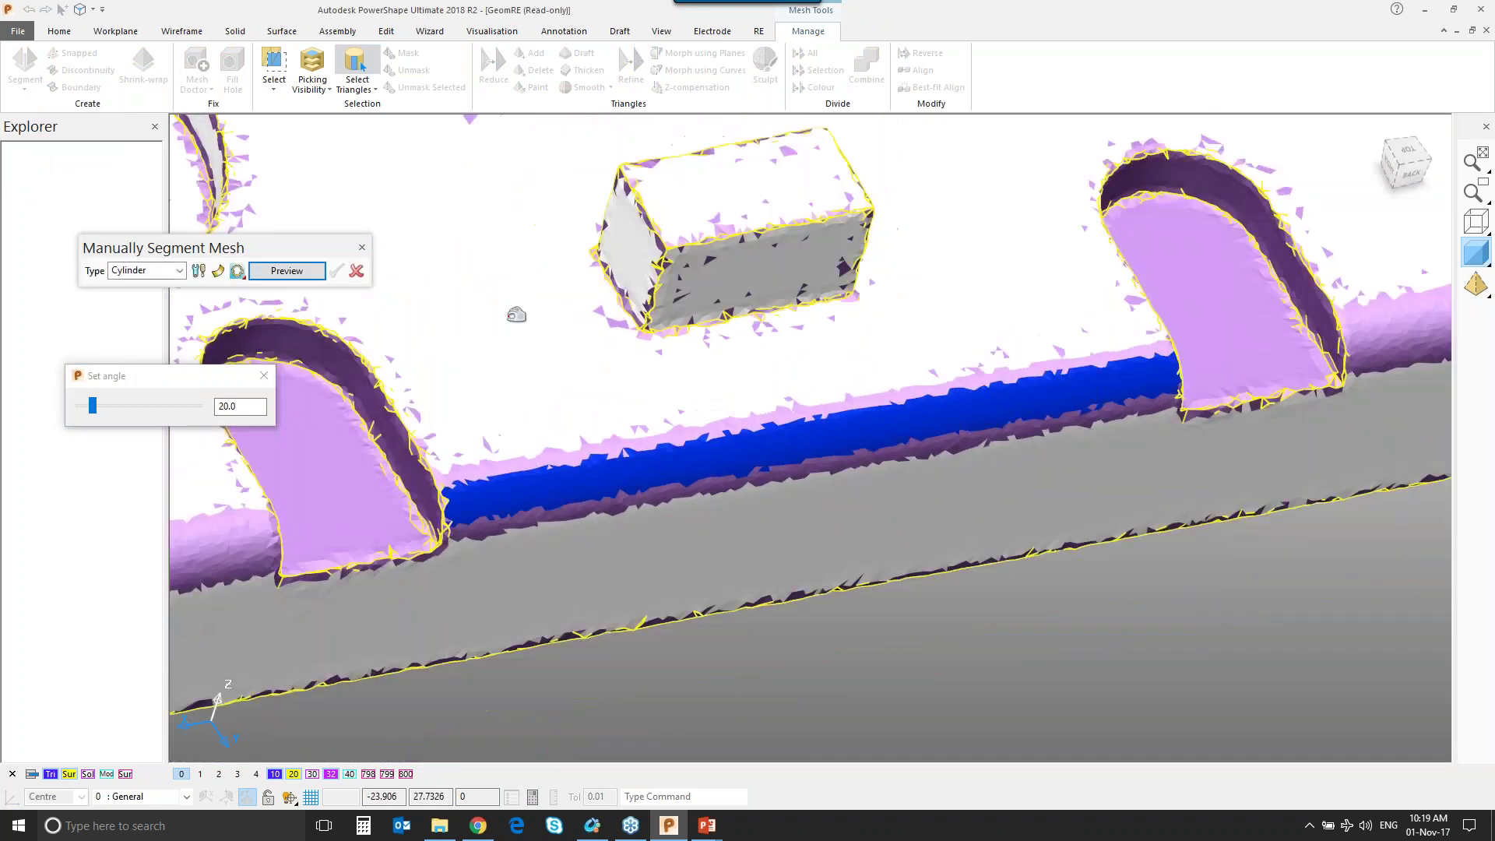
pyautogui.click(277, 271)
pyautogui.moveTo(92, 411); pyautogui.dragTo(95, 410)
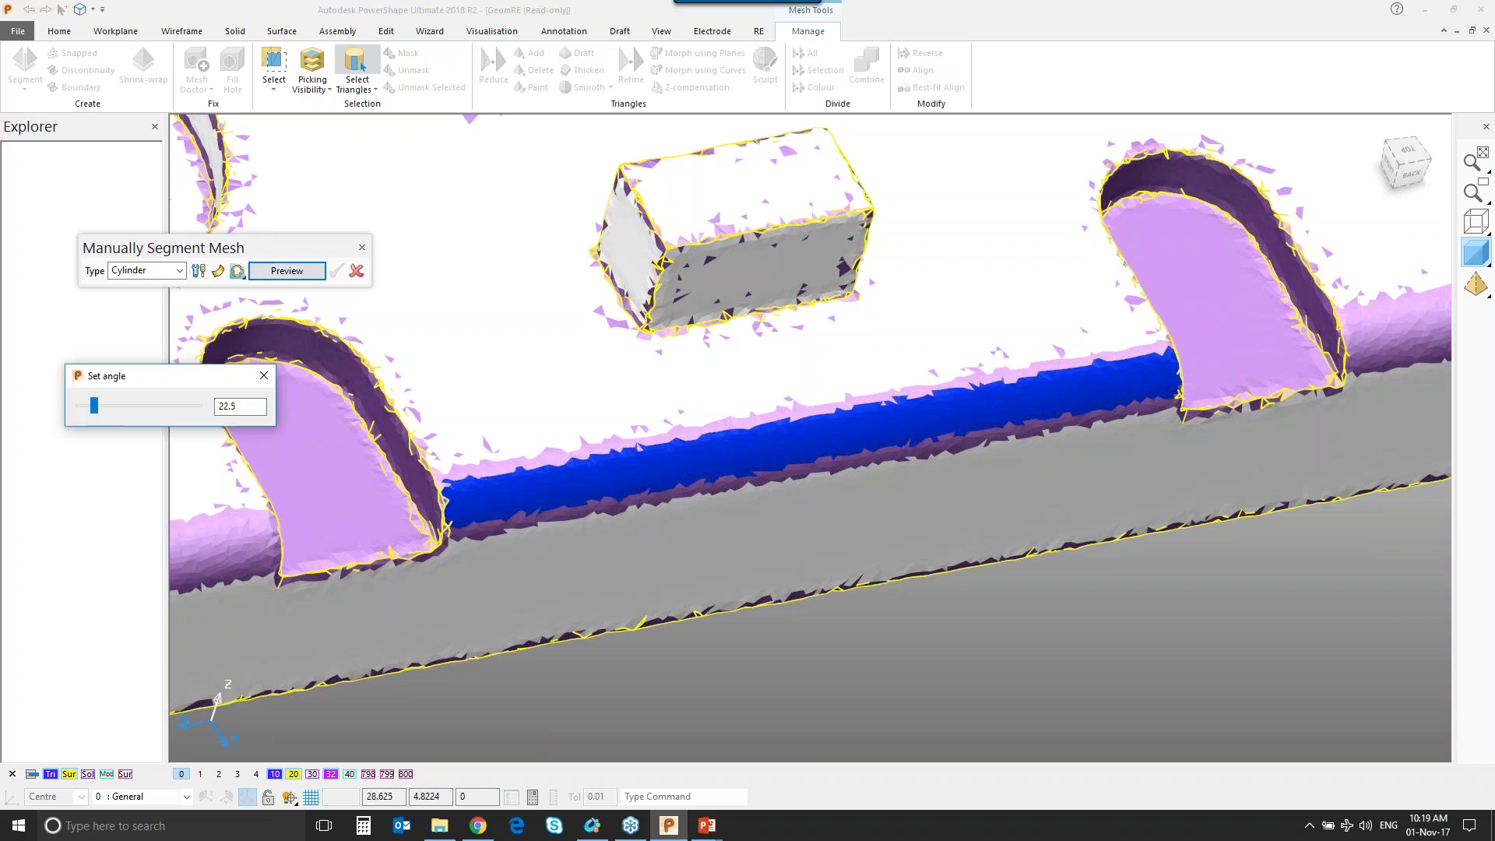
pyautogui.click(274, 271)
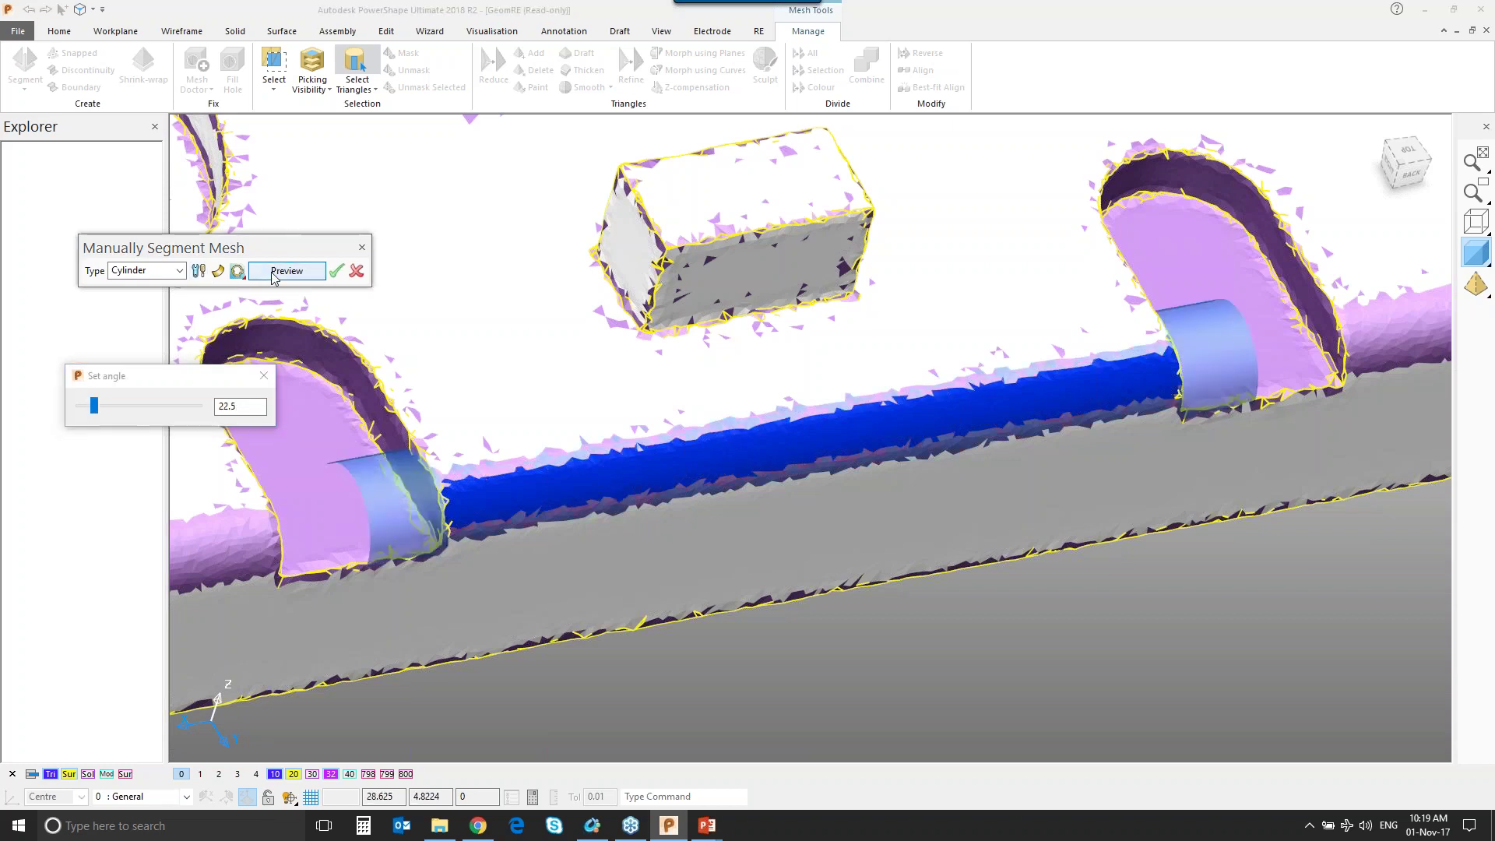
pyautogui.click(336, 270)
# Fit a cylinder to the rounded vertical corner near the large counterbored hole with a selection angle of 23.76, and leave segmentation.
pyautogui.moveTo(732, 305); pyautogui.dragTo(731, 301, button='middle')
pyautogui.click(514, 438)
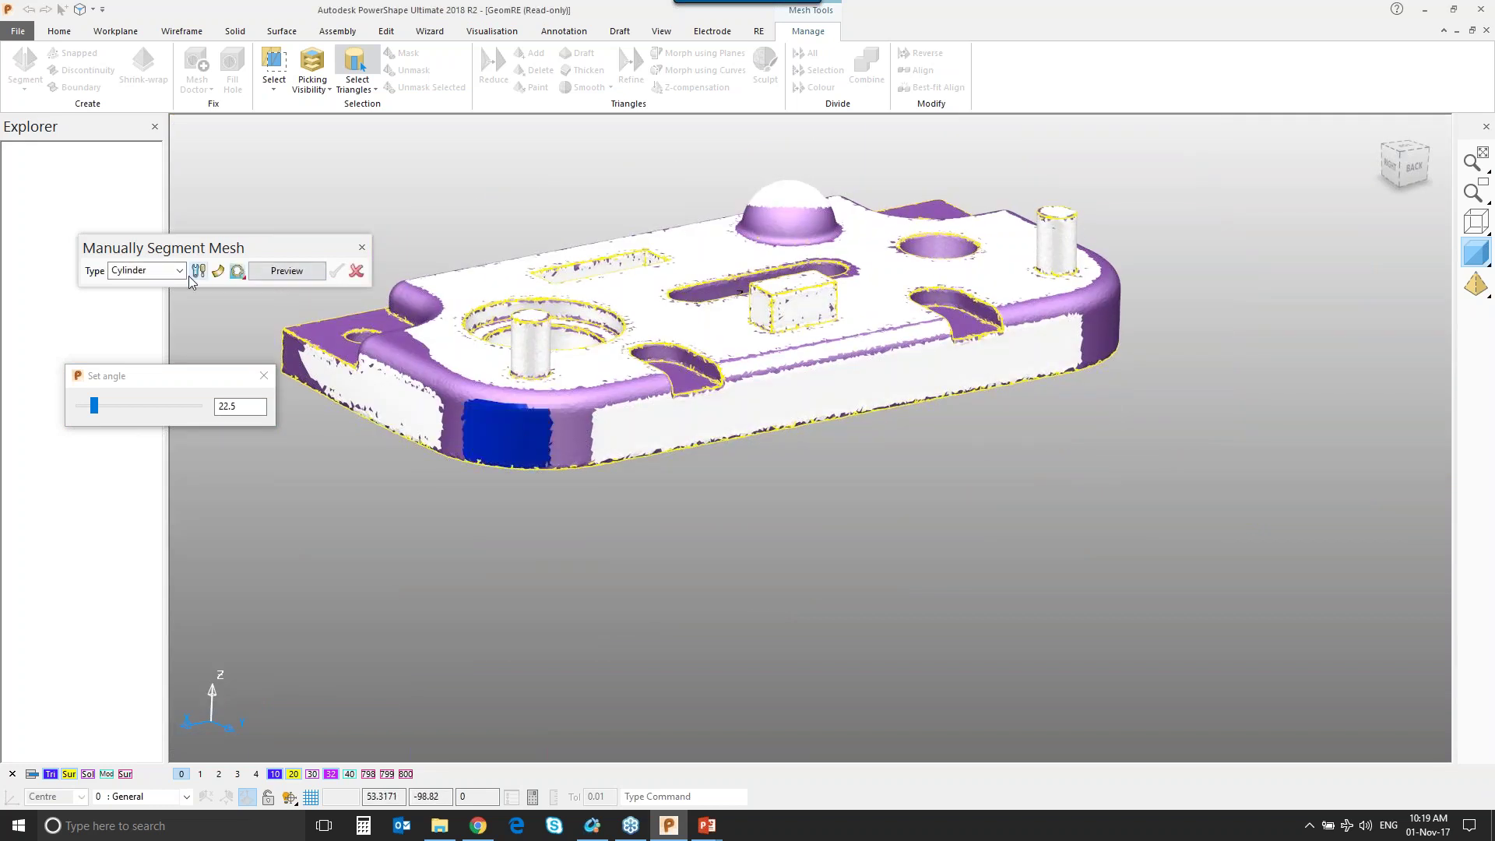
pyautogui.moveTo(93, 405); pyautogui.dragTo(96, 406)
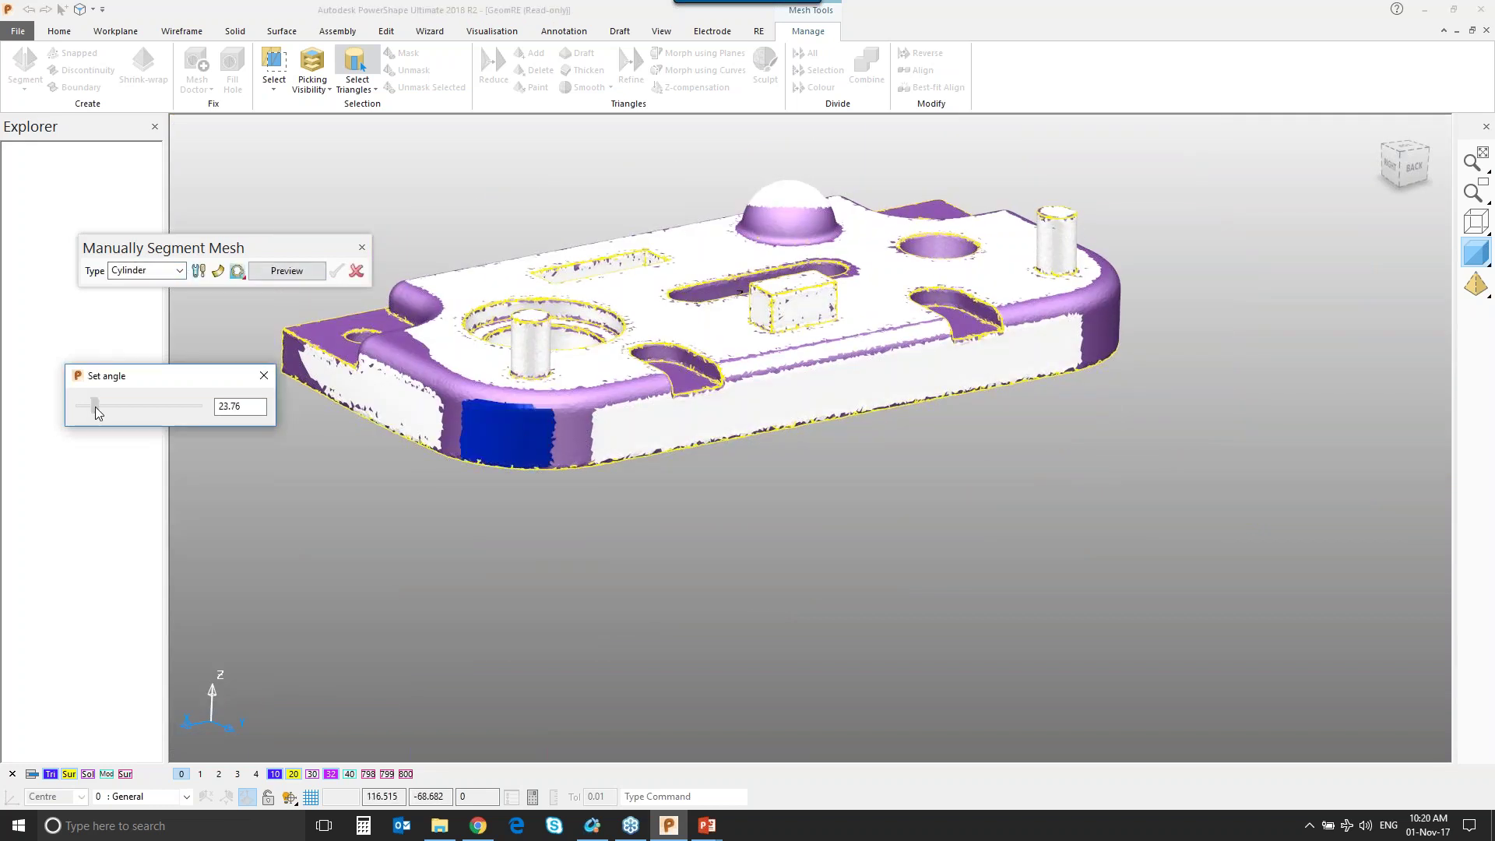
pyautogui.click(282, 271)
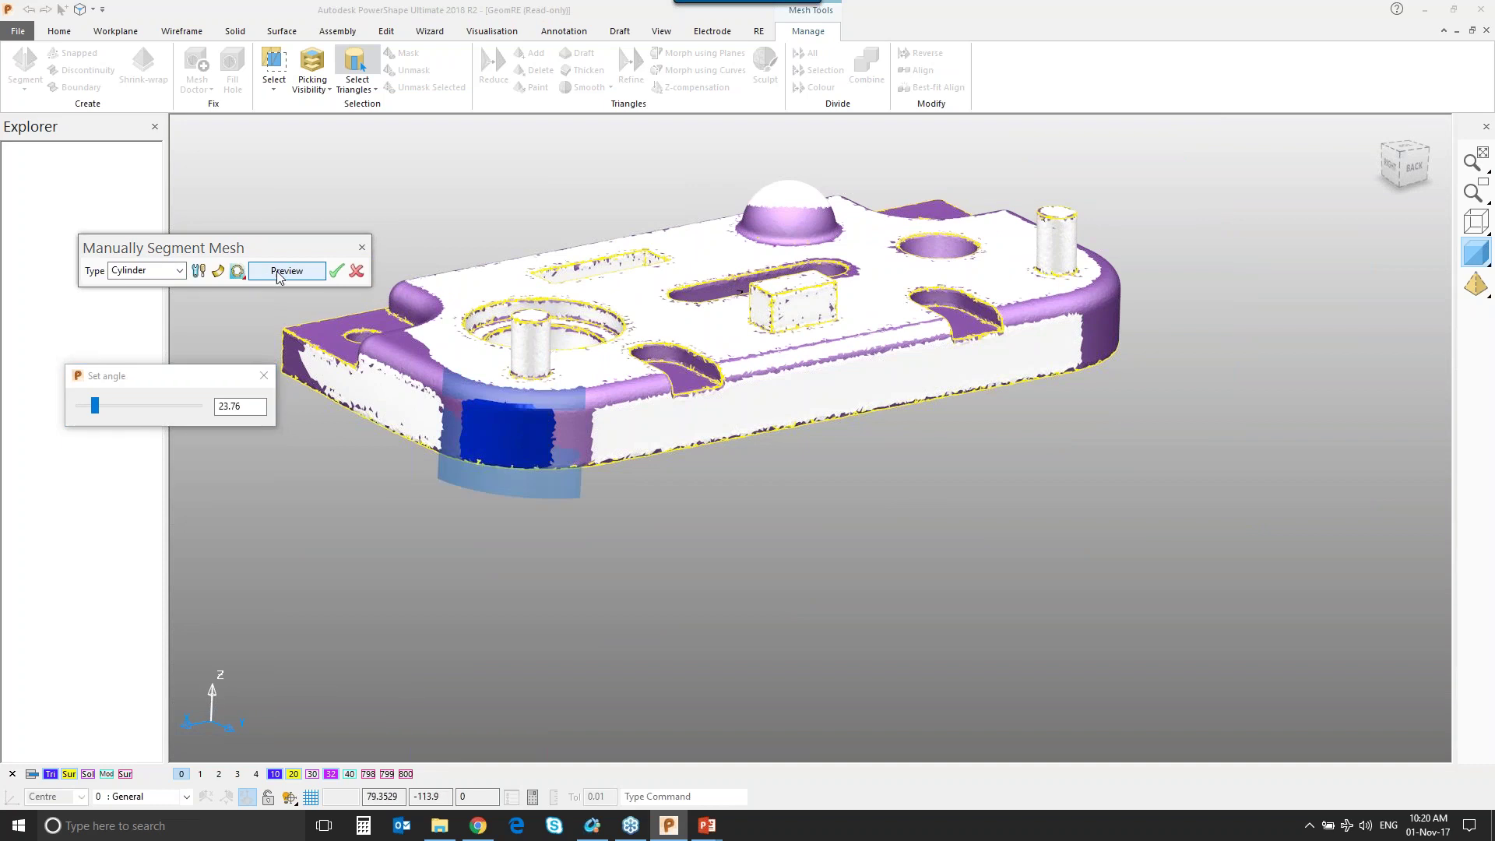
pyautogui.click(356, 271)
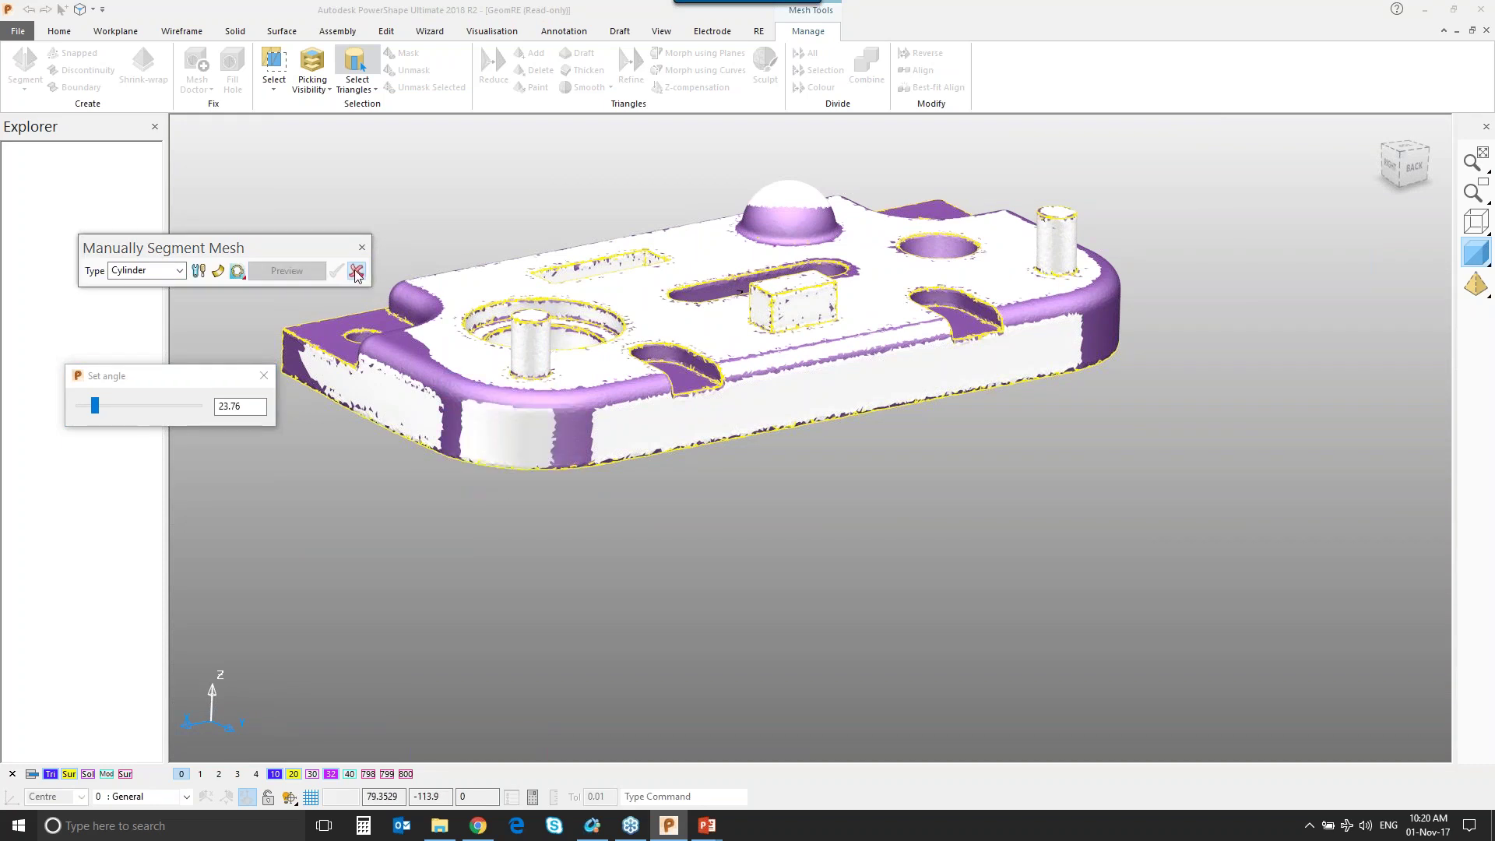
# Hide the mesh on level 10 and check the radii of the two fitted cylinders.
pyautogui.click(273, 775)
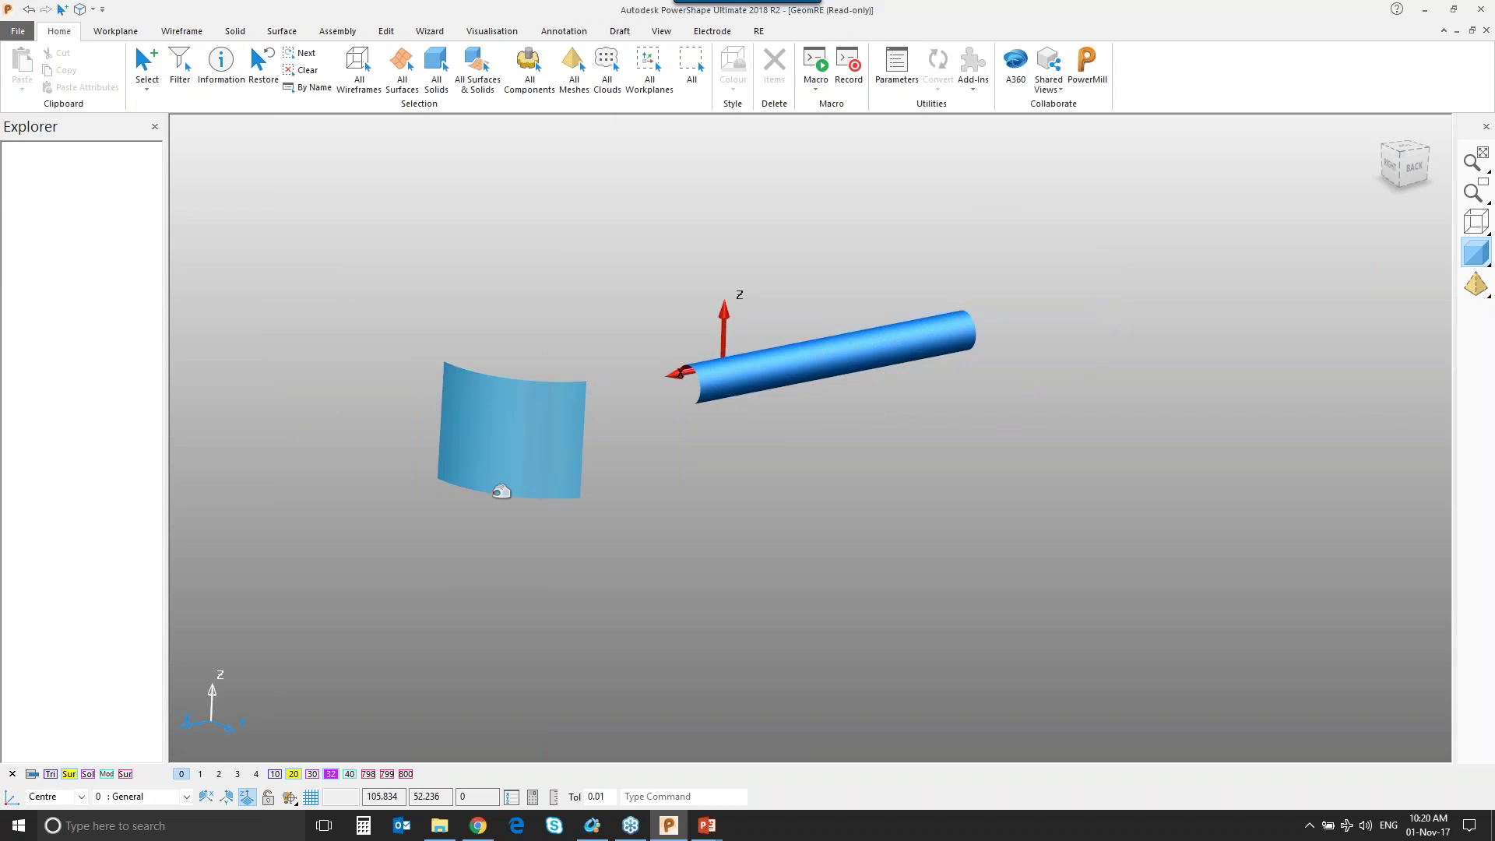
pyautogui.doubleClick(501, 490)
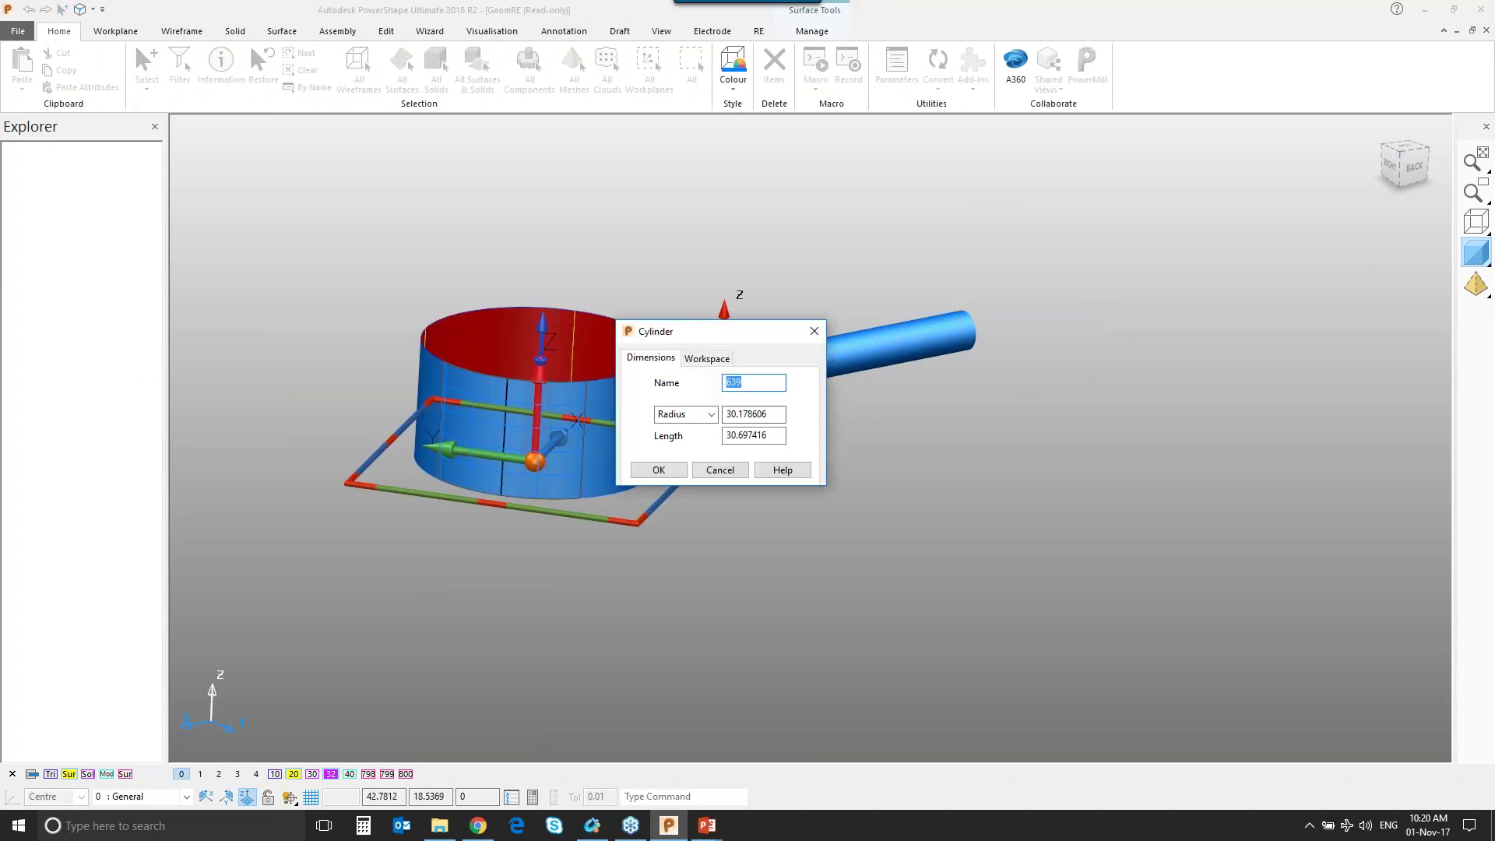
pyautogui.click(814, 331)
pyautogui.doubleClick(895, 343)
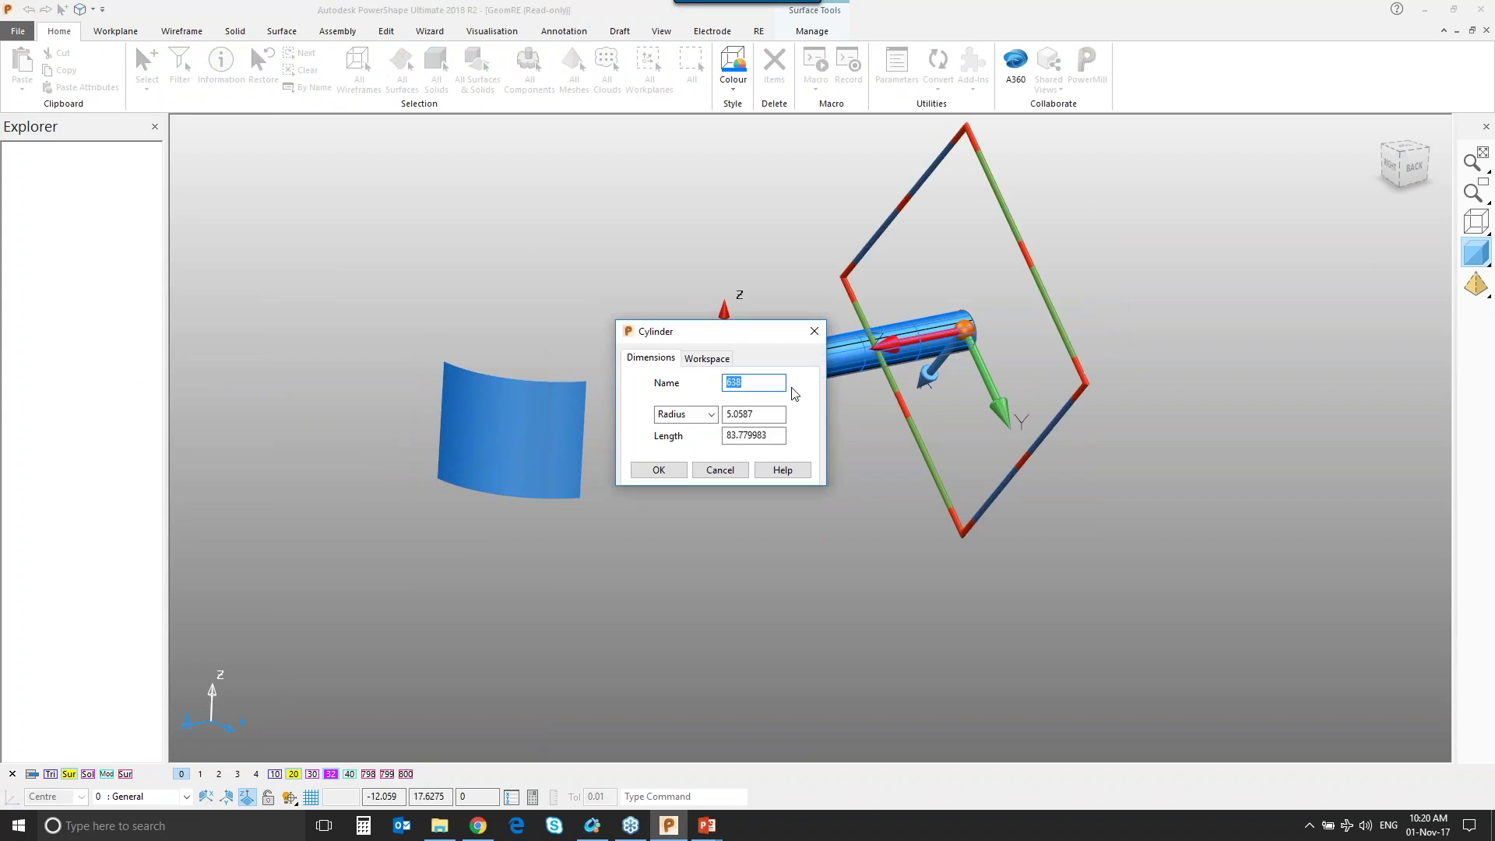
pyautogui.click(814, 331)
# Delete both fitted cylinders, and redisplay and select solid 48.
pyautogui.click(778, 378)
pyautogui.press('Delete')
pyautogui.click(492, 420)
pyautogui.press('Delete')
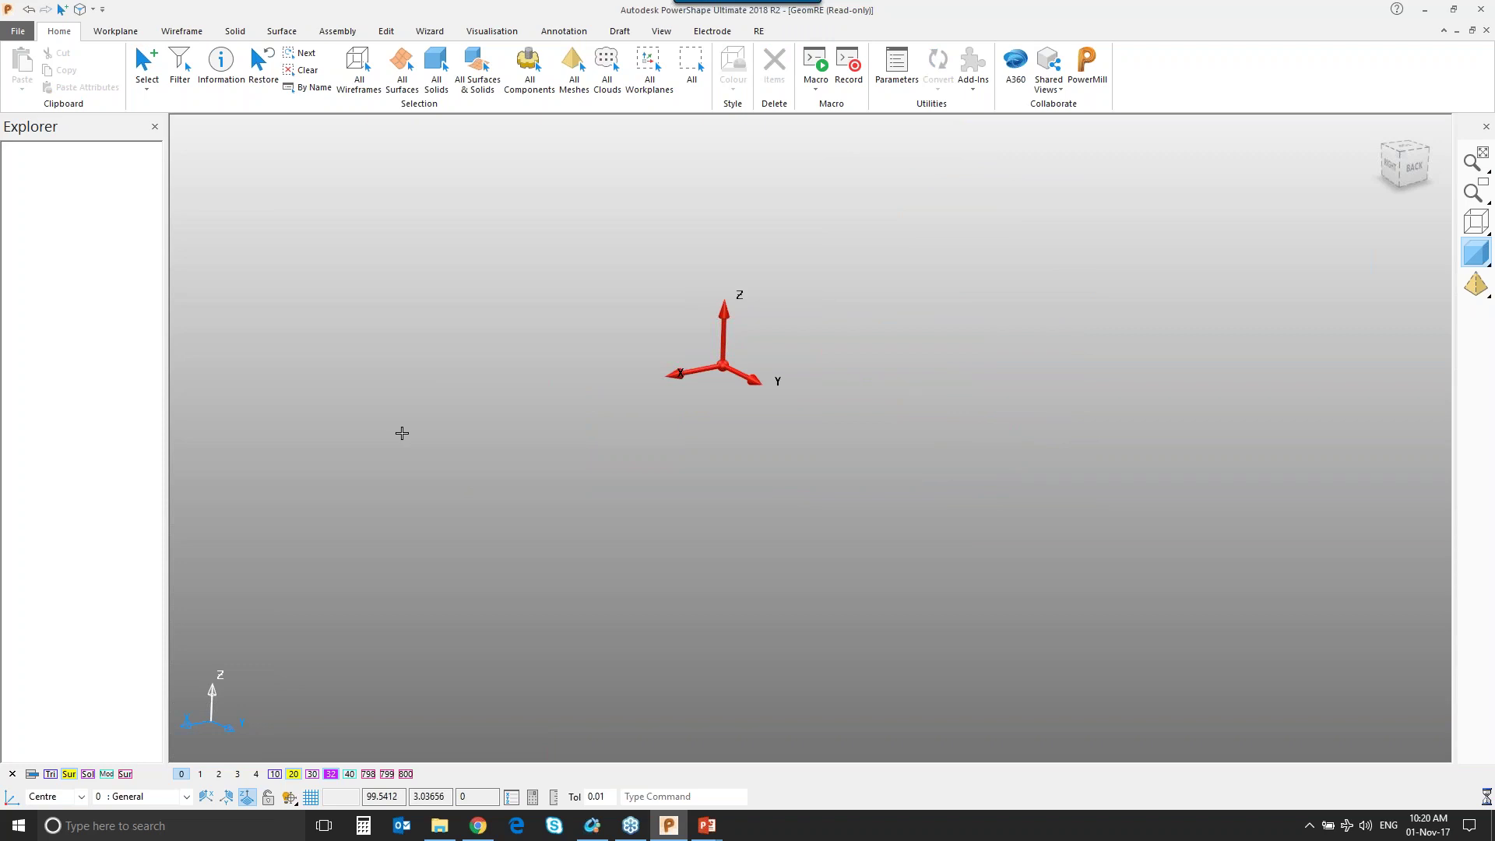
pyautogui.hotkey('ctrl', 'z')
pyautogui.moveTo(455, 429); pyautogui.dragTo(669, 467, button='middle')
pyautogui.click(575, 224)
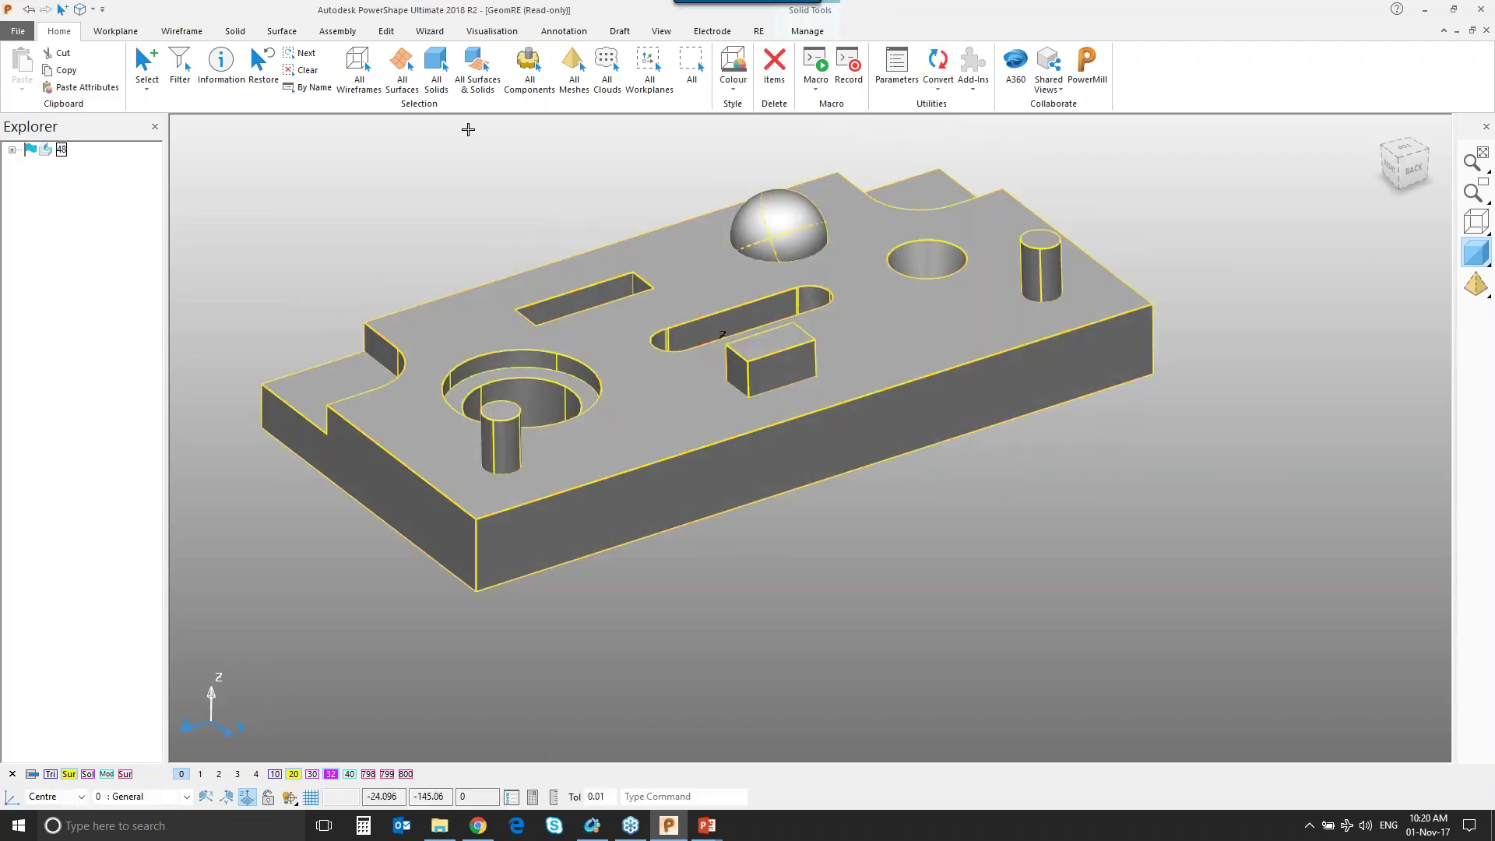
# Fillet the two vertical corner edges on the side opposite the corner notches with a radius of 30.
pyautogui.click(236, 33)
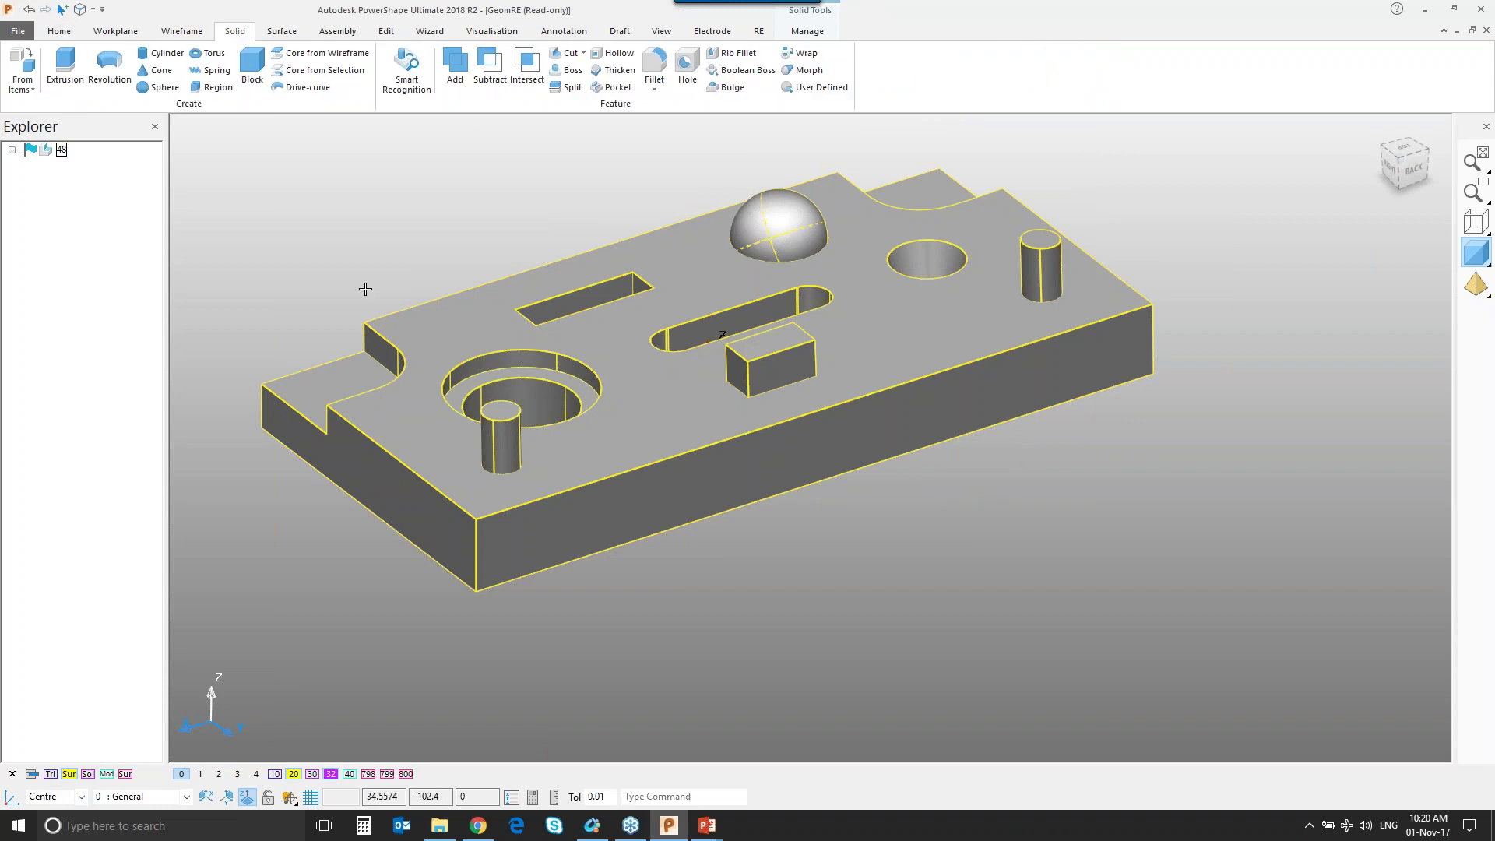
pyautogui.click(654, 66)
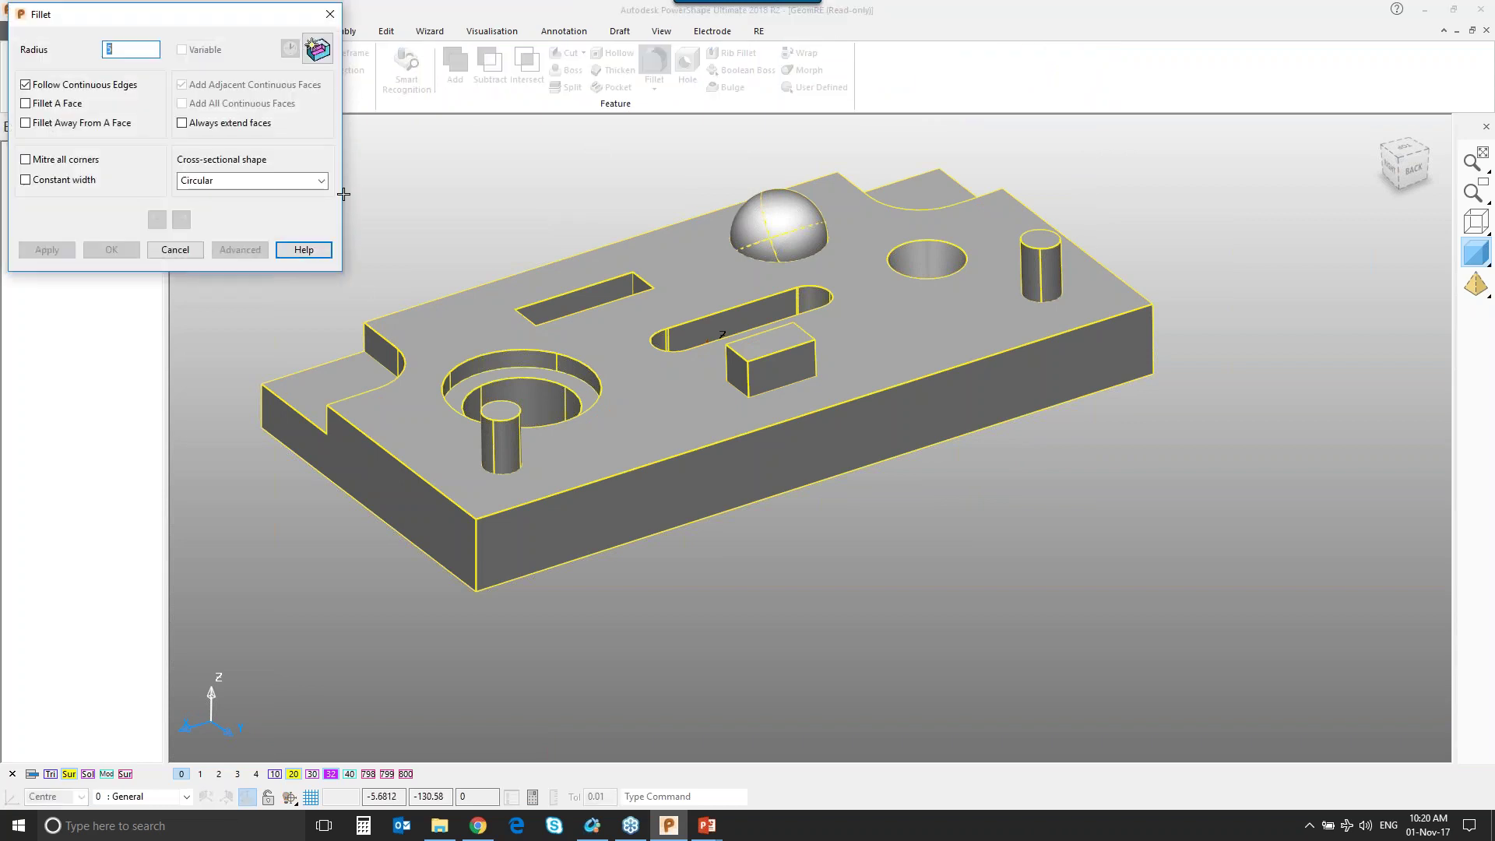
pyautogui.write('30')
pyautogui.moveTo(634, 372); pyautogui.dragTo(648, 309, button='middle')
pyautogui.click(480, 450)
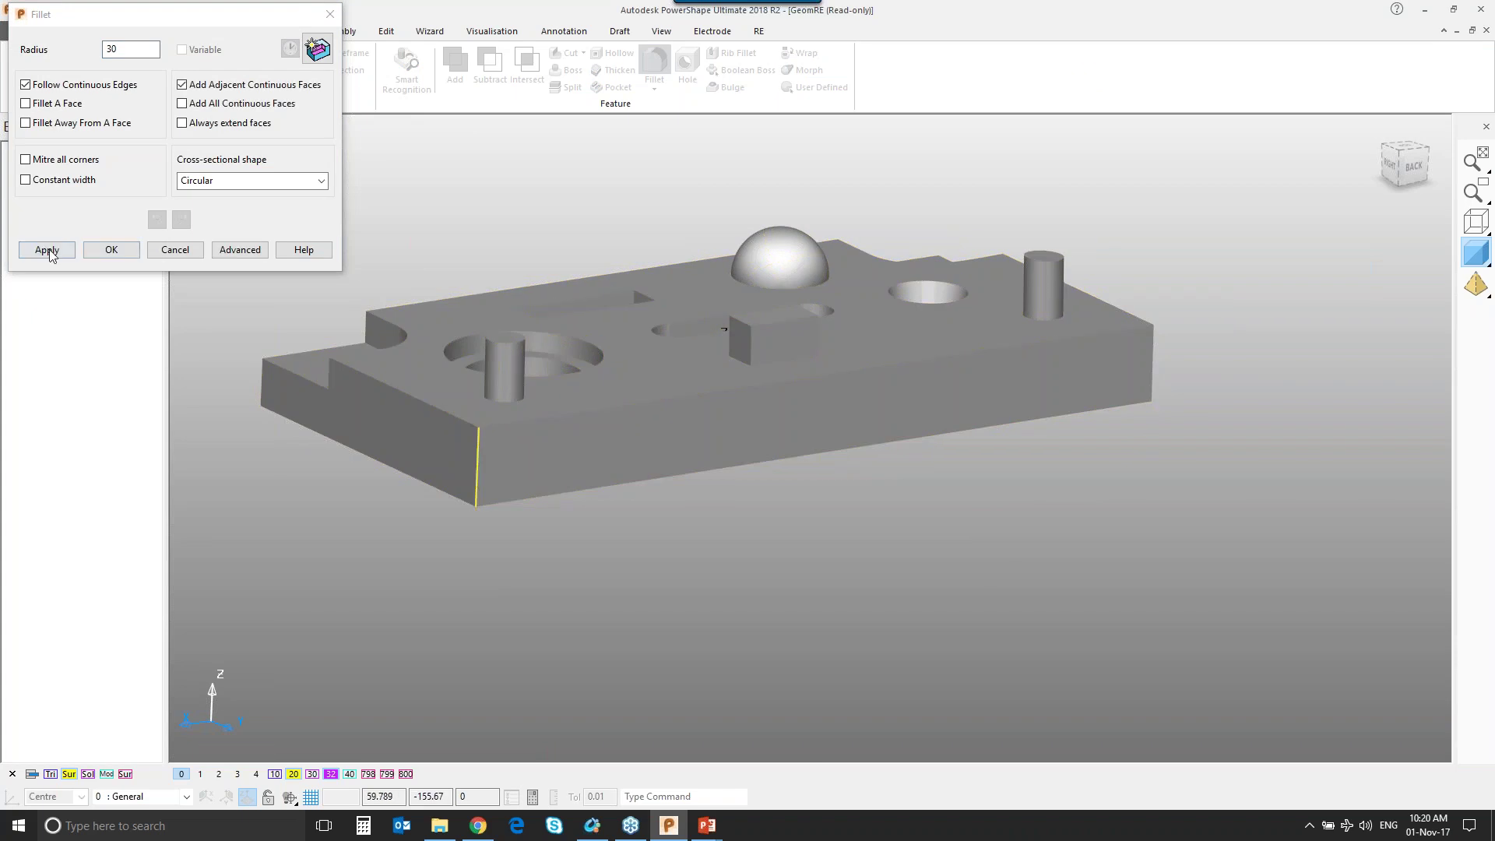
pyautogui.click(47, 249)
pyautogui.moveTo(1054, 387); pyautogui.dragTo(957, 267, button='middle')
pyautogui.click(959, 266)
pyautogui.click(47, 249)
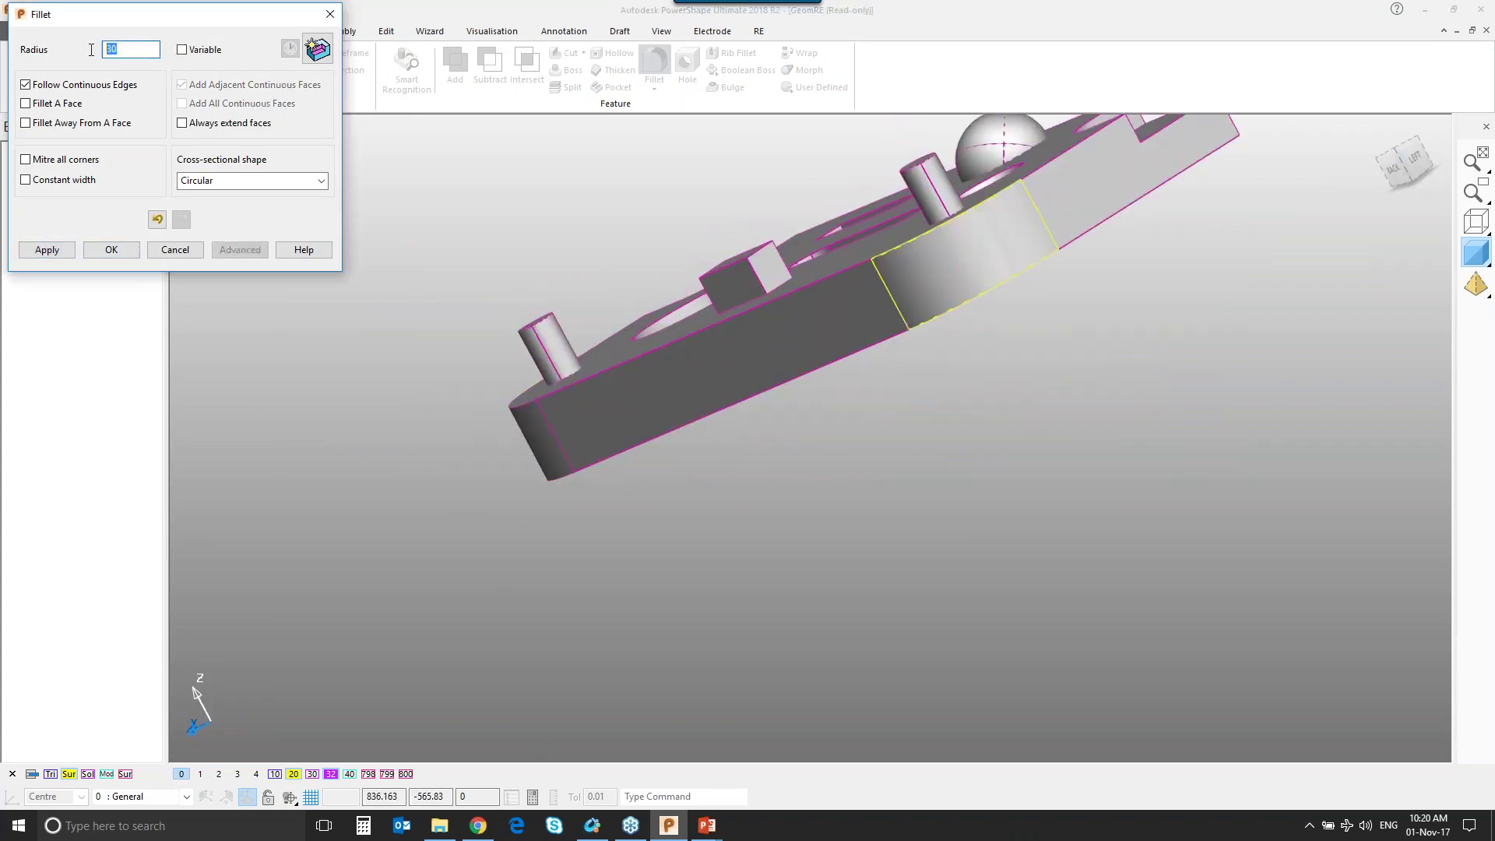
# Fillet the four vertical edges where the corner notches meet the outer sides with a radius of 5.
pyautogui.write('5')
pyautogui.moveTo(954, 467); pyautogui.dragTo(881, 297, button='middle')
pyautogui.keyDown('shift'); pyautogui.moveTo(1231, 339); pyautogui.dragTo(968, 261, button='middle'); pyautogui.keyUp('shift')
pyautogui.click(875, 361)
pyautogui.click(875, 362)
pyautogui.keyDown('shift'); pyautogui.click(1043, 358); pyautogui.keyUp('shift')
pyautogui.keyDown('shift'); pyautogui.moveTo(1406, 321); pyautogui.dragTo(420, 467, button='middle'); pyautogui.keyUp('shift')
pyautogui.keyDown('shift'); pyautogui.click(935, 360); pyautogui.keyUp('shift')
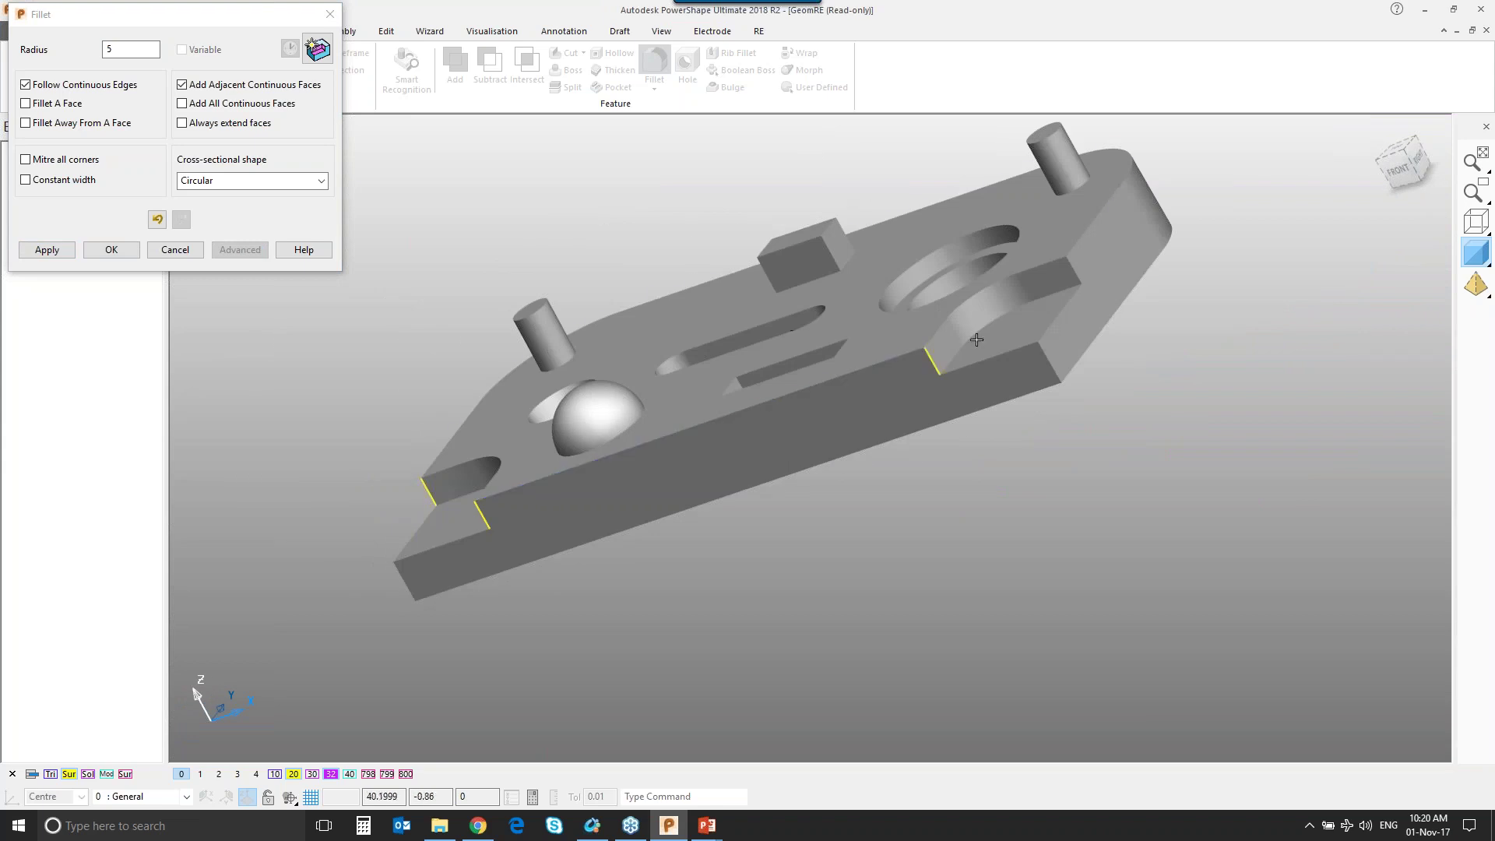
pyautogui.keyDown('shift'); pyautogui.click(1075, 267); pyautogui.keyUp('shift')
pyautogui.click(53, 250)
# Fillet the continuous outer edge of the top face with a radius of 5.
pyautogui.moveTo(1008, 261); pyautogui.dragTo(1087, 288, button='middle')
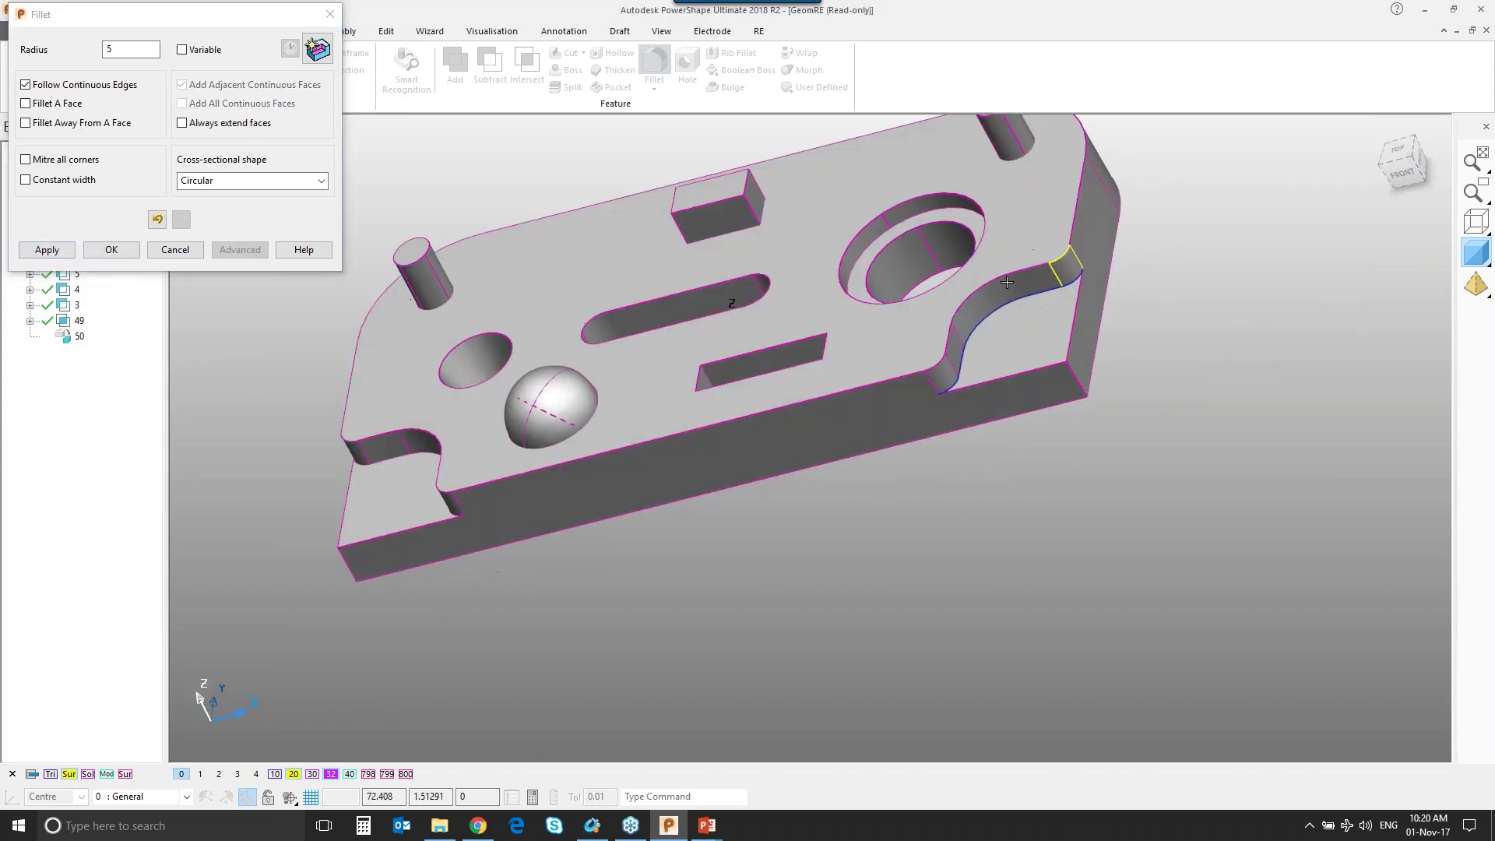
pyautogui.click(1005, 275)
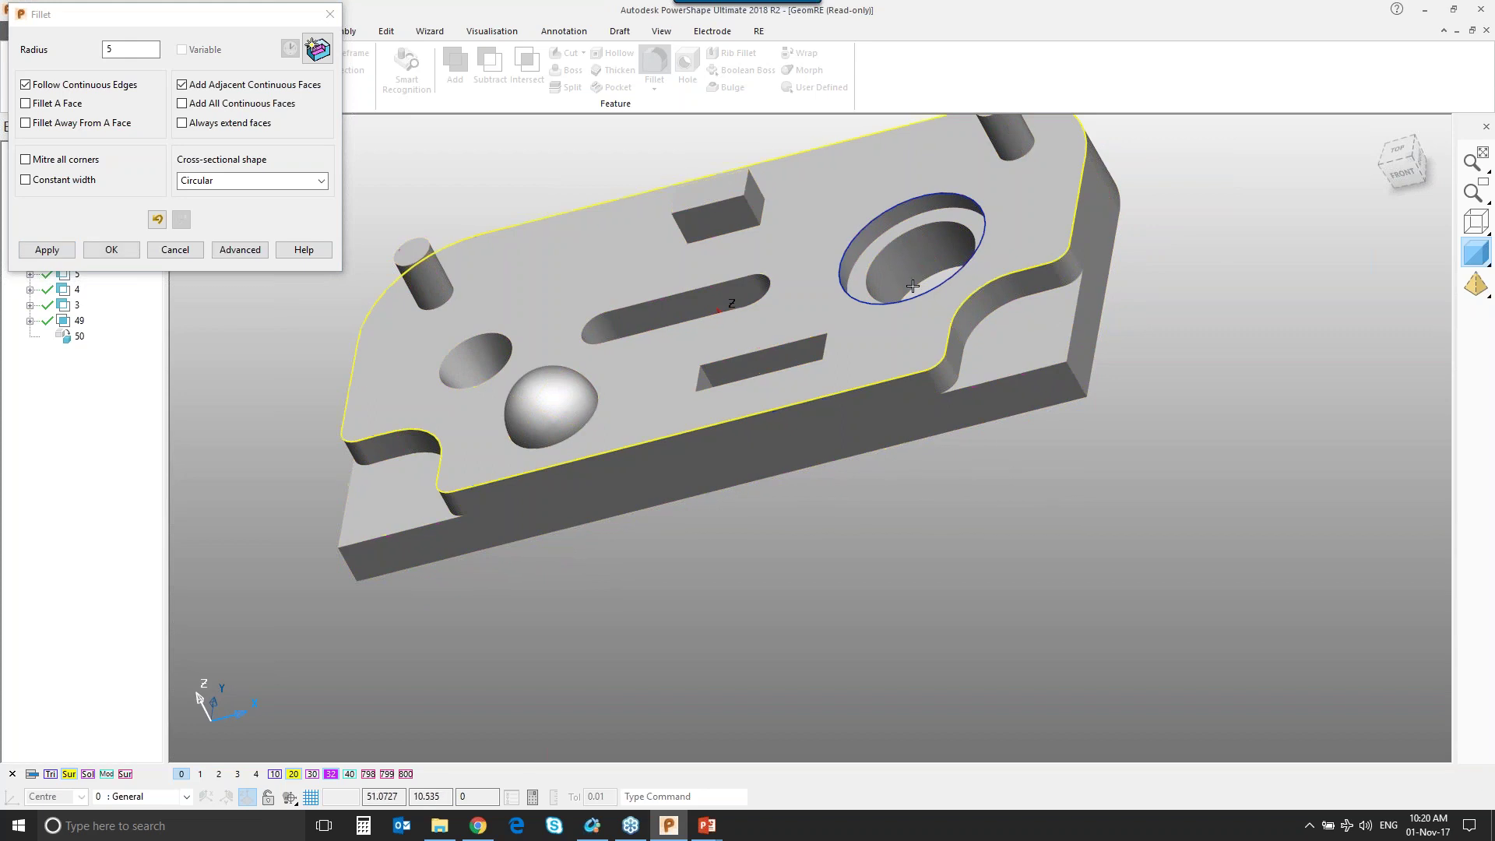
pyautogui.click(47, 249)
# Fillet the base edge of the dome with a radius of 1, finish filleting and deselect the solid.
pyautogui.scroll(-2, 900, 409)
pyautogui.moveTo(944, 301); pyautogui.dragTo(644, 358, button='middle')
pyautogui.keyDown('ctrl'); pyautogui.keyDown('shift'); pyautogui.moveTo(689, 168); pyautogui.dragTo(817, 289, button='middle'); pyautogui.keyUp('shift'); pyautogui.keyUp('ctrl')
pyautogui.click(815, 244)
pyautogui.write('1')
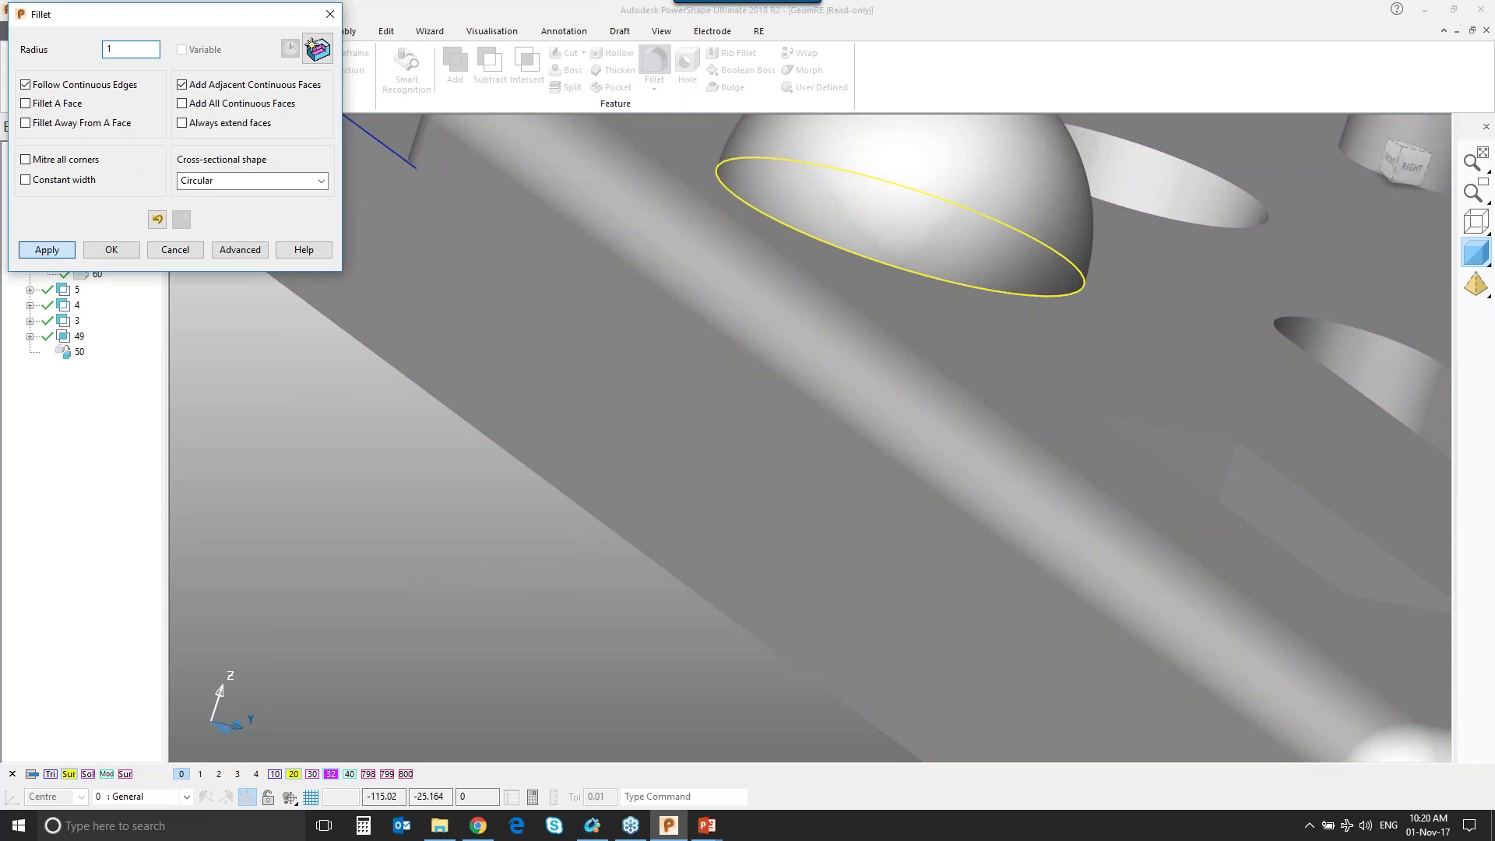
pyautogui.click(46, 249)
pyautogui.click(176, 249)
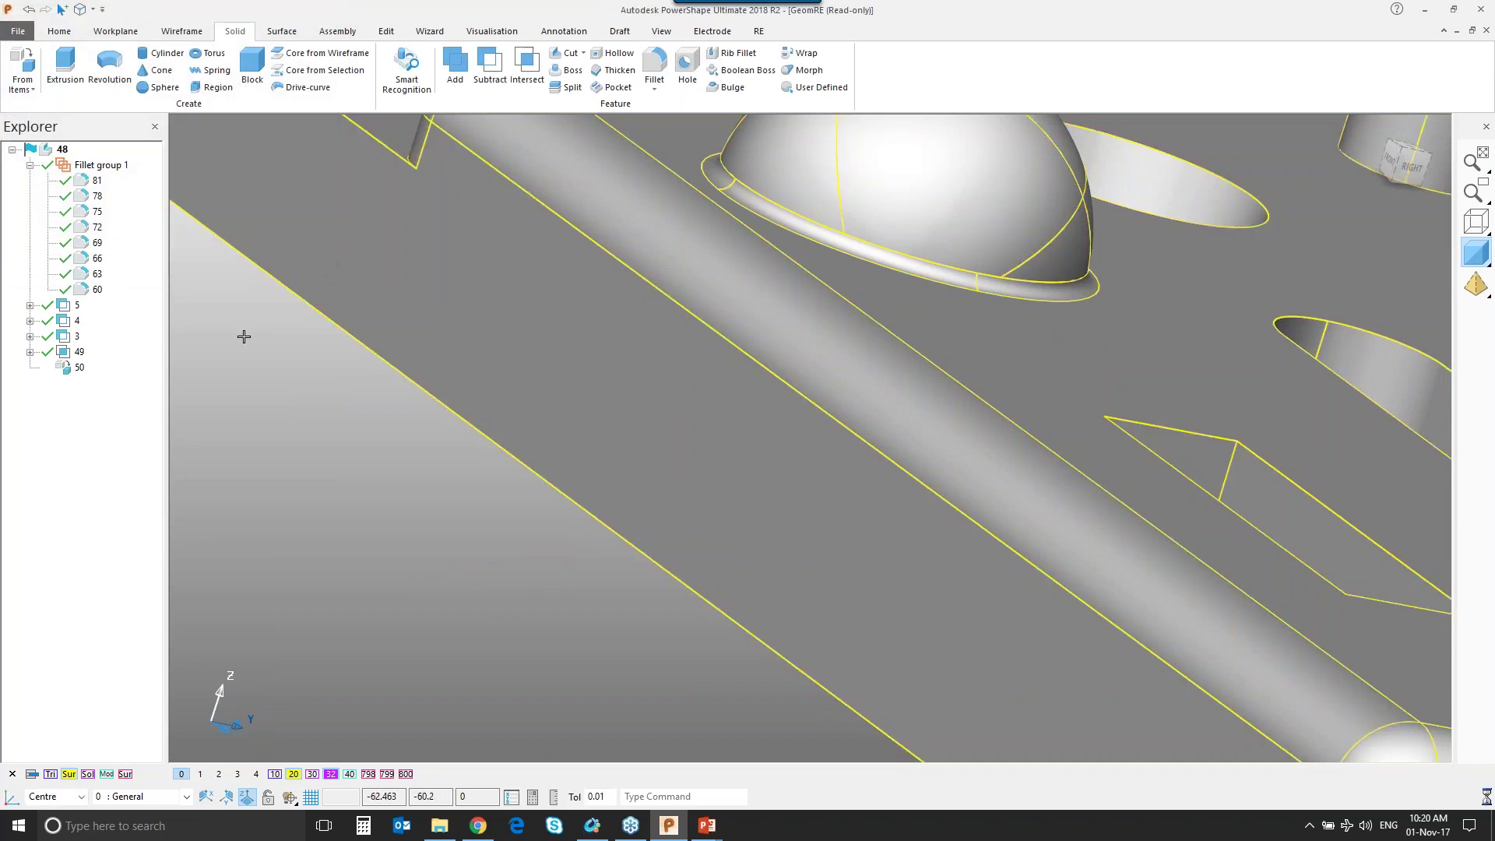
pyautogui.click(243, 336)
# Display the scanned mesh on level 10 and move it off the solid so both sit side by side.
pyautogui.scroll(-4, 813, 429)
pyautogui.moveTo(974, 265); pyautogui.dragTo(818, 397, button='middle')
pyautogui.moveTo(413, 198); pyautogui.dragTo(394, 261, button='middle')
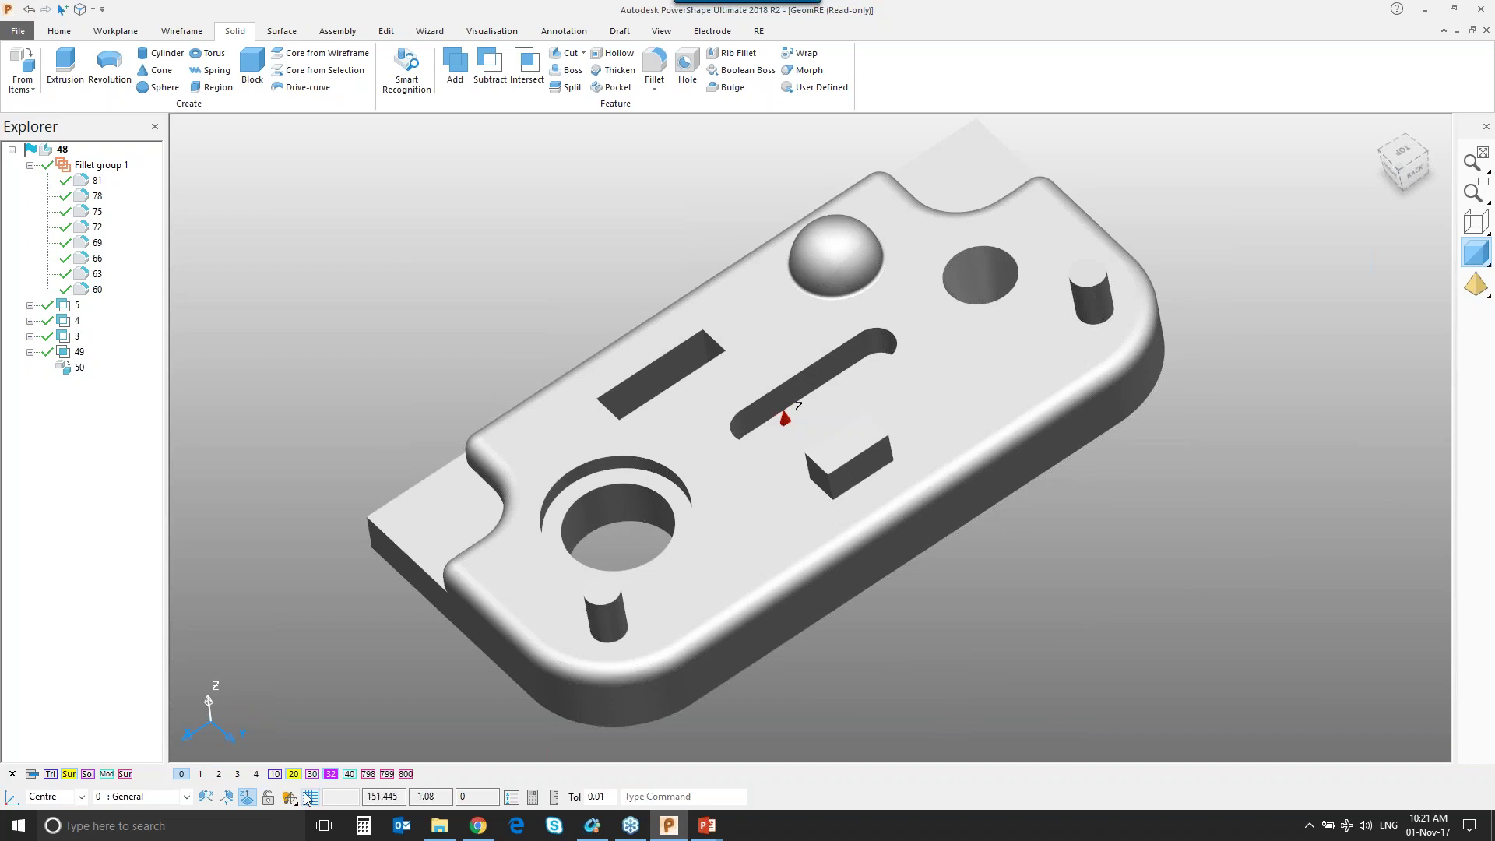
pyautogui.click(274, 773)
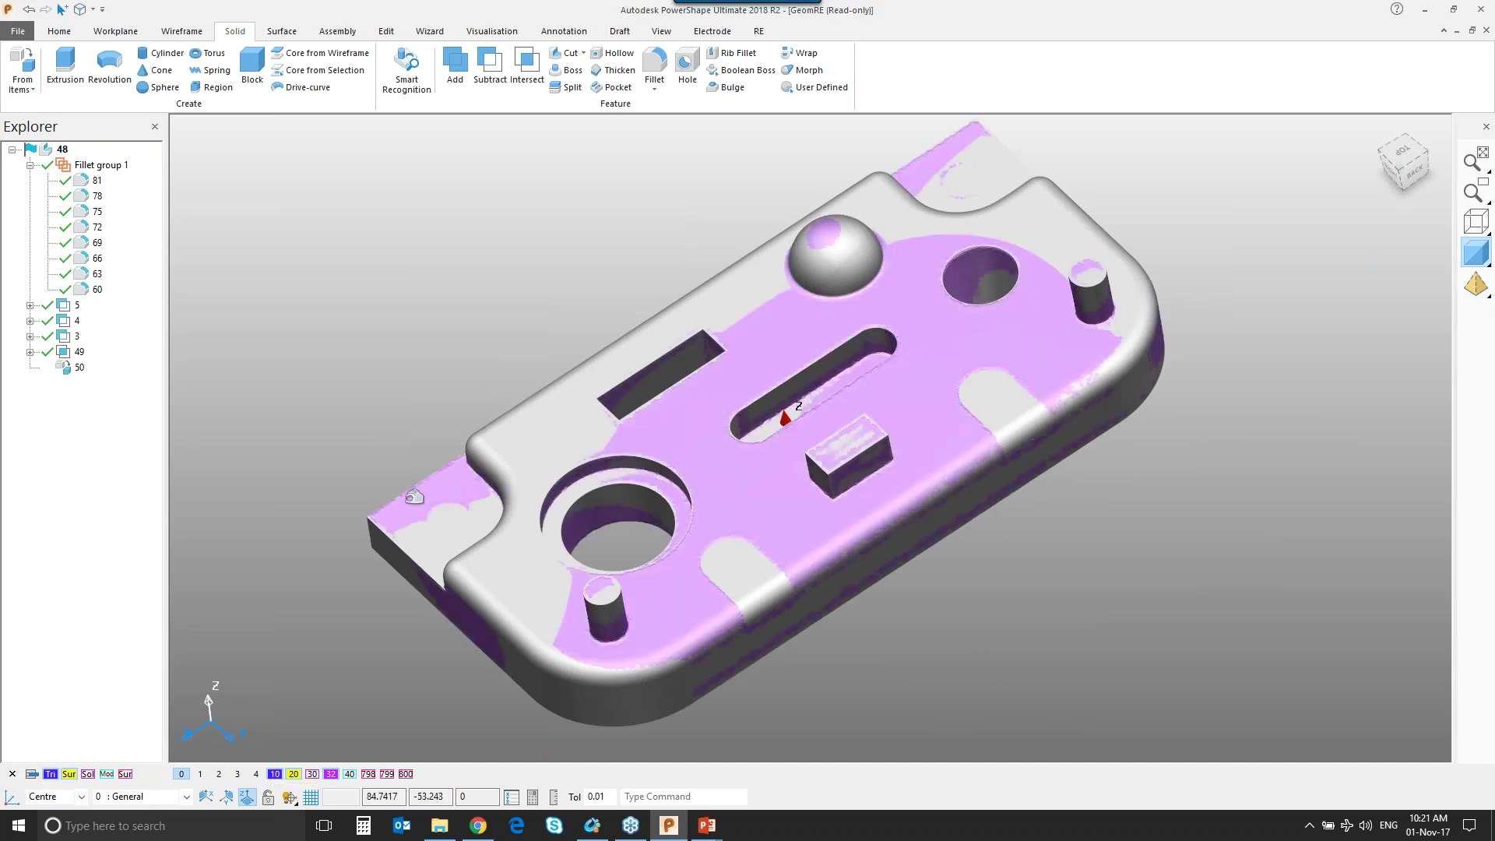
pyautogui.click(414, 497)
pyautogui.keyDown('shift'); pyautogui.moveTo(627, 335); pyautogui.dragTo(814, 266, button='middle'); pyautogui.keyUp('shift')
pyautogui.moveTo(879, 519); pyautogui.dragTo(530, 483)
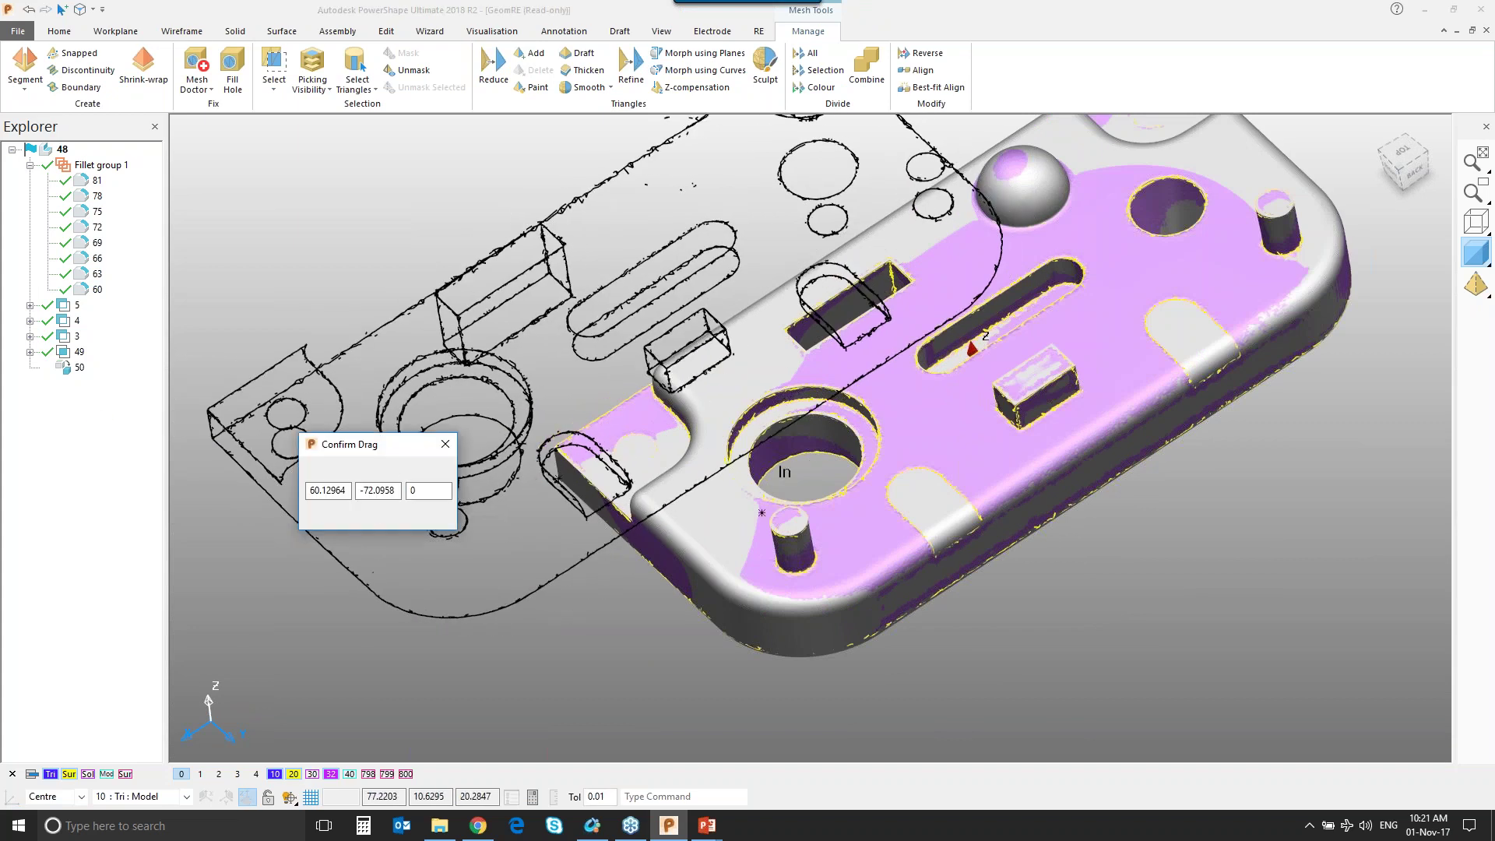
pyautogui.click(346, 513)
pyautogui.scroll(-3, 1089, 471)
pyautogui.moveTo(565, 448); pyautogui.dragTo(331, 442)
pyautogui.click(390, 532)
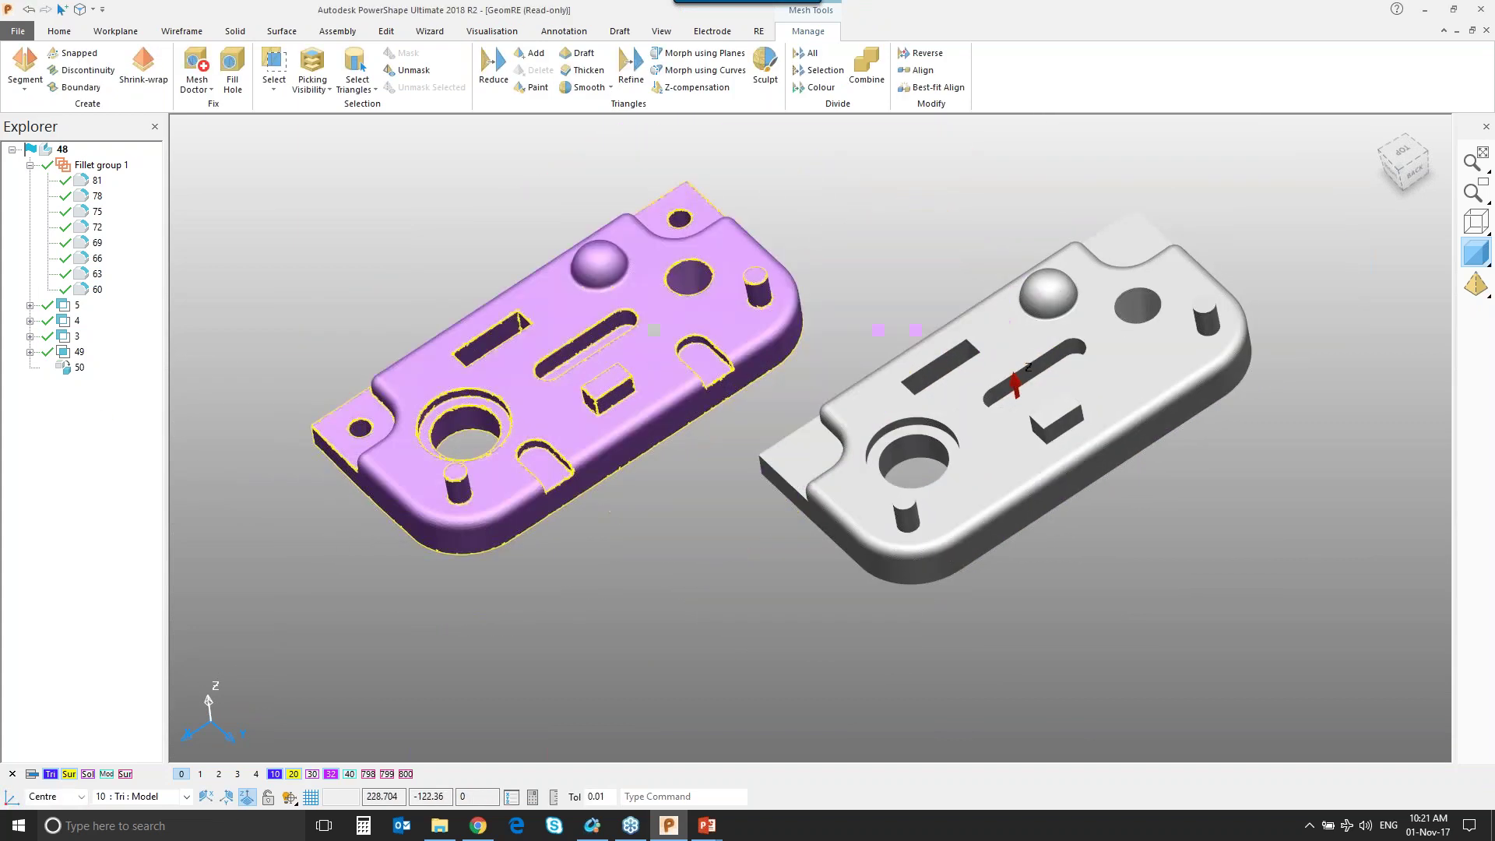
# Highlight solid 48 briefly and compare its features with the scanned mesh beside it.
pyautogui.click(990, 440)
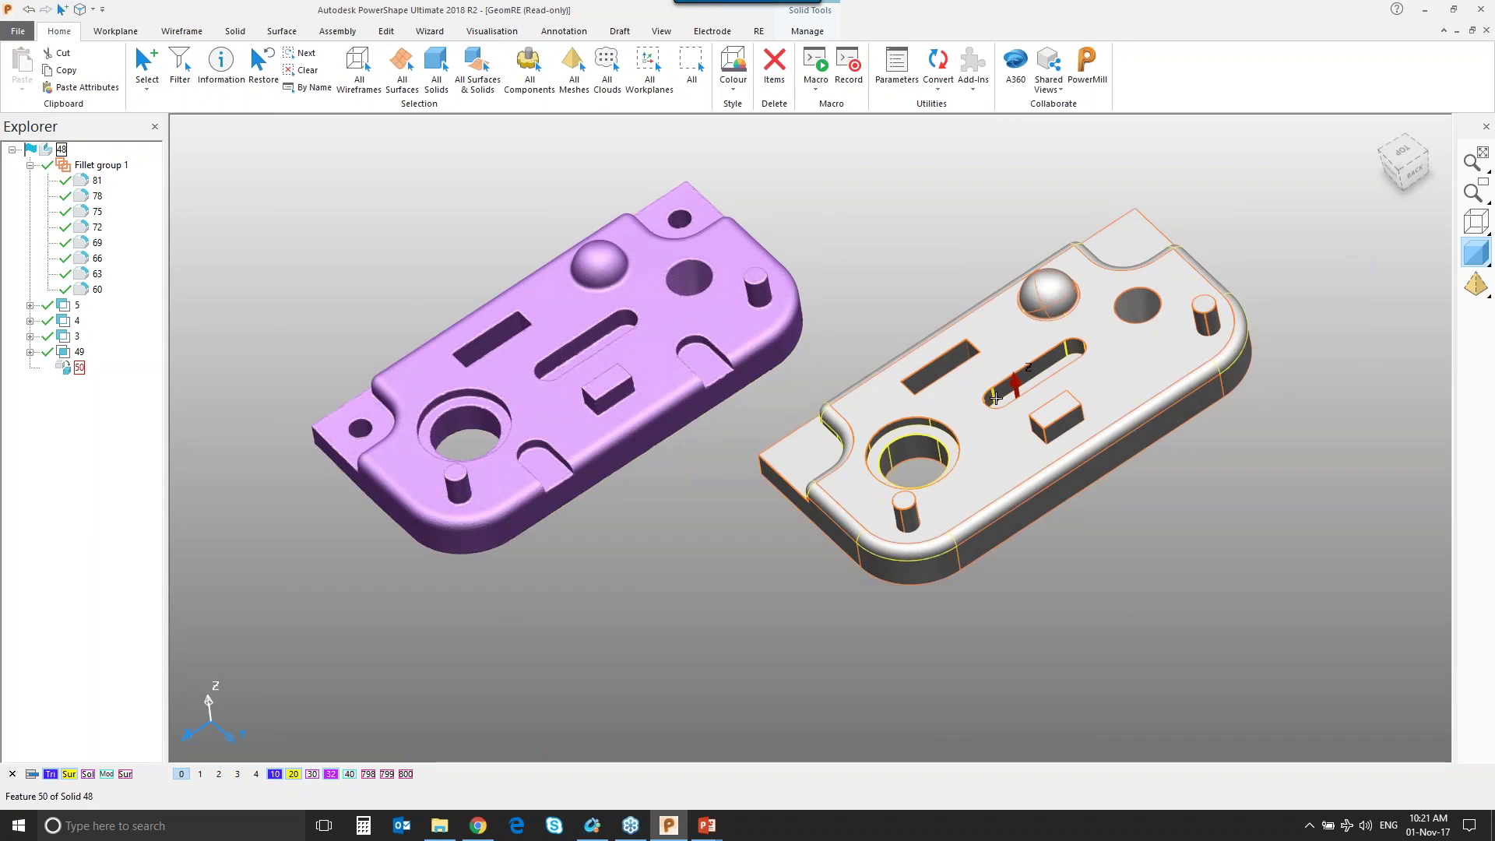
pyautogui.click(1168, 568)
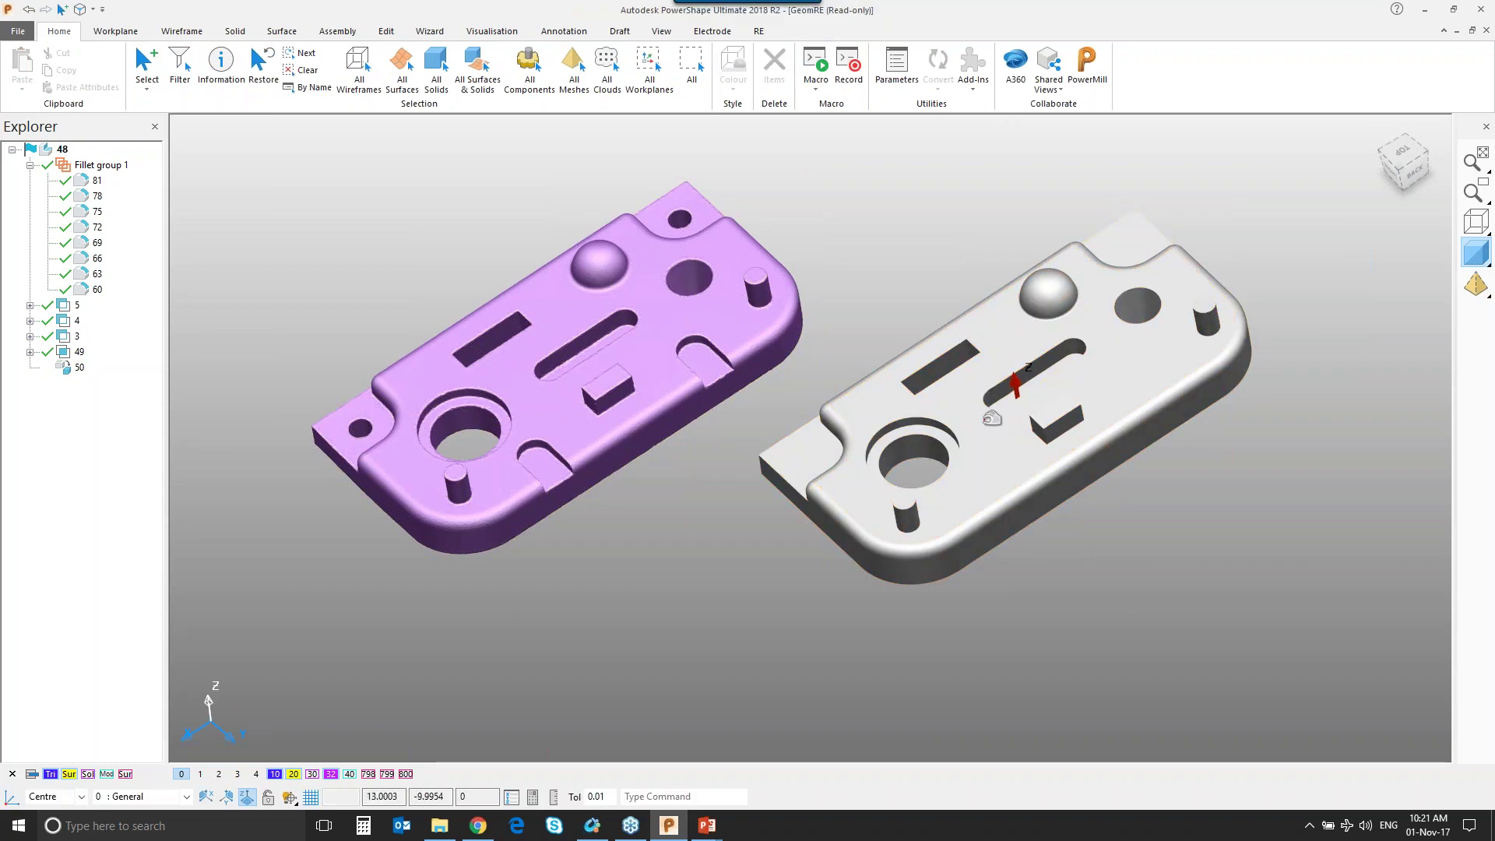
pyautogui.scroll(1, 1022, 441)
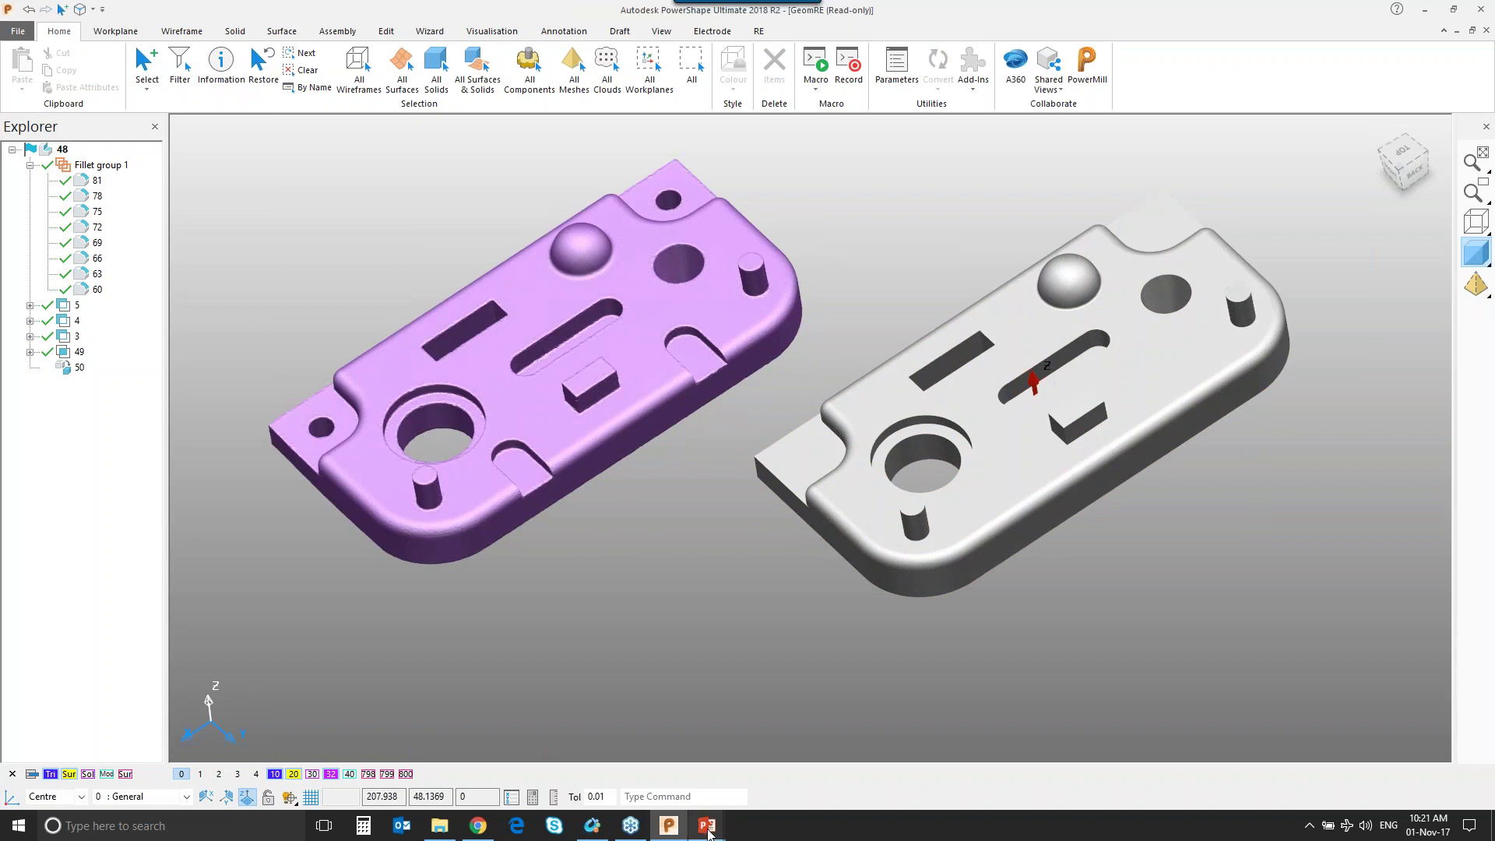
# Switch to the PowerPoint slide show with the Summary slide.
pyautogui.moveTo(708, 833)
pyautogui.click(726, 795)
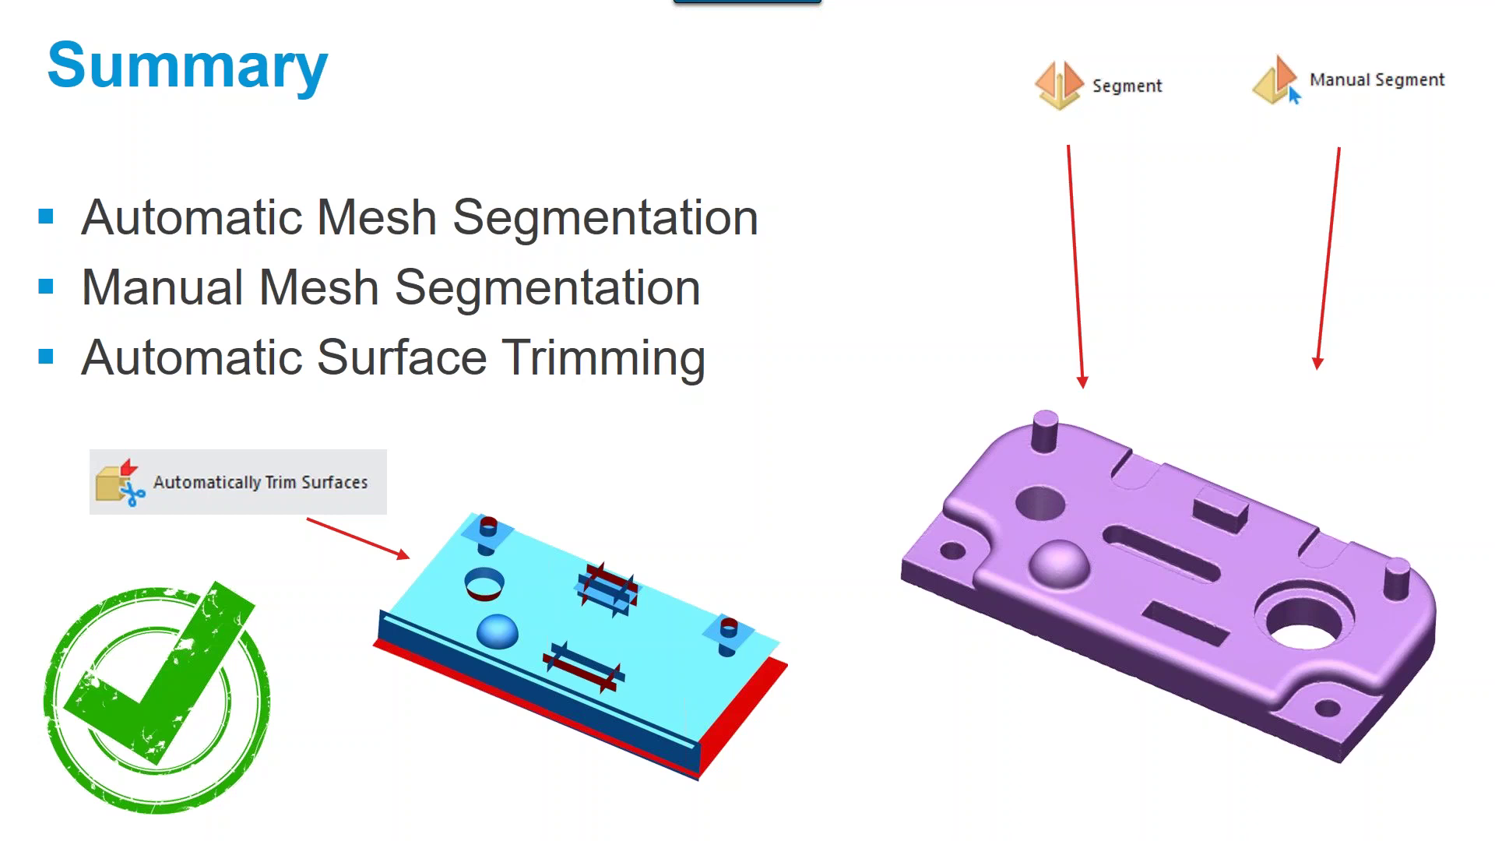
# Switch to Chrome and show the UK Customer Update Days contact page.
pyautogui.hotkey('alt', 'Tab')
pyautogui.hotkey('alt', 'Tab')
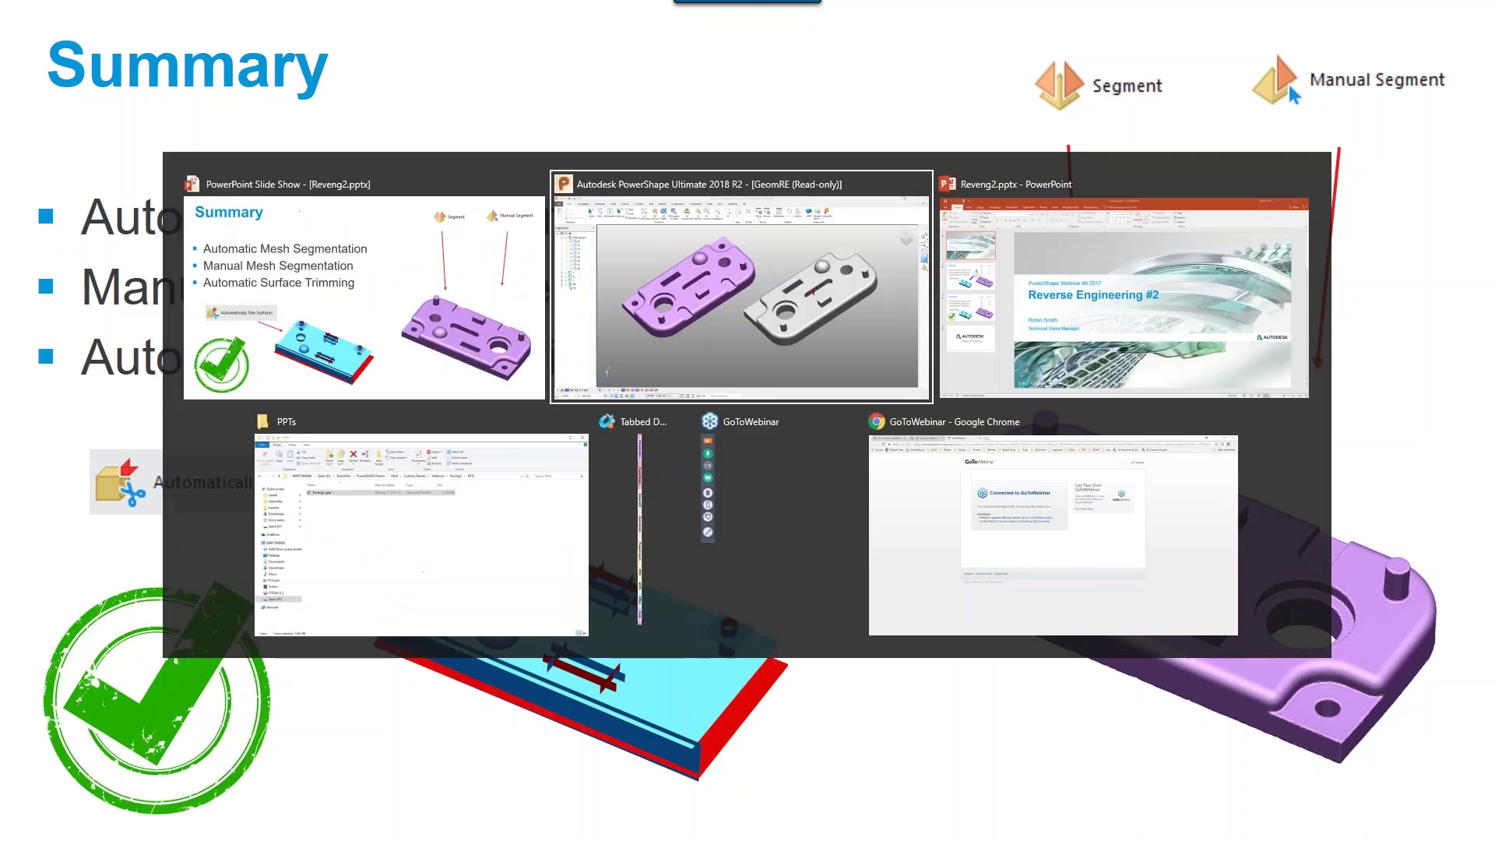
pyautogui.hotkey('alt', 'Tab')
pyautogui.hotkey('alt', 'Tab')
pyautogui.hotkey('alt', 'Tab')
pyautogui.hotkey('alt', 'Tab')
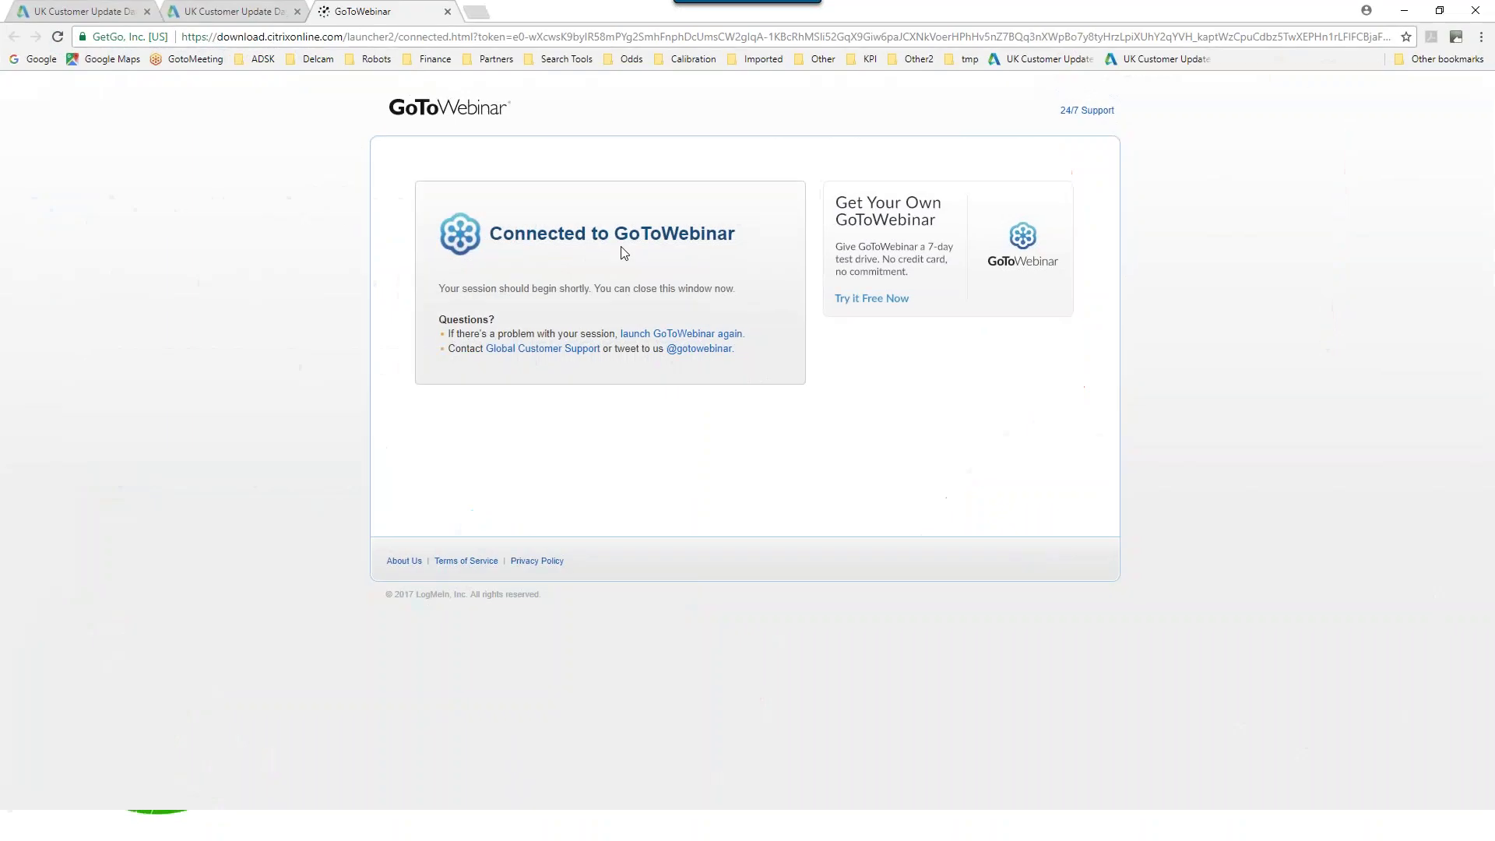
pyautogui.click(212, 12)
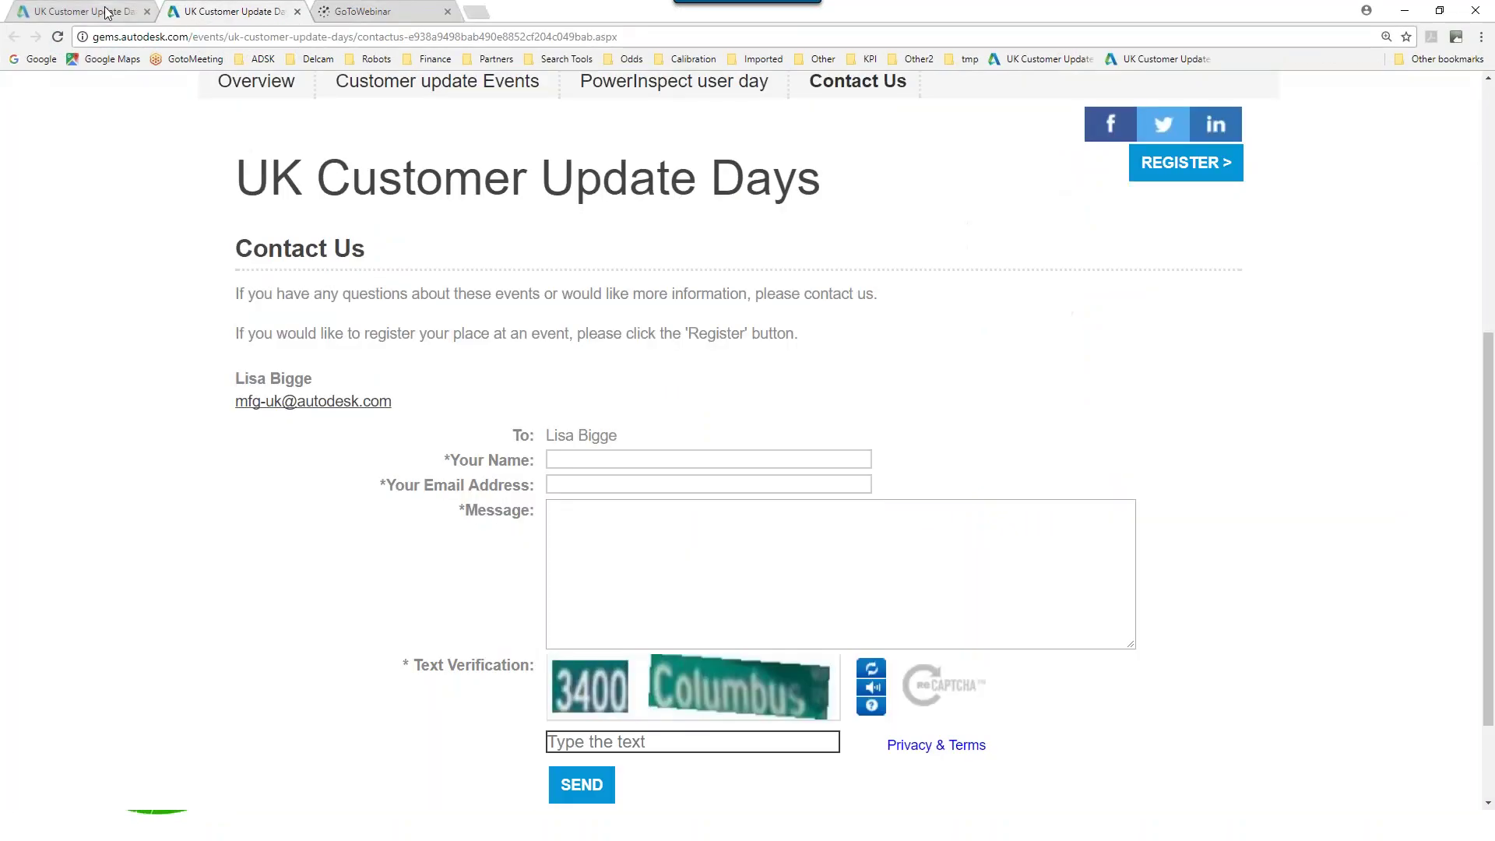
# Show the UK Customer Update Days agenda page and review the session timetable from breakfast to the buffet lunch.
pyautogui.click(107, 11)
pyautogui.scroll(-1, 616, 347)
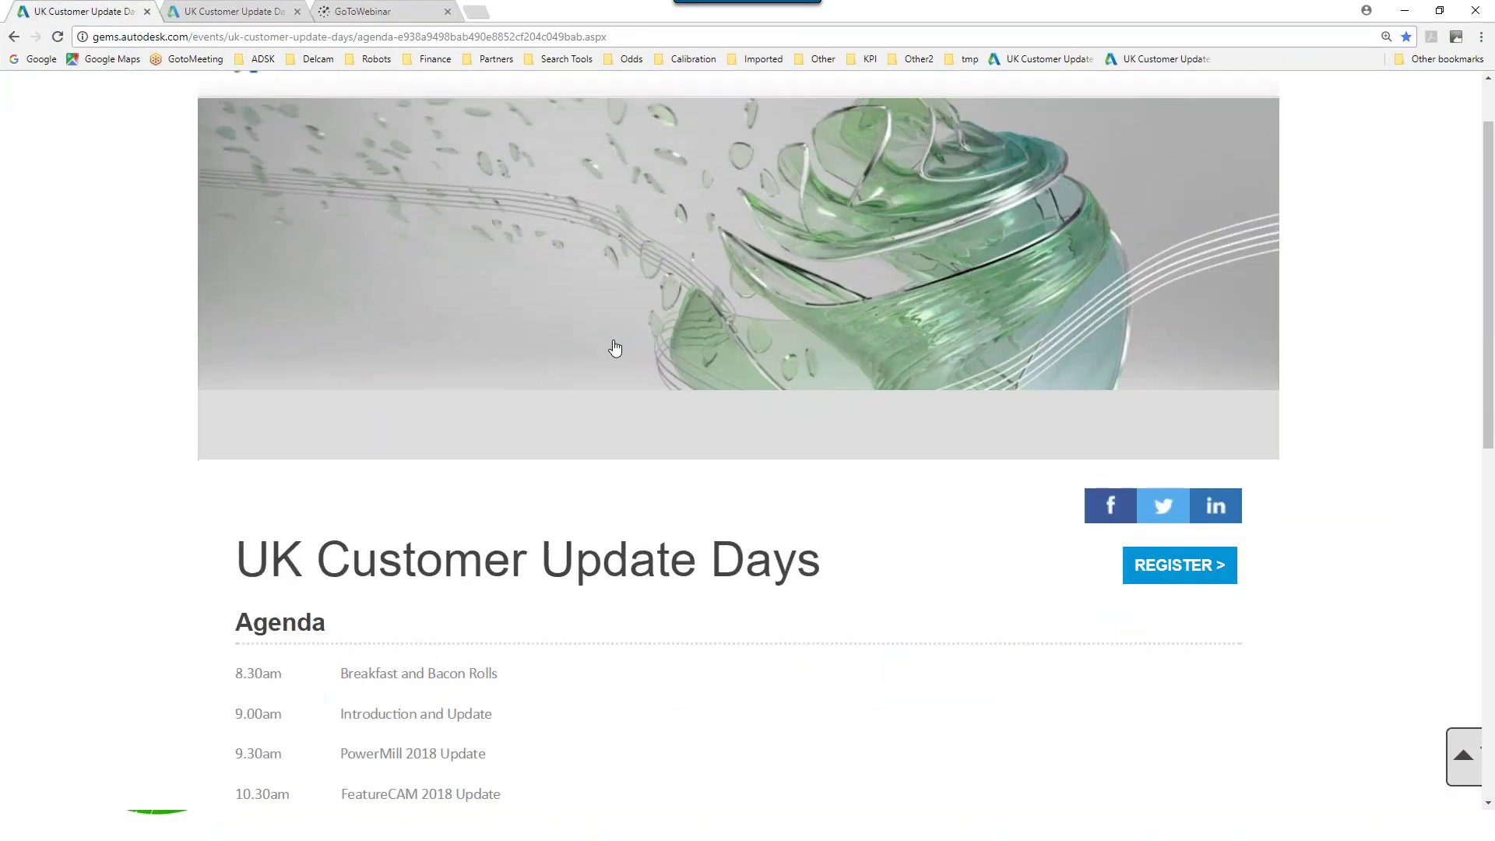
pyautogui.scroll(-2, 616, 348)
pyautogui.scroll(-1, 616, 347)
pyautogui.scroll(-1, 554, 377)
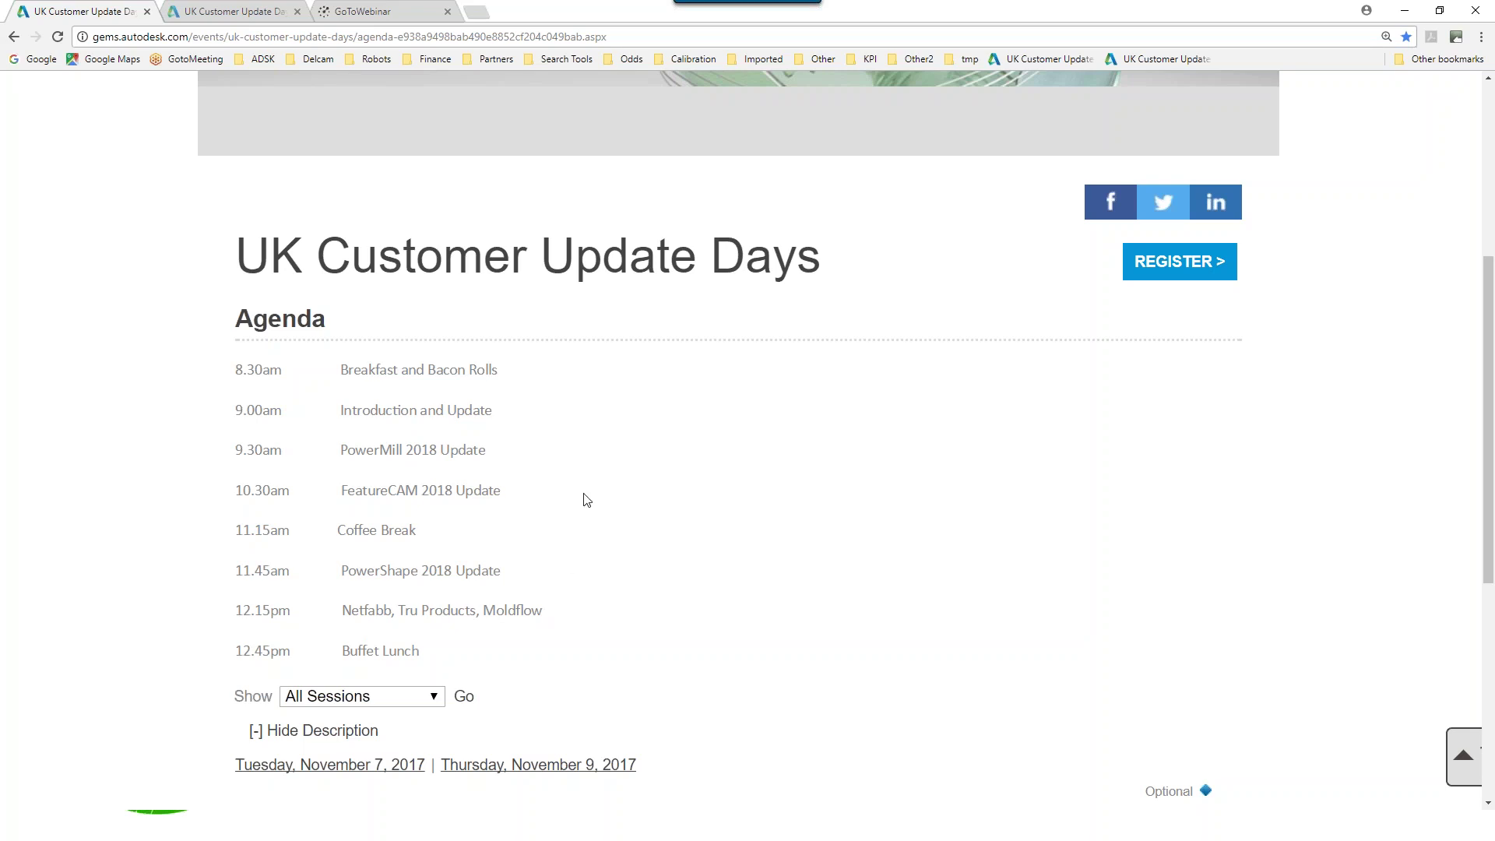
# Return to the Contact Us page, enlarge it, and review the contact details and enquiry form.
pyautogui.click(191, 12)
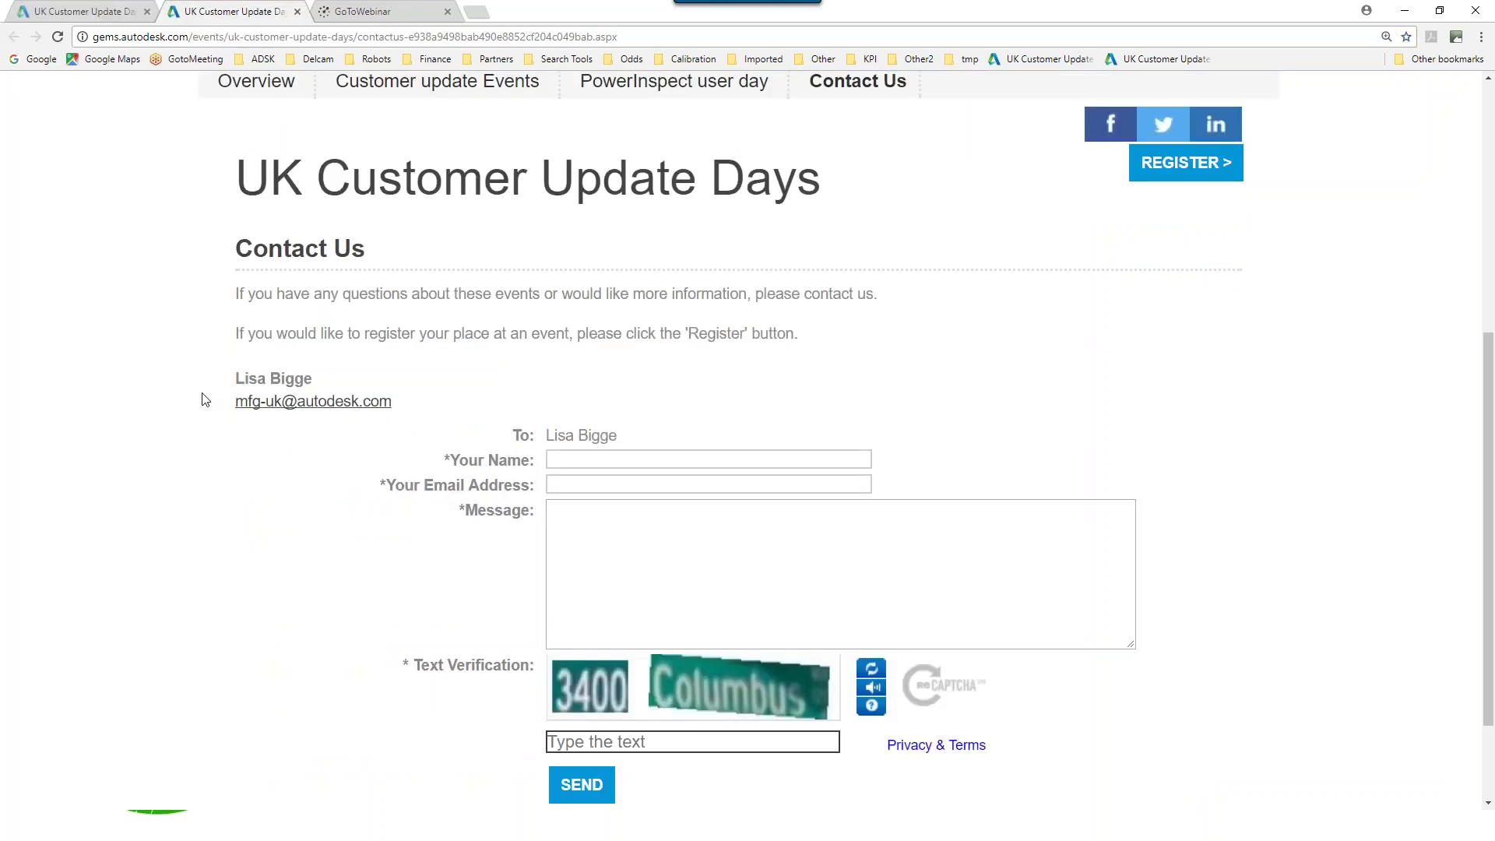
pyautogui.keyDown('ctrl'); pyautogui.scroll(1, 174, 502); pyautogui.keyUp('ctrl')
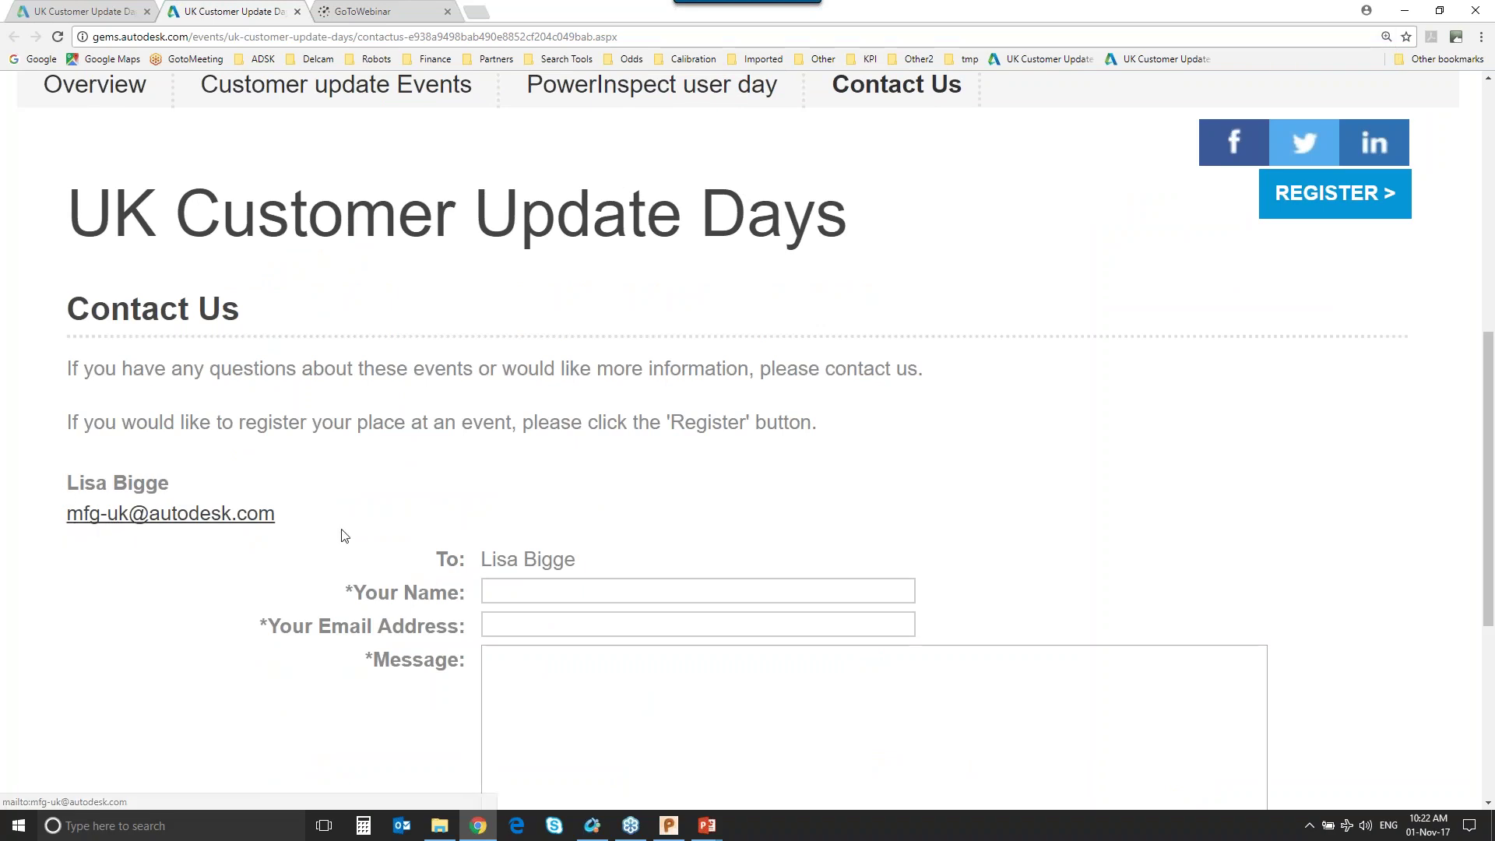
pyautogui.scroll(-2, 334, 540)
pyautogui.scroll(2, 319, 467)
# Go back to the agenda page and examine the dates and venues of the Manchester and Southampton events.
pyautogui.click(92, 17)
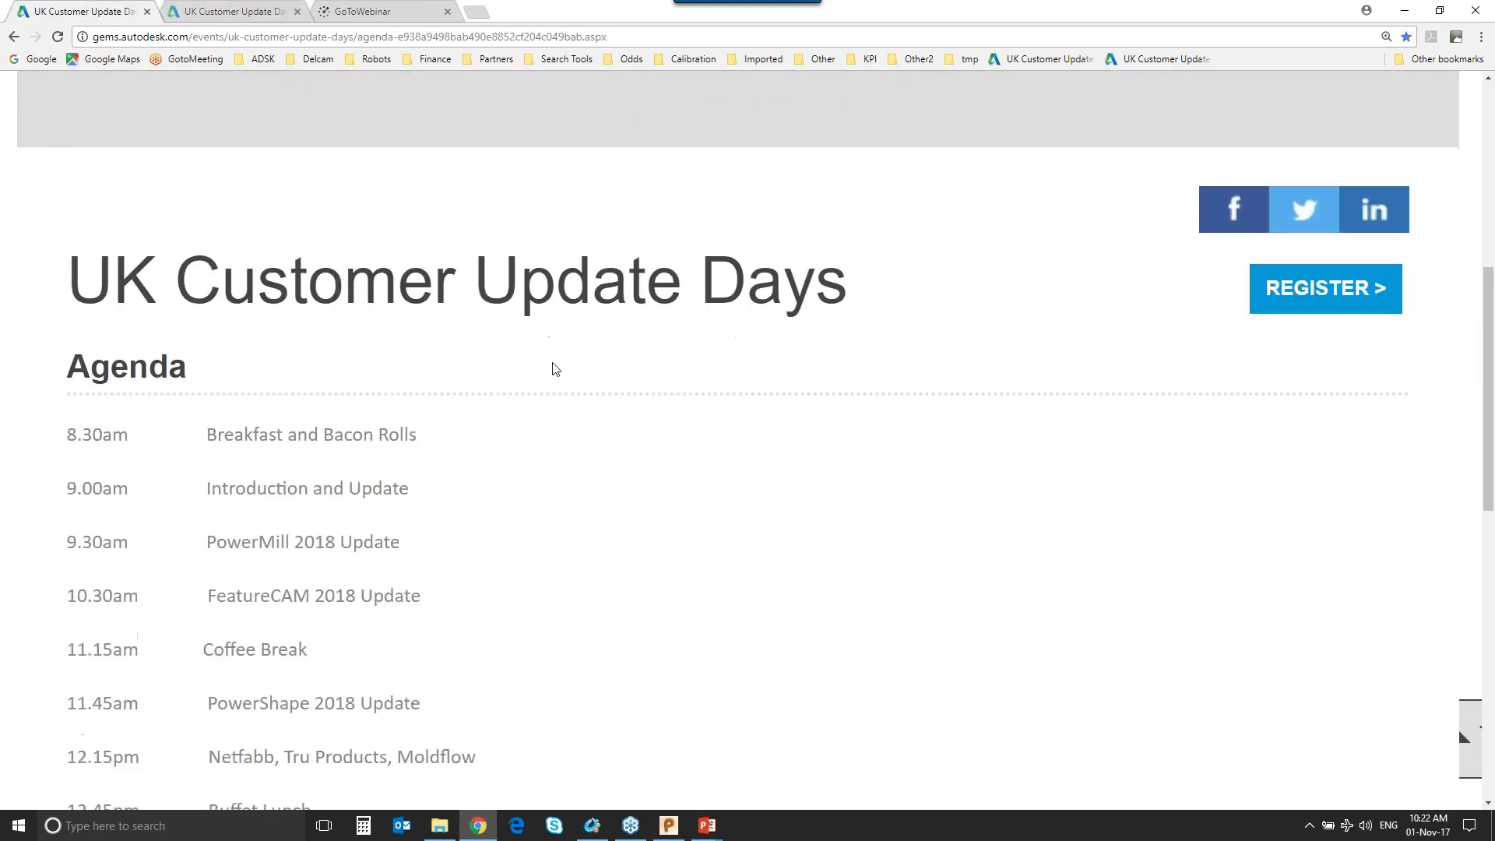
pyautogui.scroll(-10, 551, 382)
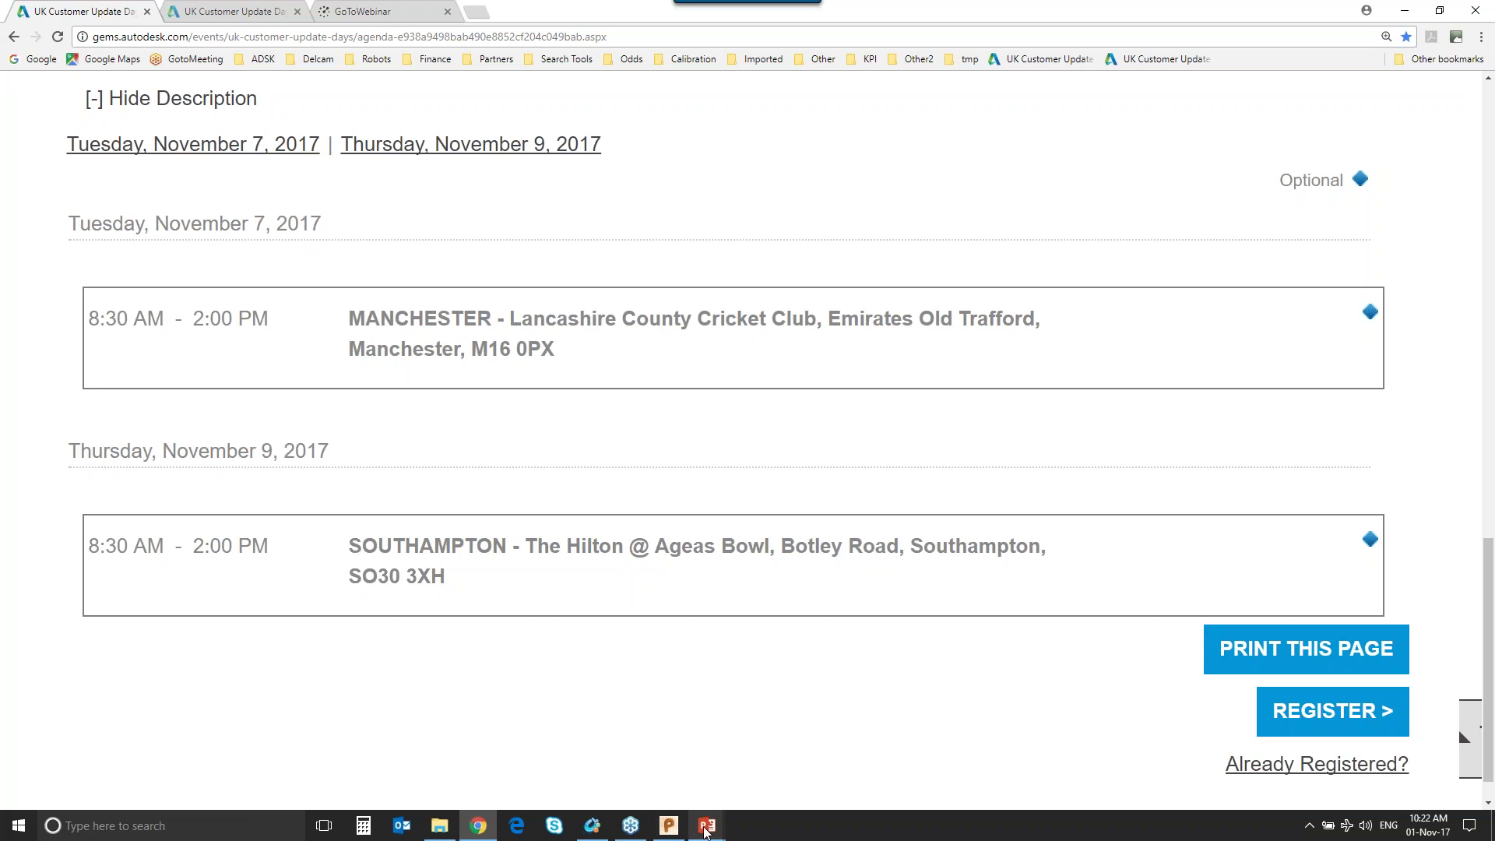
# Switch back to the PowerPoint slide show and advance from the Summary slide to the closing Autodesk slide.
pyautogui.moveTo(705, 830)
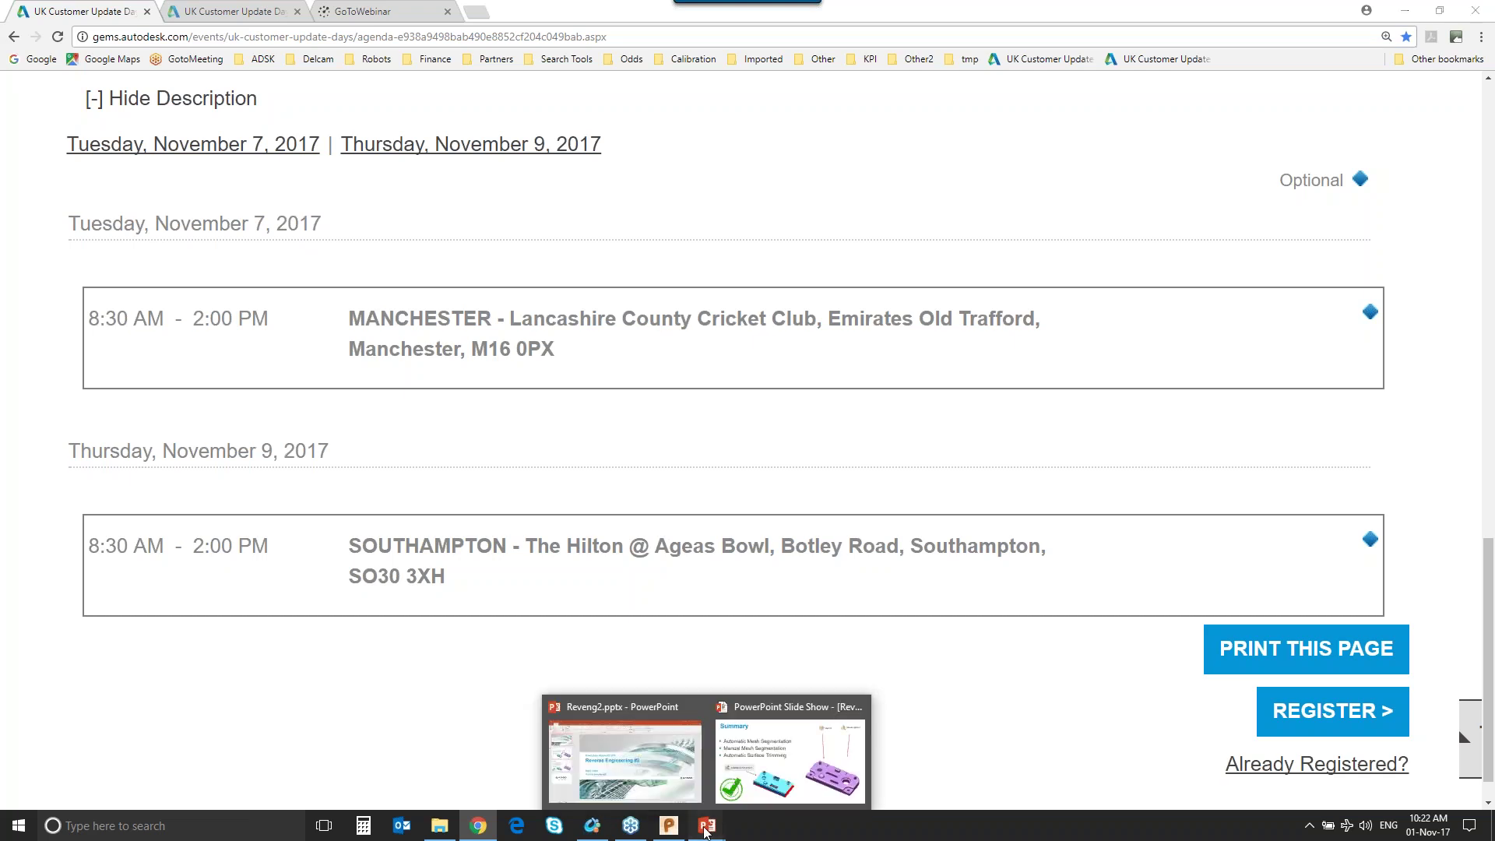
pyautogui.click(757, 767)
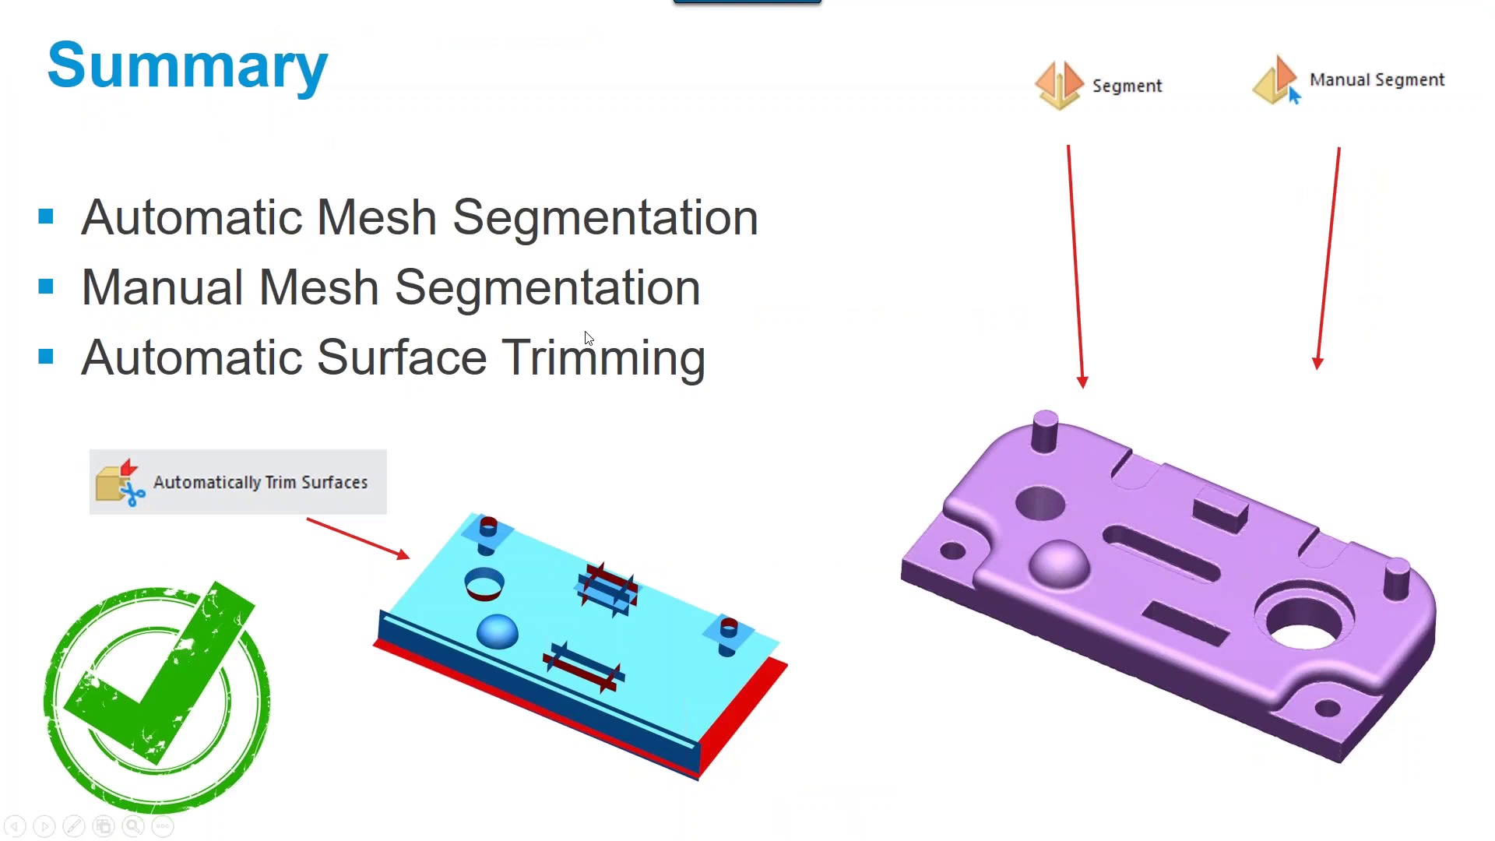
pyautogui.click(389, 302)
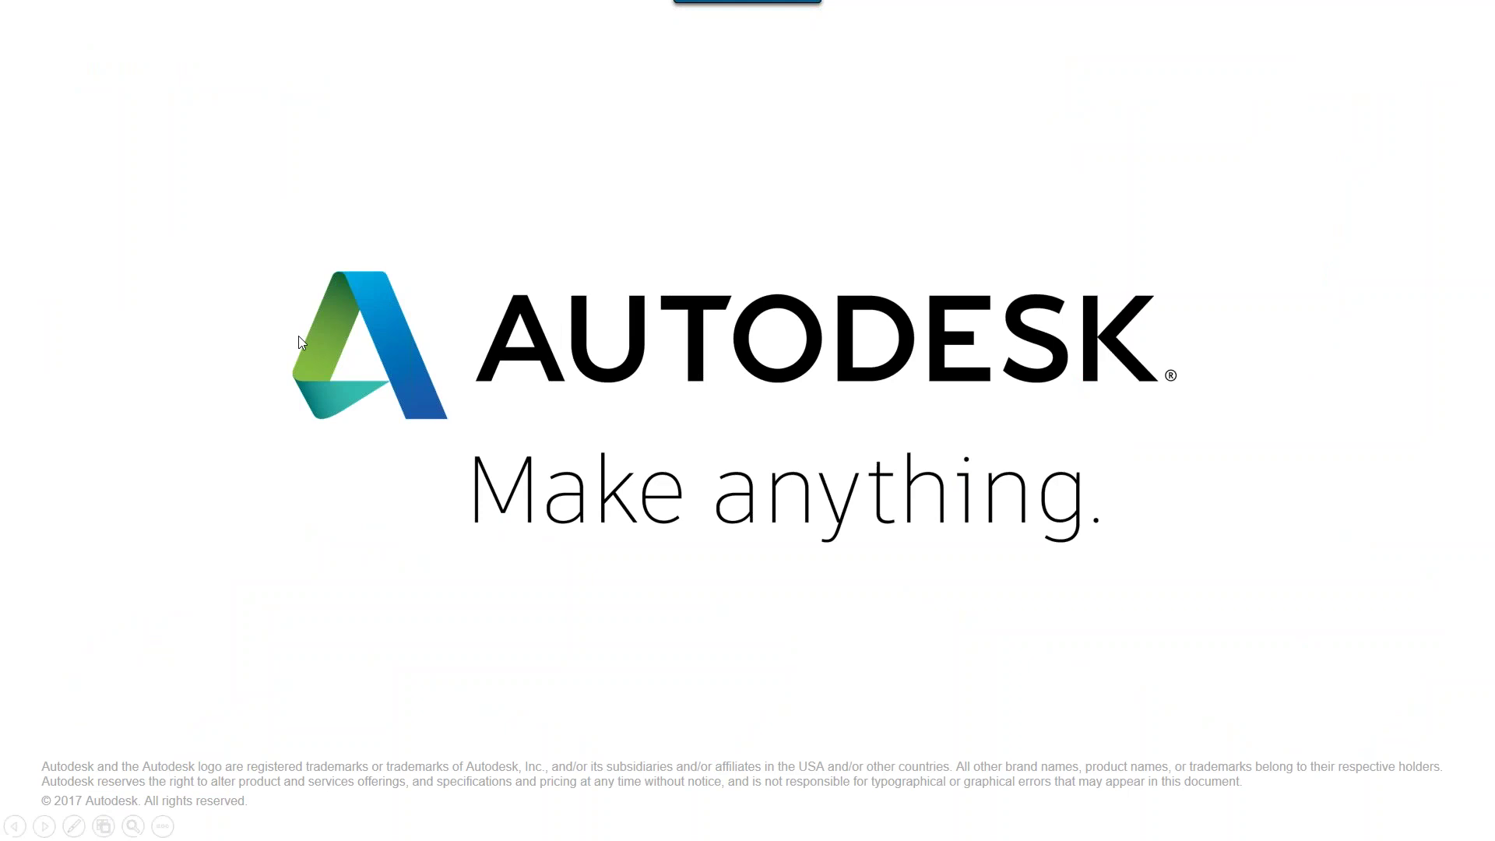